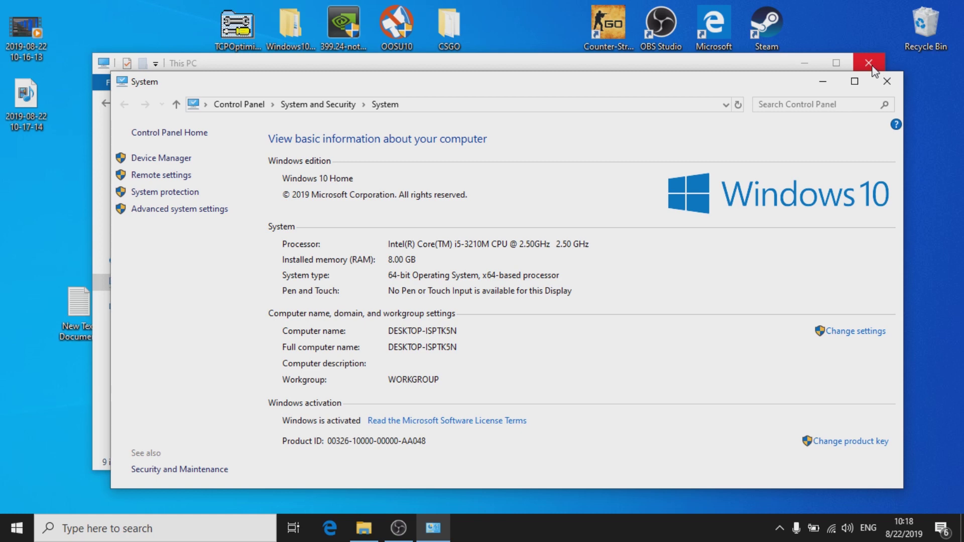
Close the This PC window and open the performance settings from the advanced system settings
{"action": "left_click", "coordinate": [868, 63]}
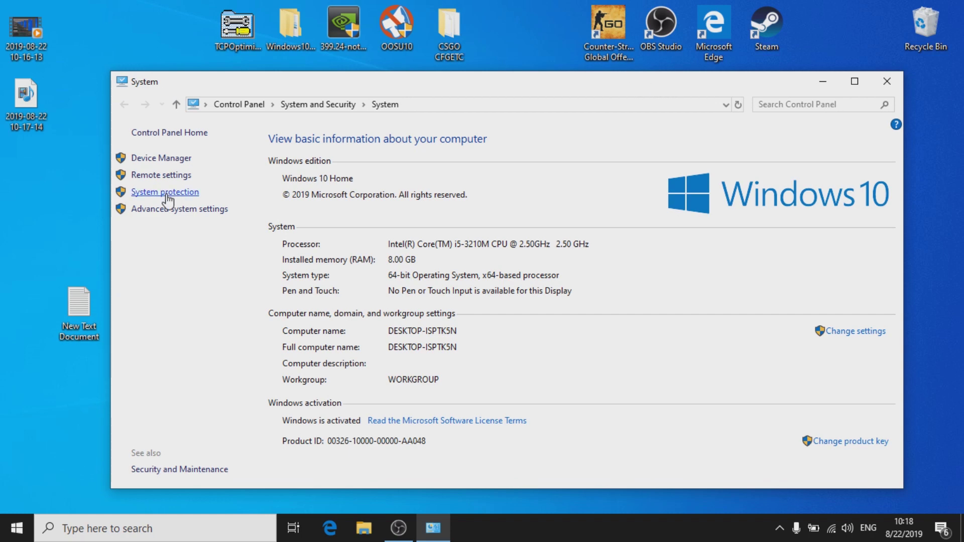
{"action": "left_click", "coordinate": [188, 210]}
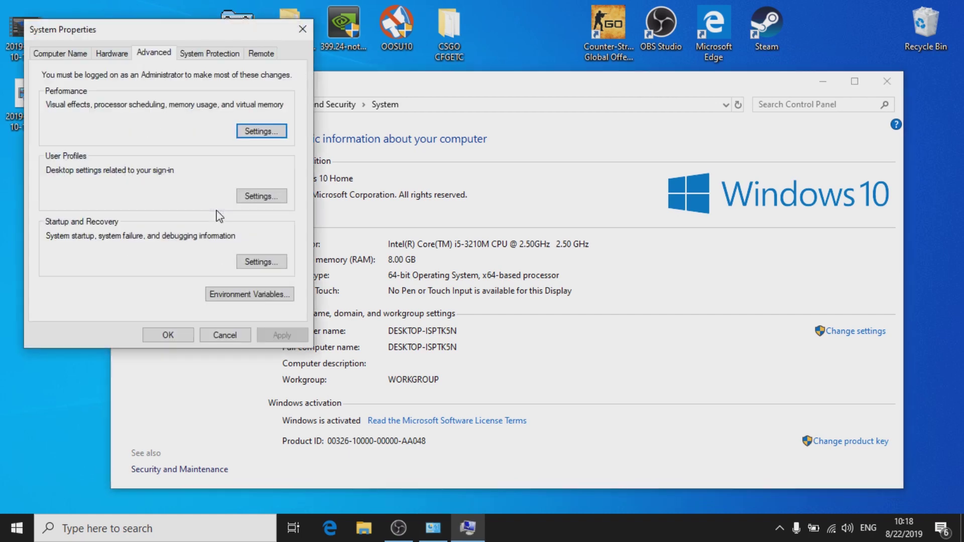
{"action": "left_click", "coordinate": [262, 131]}
{"action": "left_click_drag", "start_coordinate": [191, 82], "coordinate": [701, 49]}
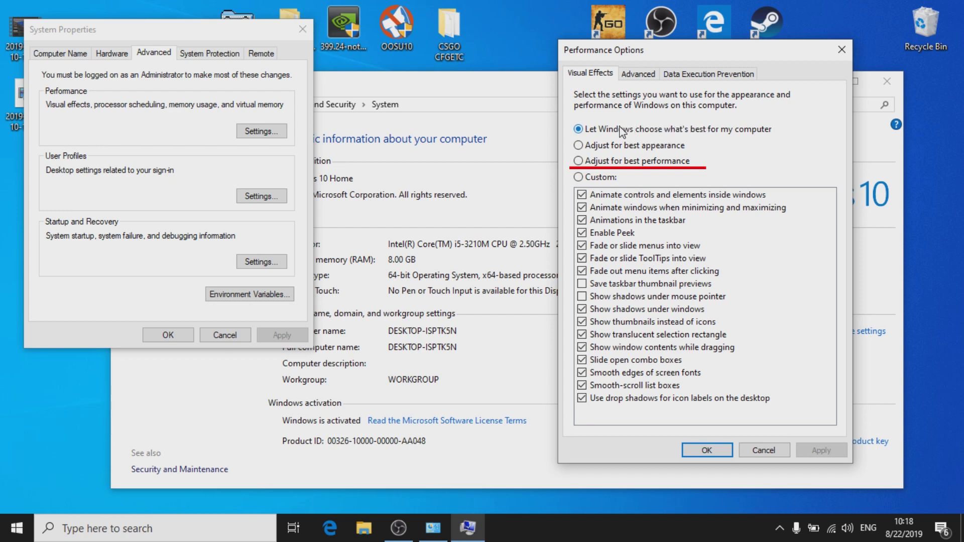
Set a custom paging file for drive C: with initial and maximum size 8192 MB, check Data Execution Prevention, and accept the performance options
{"action": "left_click", "coordinate": [637, 75]}
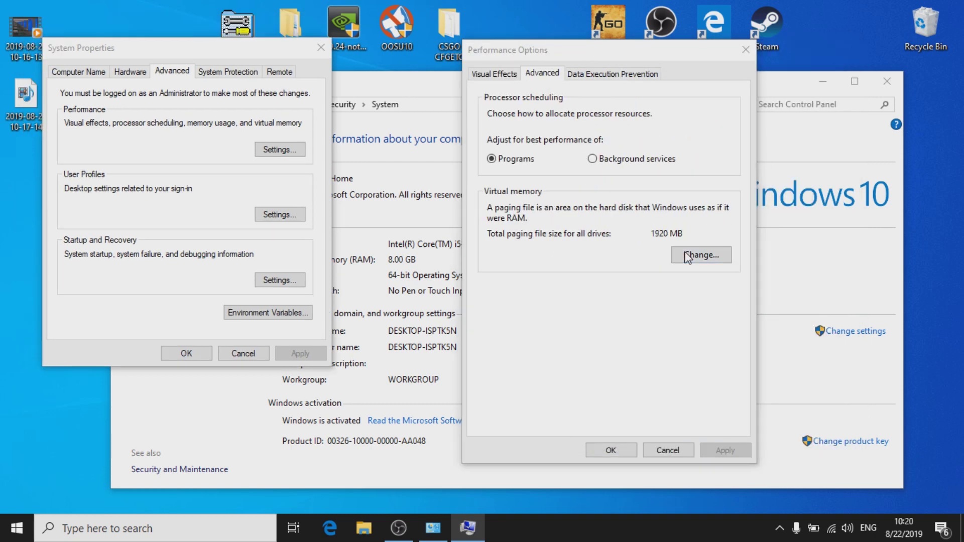
{"action": "left_click", "coordinate": [646, 196]}
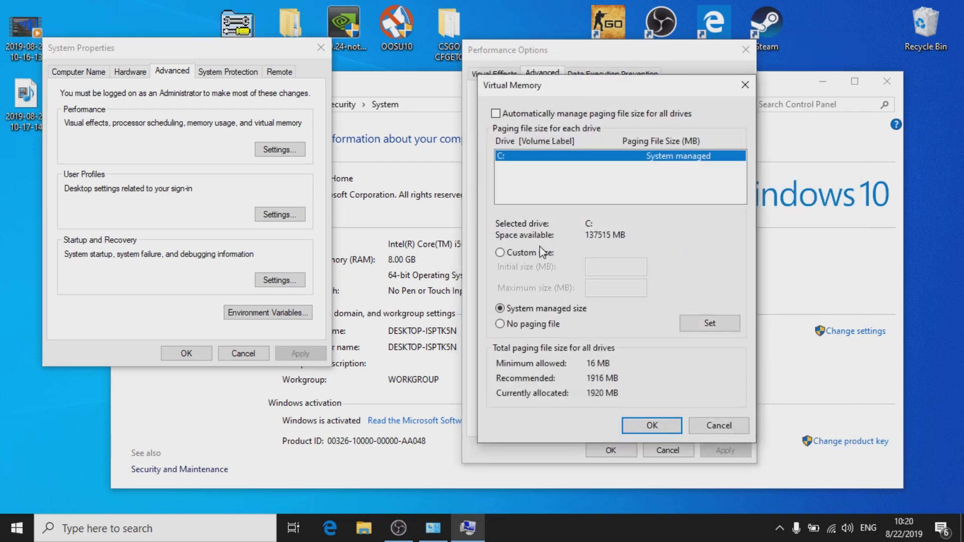
{"action": "left_click", "coordinate": [501, 252]}
{"action": "left_click", "coordinate": [619, 267]}
{"action": "type", "text": "8192"}
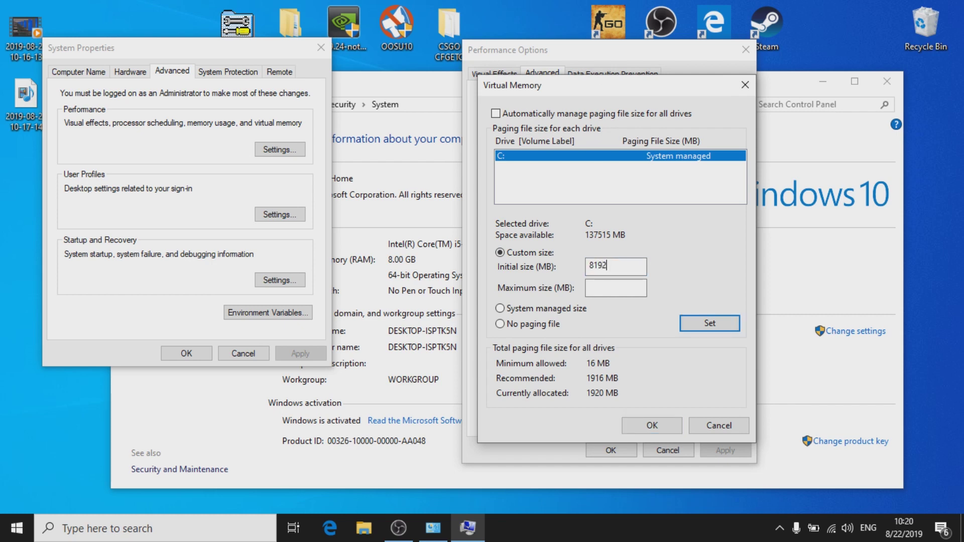
{"action": "left_click", "coordinate": [615, 288]}
{"action": "left_click", "coordinate": [706, 323]}
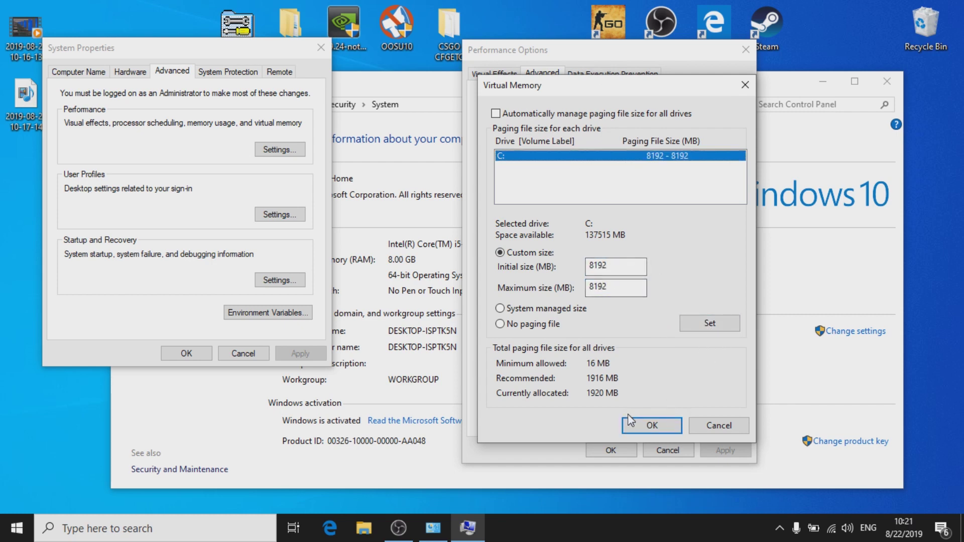
{"action": "left_click", "coordinate": [648, 426]}
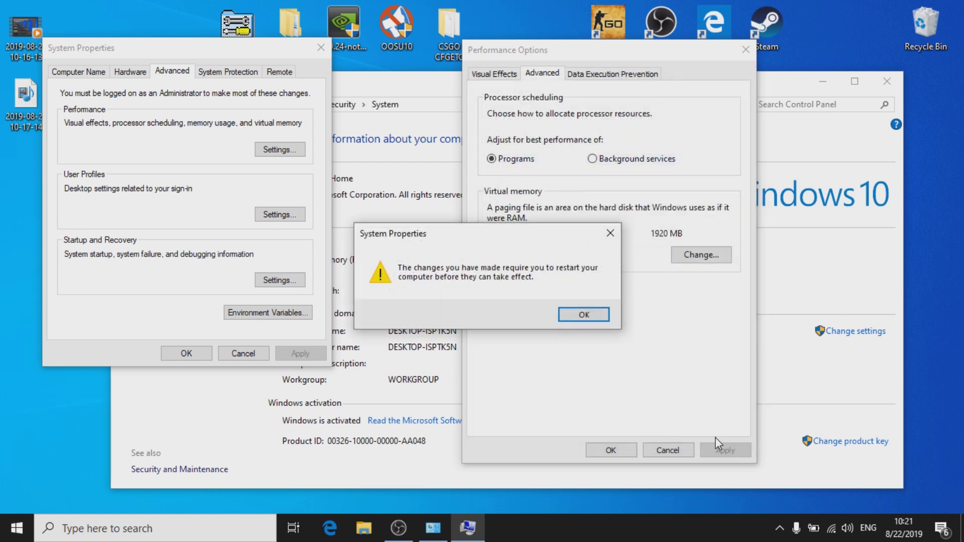
{"action": "left_click", "coordinate": [584, 315]}
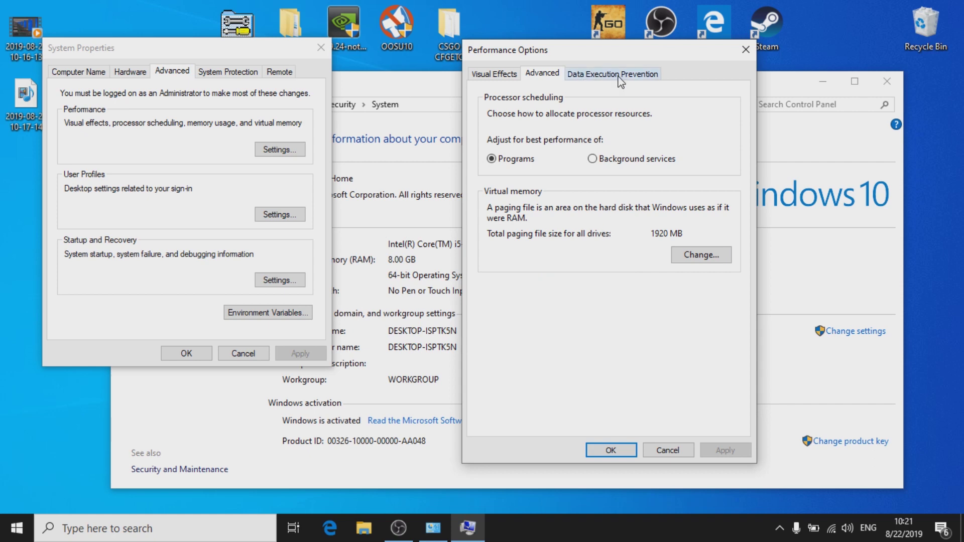
{"action": "left_click", "coordinate": [620, 76]}
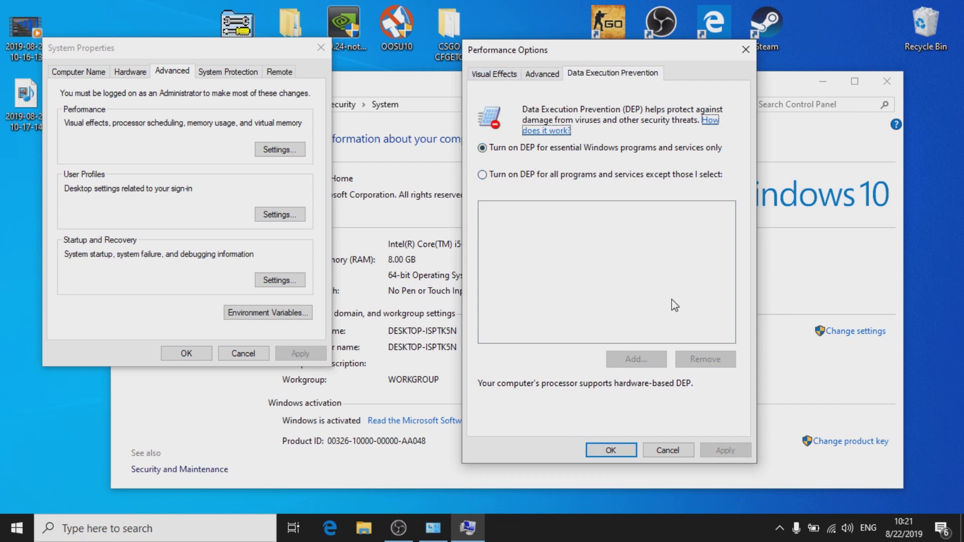
{"action": "left_click", "coordinate": [628, 448]}
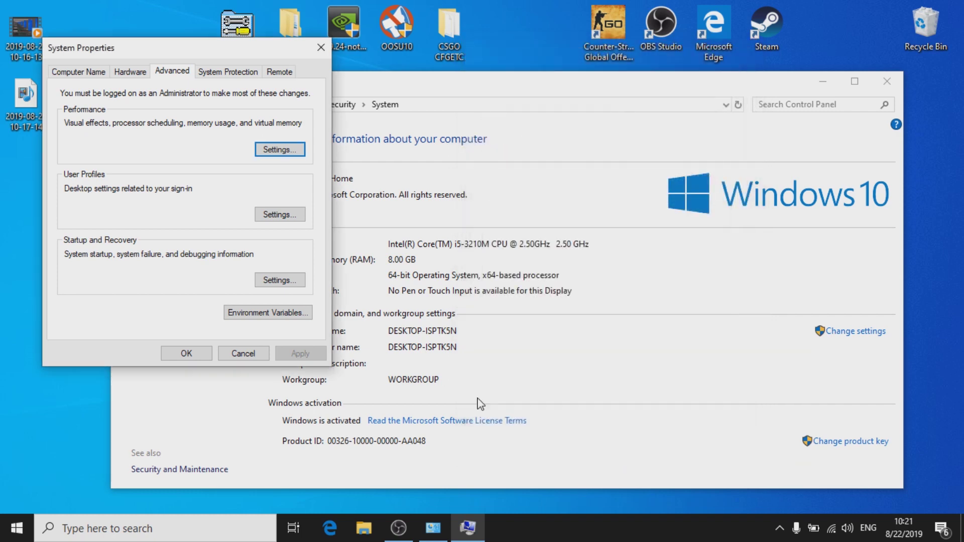
Review the system protection configuration of Local Disk (C:), including its restore setting and maximum disk usage
{"action": "left_click", "coordinate": [224, 78]}
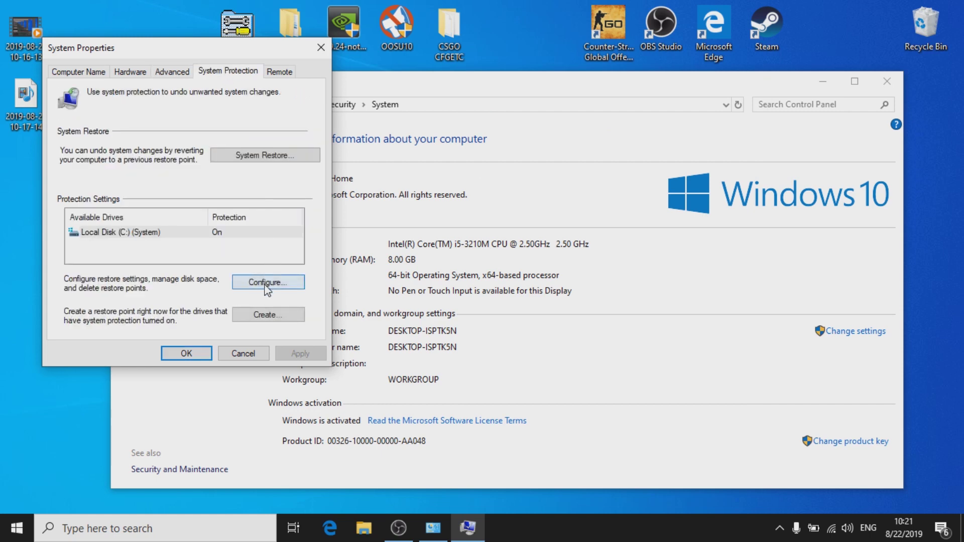
{"action": "left_click", "coordinate": [266, 286]}
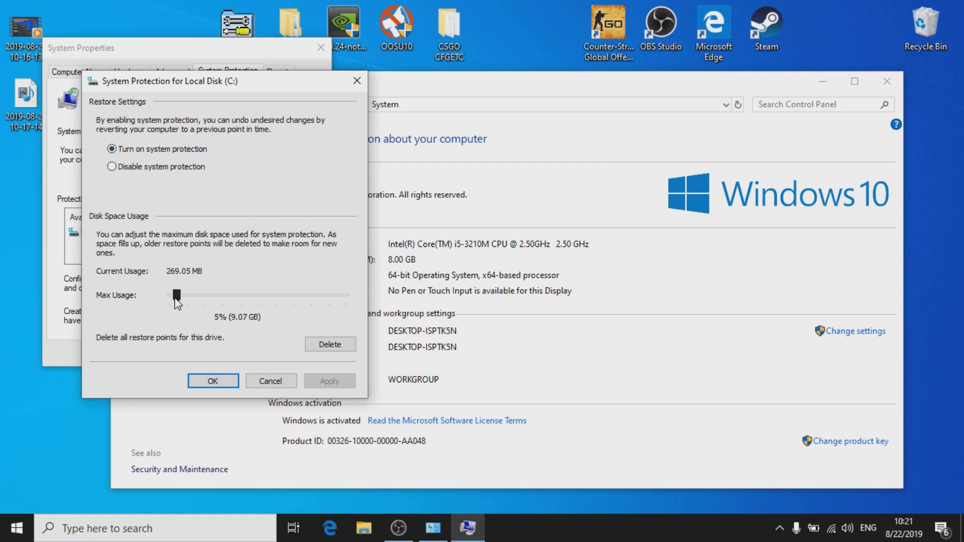
{"action": "left_click", "coordinate": [211, 382]}
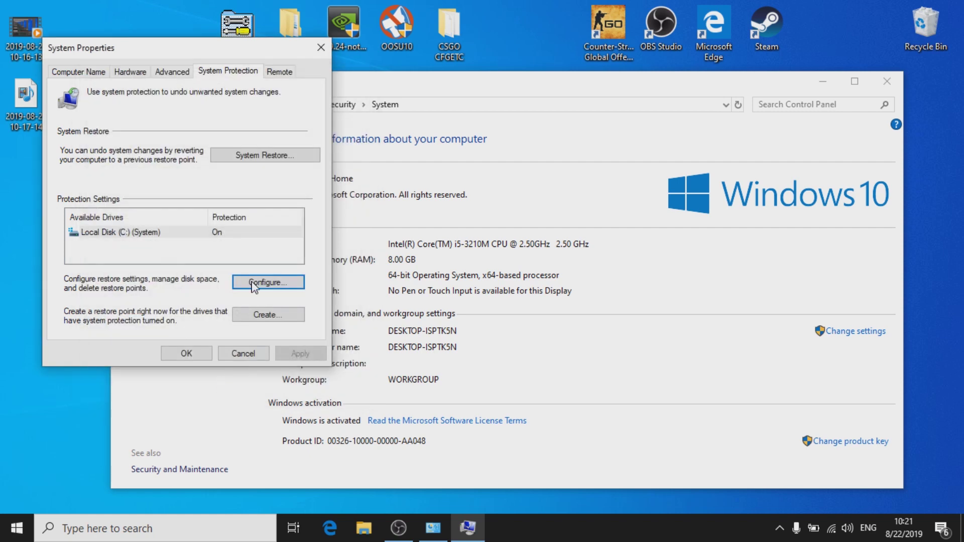
Create a system restore point with the description "backup"
{"action": "left_click", "coordinate": [277, 313]}
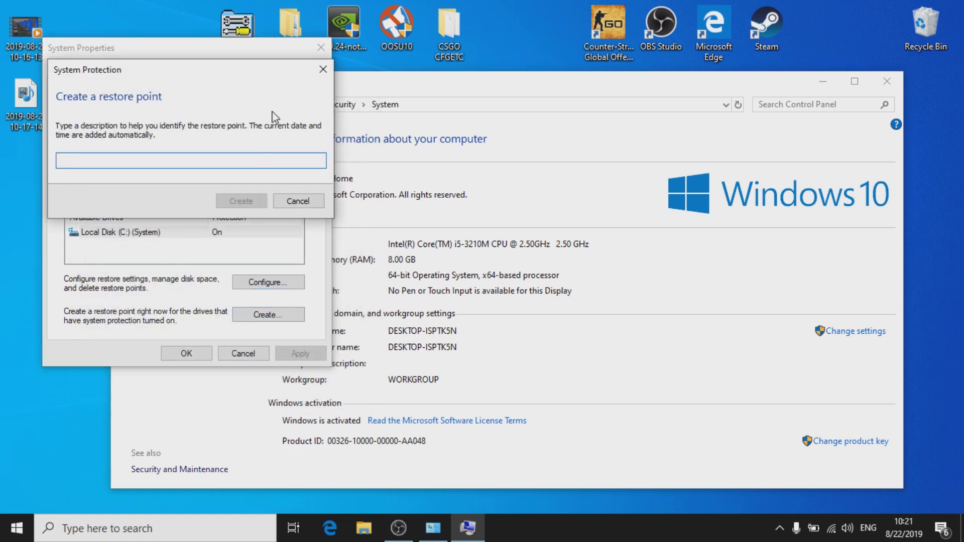
{"action": "left_click_drag", "start_coordinate": [248, 70], "coordinate": [534, 119]}
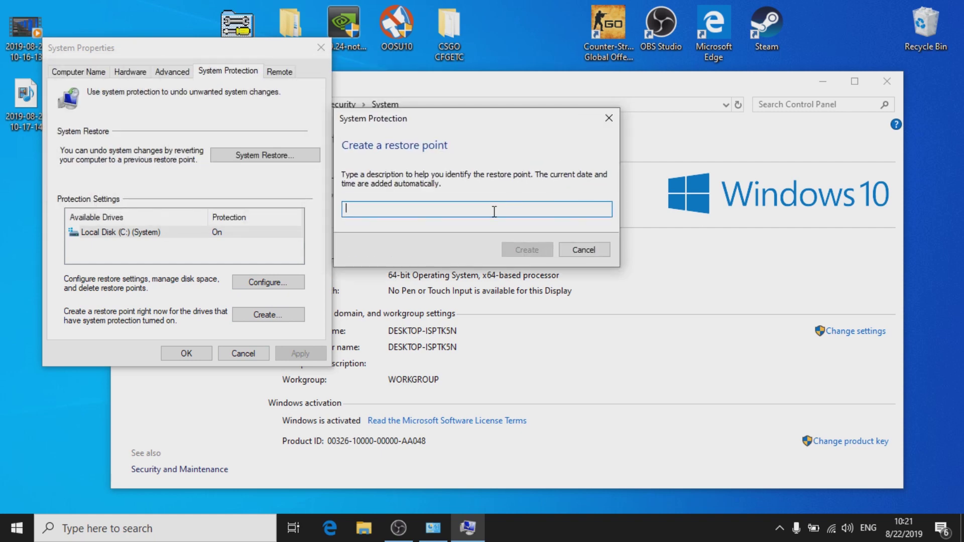
{"action": "type", "text": "backup"}
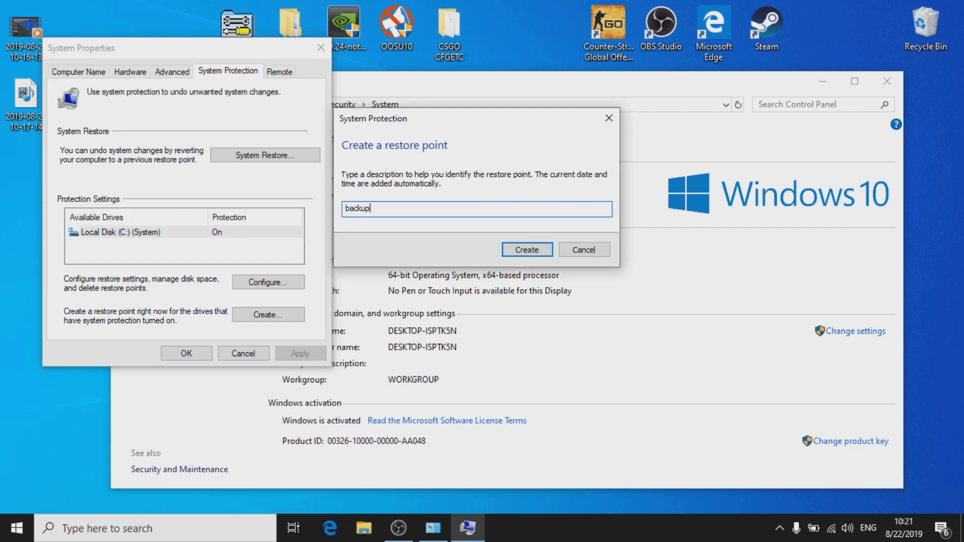
{"action": "key", "text": "Return"}
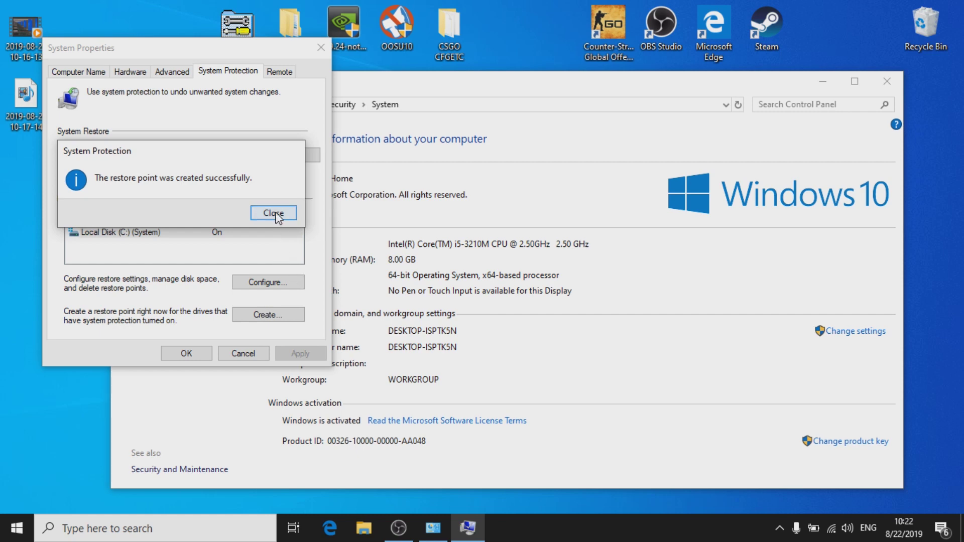
{"action": "left_click", "coordinate": [273, 213]}
Disable Remote Assistance connections to this computer, postpone the restart, and close the System window
{"action": "left_click", "coordinate": [284, 72]}
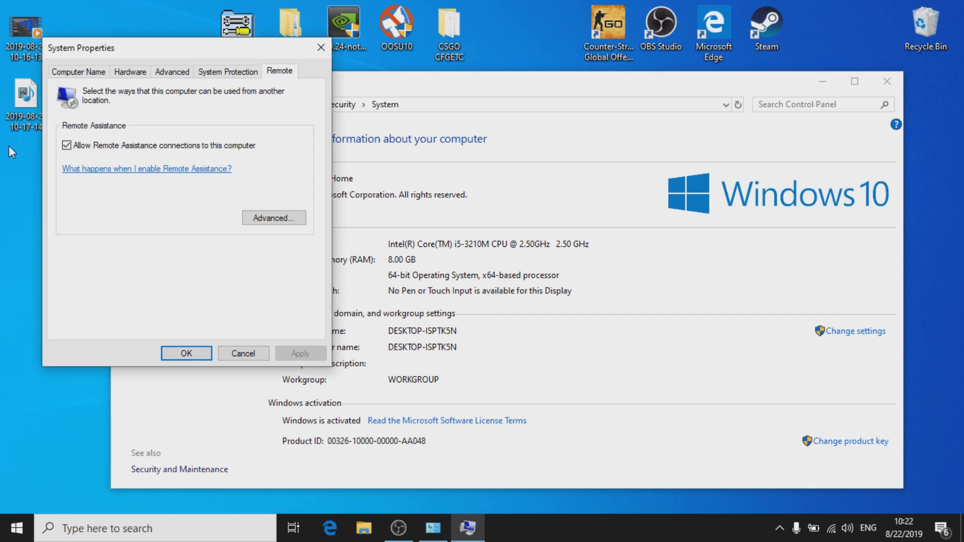
{"action": "left_click", "coordinate": [290, 218]}
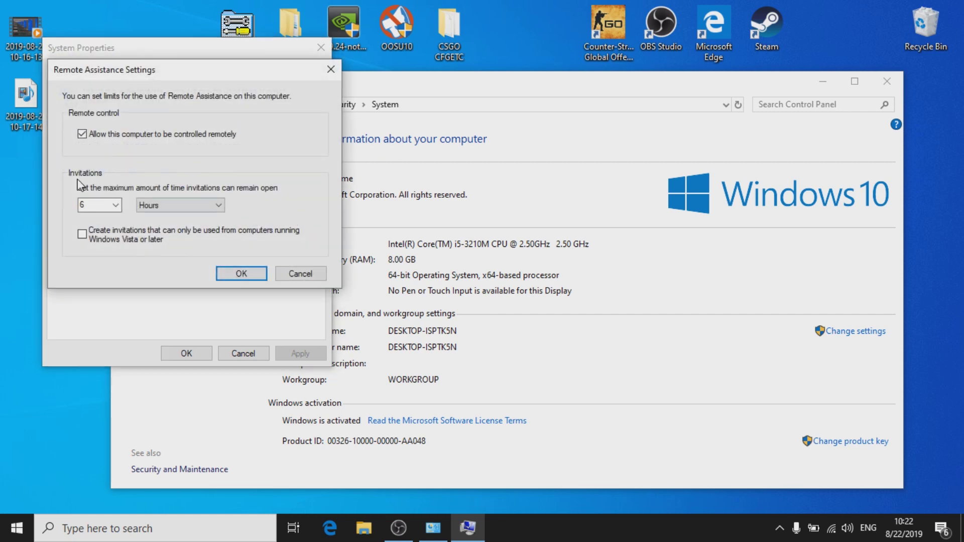
{"action": "left_click", "coordinate": [240, 273]}
{"action": "left_click", "coordinate": [67, 145]}
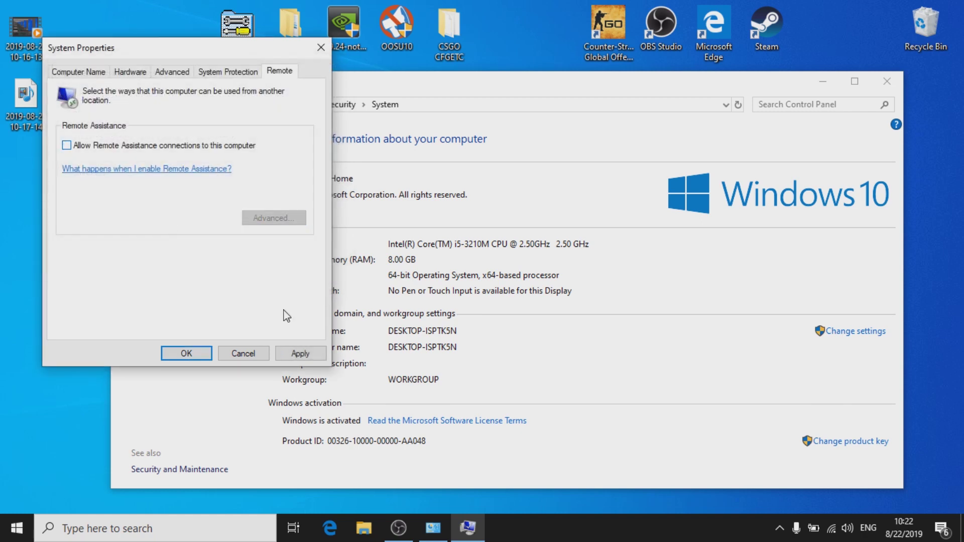
{"action": "left_click", "coordinate": [316, 355]}
{"action": "left_click", "coordinate": [199, 354]}
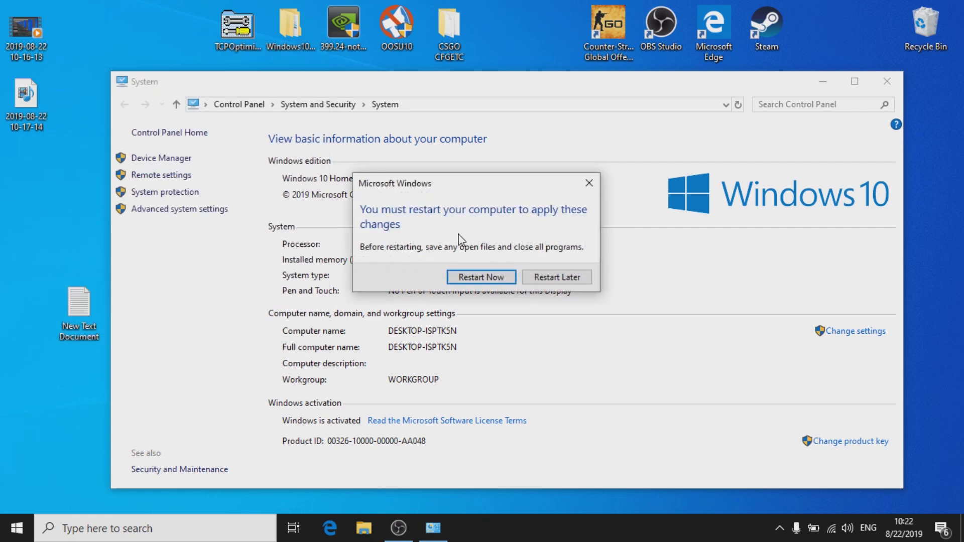
{"action": "left_click", "coordinate": [570, 276]}
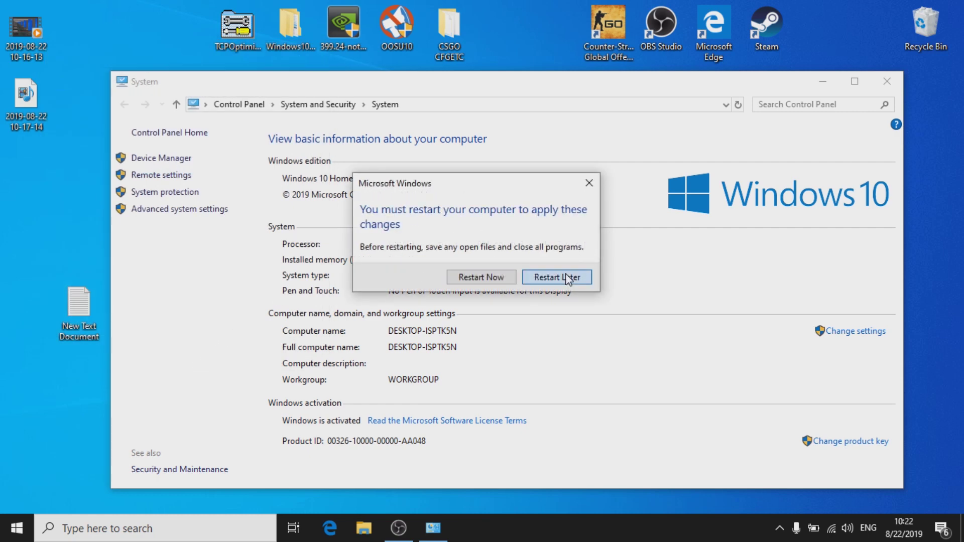
{"action": "left_click", "coordinate": [884, 82]}
Open the System category in Windows Settings and review the pages from Display through Storage
{"action": "key", "text": "super"}
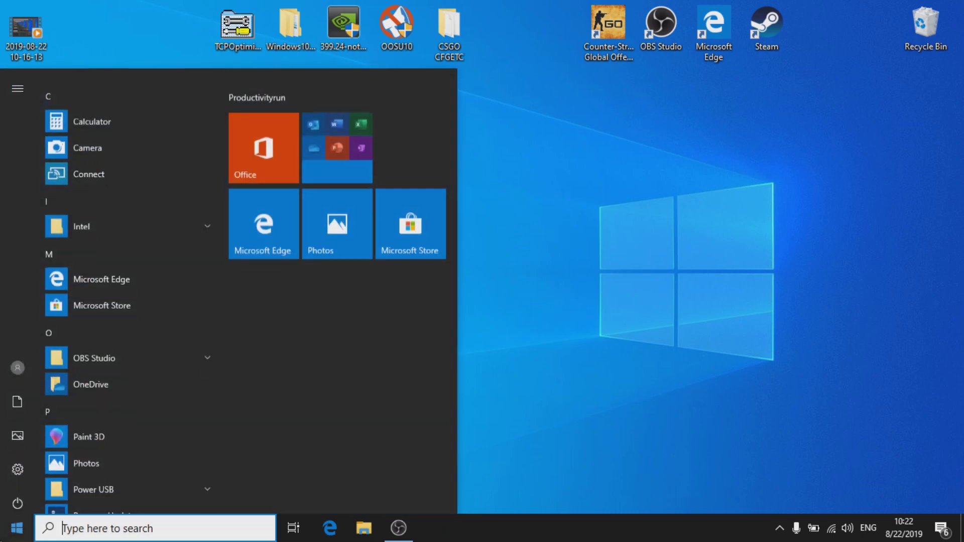
{"action": "left_click", "coordinate": [22, 471]}
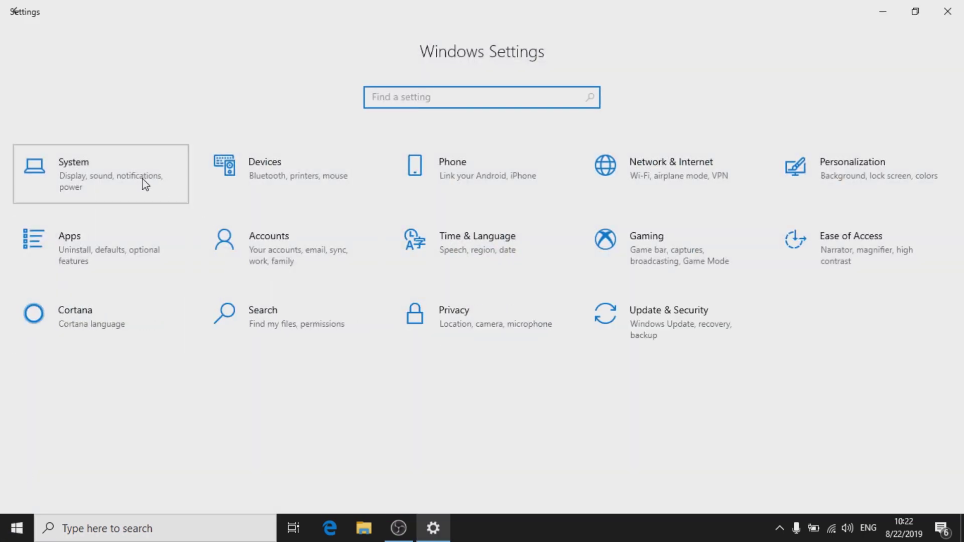
{"action": "left_click", "coordinate": [144, 181]}
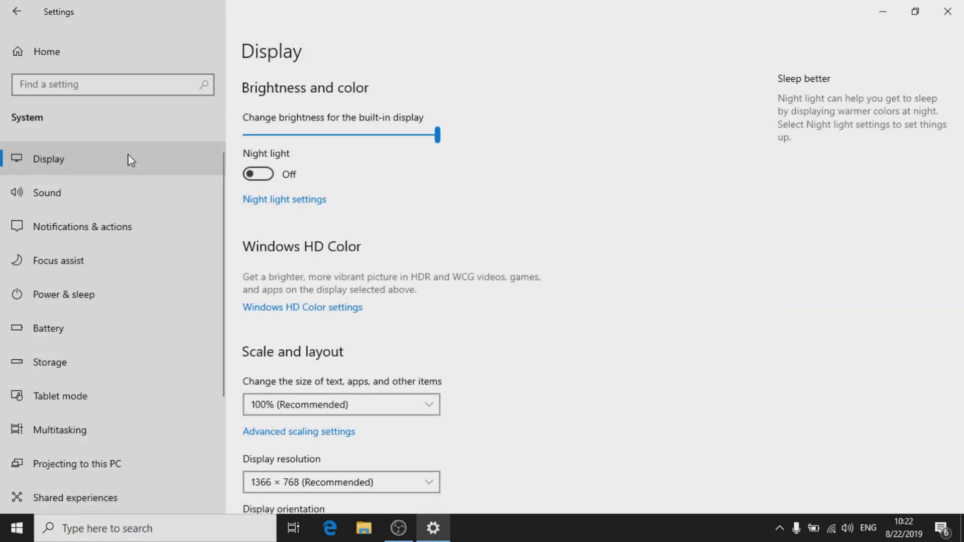
{"action": "left_click", "coordinate": [186, 200]}
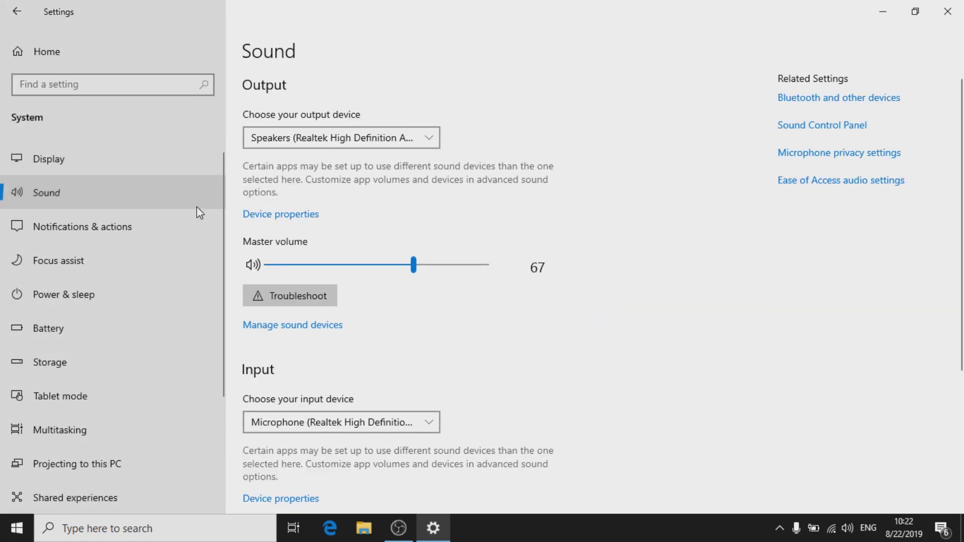
{"action": "left_click", "coordinate": [139, 240]}
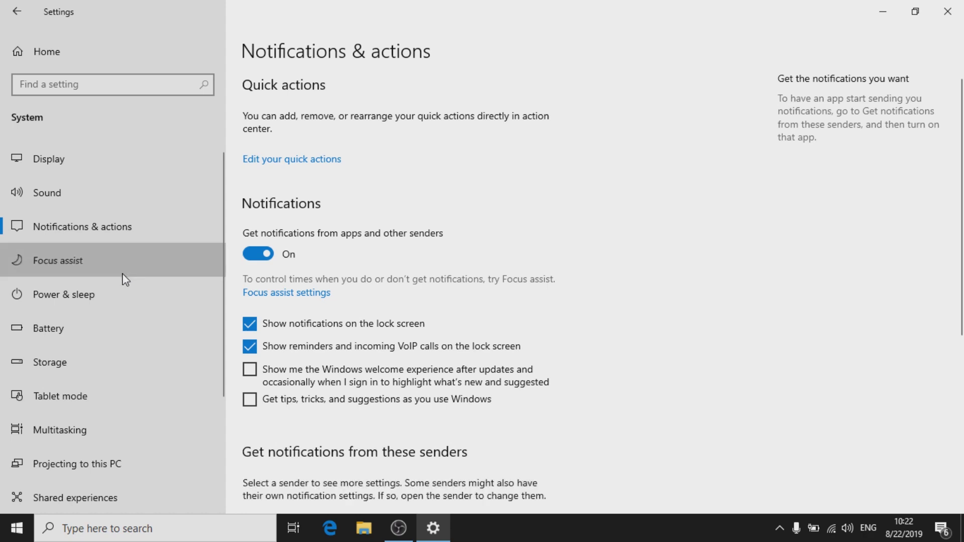
{"action": "left_click", "coordinate": [125, 274]}
{"action": "left_click", "coordinate": [124, 301]}
{"action": "left_click", "coordinate": [116, 331]}
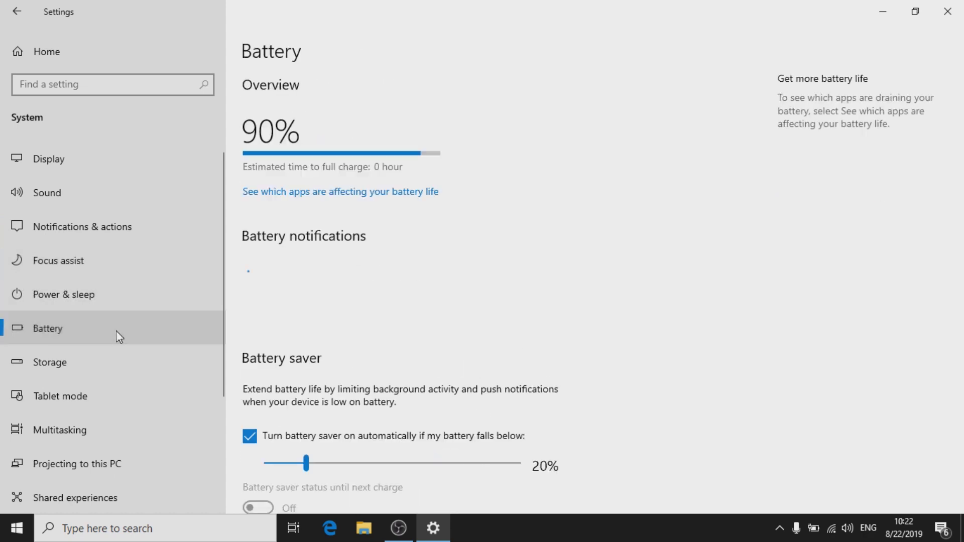
{"action": "left_click", "coordinate": [114, 357]}
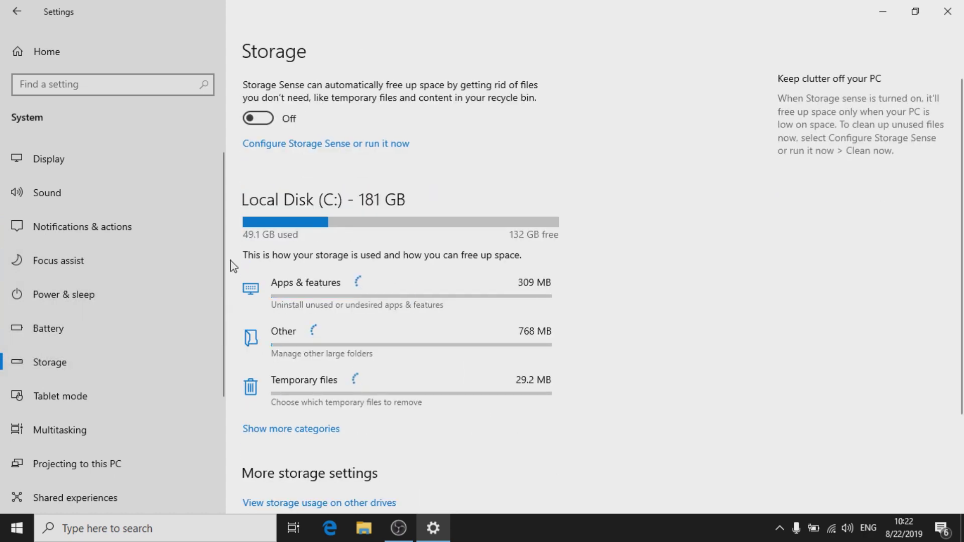
Configure tablet mode to use desktop mode at sign-in, "Don't ask me and don't switch", and turn off hiding app icons on the taskbar
{"action": "left_click", "coordinate": [140, 401]}
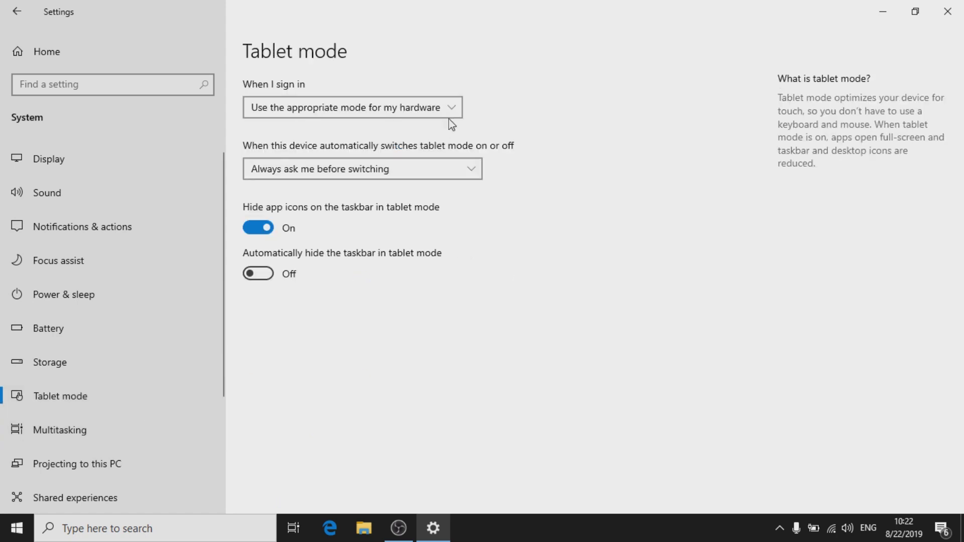
{"action": "left_click", "coordinate": [446, 114]}
{"action": "left_click", "coordinate": [395, 81]}
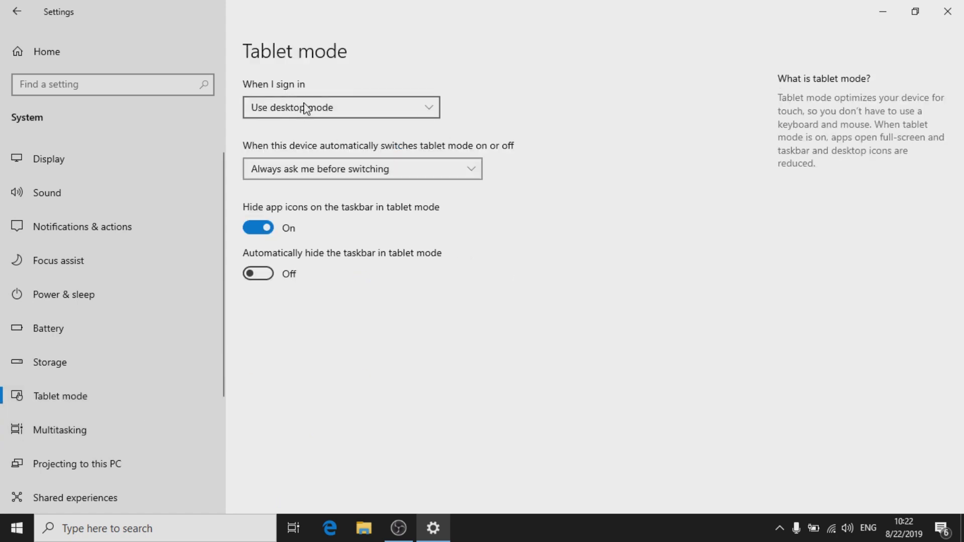
{"action": "left_click", "coordinate": [337, 169]}
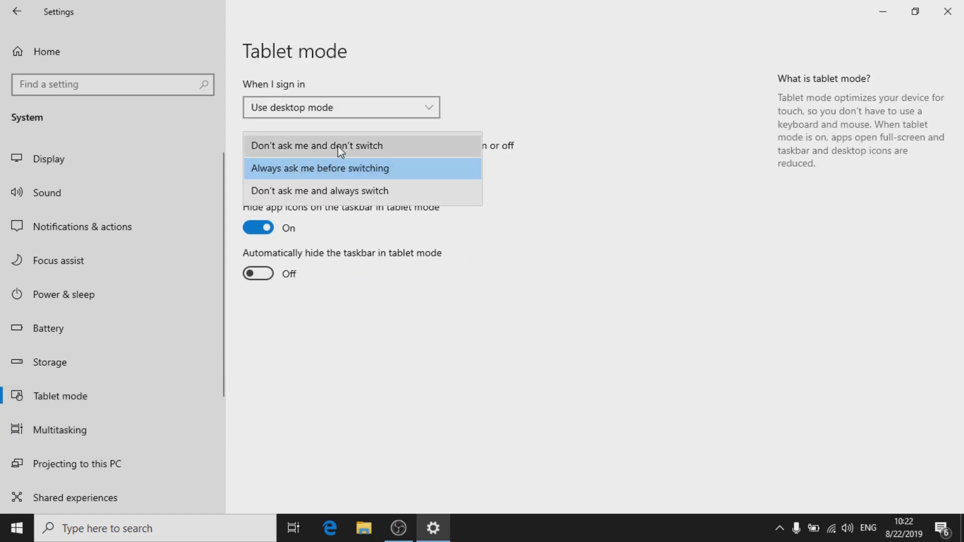
{"action": "left_click", "coordinate": [351, 152]}
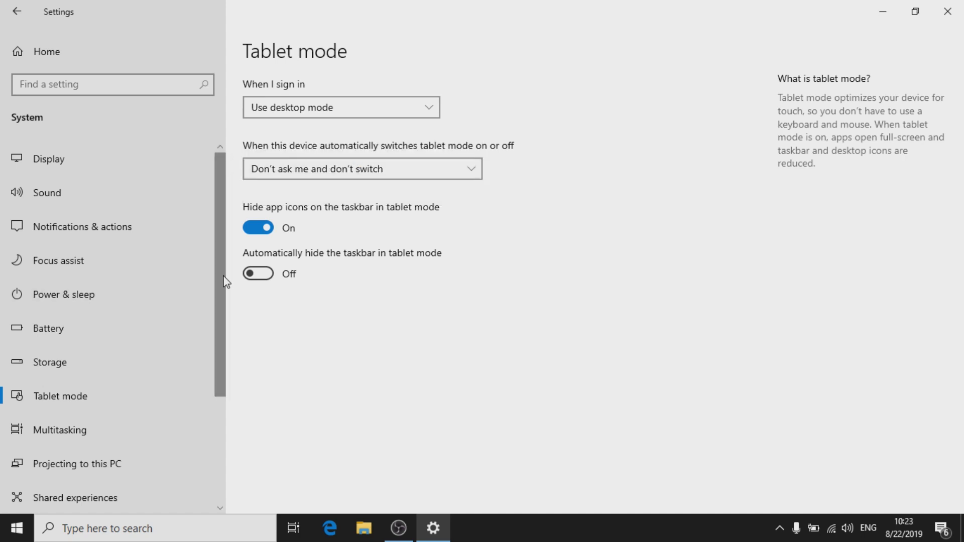
{"action": "scroll", "coordinate": [221, 280], "scroll_direction": "down", "scroll_amount": 1}
{"action": "left_click", "coordinate": [269, 224]}
{"action": "scroll", "coordinate": [222, 236], "scroll_direction": "down", "scroll_amount": 3}
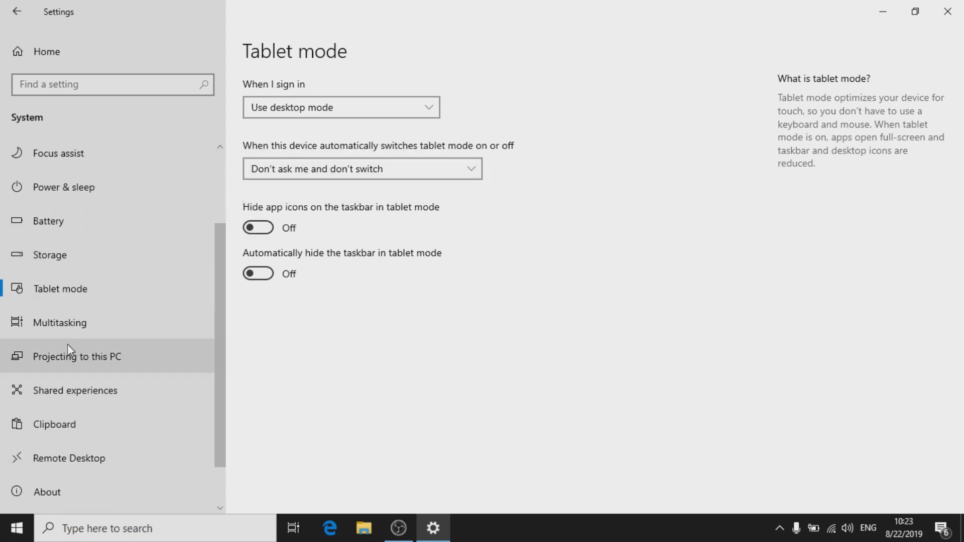
Review the Multitasking page and turn off projection discovery only when plugged in under Projecting to this PC
{"action": "left_click", "coordinate": [82, 330]}
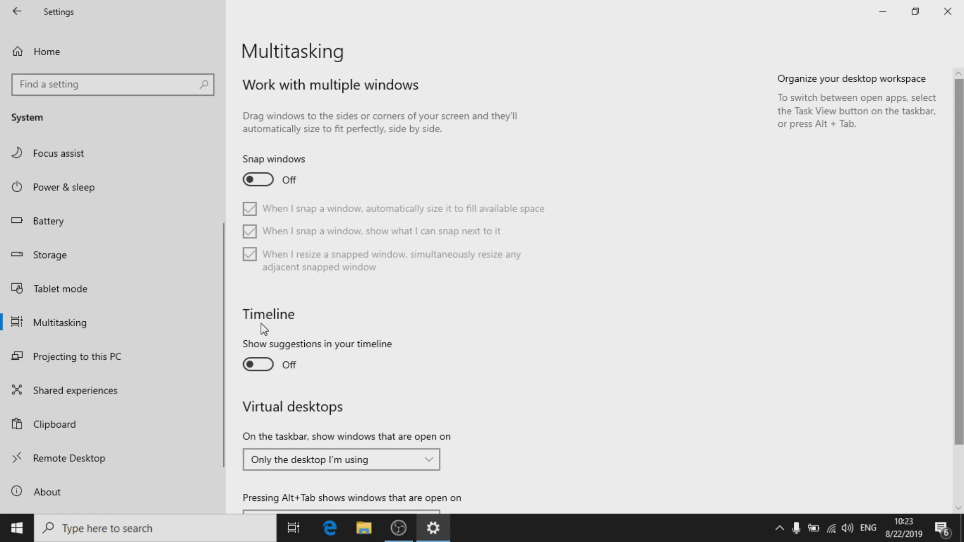
{"action": "scroll", "coordinate": [224, 300], "scroll_direction": "down", "scroll_amount": 2}
{"action": "left_click", "coordinate": [105, 305]}
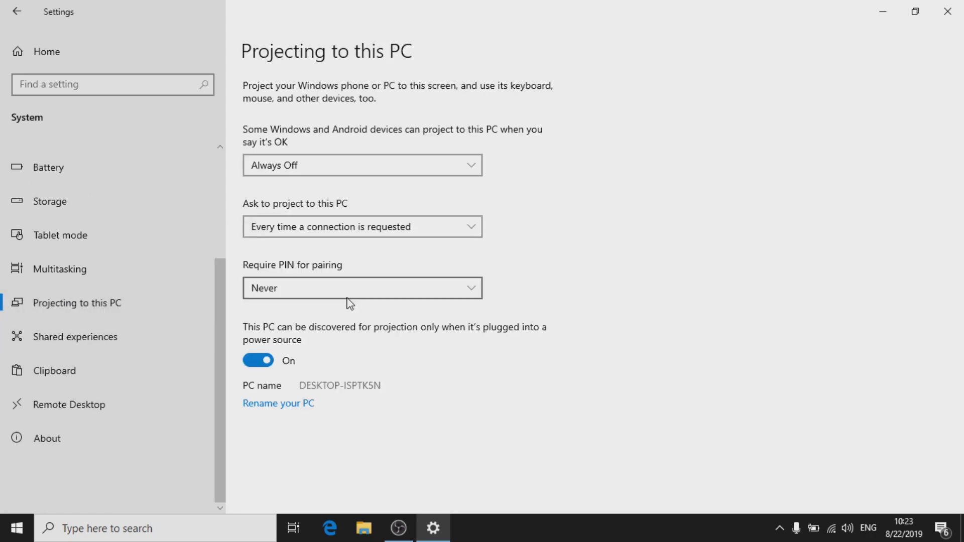
{"action": "left_click", "coordinate": [264, 360]}
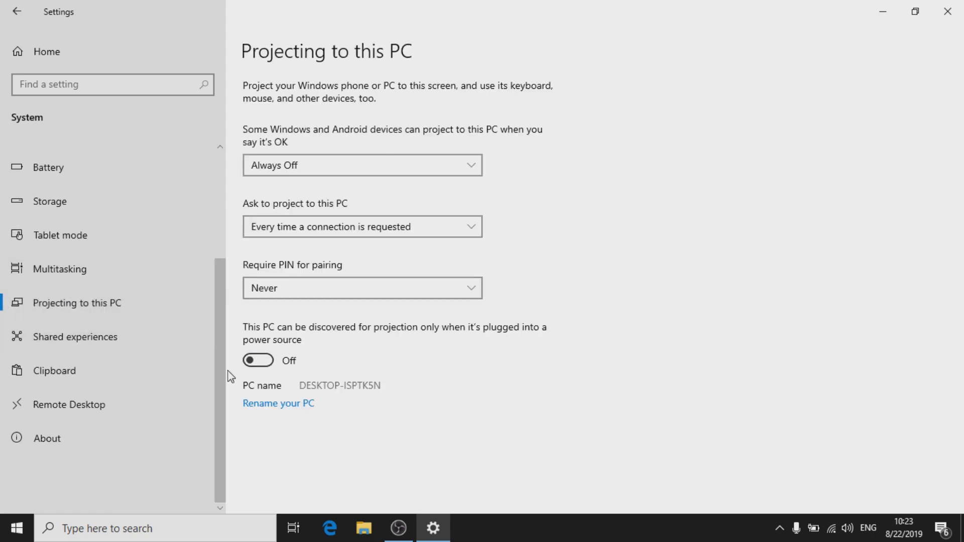
Review the Shared experiences, Clipboard and Remote Desktop pages, and check the Network & Internet status
{"action": "left_click", "coordinate": [114, 351]}
{"action": "left_click", "coordinate": [107, 371]}
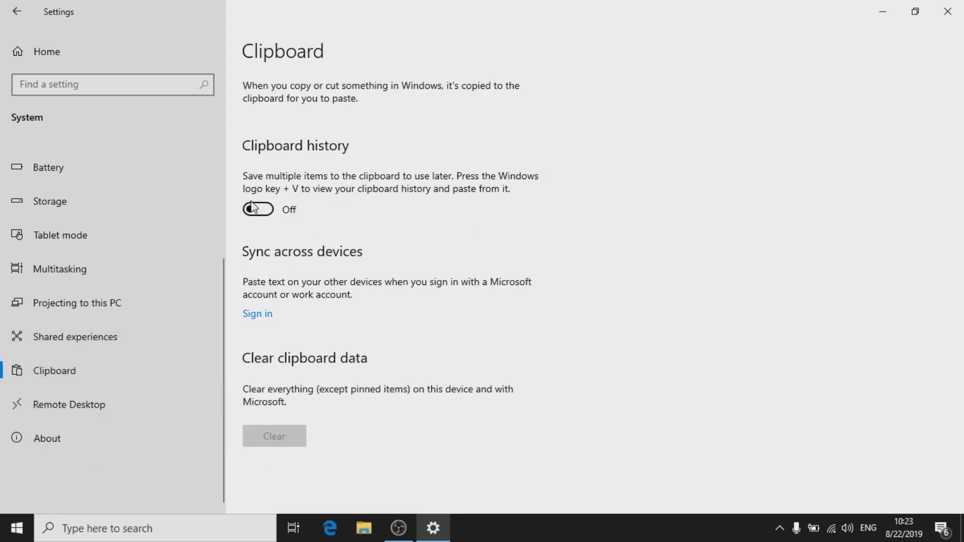
{"action": "left_click", "coordinate": [138, 409]}
{"action": "left_click", "coordinate": [101, 52]}
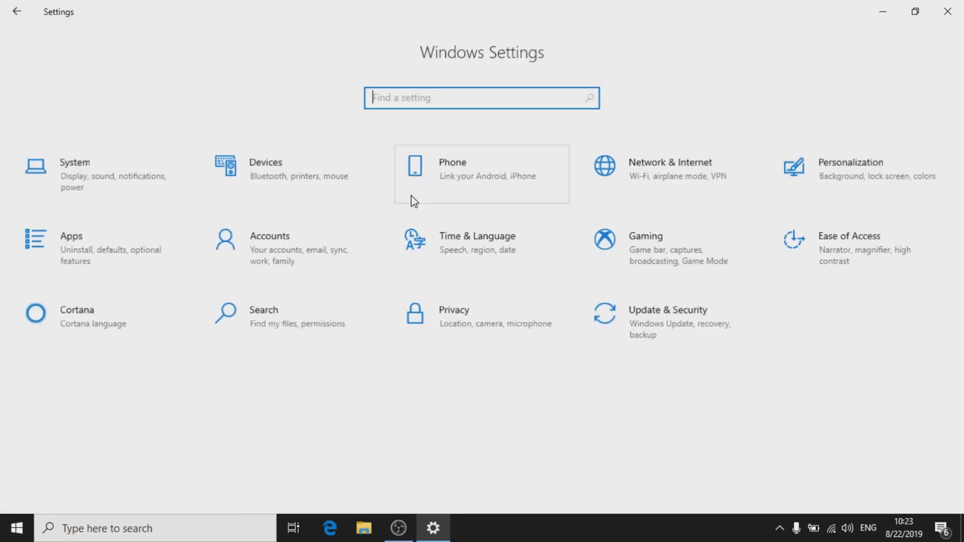
{"action": "left_click", "coordinate": [709, 172]}
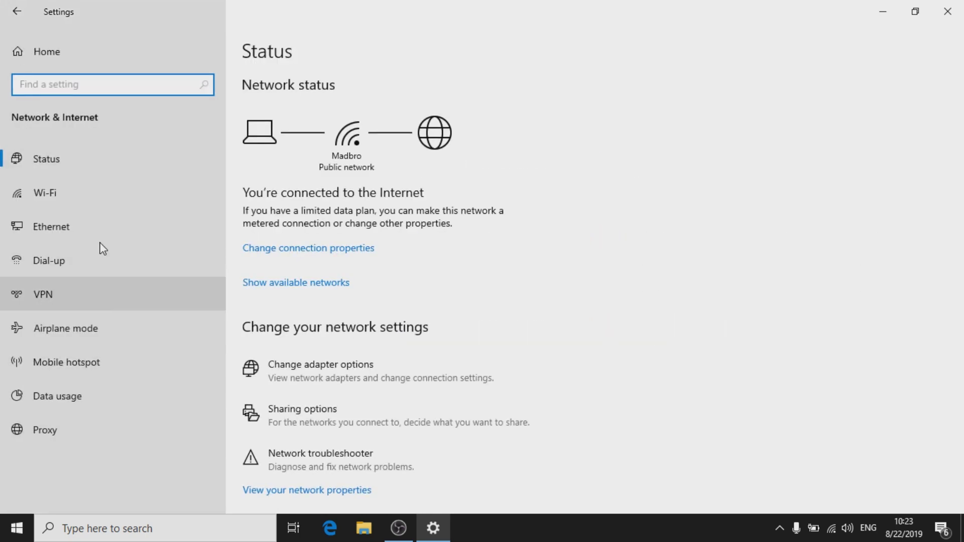
{"action": "left_click", "coordinate": [107, 52]}
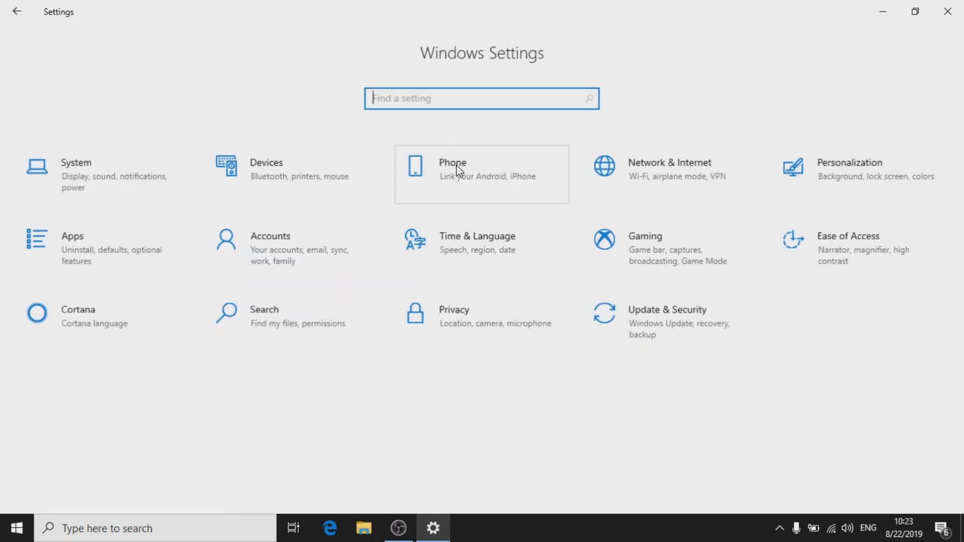
In the Personalization color settings, keep the Custom color choice, try the Dark default app mode and switch it back to Light
{"action": "left_click", "coordinate": [891, 167]}
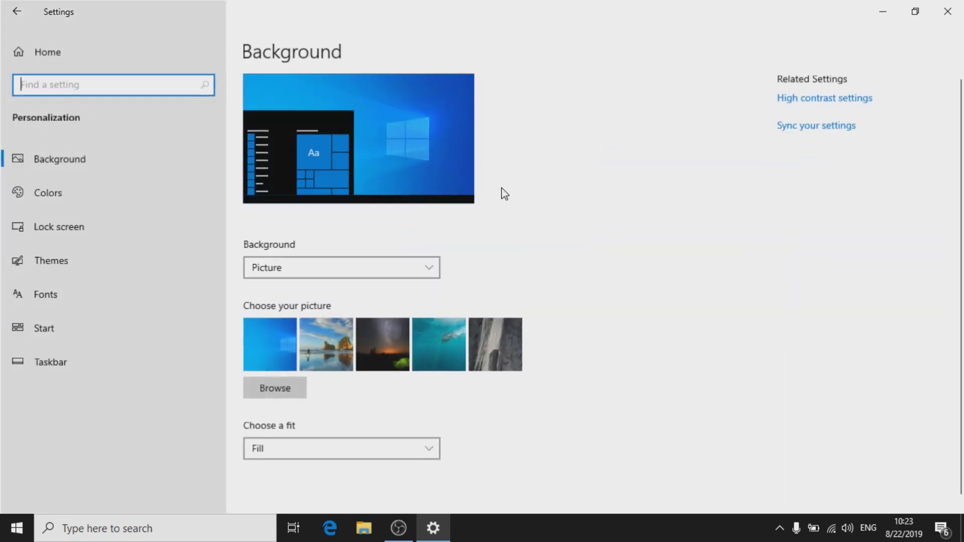
{"action": "left_click", "coordinate": [125, 192]}
{"action": "left_click", "coordinate": [323, 272]}
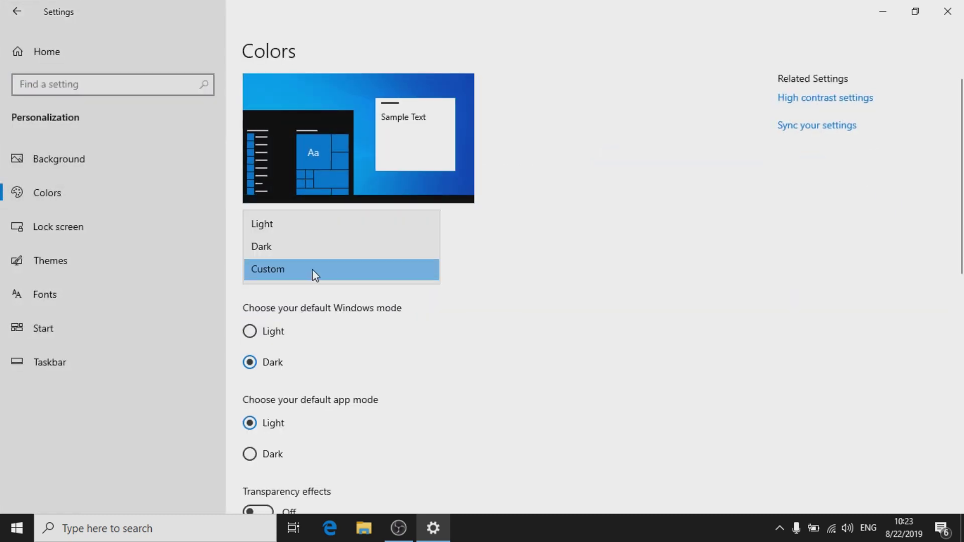
{"action": "left_click", "coordinate": [270, 274]}
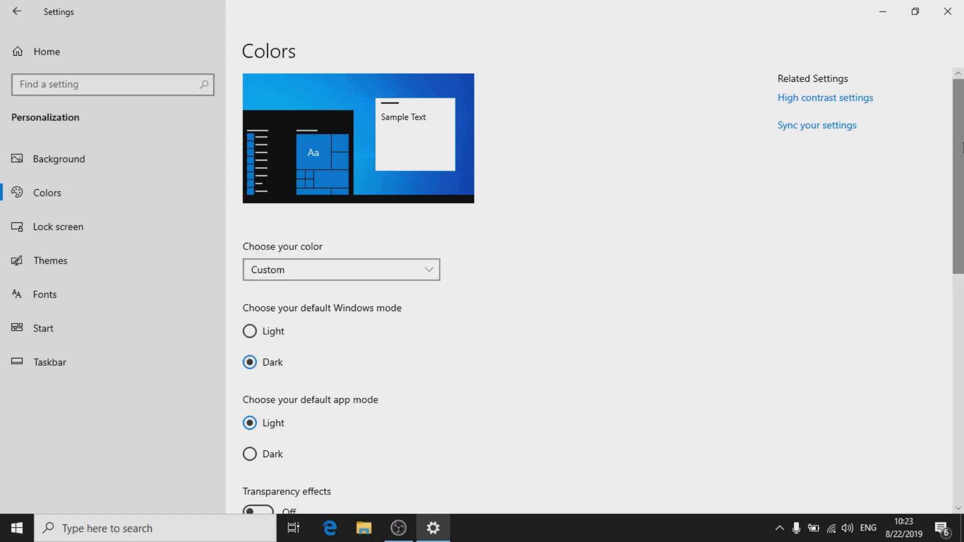
{"action": "scroll", "coordinate": [447, 240], "scroll_direction": "down", "scroll_amount": 3}
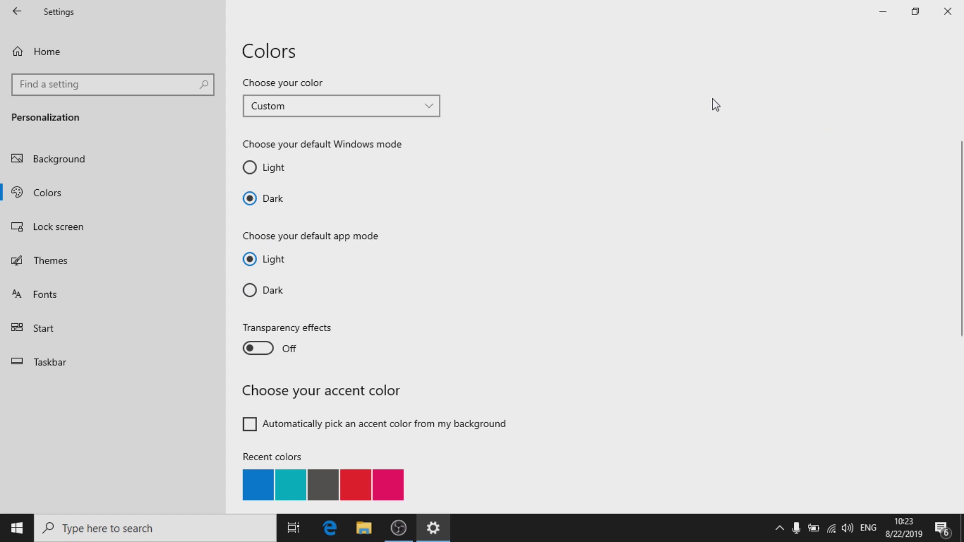
{"action": "left_click", "coordinate": [249, 290]}
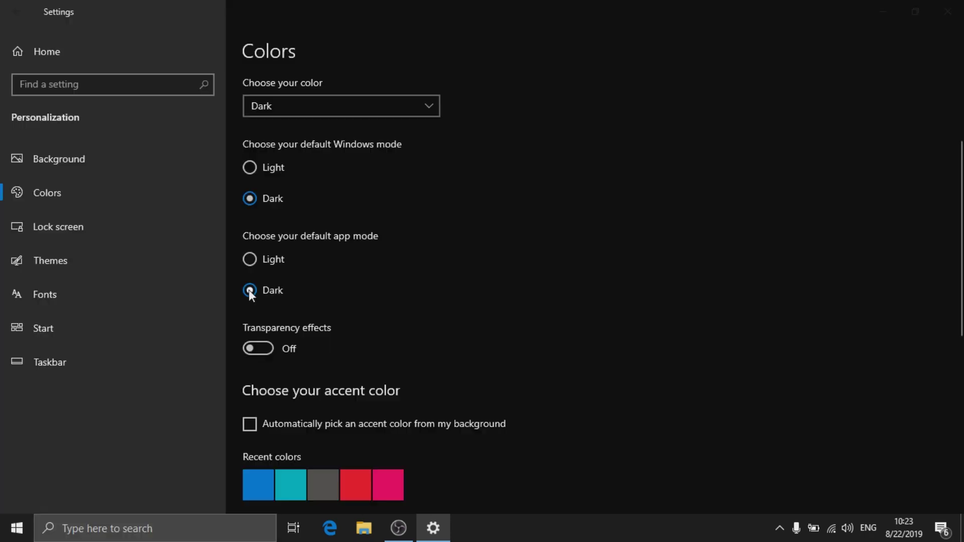
{"action": "left_click", "coordinate": [249, 260]}
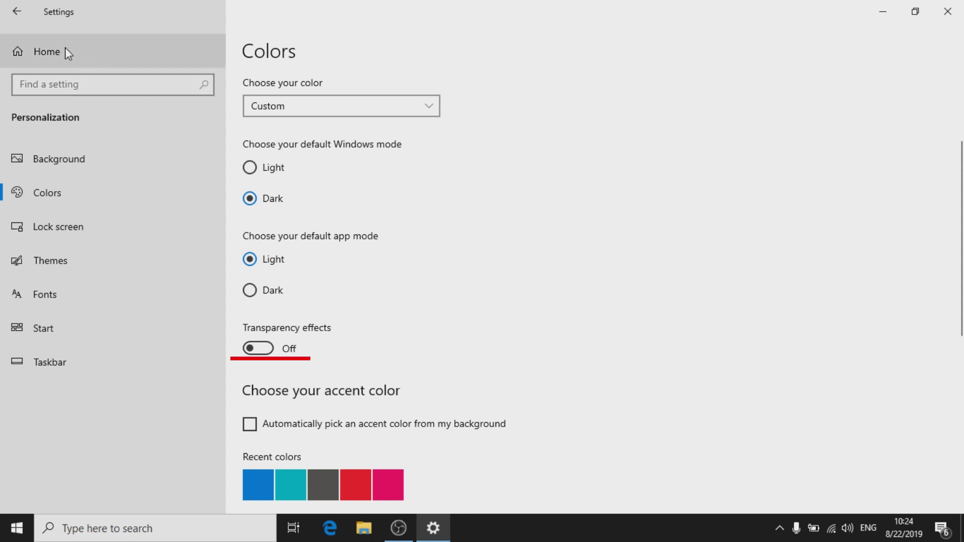
Review the Lock screen, Themes, Start and Taskbar pages of the Personalization settings
{"action": "left_click", "coordinate": [98, 225]}
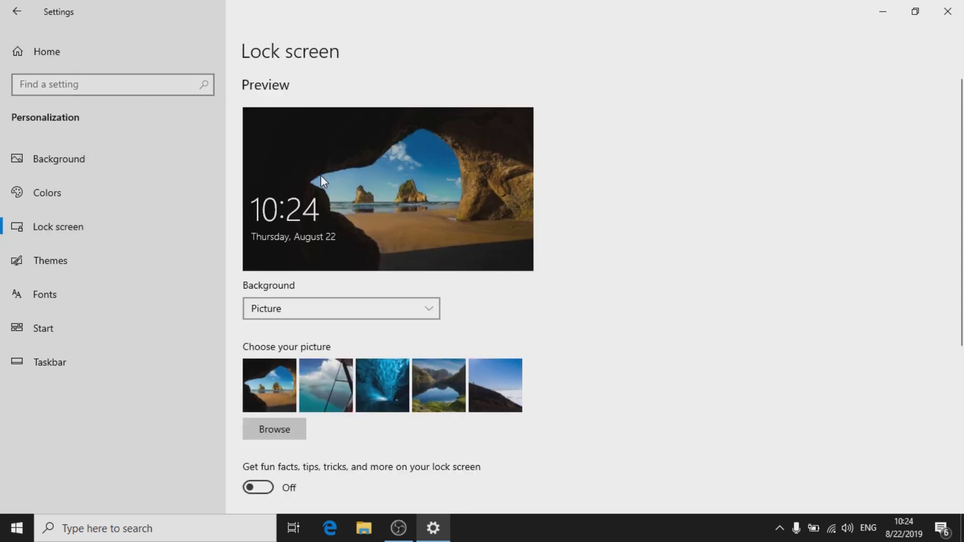
{"action": "left_click", "coordinate": [154, 258]}
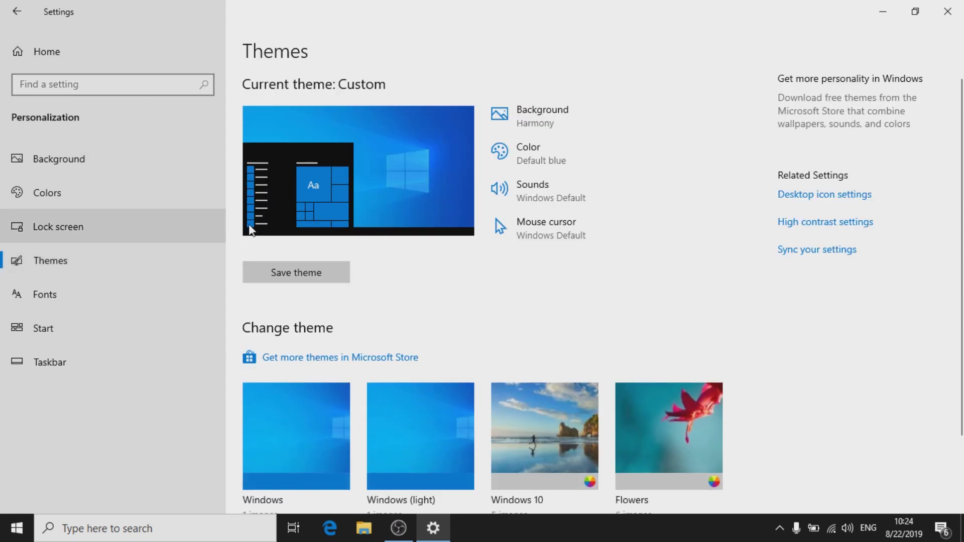
{"action": "left_click", "coordinate": [66, 326]}
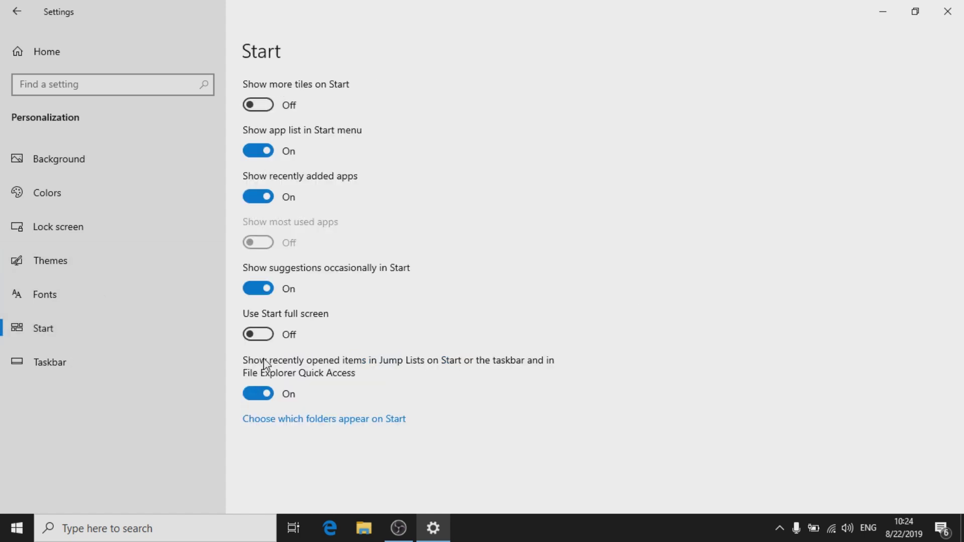
{"action": "left_click", "coordinate": [14, 351]}
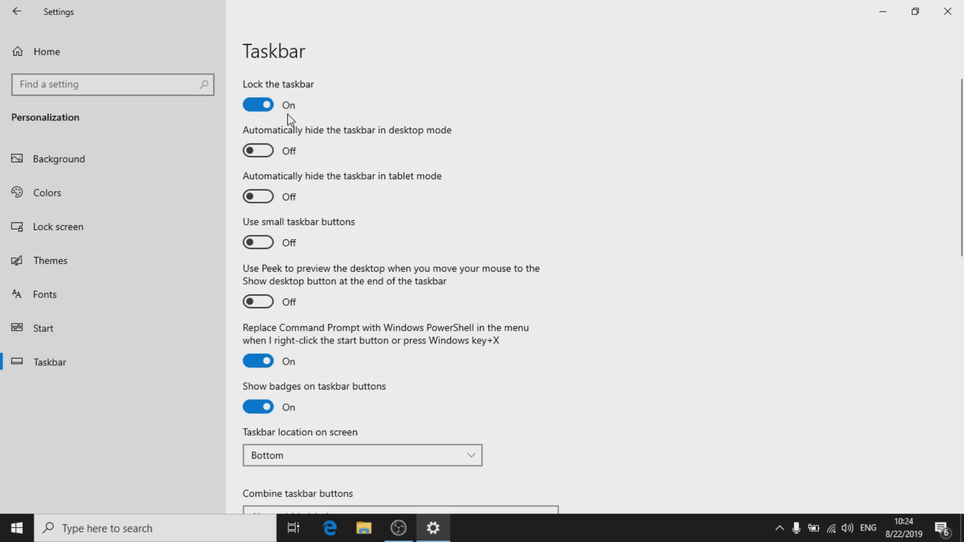
{"action": "mouse_move", "coordinate": [962, 167]}
{"action": "left_mouse_down"}
{"action": "mouse_move", "coordinate": [962, 387]}
{"action": "mouse_move", "coordinate": [962, 161]}
{"action": "left_mouse_up"}
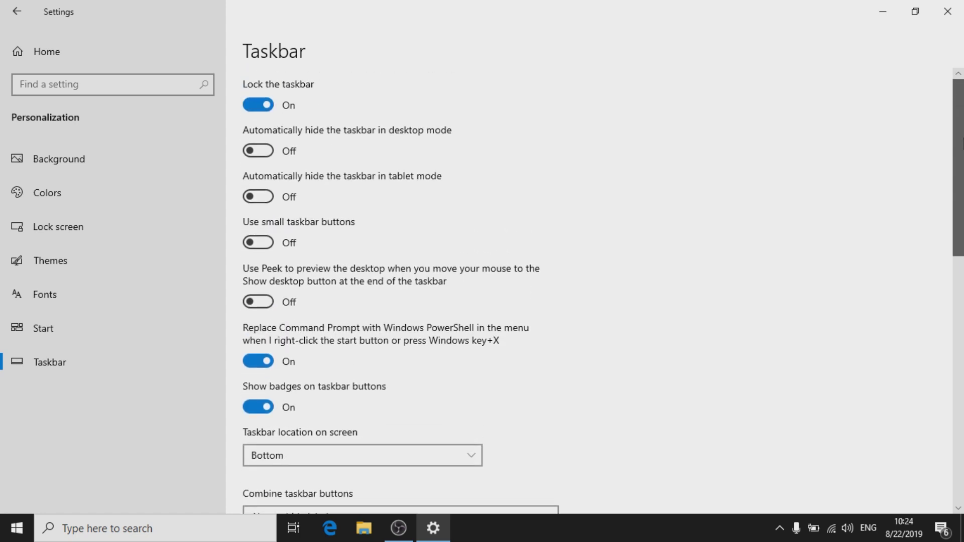
Open the Apps category and look through the installed programs in Apps & features for ones to uninstall
{"action": "left_click", "coordinate": [18, 54]}
{"action": "left_click", "coordinate": [122, 254]}
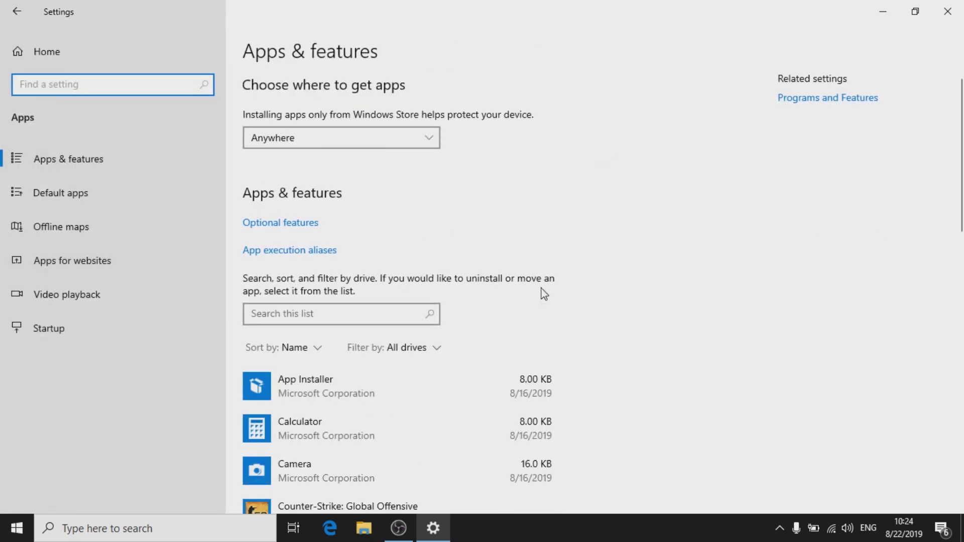
{"action": "scroll", "coordinate": [959, 198], "scroll_direction": "down", "scroll_amount": 5}
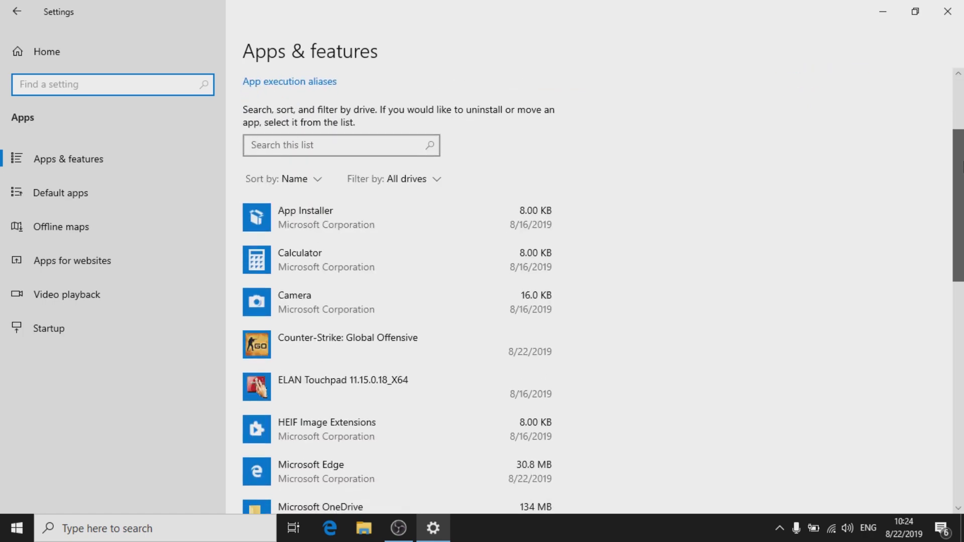
{"action": "scroll", "coordinate": [959, 198], "scroll_direction": "down", "scroll_amount": 10}
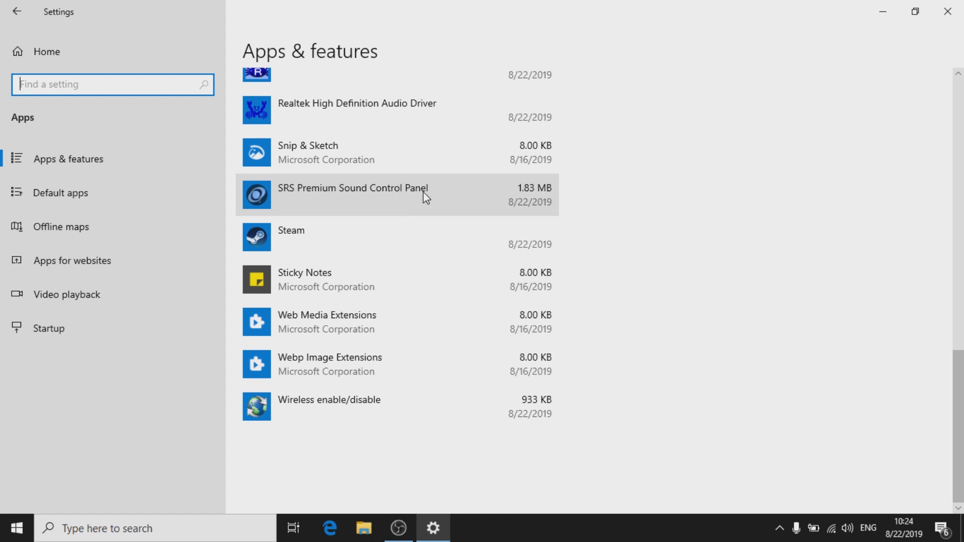
{"action": "scroll", "coordinate": [958, 385], "scroll_direction": "up", "scroll_amount": 1}
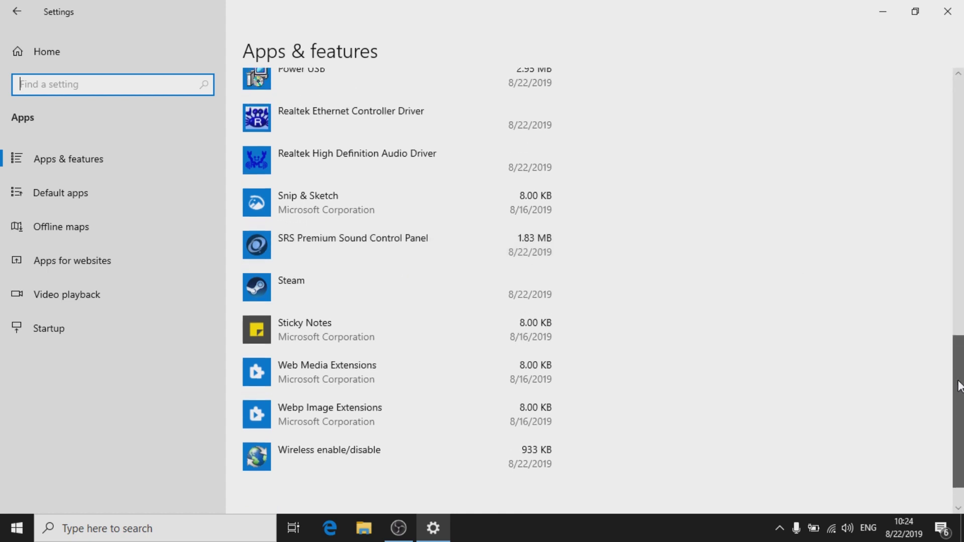
{"action": "scroll", "coordinate": [958, 385], "scroll_direction": "up", "scroll_amount": 5}
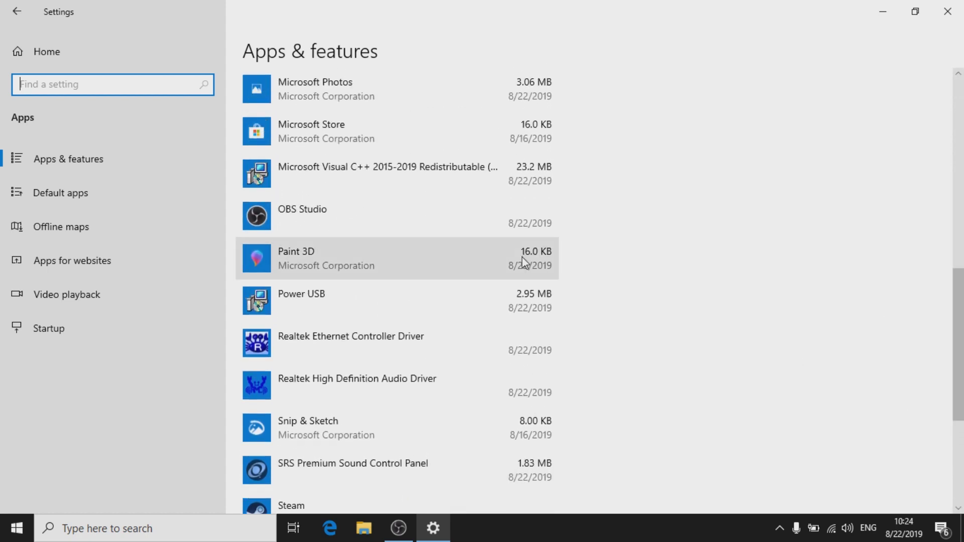
Try to uninstall Paint 3D and Microsoft OneDrive, and expand the Sticky Notes entry in the installed apps list
{"action": "left_click", "coordinate": [522, 257]}
{"action": "left_click", "coordinate": [523, 315]}
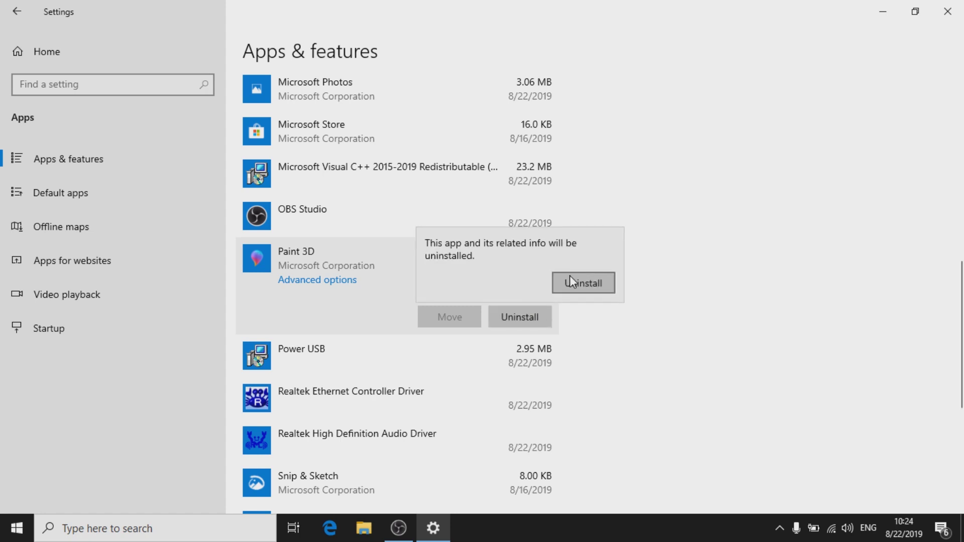
{"action": "left_click", "coordinate": [570, 278]}
{"action": "left_click", "coordinate": [538, 312]}
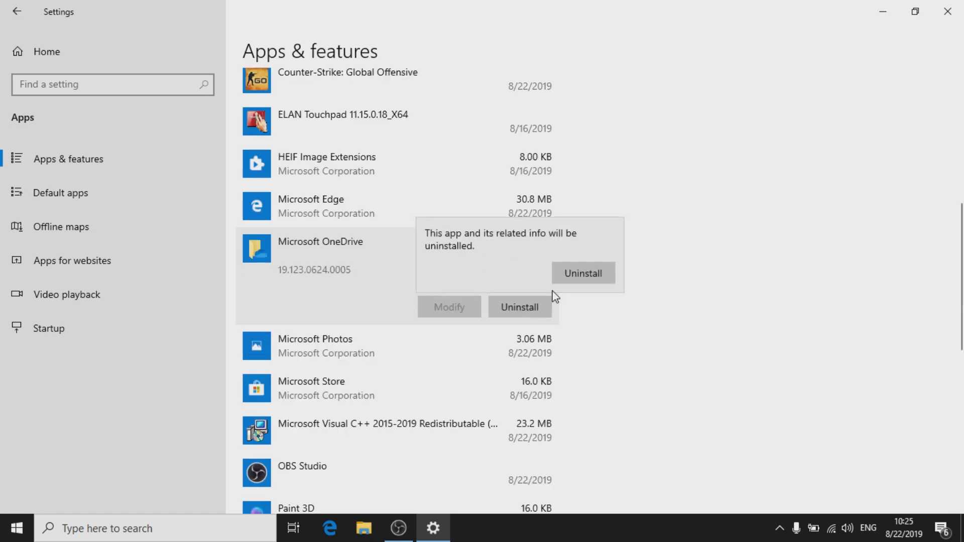
{"action": "left_click", "coordinate": [585, 282]}
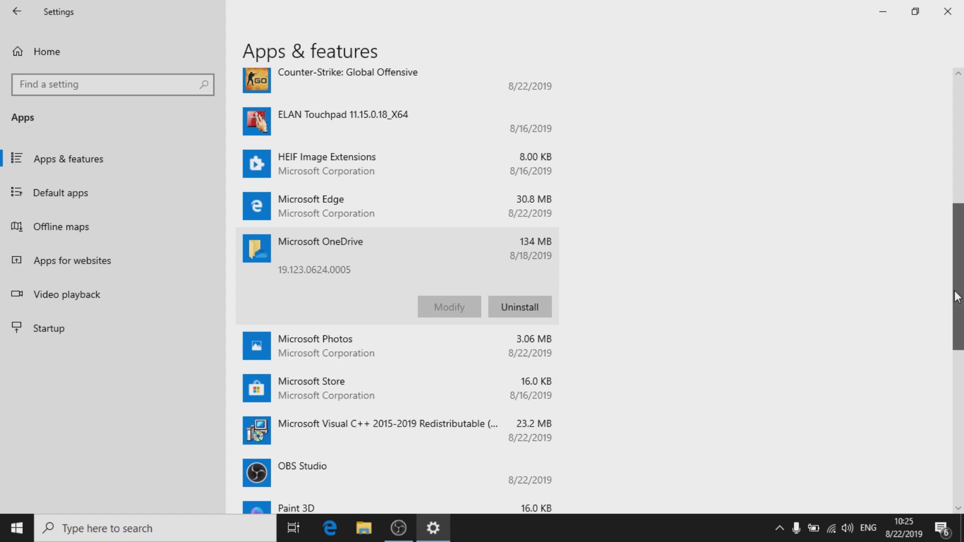
{"action": "scroll", "coordinate": [959, 301], "scroll_direction": "up", "scroll_amount": 4}
{"action": "scroll", "coordinate": [958, 301], "scroll_direction": "down", "scroll_amount": 12}
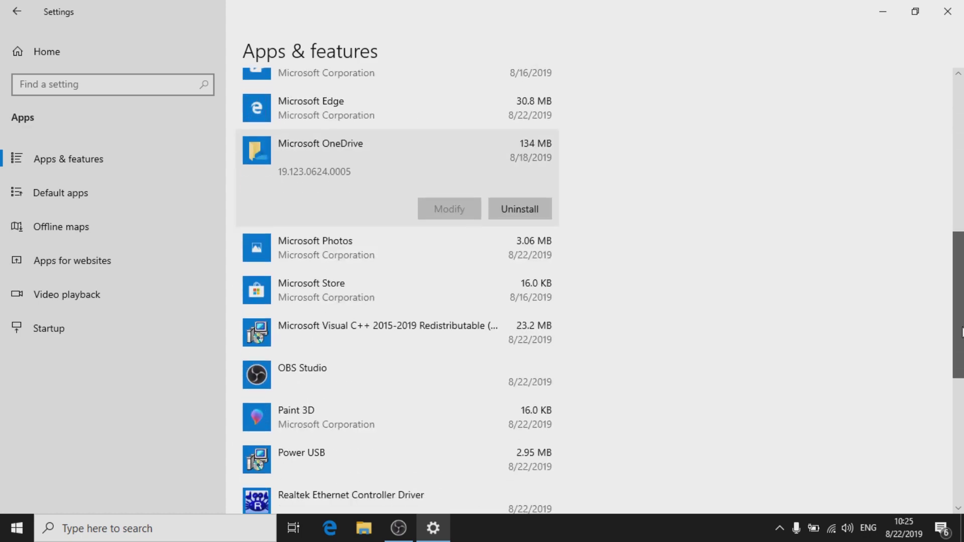
{"action": "left_click", "coordinate": [351, 279]}
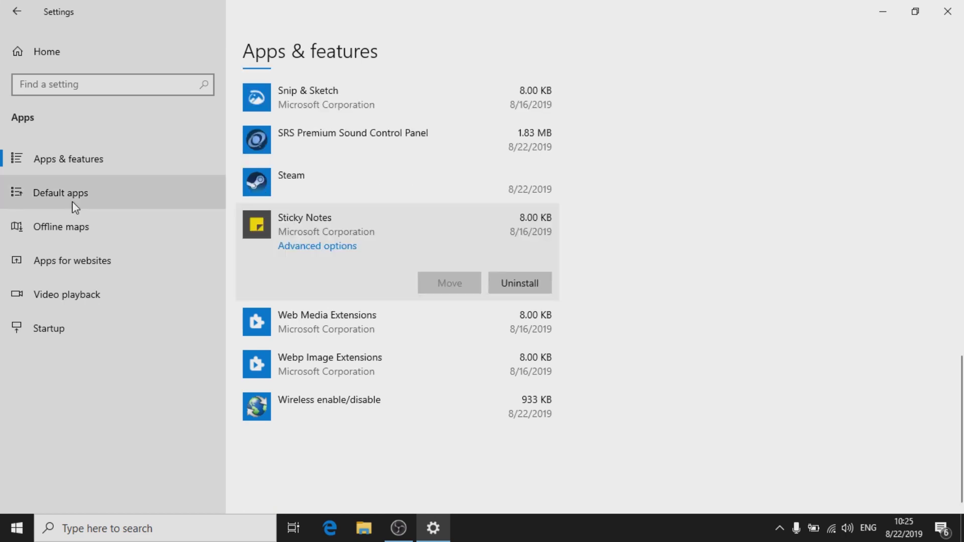
Review the default apps and check the available web browser choices without changing the default
{"action": "left_click", "coordinate": [74, 205]}
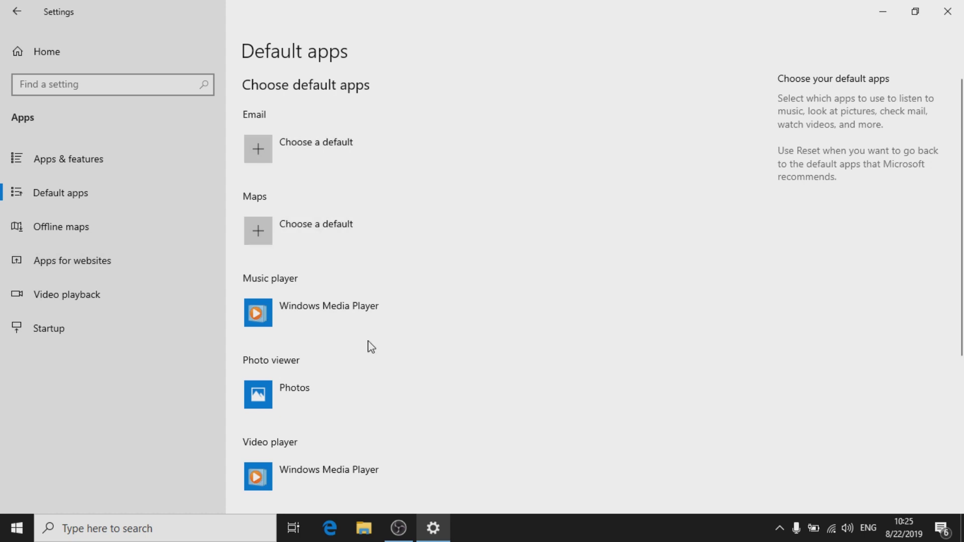
{"action": "scroll", "coordinate": [953, 248], "scroll_direction": "down", "scroll_amount": 5}
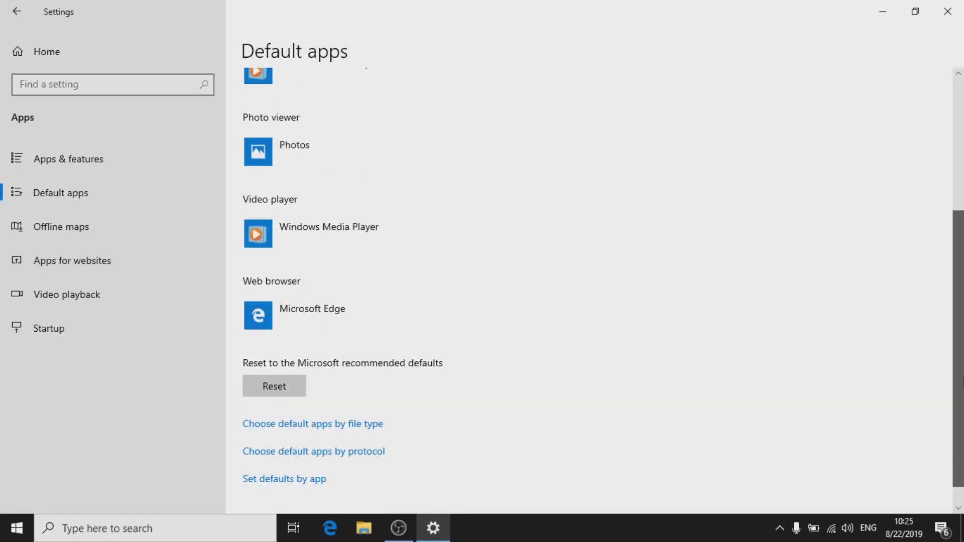
{"action": "left_click", "coordinate": [394, 296]}
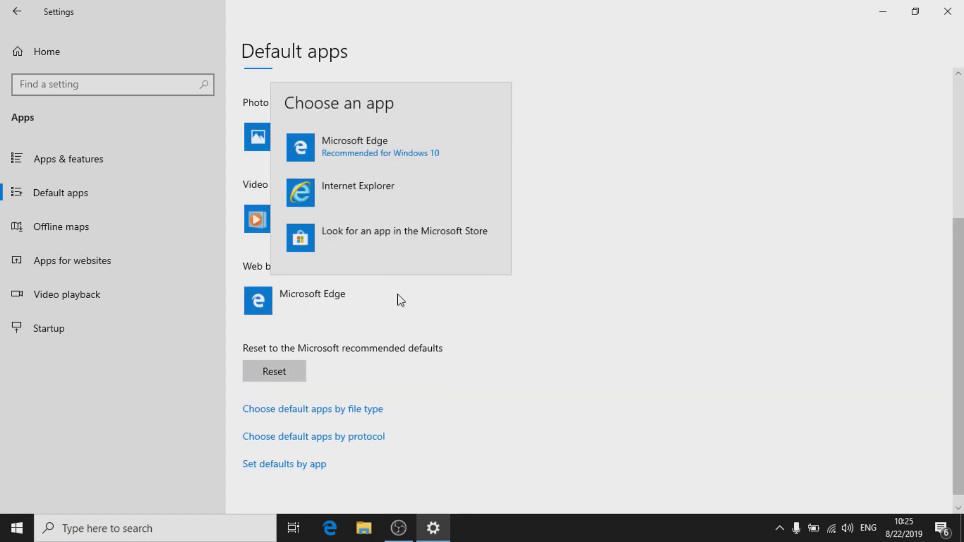
{"action": "left_click", "coordinate": [552, 282]}
Turn off automatic map updates in the Offline maps settings
{"action": "left_click", "coordinate": [123, 225]}
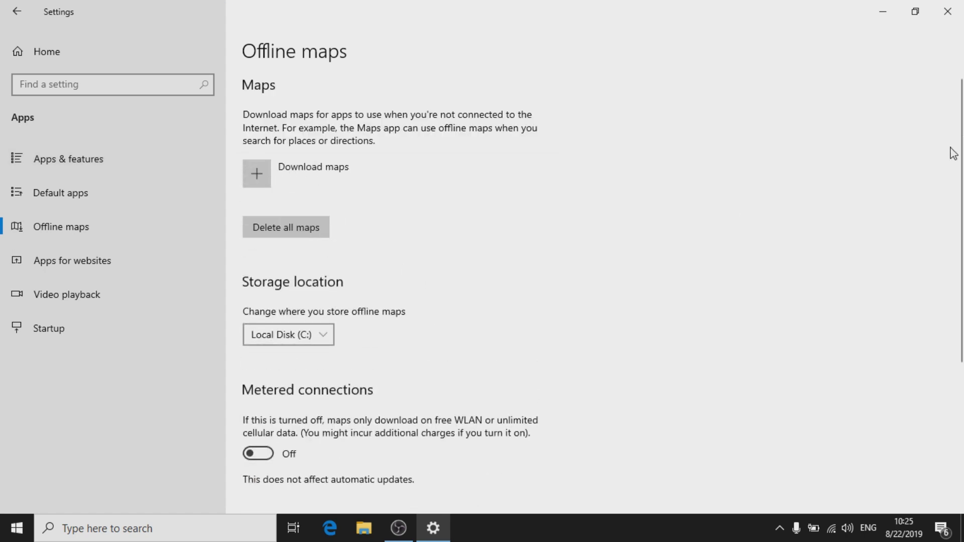
{"action": "scroll", "coordinate": [401, 251], "scroll_direction": "down", "scroll_amount": 5}
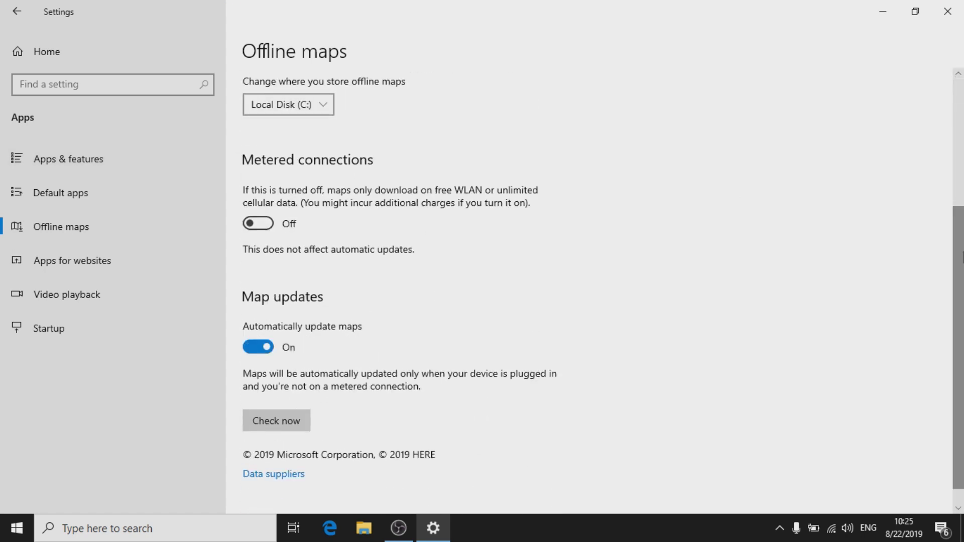
{"action": "left_click", "coordinate": [261, 348]}
Choose to delete all offline maps and open the list of regions for downloading maps
{"action": "left_click_drag", "start_coordinate": [959, 297], "coordinate": [962, 181]}
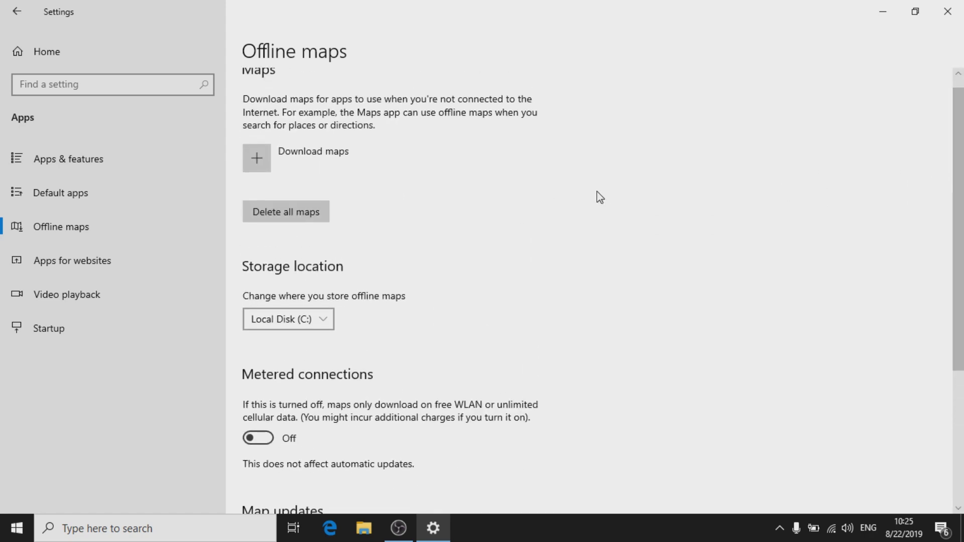
{"action": "left_click", "coordinate": [321, 210]}
{"action": "left_click", "coordinate": [351, 176]}
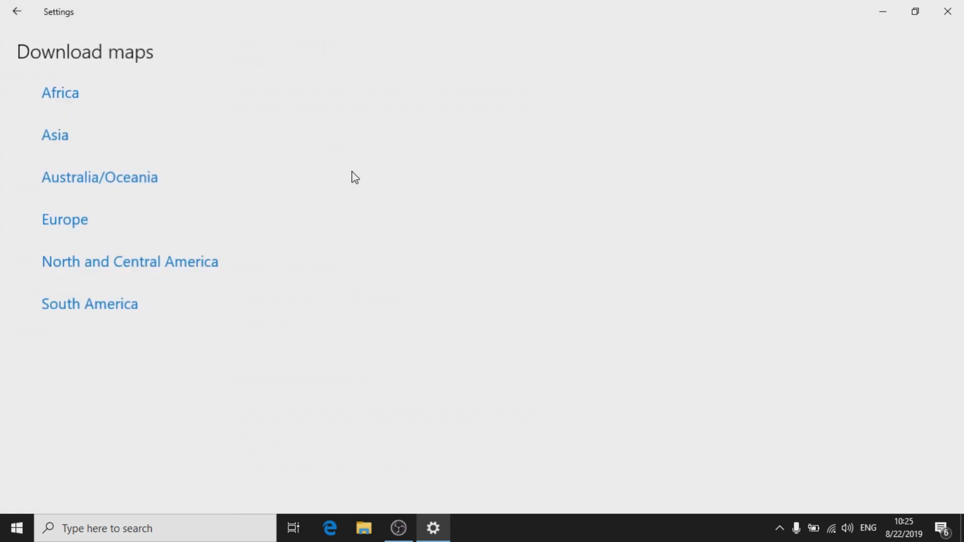
Turn off Microsoft OneDrive in the list of apps that start at login
{"action": "left_click", "coordinate": [16, 12]}
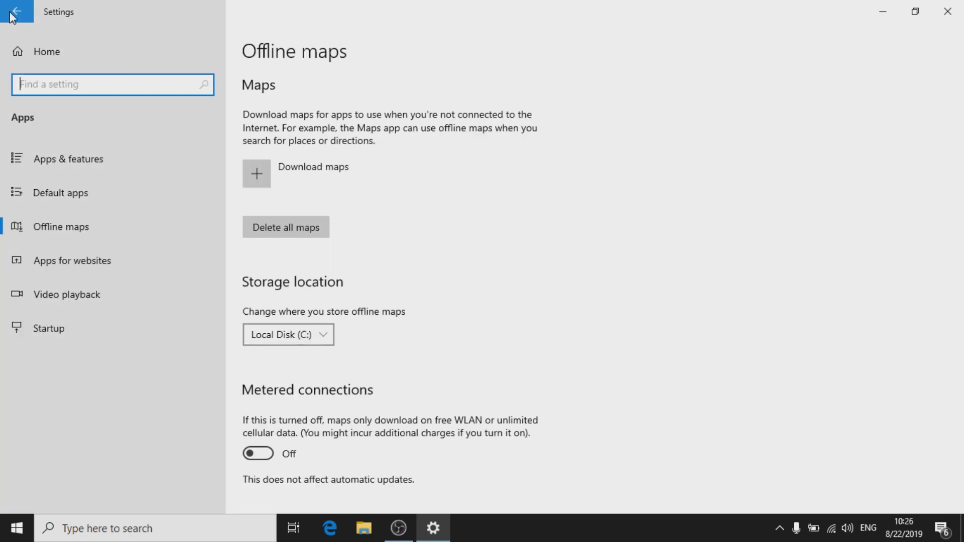
{"action": "left_click", "coordinate": [53, 328]}
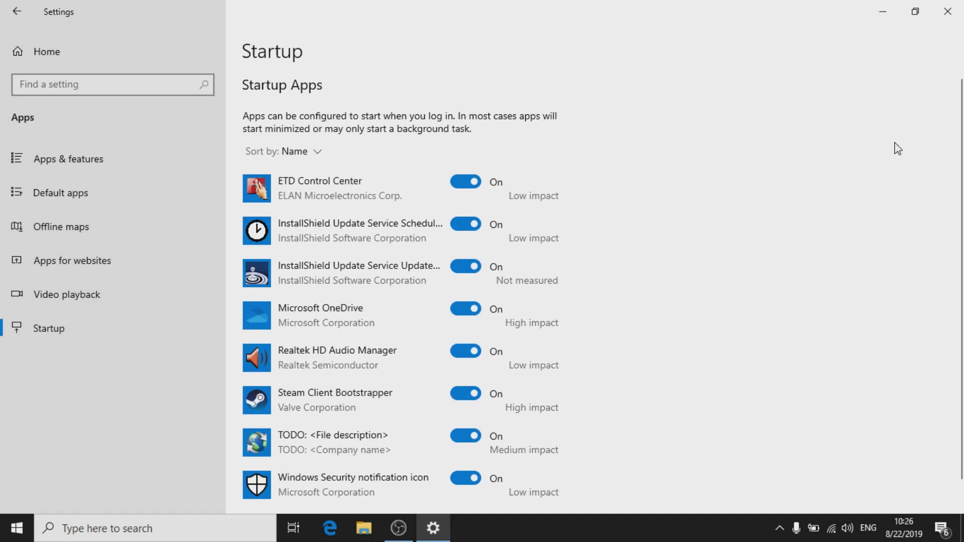
{"action": "scroll", "coordinate": [956, 151], "scroll_direction": "down", "scroll_amount": 1}
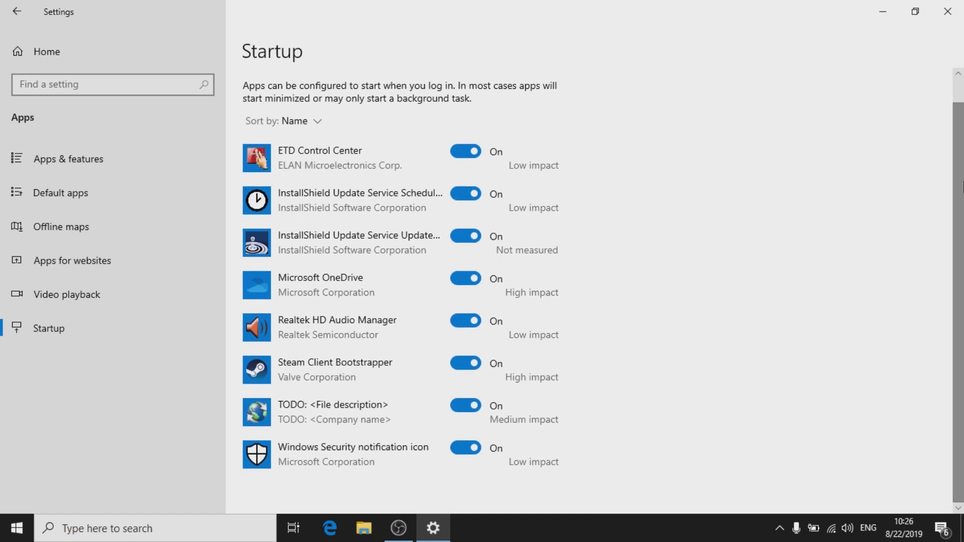
{"action": "left_click", "coordinate": [462, 279]}
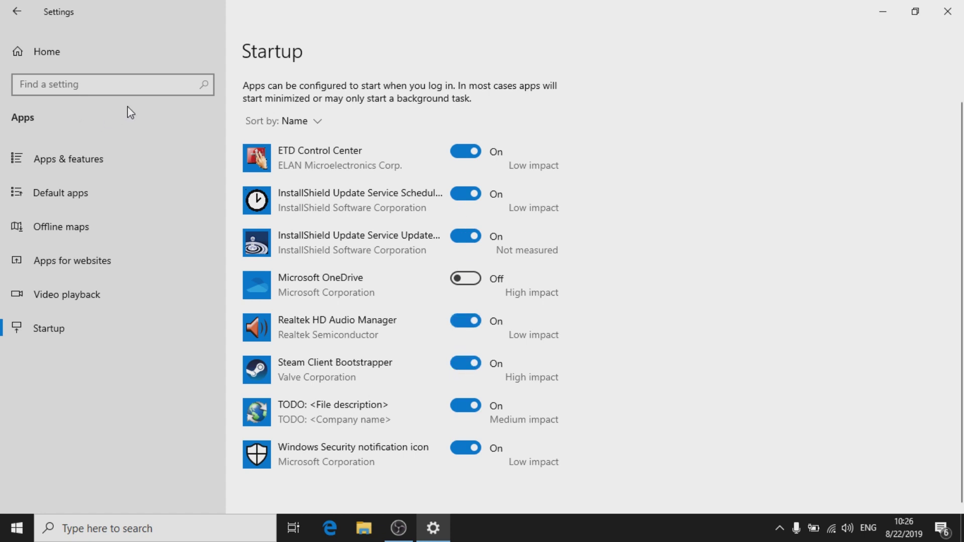
Turn off recording game clips, screenshots and broadcasts with Game bar in the Gaming settings
{"action": "left_click", "coordinate": [50, 50]}
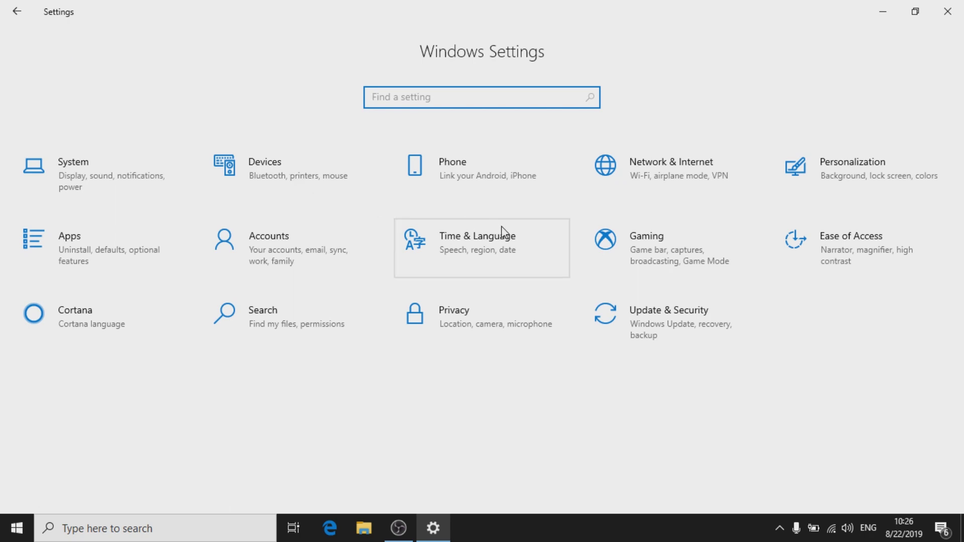
{"action": "left_click", "coordinate": [312, 251]}
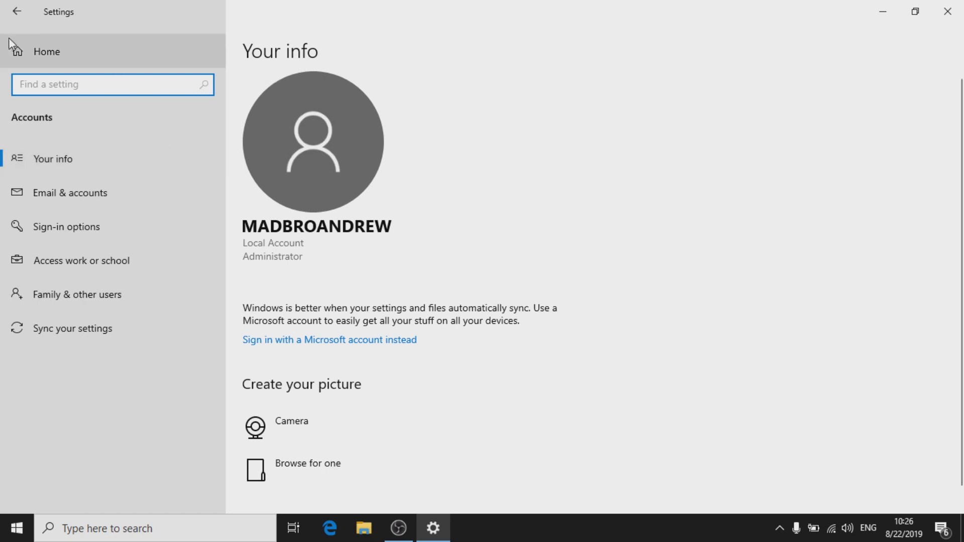
{"action": "left_click", "coordinate": [43, 46]}
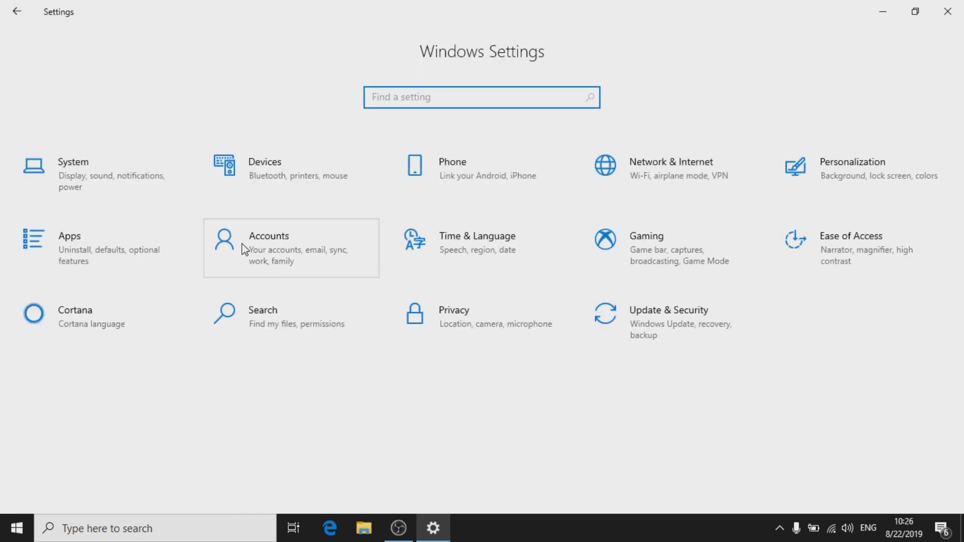
{"action": "left_click", "coordinate": [688, 251]}
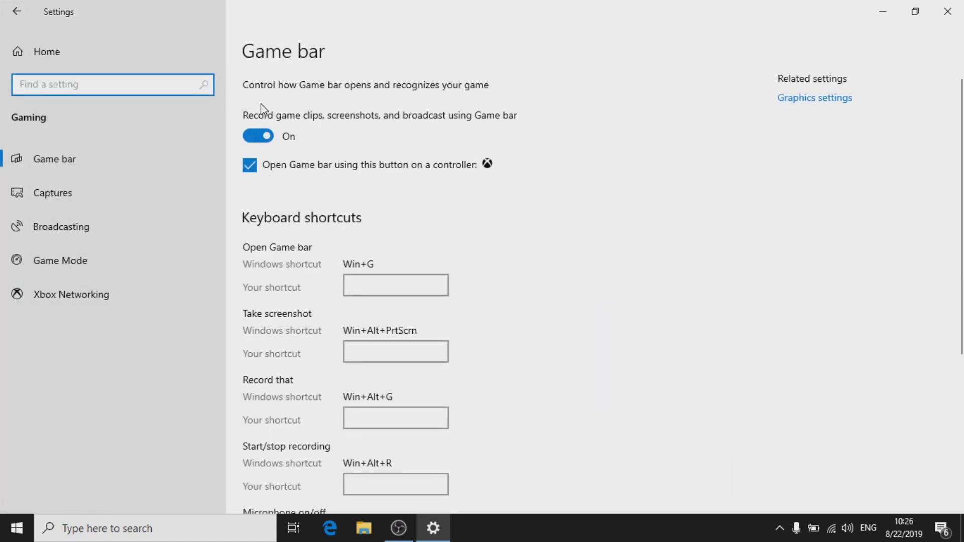
{"action": "left_click", "coordinate": [259, 136]}
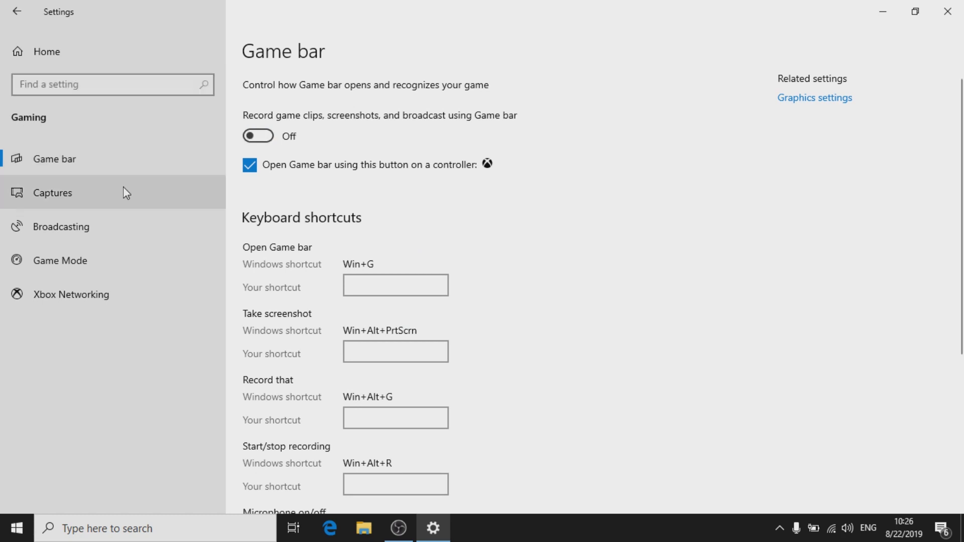
Turn off recording audio during game recordings in the Captures settings
{"action": "left_click", "coordinate": [104, 195]}
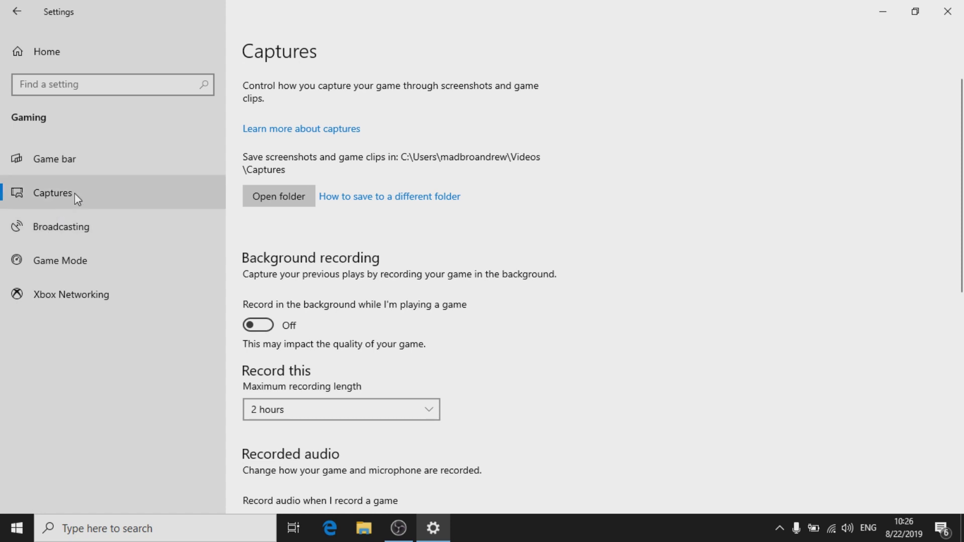
{"action": "scroll", "coordinate": [958, 200], "scroll_direction": "down", "scroll_amount": 5}
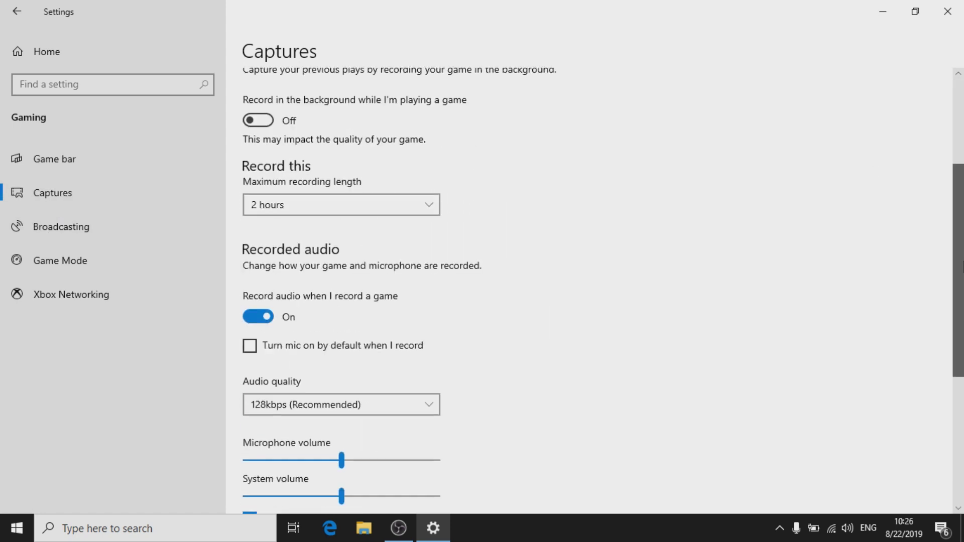
{"action": "left_click", "coordinate": [256, 314]}
{"action": "scroll", "coordinate": [866, 149], "scroll_direction": "up", "scroll_amount": 4}
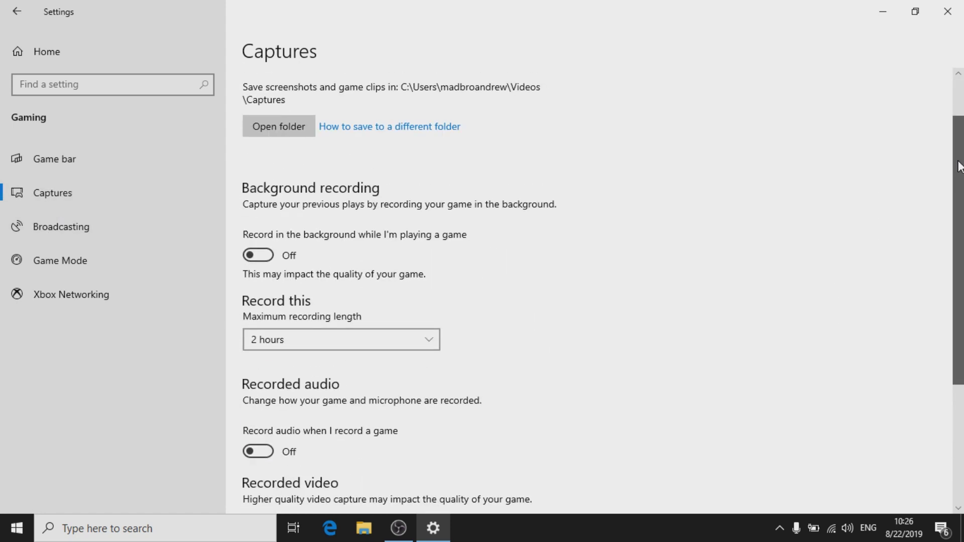
Review the Broadcasting, Game Mode and Xbox Networking settings for gaming
{"action": "left_click", "coordinate": [116, 225]}
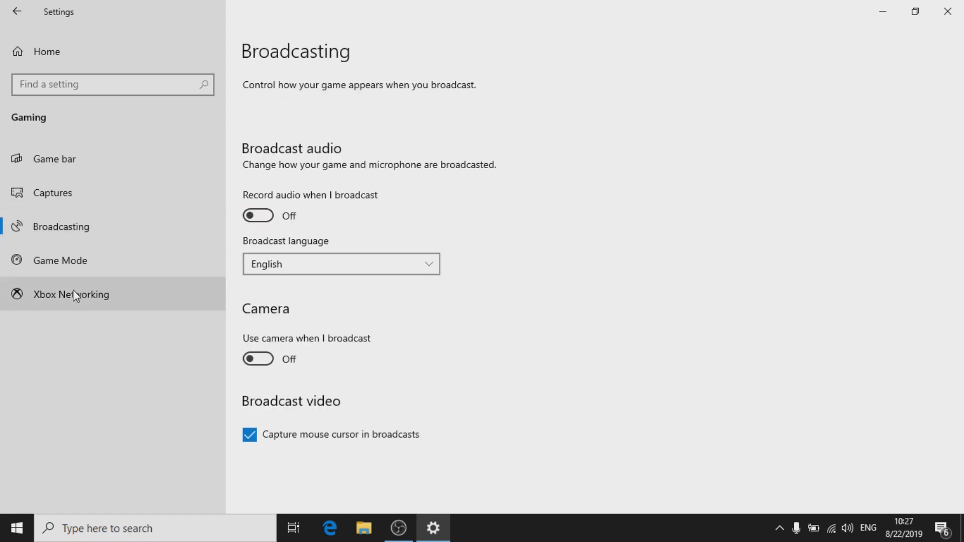
{"action": "left_click", "coordinate": [92, 274]}
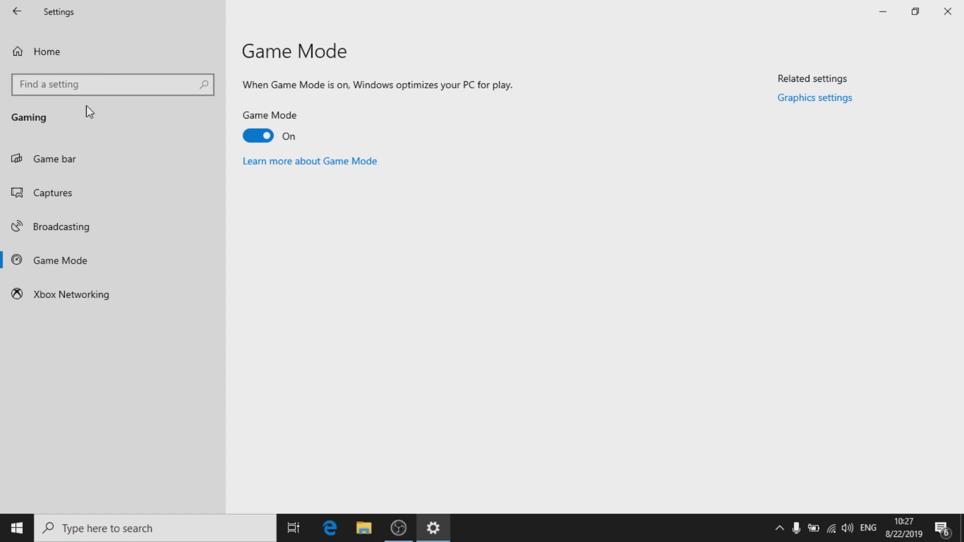
{"action": "left_click", "coordinate": [119, 293]}
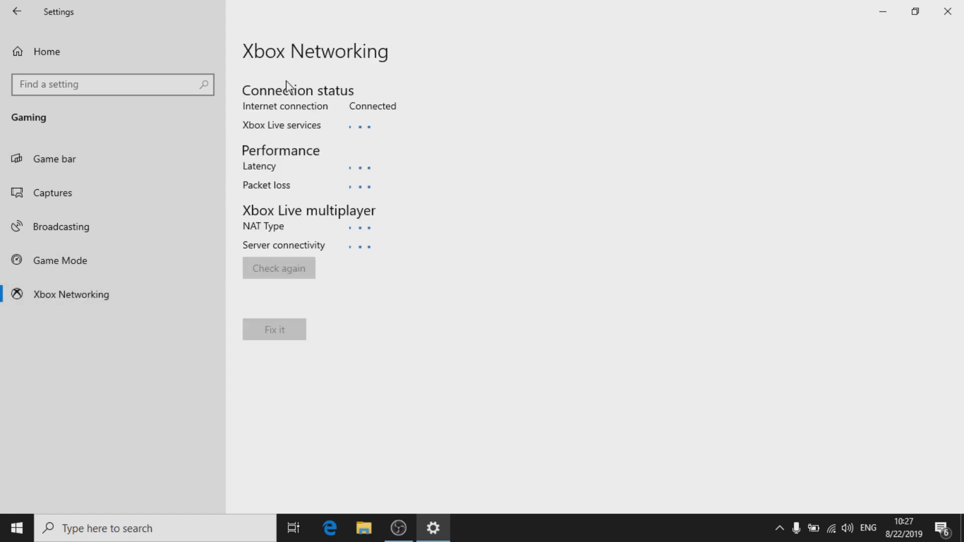
Check the available Cortana language choices without selecting one
{"action": "left_click", "coordinate": [46, 51]}
{"action": "left_click", "coordinate": [105, 329]}
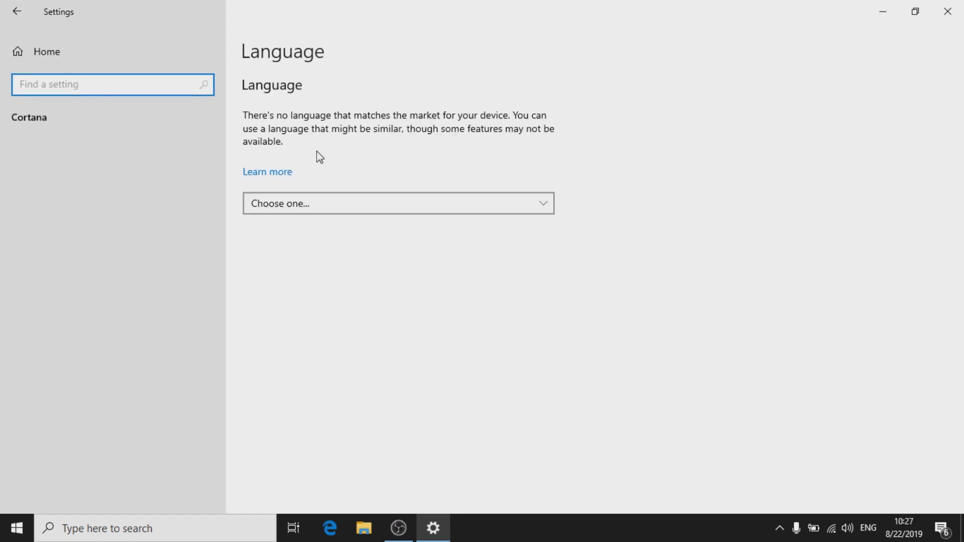
{"action": "left_click", "coordinate": [402, 200]}
{"action": "left_click", "coordinate": [447, 166]}
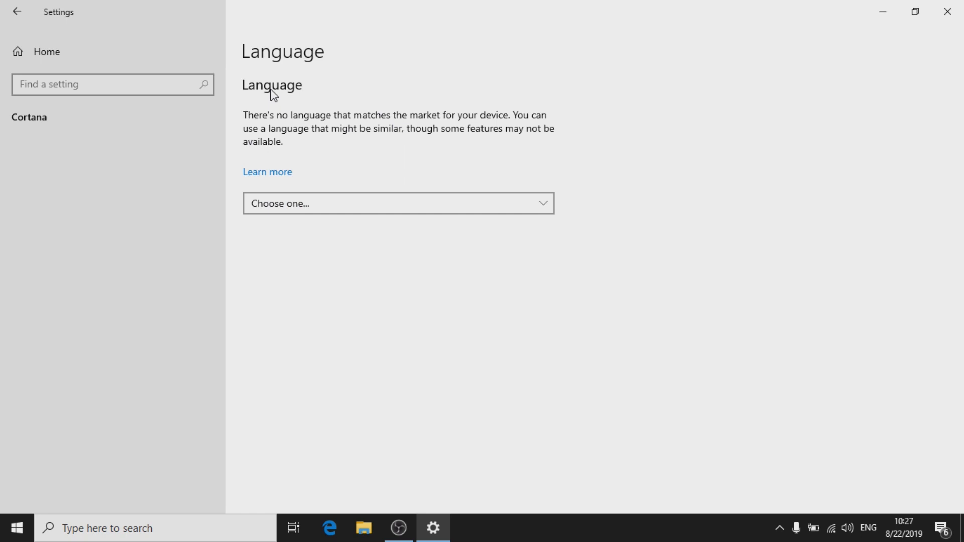
Set SafeSearch to Off in the Windows Search permissions
{"action": "left_click", "coordinate": [103, 59]}
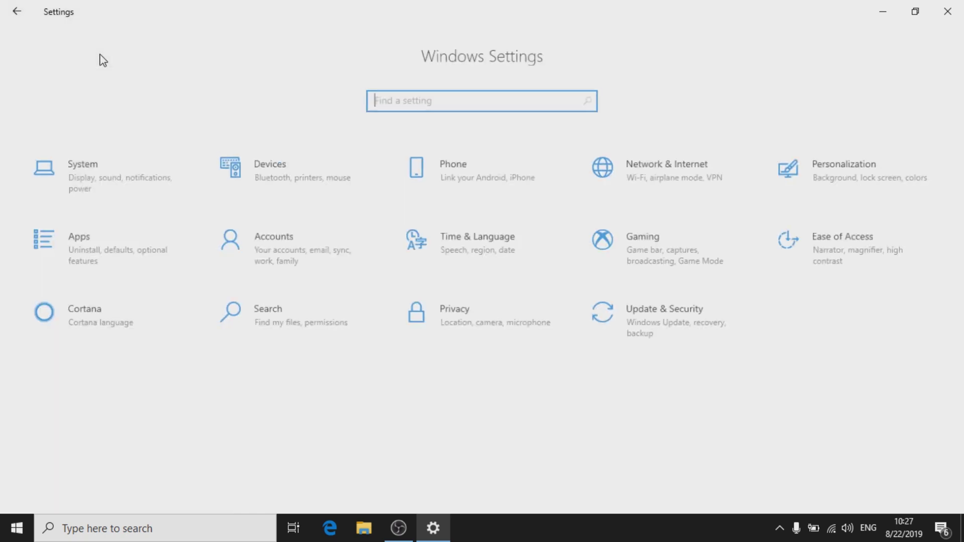
{"action": "left_click", "coordinate": [273, 317]}
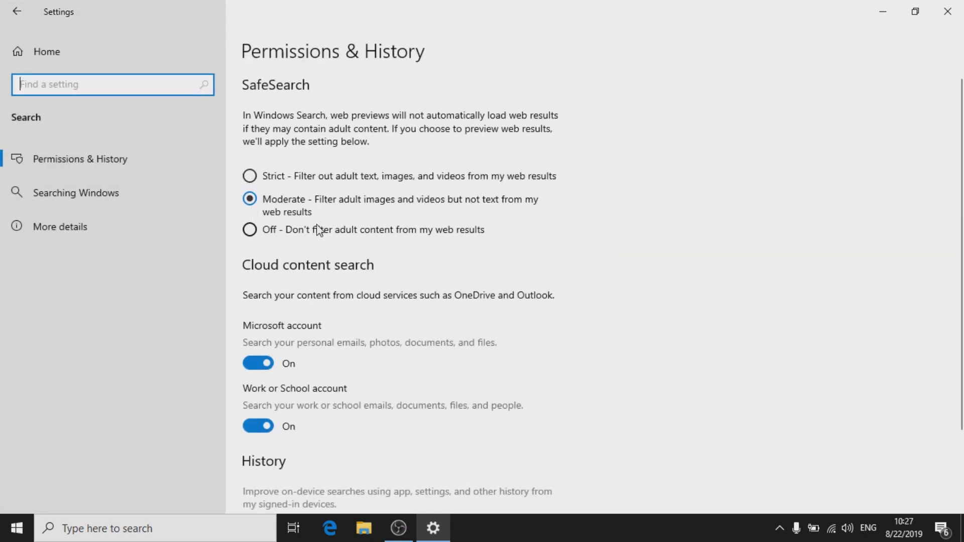
{"action": "left_click", "coordinate": [257, 230]}
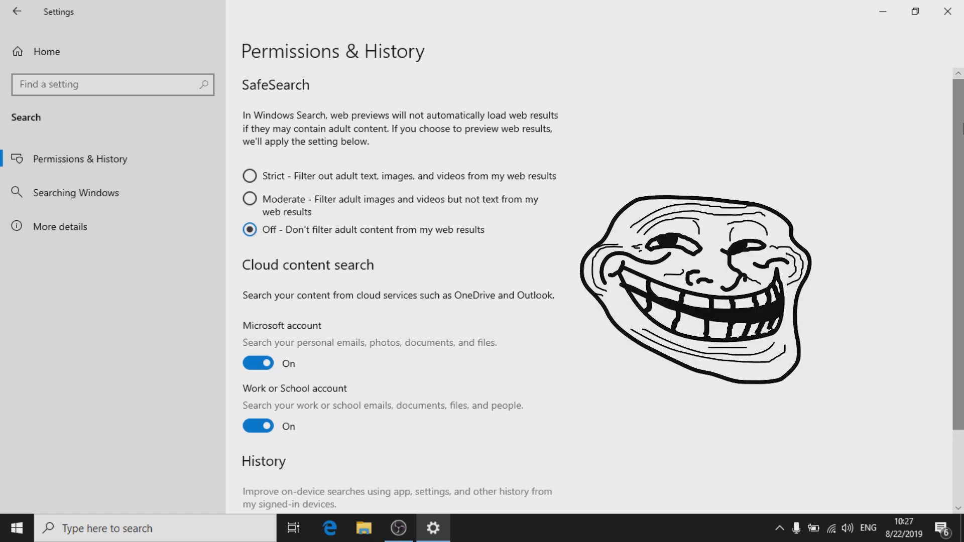
Turn off cloud content search for the Microsoft and the work or school account, and turn off My device history
{"action": "left_click_drag", "start_coordinate": [962, 121], "coordinate": [963, 204]}
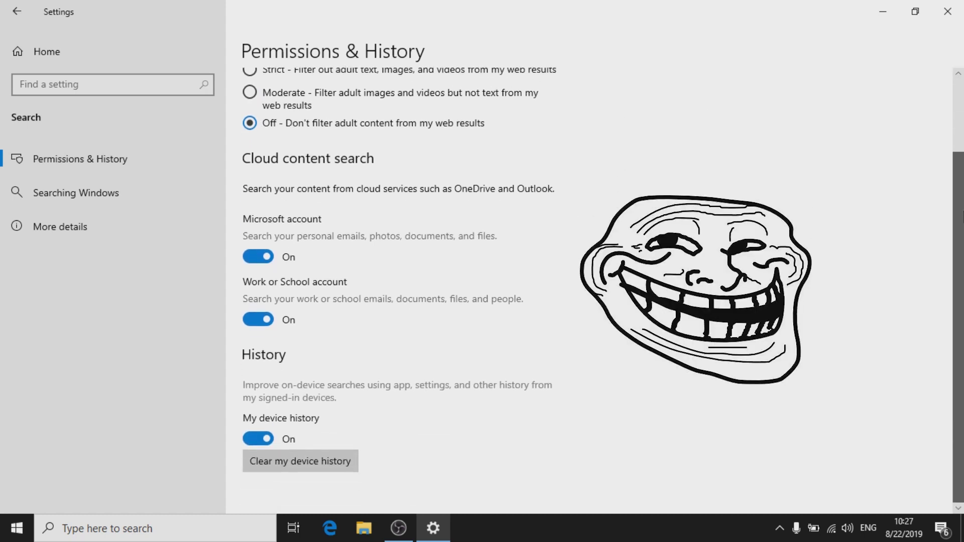
{"action": "left_click", "coordinate": [257, 256]}
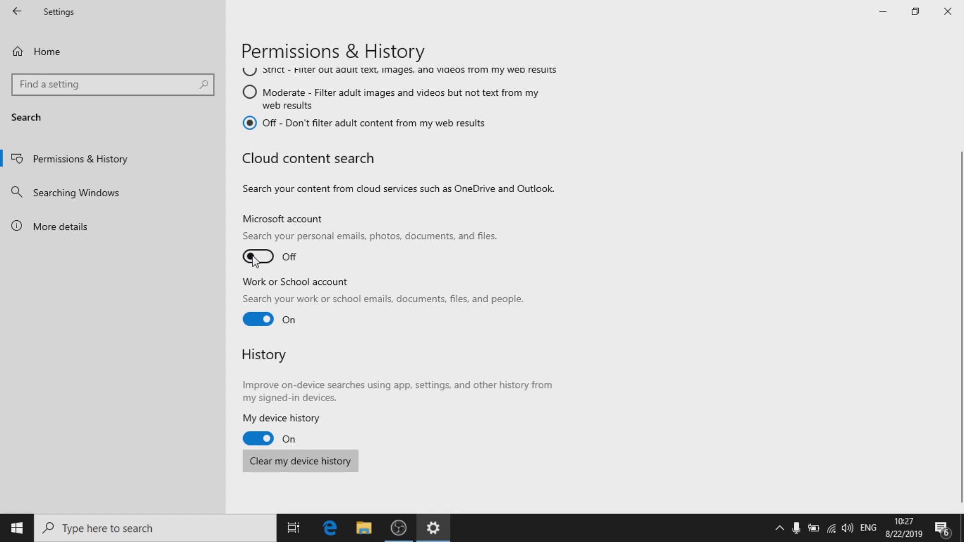
{"action": "left_click", "coordinate": [263, 319]}
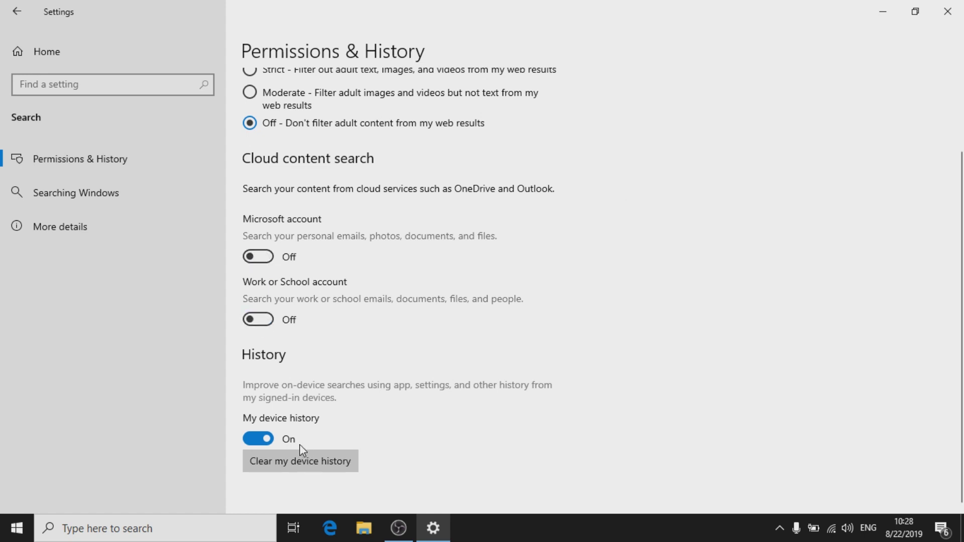
{"action": "left_click", "coordinate": [263, 438]}
Review the Searching Windows settings, including indexing status, the Find My Files mode and the excluded folders
{"action": "left_click", "coordinate": [103, 193]}
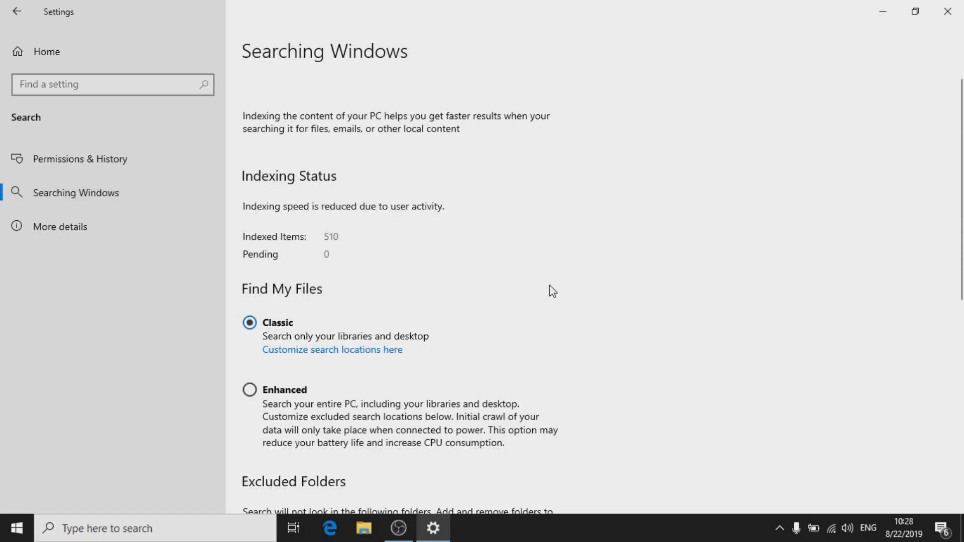
{"action": "scroll", "coordinate": [962, 312], "scroll_direction": "down", "scroll_amount": 10}
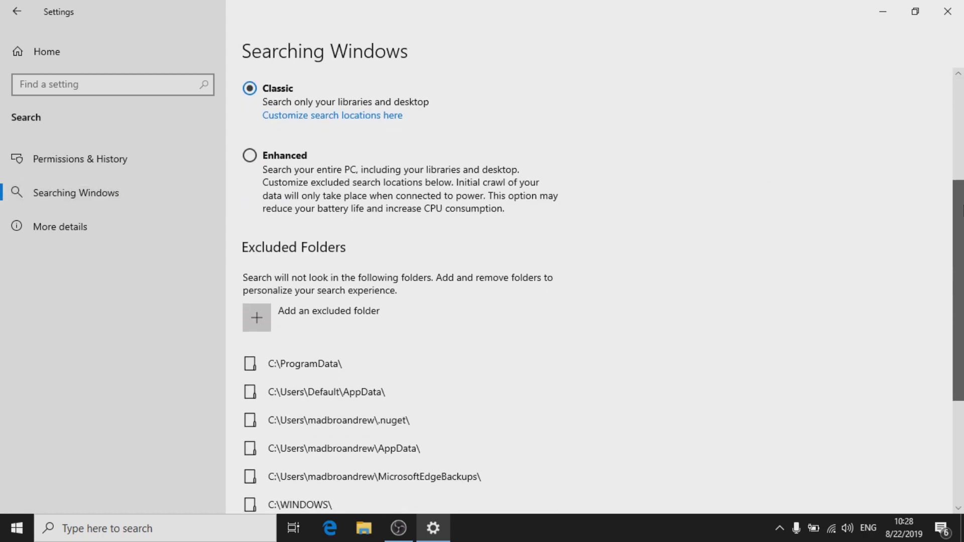
{"action": "scroll", "coordinate": [961, 311], "scroll_direction": "up", "scroll_amount": 5}
{"action": "scroll", "coordinate": [962, 331], "scroll_direction": "down", "scroll_amount": 5}
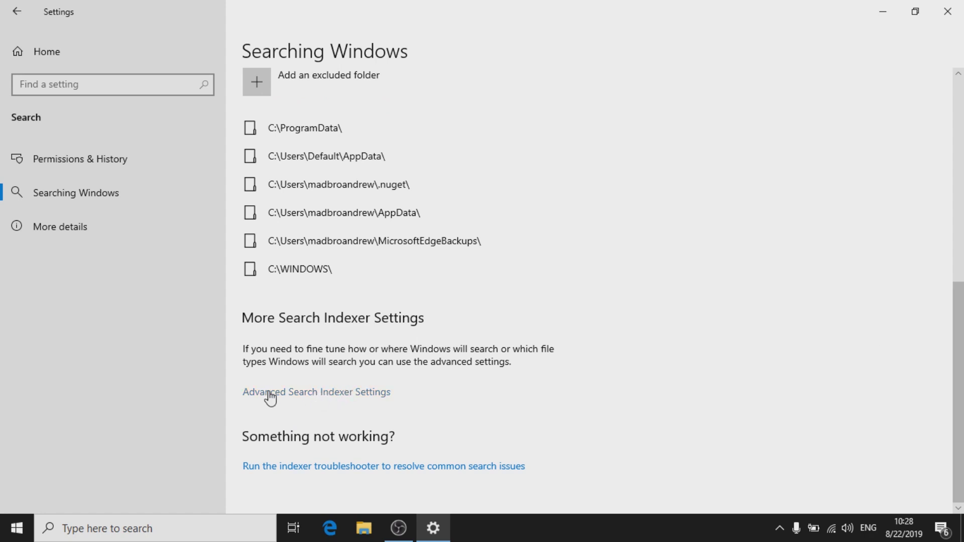
Examine the index settings and file types in the advanced search indexer options, and close Indexing Options
{"action": "left_click", "coordinate": [245, 393]}
{"action": "left_click", "coordinate": [224, 419]}
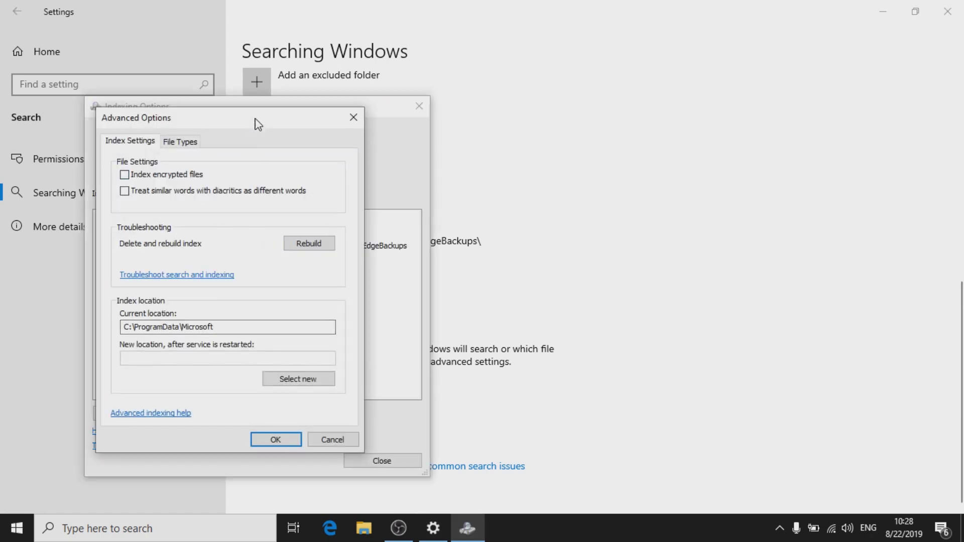
{"action": "left_click_drag", "start_coordinate": [258, 124], "coordinate": [704, 119]}
{"action": "left_click", "coordinate": [623, 136]}
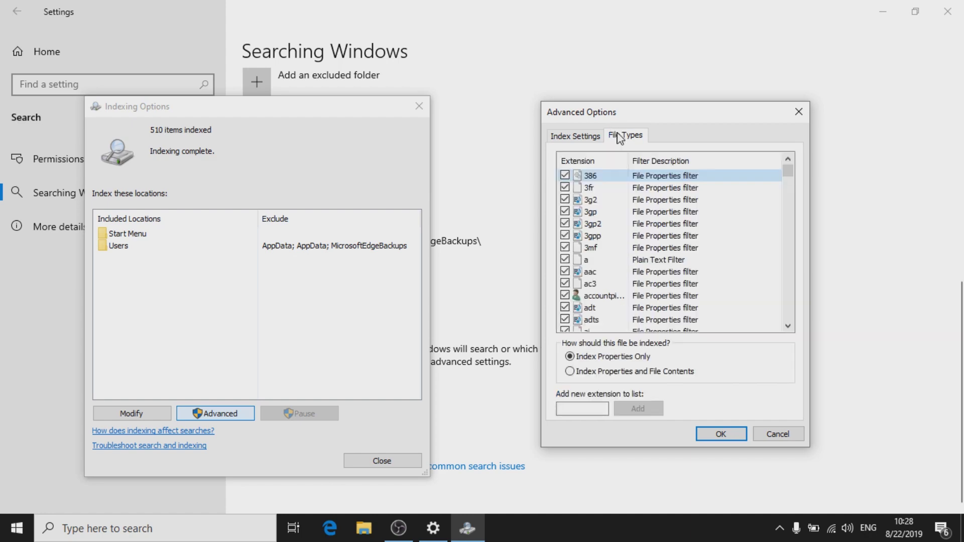
{"action": "left_click", "coordinate": [575, 136]}
{"action": "left_click", "coordinate": [721, 434]}
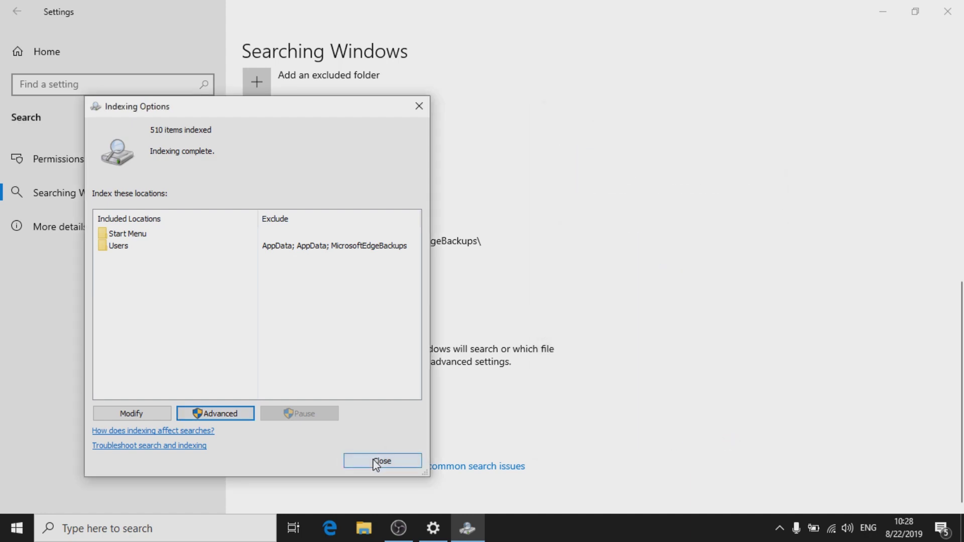
{"action": "left_click", "coordinate": [375, 459]}
Review the General and Speech privacy settings and look over the list of Windows and app permissions
{"action": "left_click", "coordinate": [47, 51]}
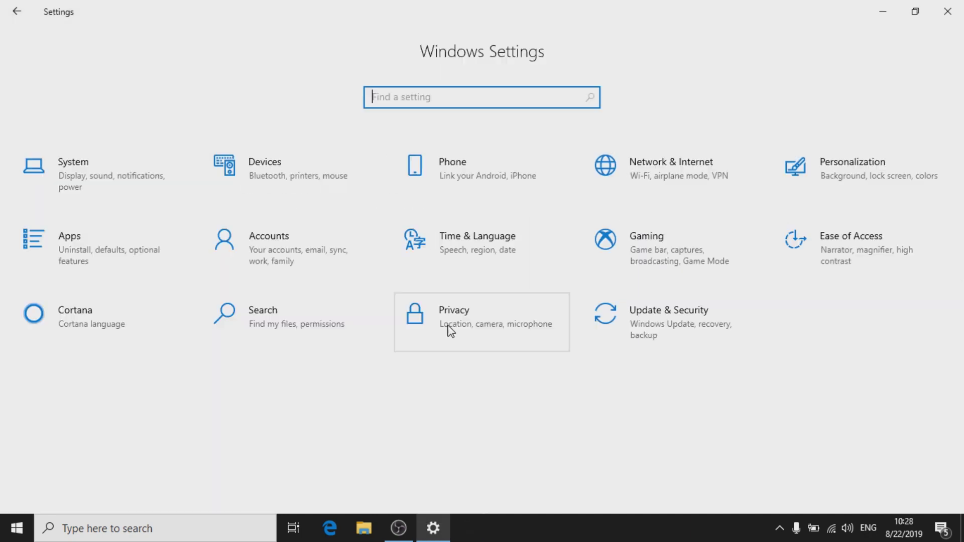
{"action": "left_click", "coordinate": [448, 330]}
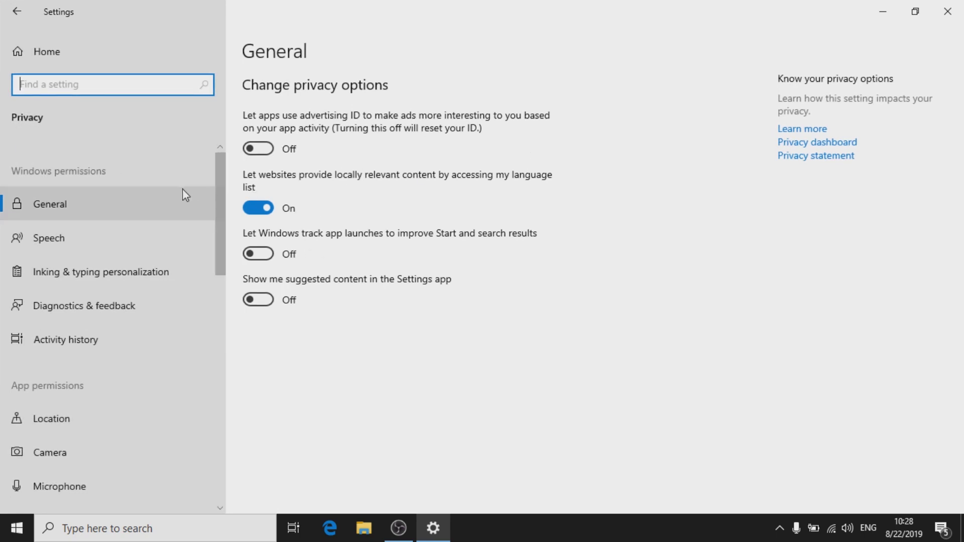
{"action": "mouse_move", "coordinate": [223, 166]}
{"action": "left_mouse_down"}
{"action": "mouse_move", "coordinate": [221, 177]}
{"action": "mouse_move", "coordinate": [219, 156]}
{"action": "left_mouse_up"}
{"action": "left_click", "coordinate": [75, 237]}
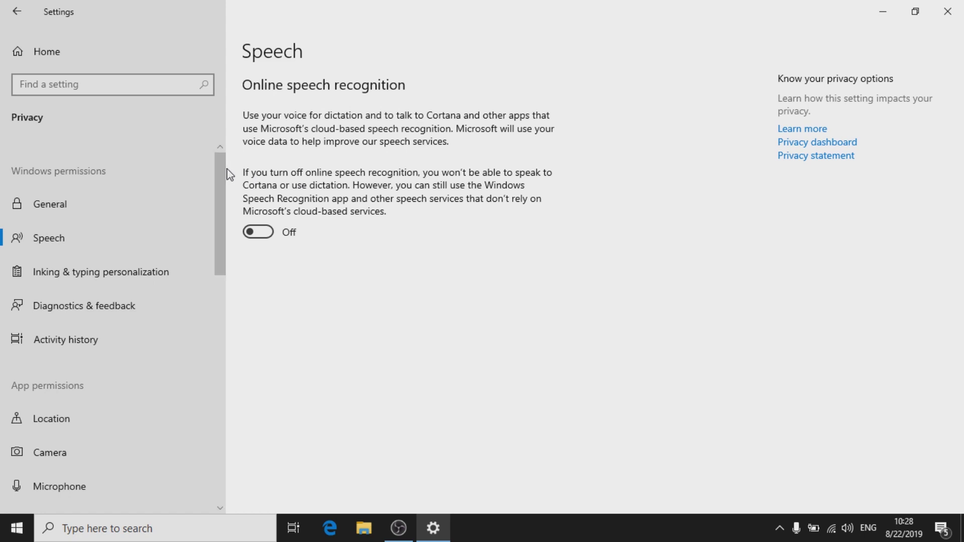
{"action": "scroll", "coordinate": [224, 176], "scroll_direction": "down", "scroll_amount": 2}
{"action": "scroll", "coordinate": [222, 181], "scroll_direction": "up", "scroll_amount": 2}
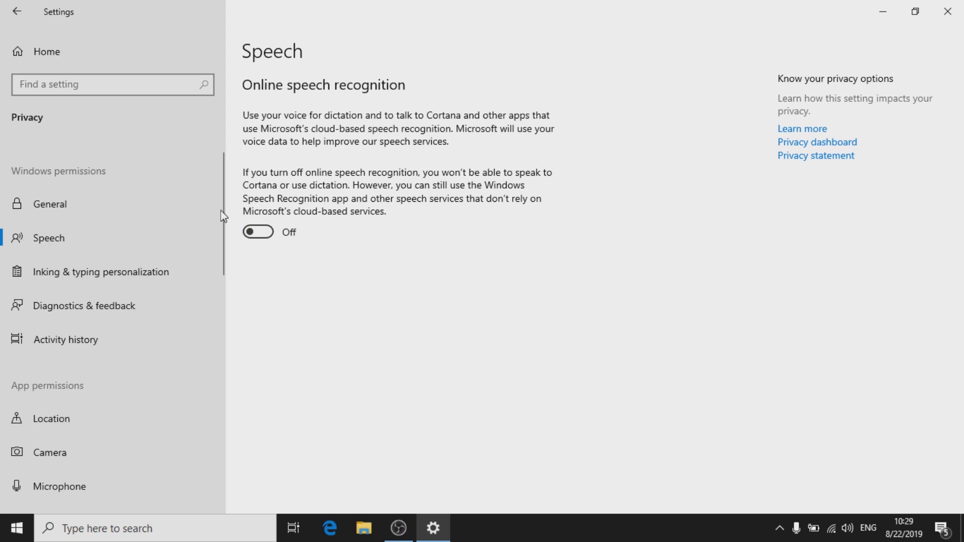
{"action": "scroll", "coordinate": [223, 218], "scroll_direction": "down", "scroll_amount": 1}
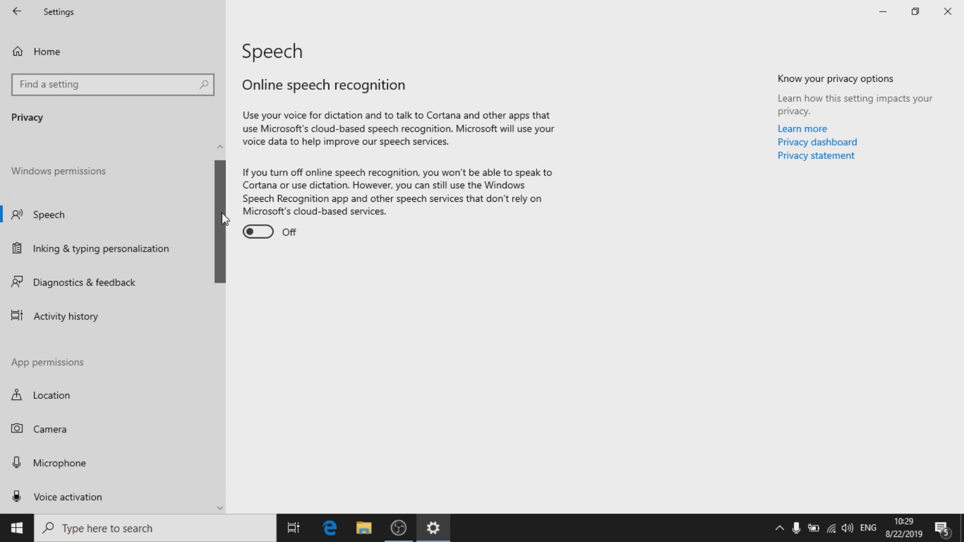
{"action": "scroll", "coordinate": [224, 211], "scroll_direction": "up", "scroll_amount": 1}
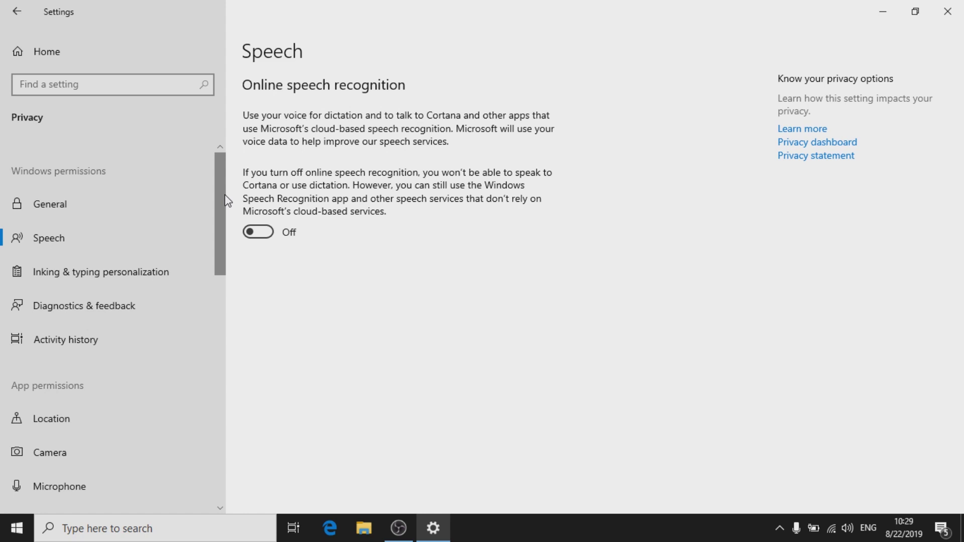
Check the inking and typing personalization setting, and delete the diagnostic data Microsoft has collected about this device
{"action": "scroll", "coordinate": [227, 201], "scroll_direction": "down", "scroll_amount": 1}
{"action": "left_click", "coordinate": [174, 241]}
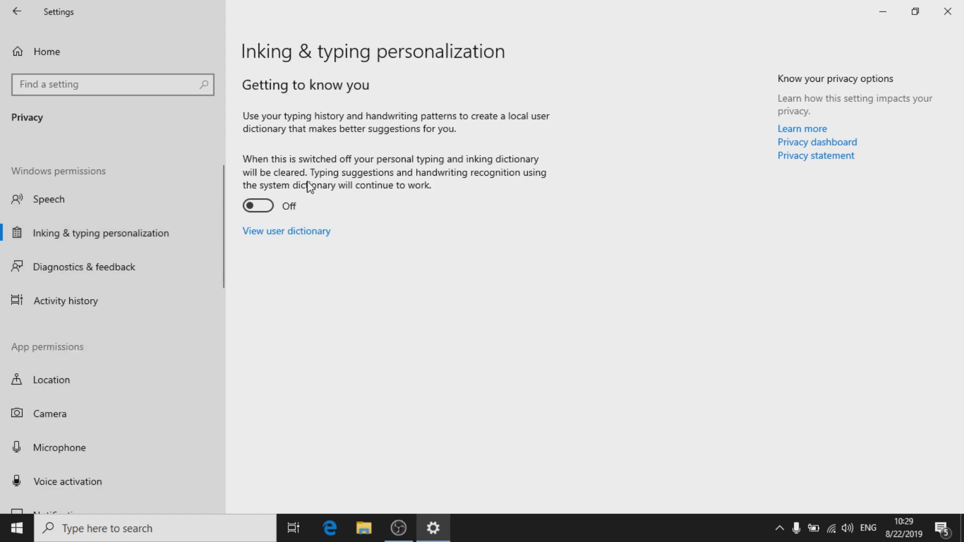
{"action": "left_click", "coordinate": [128, 266]}
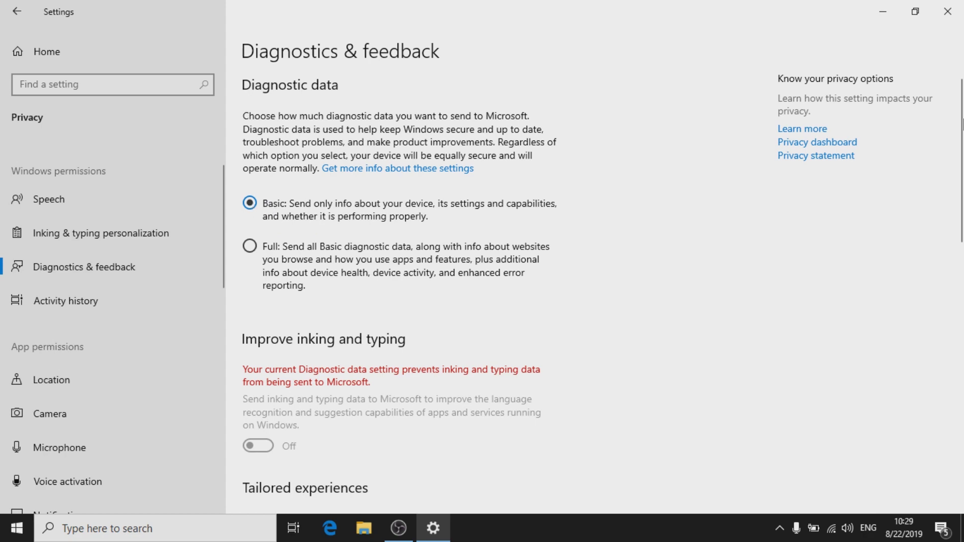
{"action": "mouse_move", "coordinate": [962, 124]}
{"action": "left_mouse_down"}
{"action": "mouse_move", "coordinate": [962, 313]}
{"action": "mouse_move", "coordinate": [961, 303]}
{"action": "left_mouse_up"}
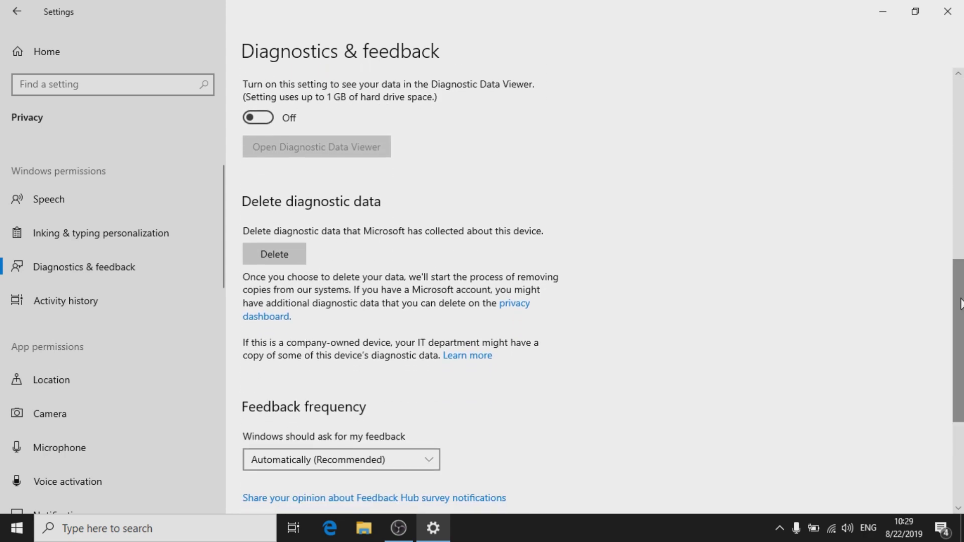
{"action": "left_click", "coordinate": [294, 252]}
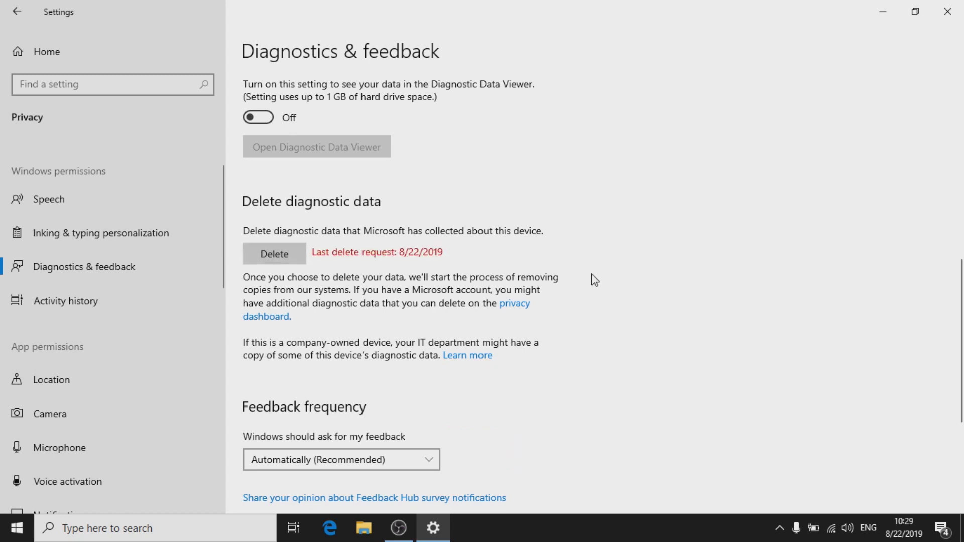
Clear the activity history in the privacy settings and confirm the removal
{"action": "left_click", "coordinate": [65, 304]}
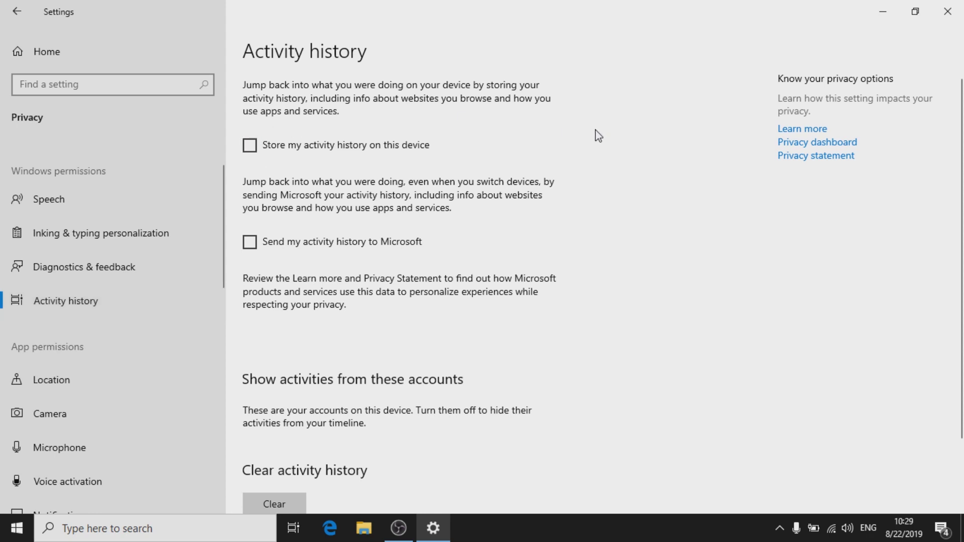
{"action": "scroll", "coordinate": [961, 128], "scroll_direction": "down", "scroll_amount": 2}
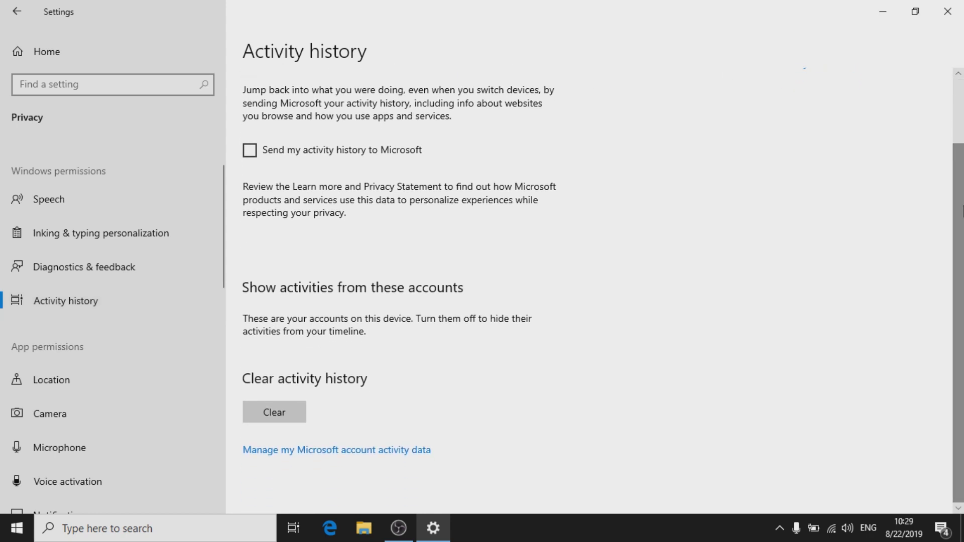
{"action": "left_click", "coordinate": [273, 414]}
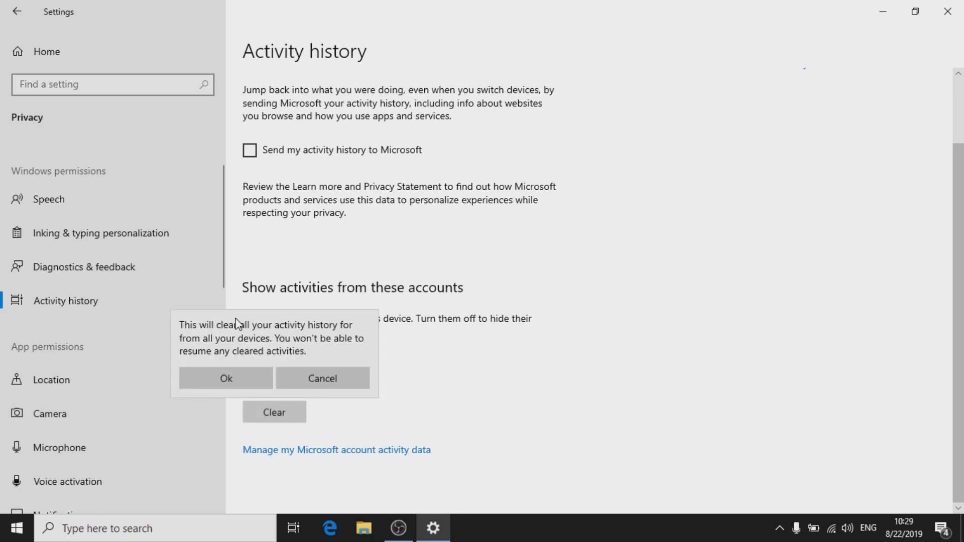
{"action": "scroll", "coordinate": [226, 379], "scroll_direction": "down", "scroll_amount": 5}
{"action": "left_click", "coordinate": [225, 379]}
{"action": "scroll", "coordinate": [50, 354], "scroll_direction": "up", "scroll_amount": 5}
Check the location access setting for this device and clear its location history
{"action": "left_click", "coordinate": [50, 352]}
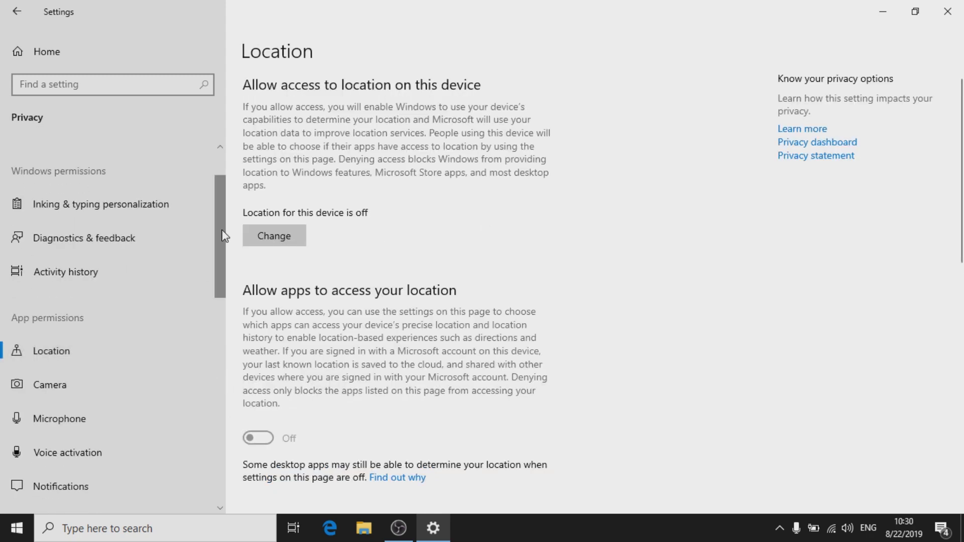
{"action": "left_click", "coordinate": [276, 226]}
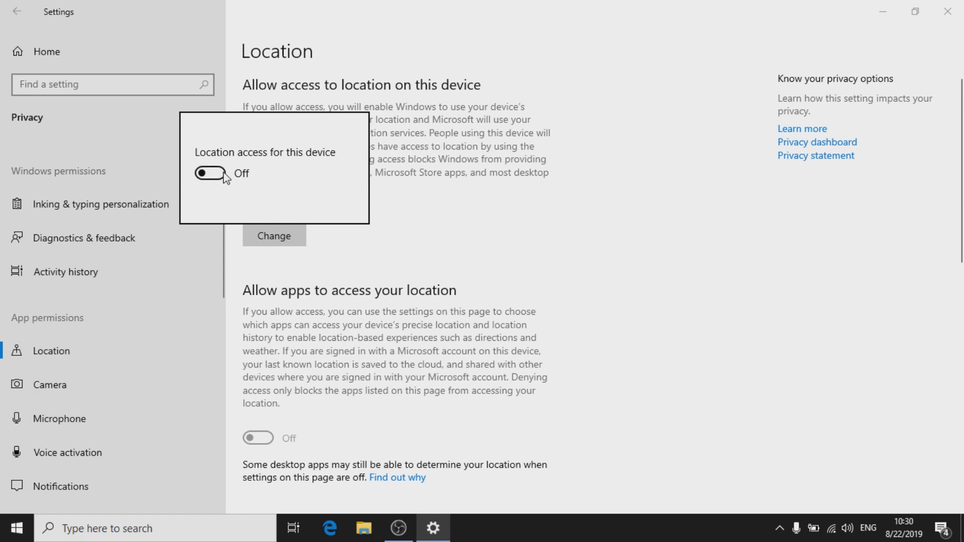
{"action": "left_click", "coordinate": [526, 218]}
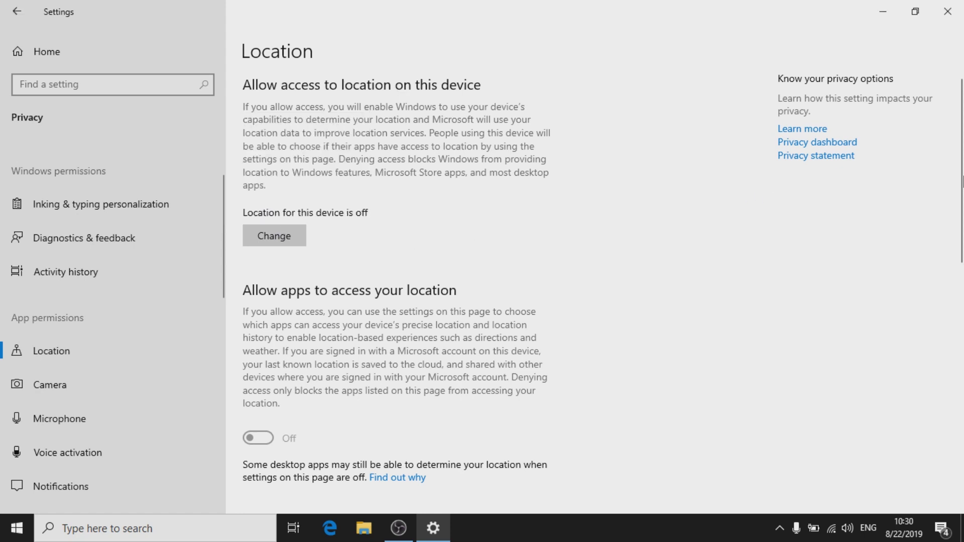
{"action": "scroll", "coordinate": [962, 183], "scroll_direction": "down", "scroll_amount": 3}
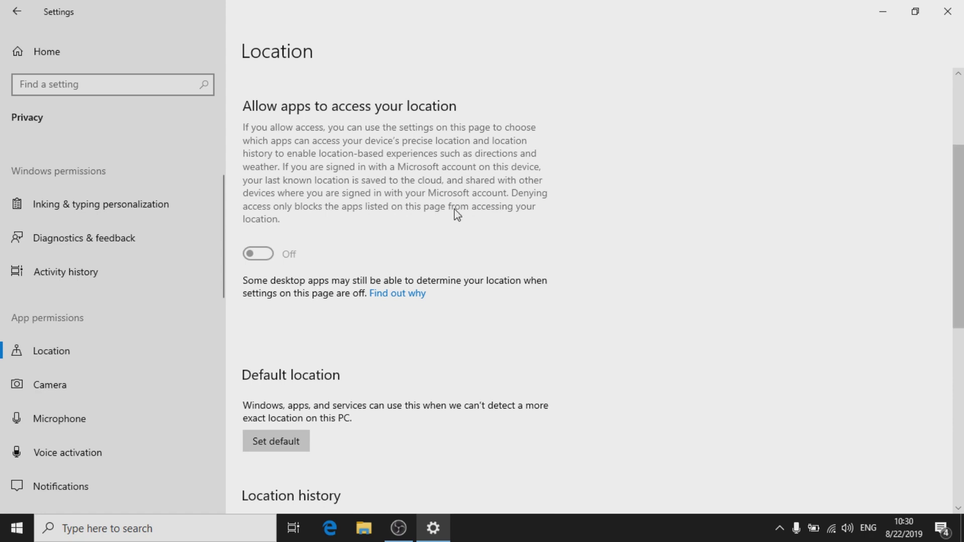
{"action": "scroll", "coordinate": [958, 281], "scroll_direction": "down", "scroll_amount": 4}
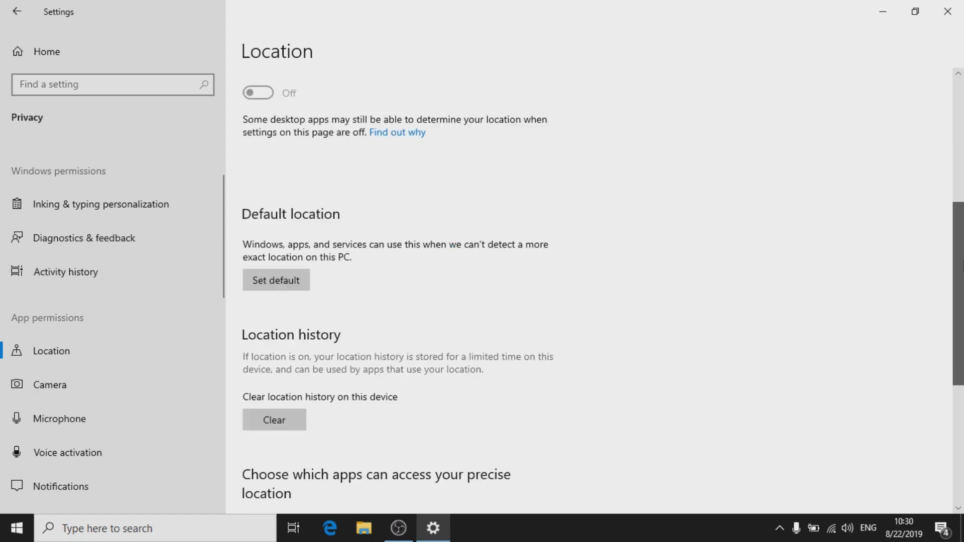
{"action": "scroll", "coordinate": [960, 281], "scroll_direction": "down", "scroll_amount": 1}
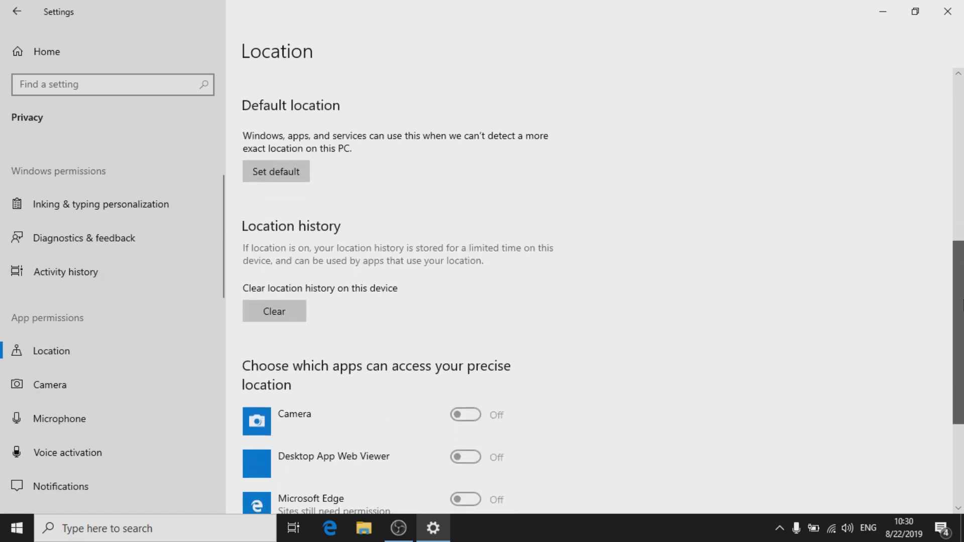
{"action": "left_click", "coordinate": [271, 315]}
Review the camera and microphone privacy settings, including device access and the per-app permissions
{"action": "left_click", "coordinate": [80, 389]}
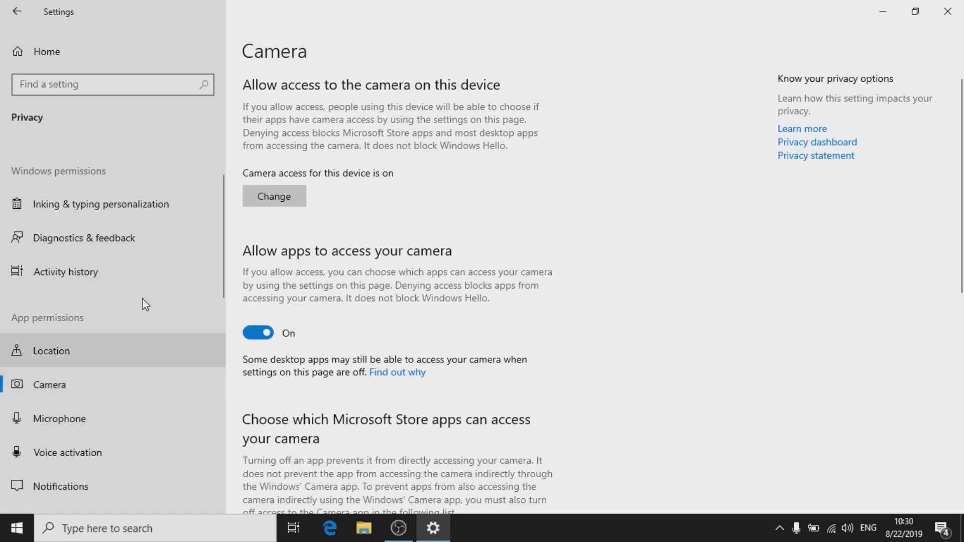
{"action": "left_click", "coordinate": [283, 191]}
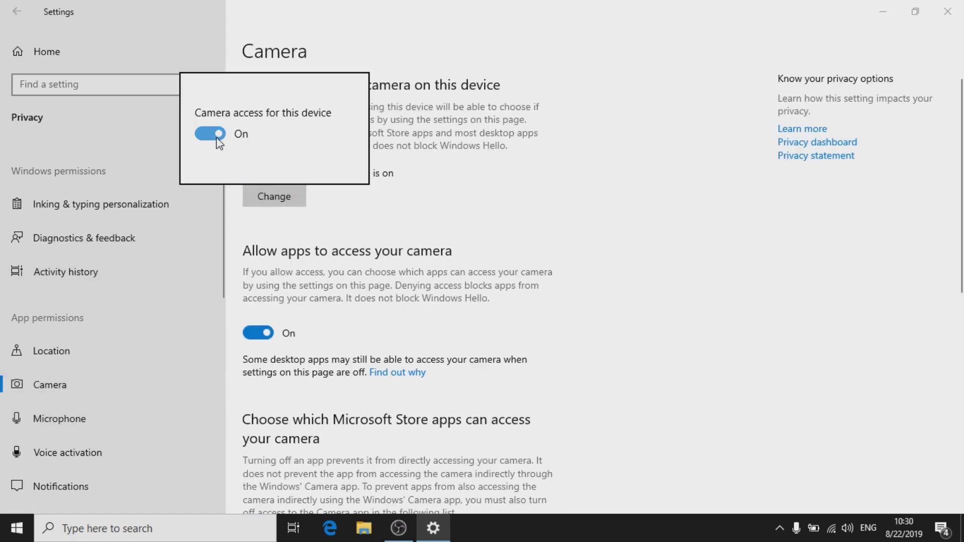
{"action": "left_click", "coordinate": [302, 204]}
{"action": "left_click_drag", "start_coordinate": [961, 153], "coordinate": [962, 392]}
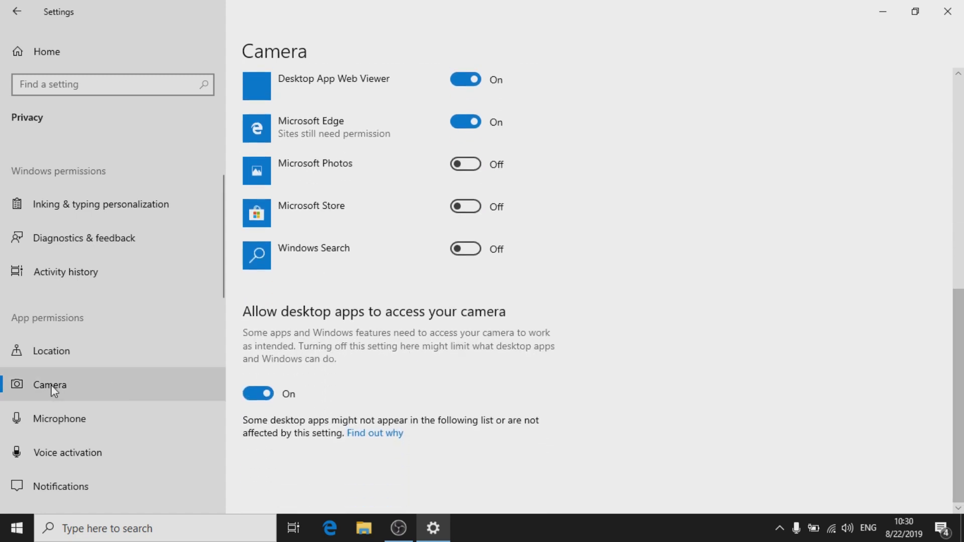
{"action": "left_click", "coordinate": [82, 431]}
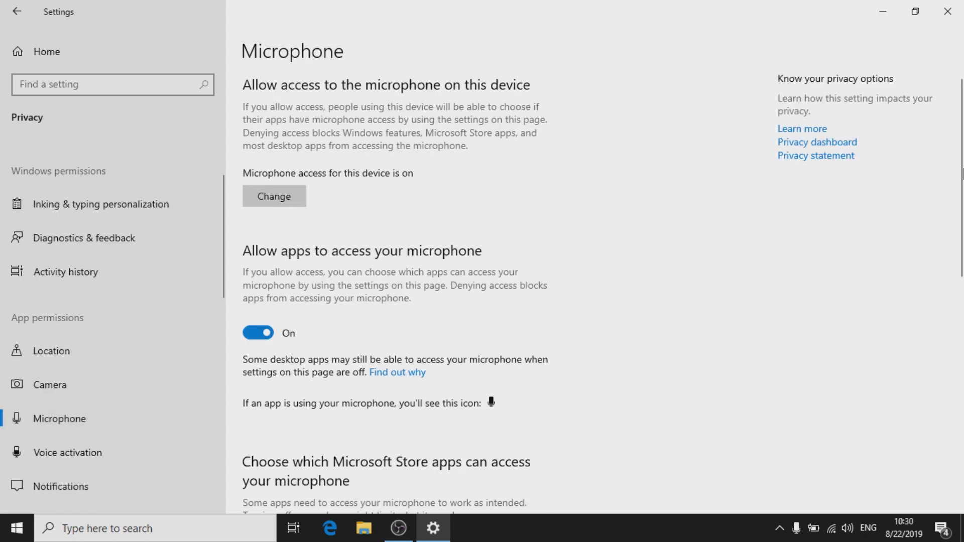
{"action": "left_click_drag", "start_coordinate": [961, 173], "coordinate": [961, 316]}
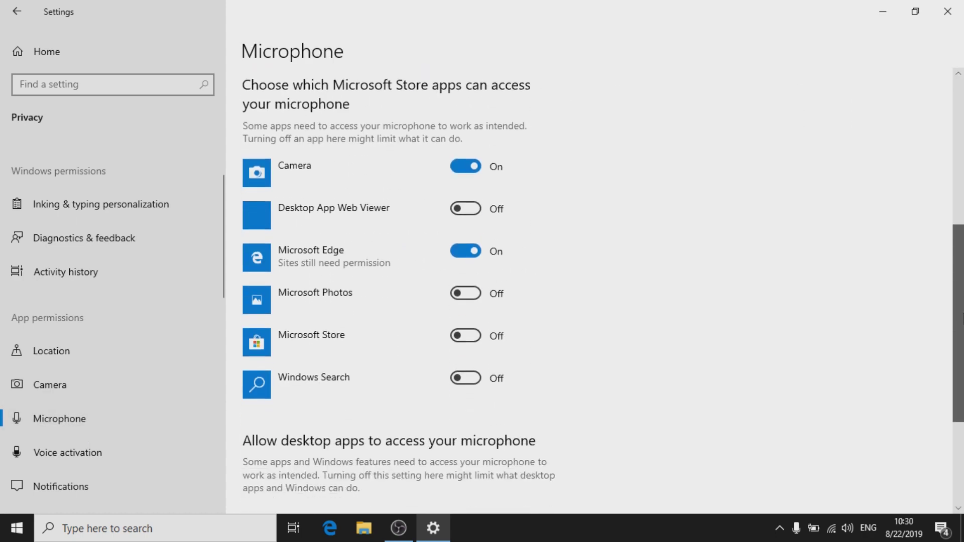
Turn off voice activation for apps, including when the device is locked, and check the notification access settings
{"action": "left_click", "coordinate": [156, 455]}
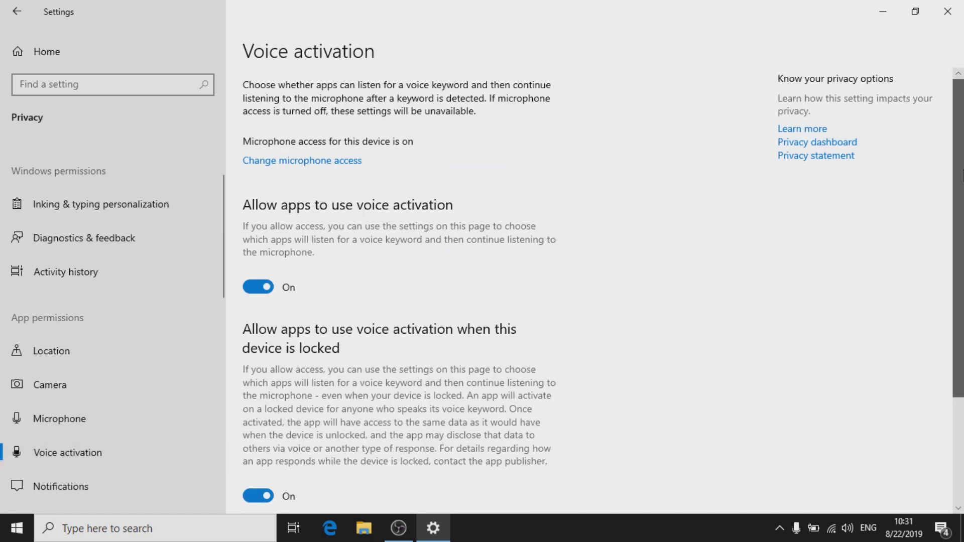
{"action": "scroll", "coordinate": [962, 173], "scroll_direction": "down", "scroll_amount": 1}
{"action": "scroll", "coordinate": [961, 173], "scroll_direction": "up", "scroll_amount": 1}
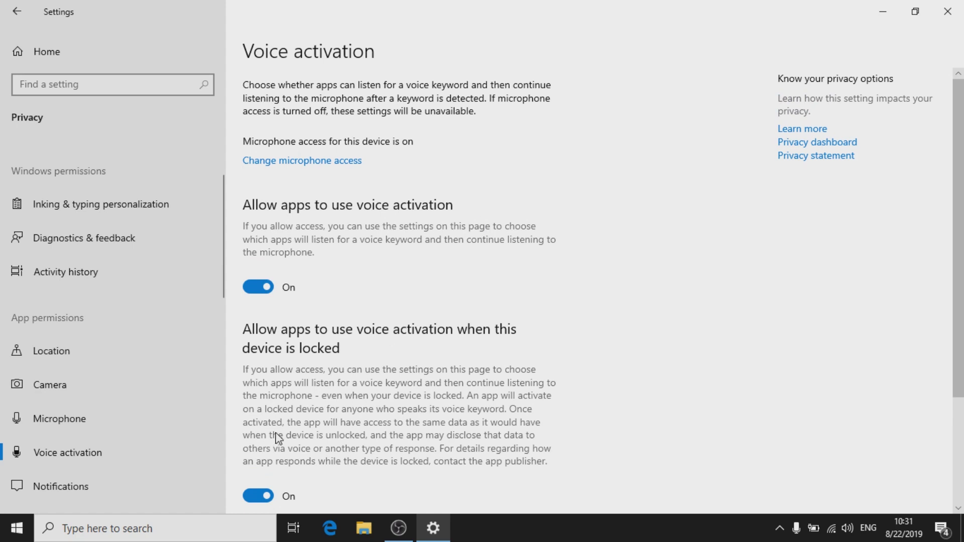
{"action": "left_click", "coordinate": [257, 495]}
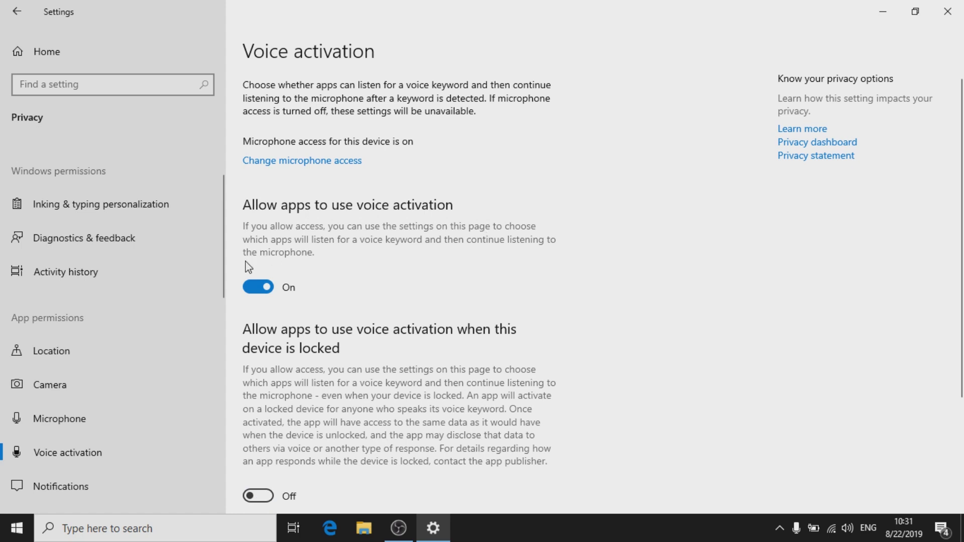
{"action": "left_click", "coordinate": [269, 289]}
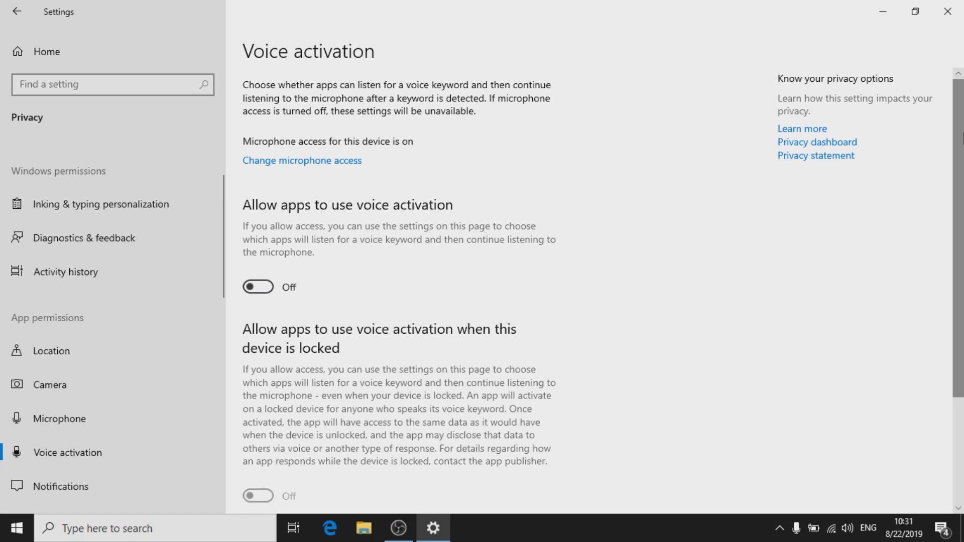
{"action": "scroll", "coordinate": [962, 135], "scroll_direction": "down", "scroll_amount": 3}
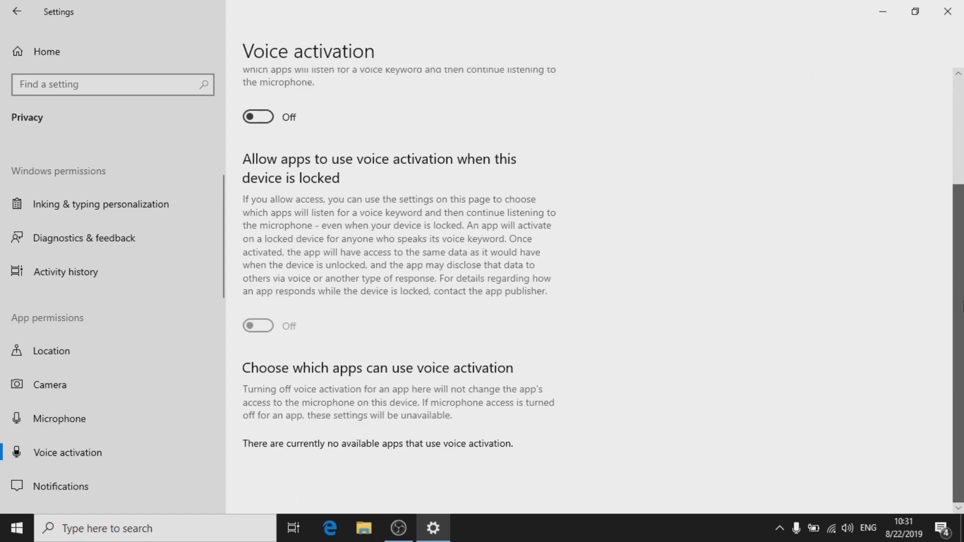
{"action": "left_click", "coordinate": [49, 486]}
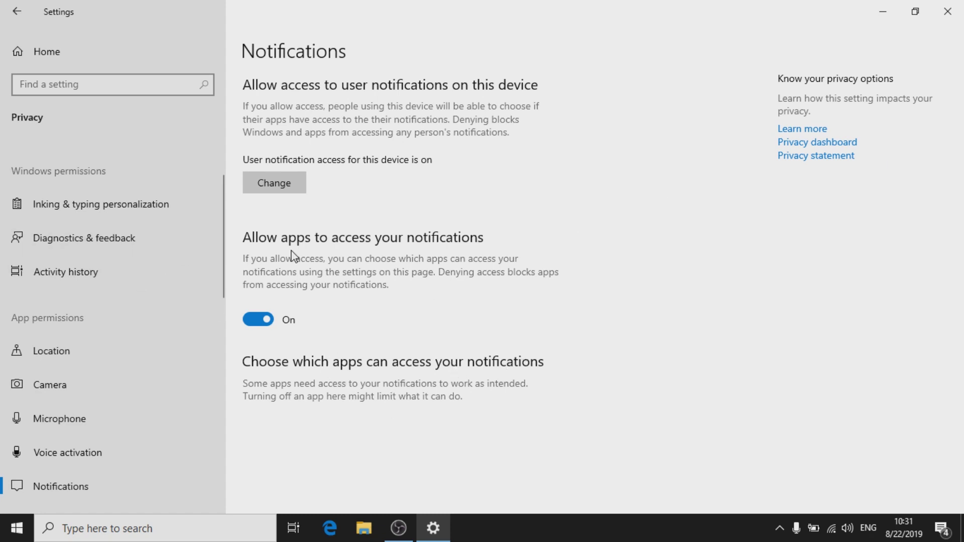
Pause Windows updates for 7 days in the Update & Security settings
{"action": "left_click", "coordinate": [85, 63]}
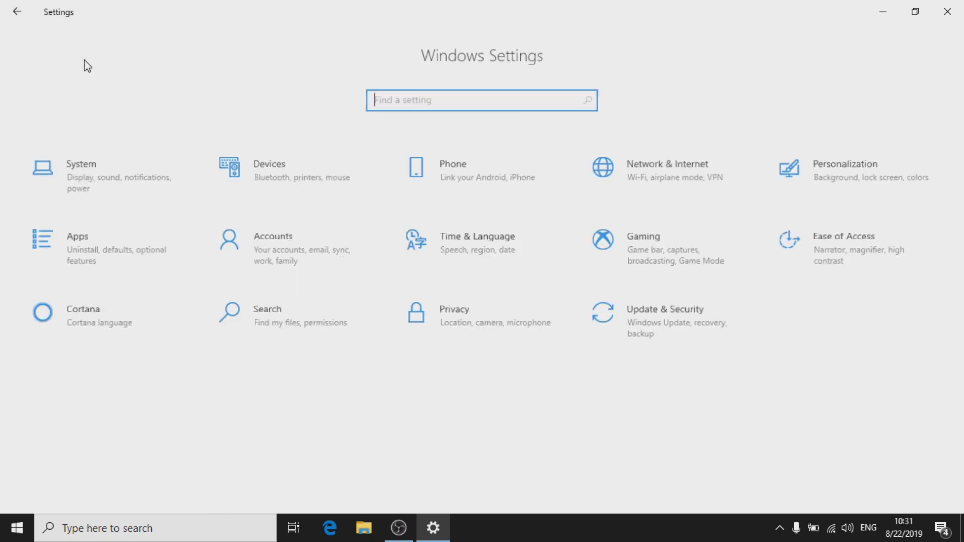
{"action": "left_click", "coordinate": [693, 338]}
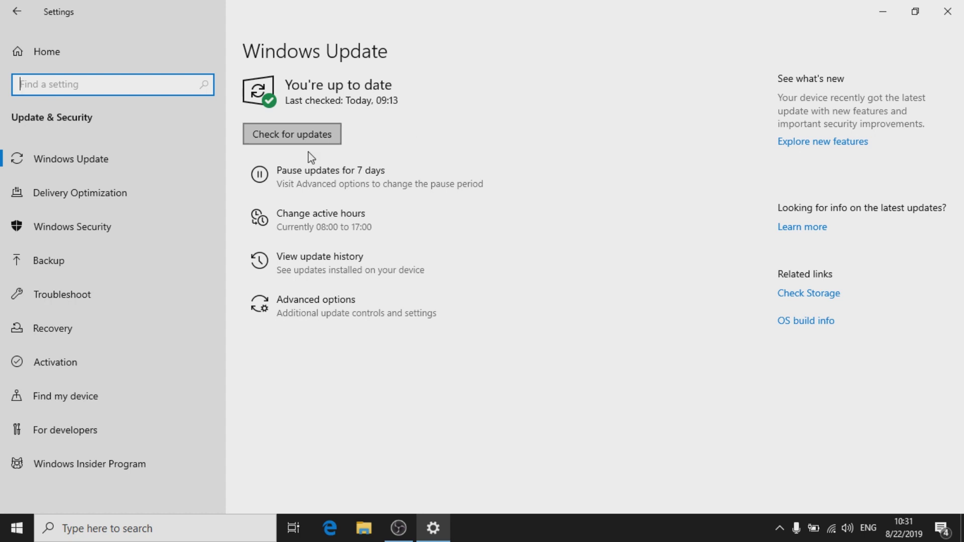
{"action": "left_click", "coordinate": [277, 190]}
{"action": "left_click", "coordinate": [297, 200]}
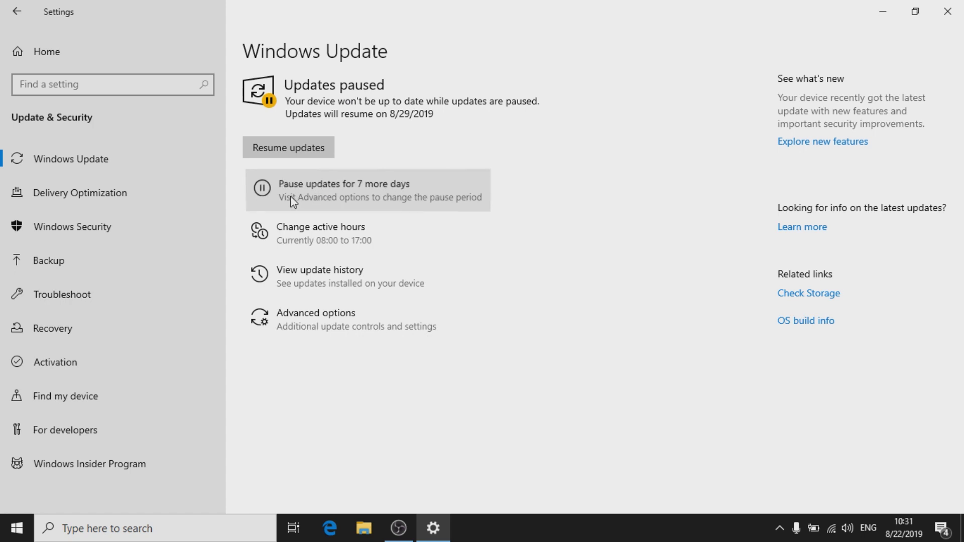
Review the Delivery Optimization, Windows Security and Backup settings, and look at the hidden system tray icons
{"action": "left_click", "coordinate": [106, 188]}
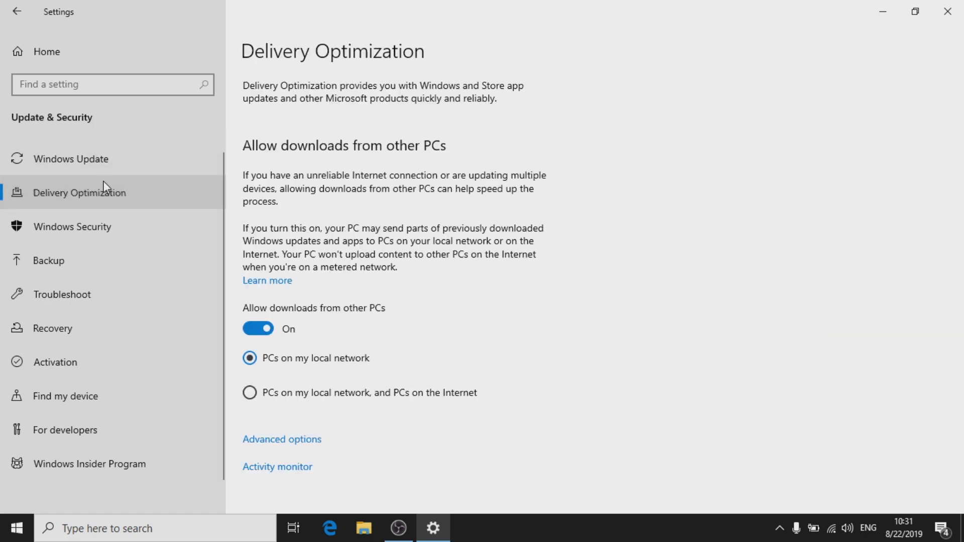
{"action": "left_click", "coordinate": [120, 233]}
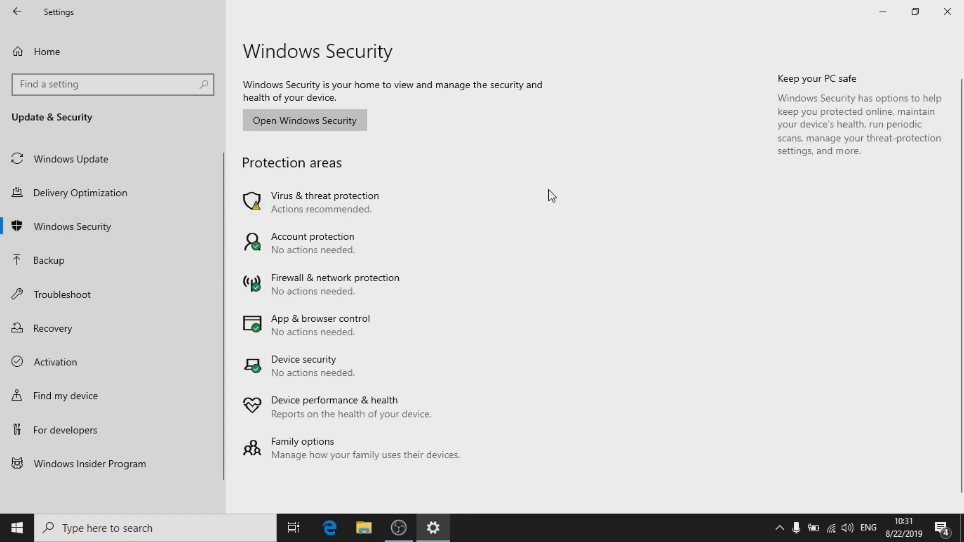
{"action": "scroll", "coordinate": [934, 171], "scroll_direction": "down", "scroll_amount": 1}
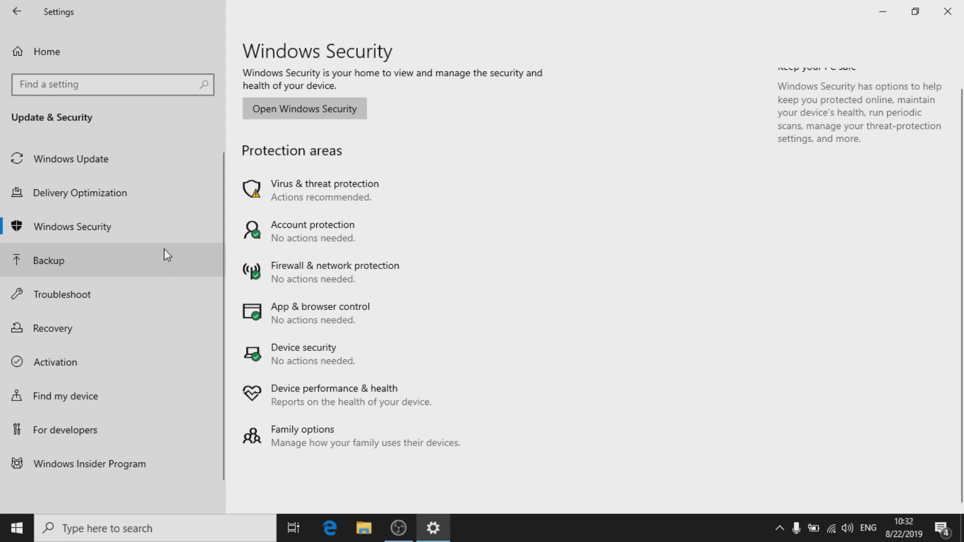
{"action": "left_click", "coordinate": [128, 259]}
{"action": "left_click", "coordinate": [779, 528]}
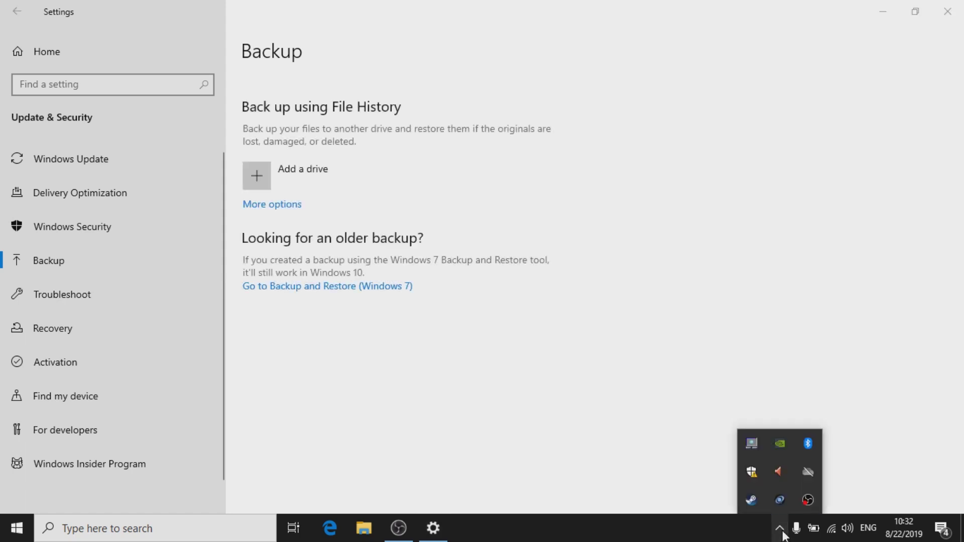
{"action": "left_click", "coordinate": [385, 339]}
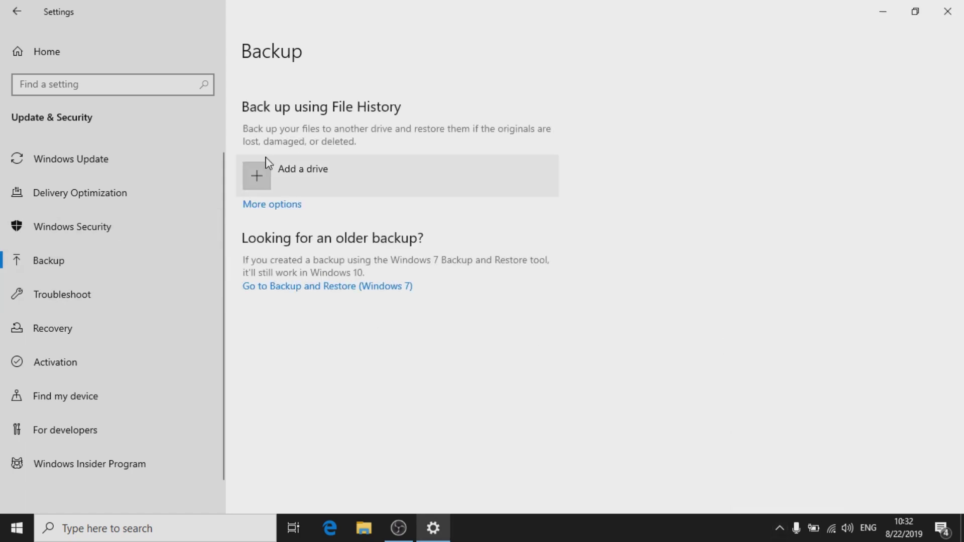
Review the Recovery and Find my device settings under Update & Security
{"action": "left_click", "coordinate": [119, 327]}
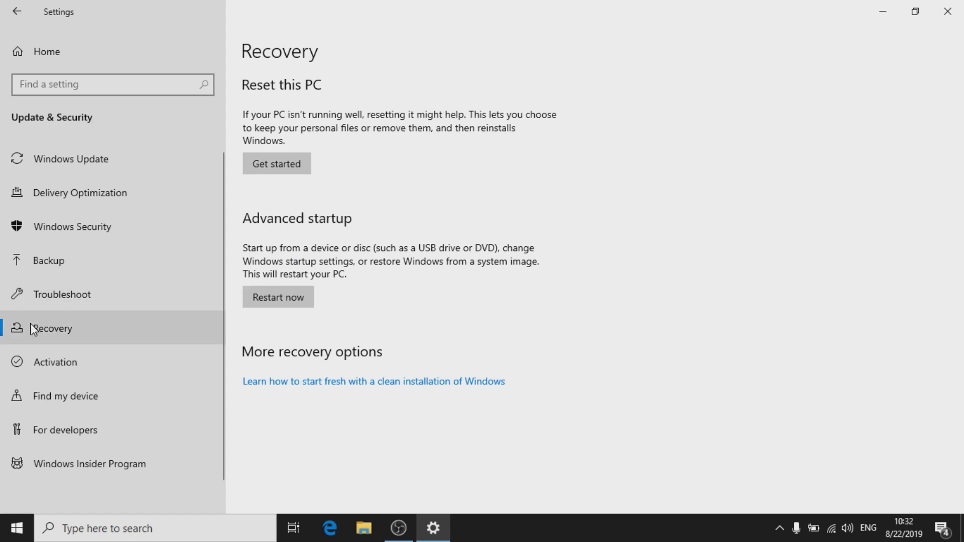
{"action": "left_click", "coordinate": [124, 399]}
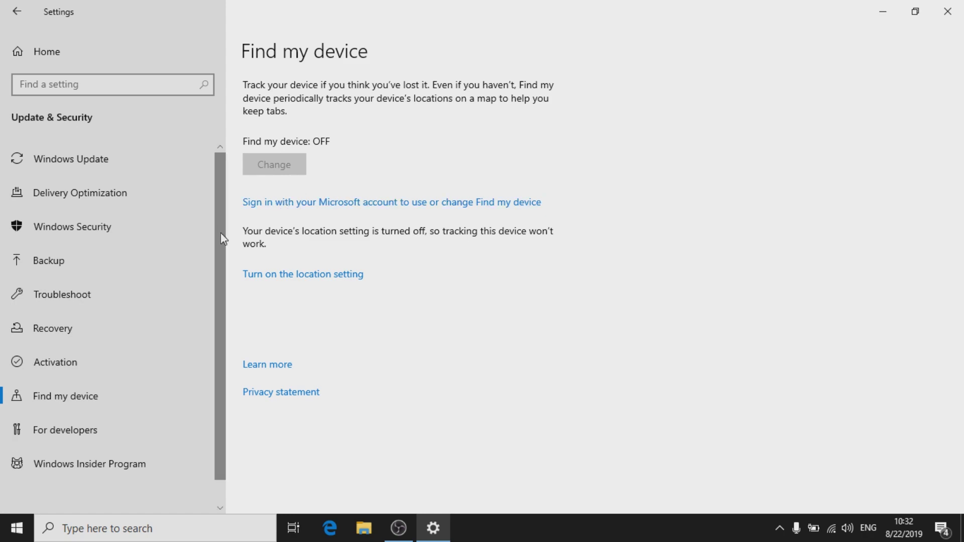
{"action": "scroll", "coordinate": [221, 233], "scroll_direction": "down", "scroll_amount": 1}
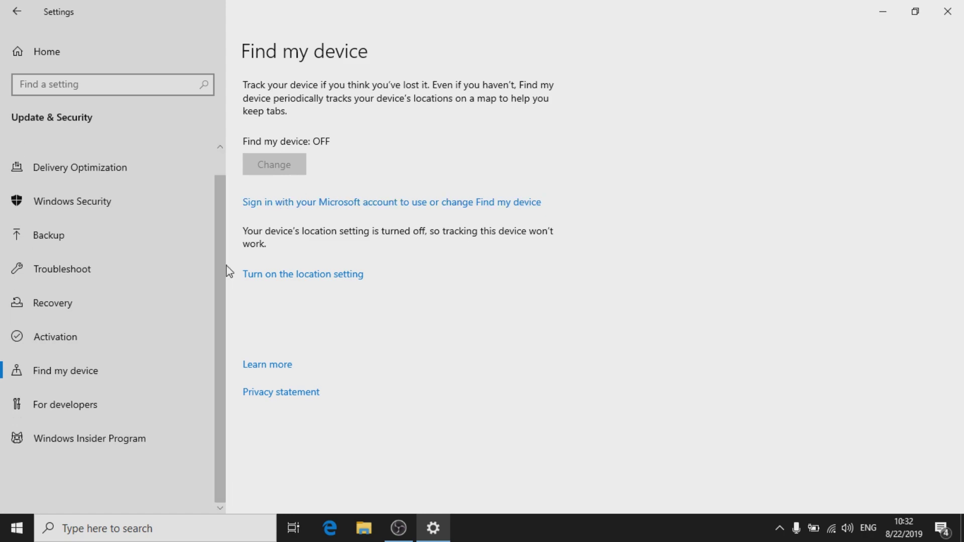
Leave the Find my device page, close Settings and open Control Panel
{"action": "left_click", "coordinate": [45, 51]}
{"action": "left_click", "coordinate": [947, 11]}
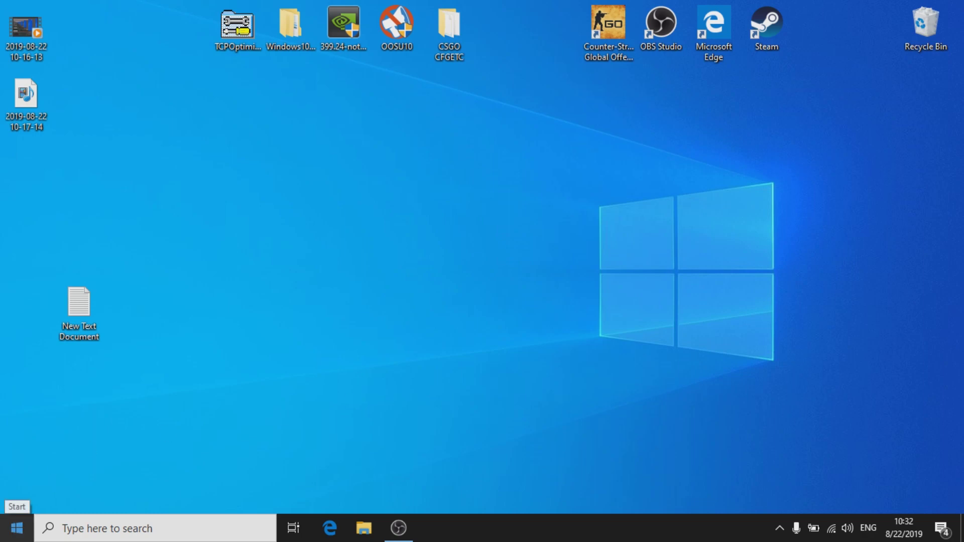
{"action": "left_click", "coordinate": [16, 528]}
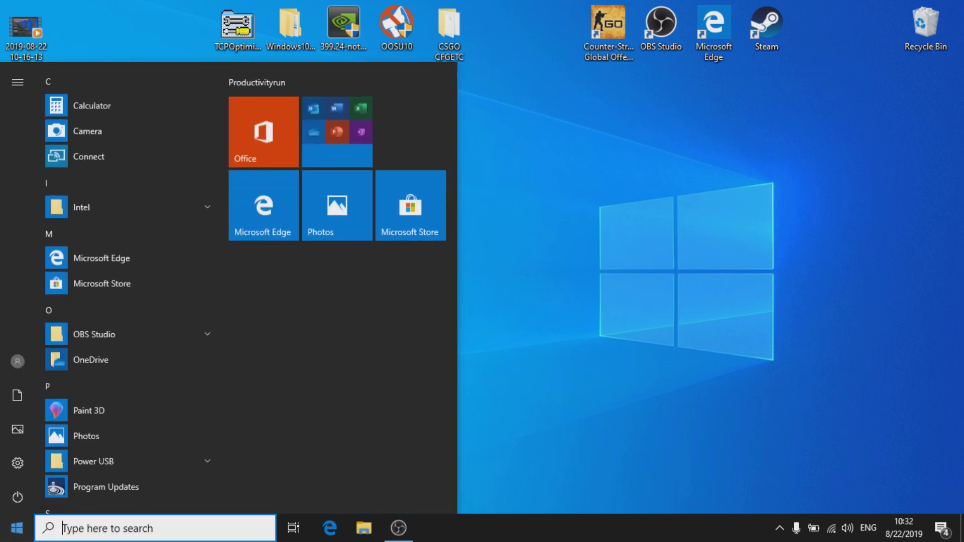
{"action": "type", "text": "control pa"}
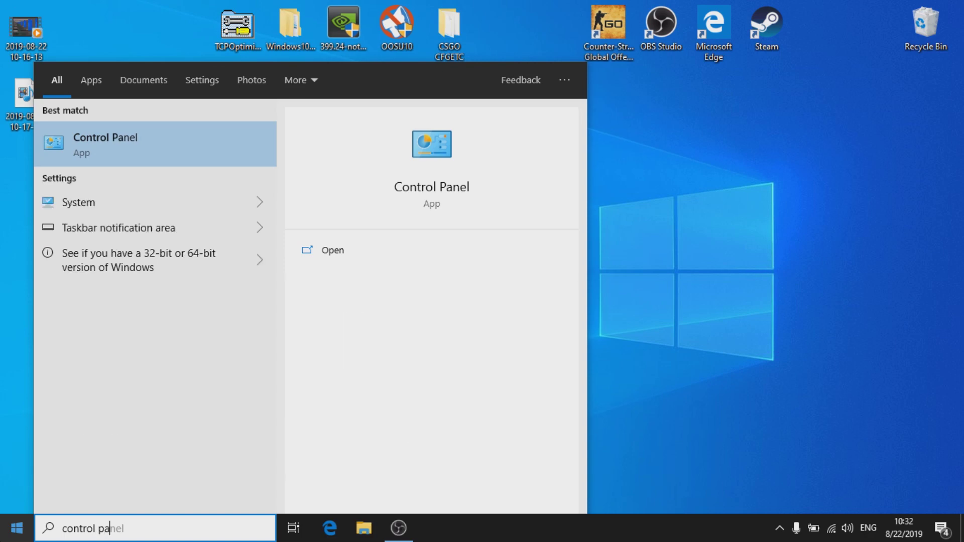
{"action": "type", "text": "nel"}
{"action": "key", "text": "Return"}
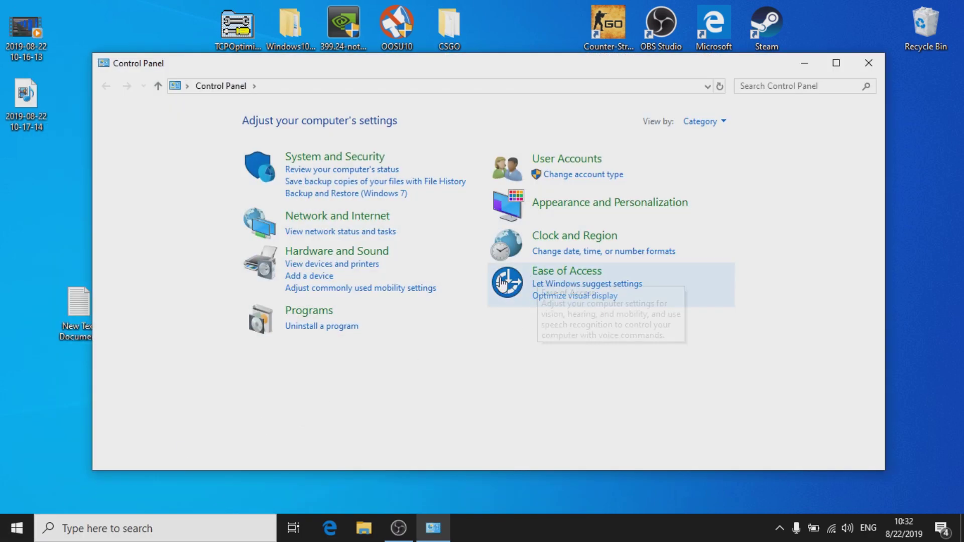
Open the Ease of Access Center and turn off "Always read this section aloud" and "Always scan this section"
{"action": "left_click", "coordinate": [563, 277]}
{"action": "left_click", "coordinate": [835, 63]}
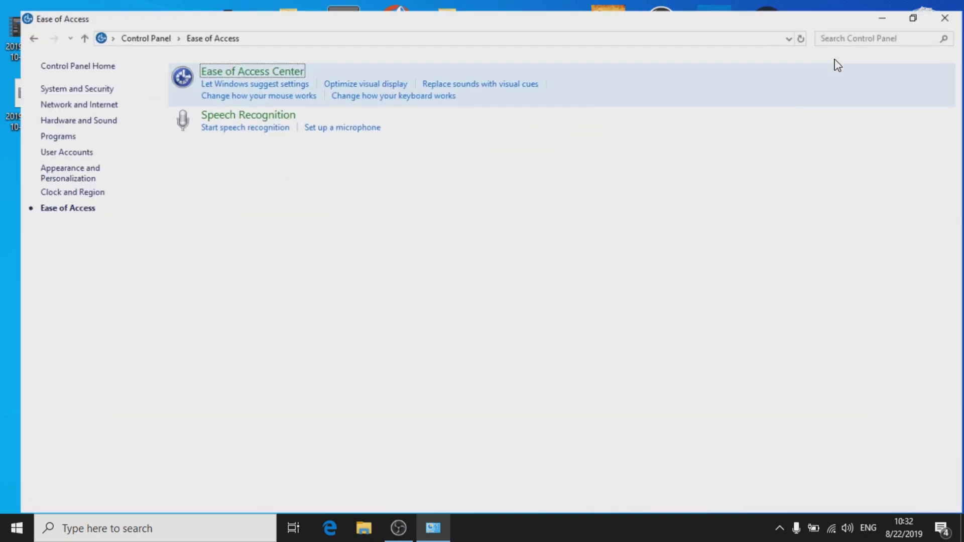
{"action": "left_click", "coordinate": [251, 62]}
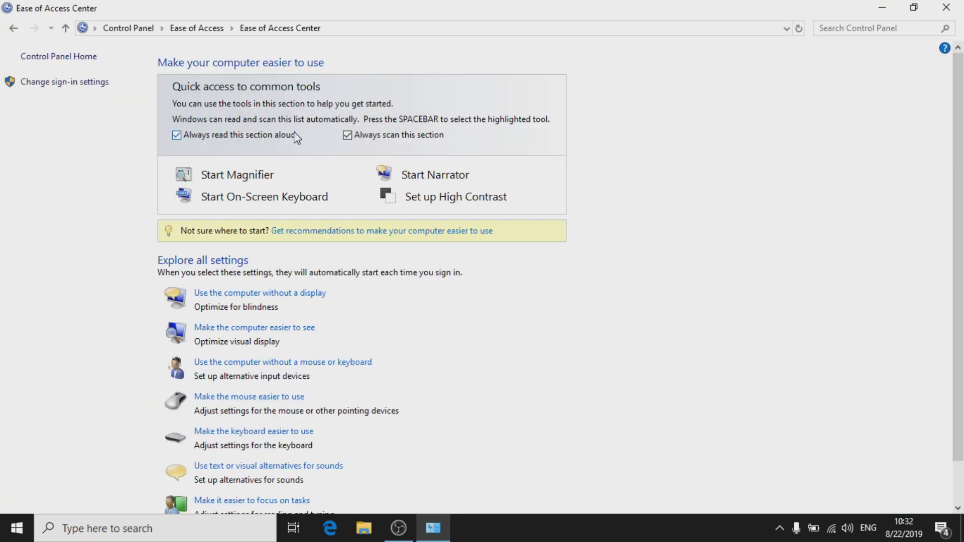
{"action": "left_click", "coordinate": [239, 137]}
{"action": "left_click", "coordinate": [367, 138]}
Check the settings for using the computer without a display, including the option to turn off unnecessary animations
{"action": "scroll", "coordinate": [797, 220], "scroll_direction": "down", "scroll_amount": 2}
{"action": "left_click", "coordinate": [262, 250]}
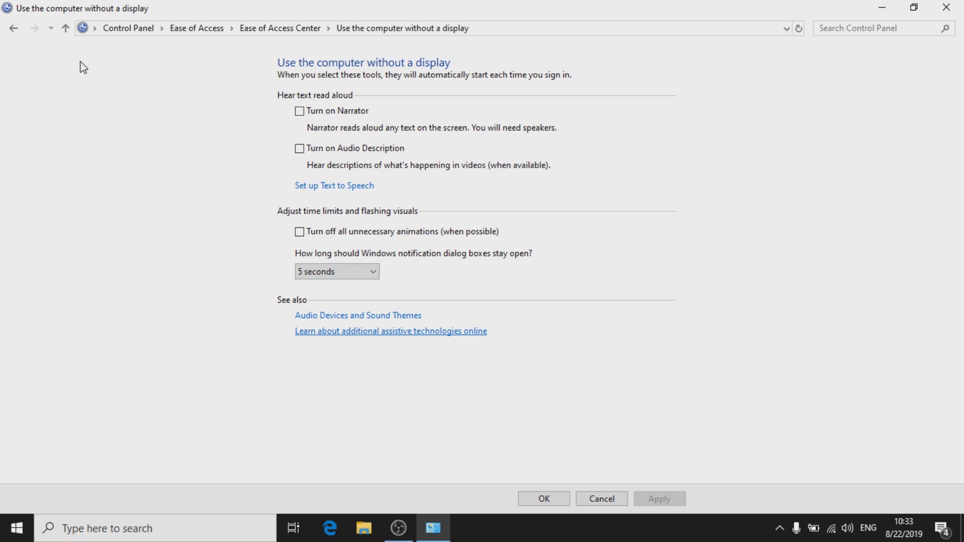
{"action": "left_click", "coordinate": [352, 233]}
{"action": "left_click", "coordinate": [298, 232]}
{"action": "left_click", "coordinate": [13, 28]}
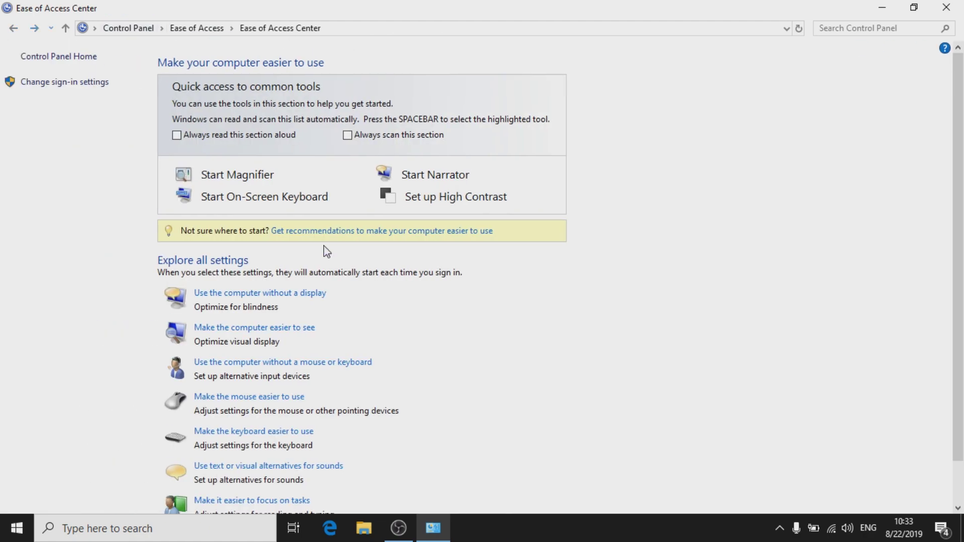
Review the settings for making the computer easier to see and for using it without a mouse or keyboard
{"action": "left_click", "coordinate": [295, 328]}
{"action": "mouse_move", "coordinate": [958, 152]}
{"action": "left_mouse_down"}
{"action": "mouse_move", "coordinate": [958, 266]}
{"action": "mouse_move", "coordinate": [959, 151]}
{"action": "left_mouse_up"}
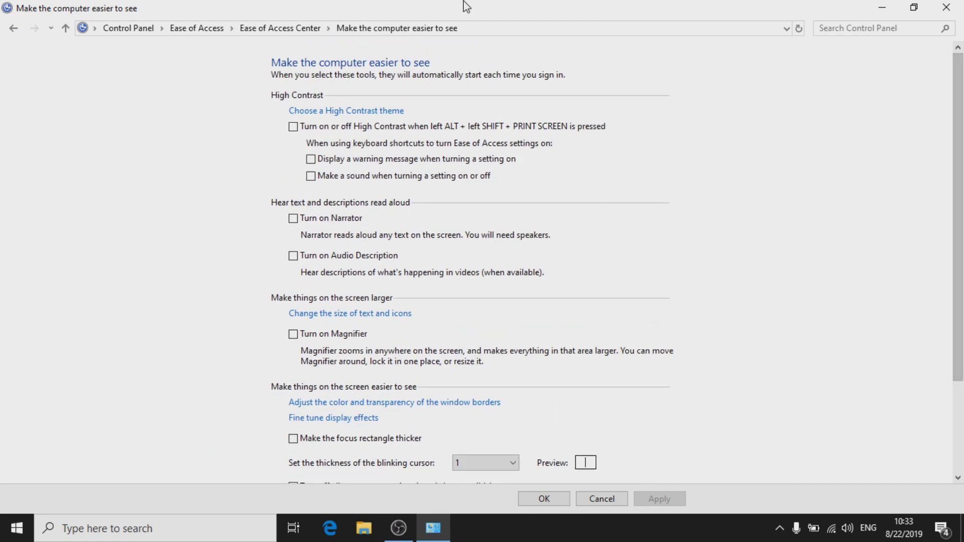
{"action": "left_click", "coordinate": [279, 28]}
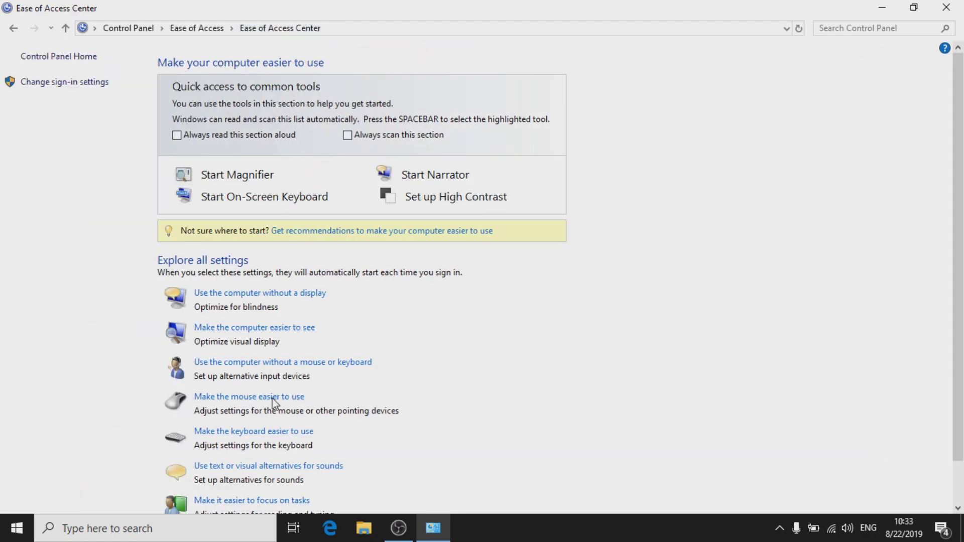
{"action": "left_click", "coordinate": [318, 363]}
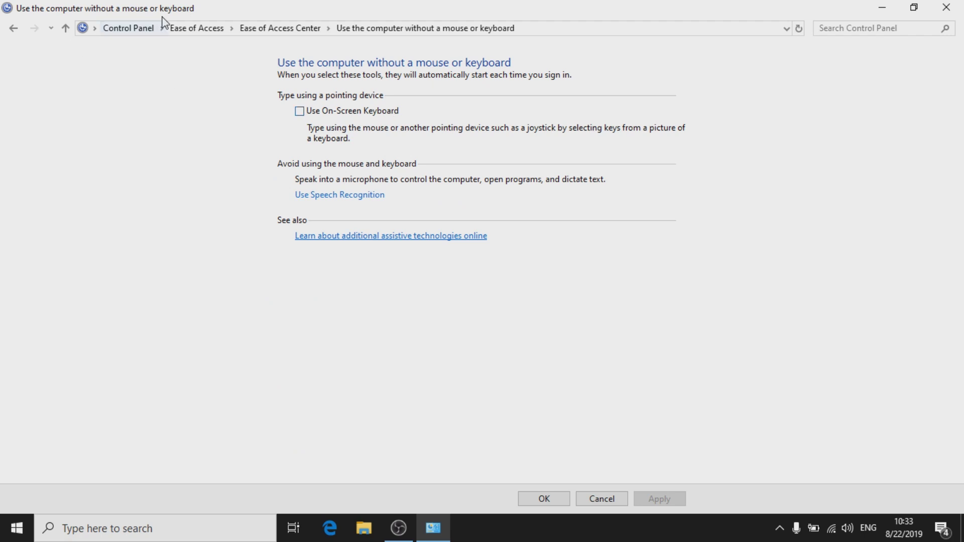
{"action": "left_click", "coordinate": [13, 28]}
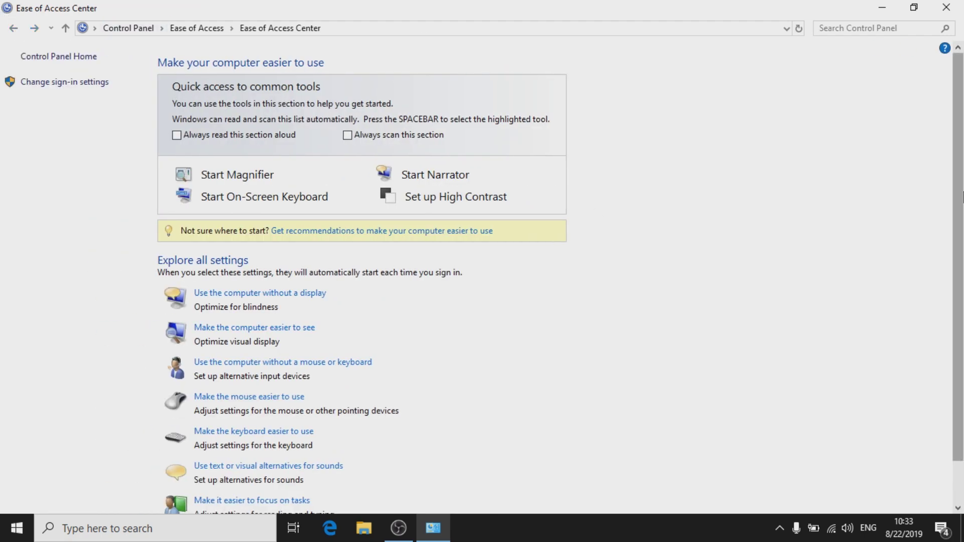
Review the Ease of Access settings for making the keyboard easier to use and for focusing on tasks
{"action": "left_click_drag", "start_coordinate": [958, 243], "coordinate": [961, 283]}
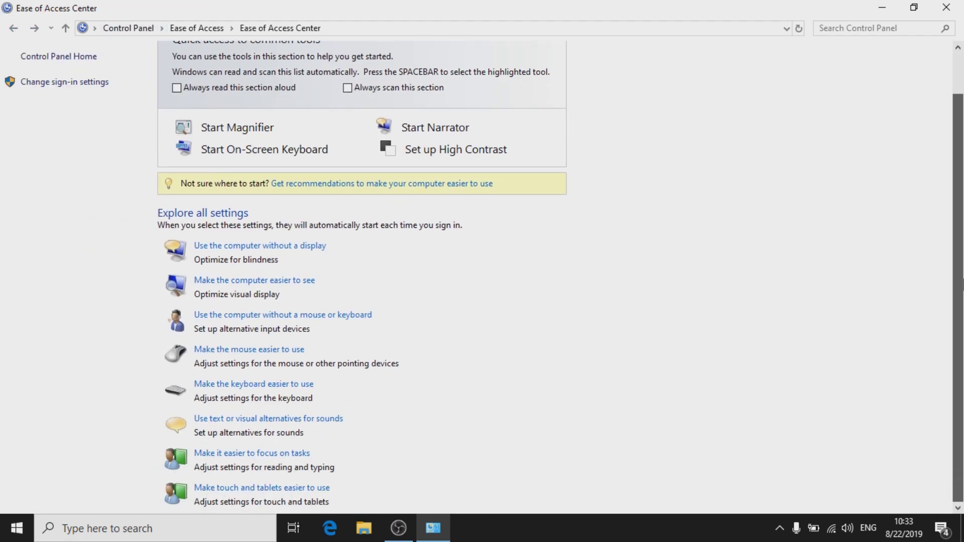
{"action": "left_click", "coordinate": [274, 385]}
{"action": "left_click_drag", "start_coordinate": [959, 223], "coordinate": [961, 275]}
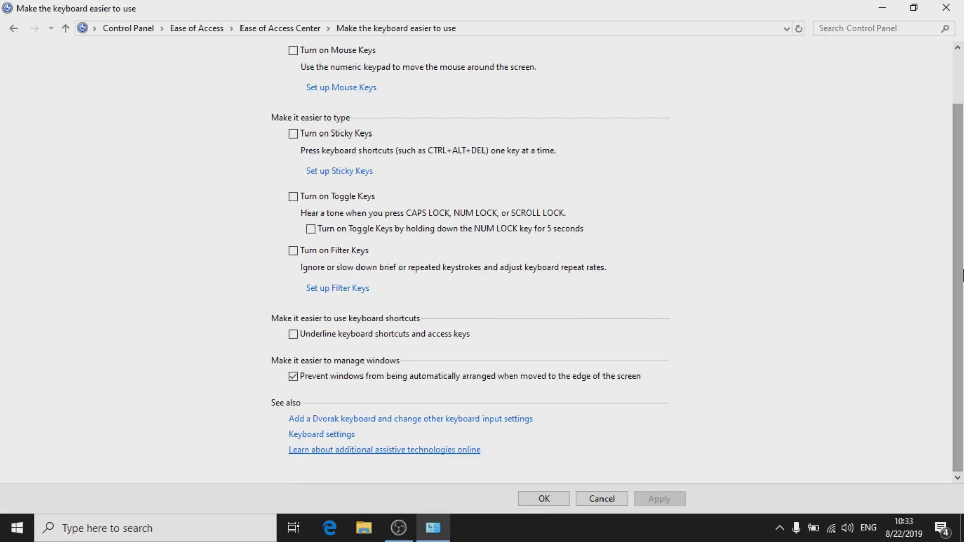
{"action": "left_click_drag", "start_coordinate": [962, 228], "coordinate": [957, 140]}
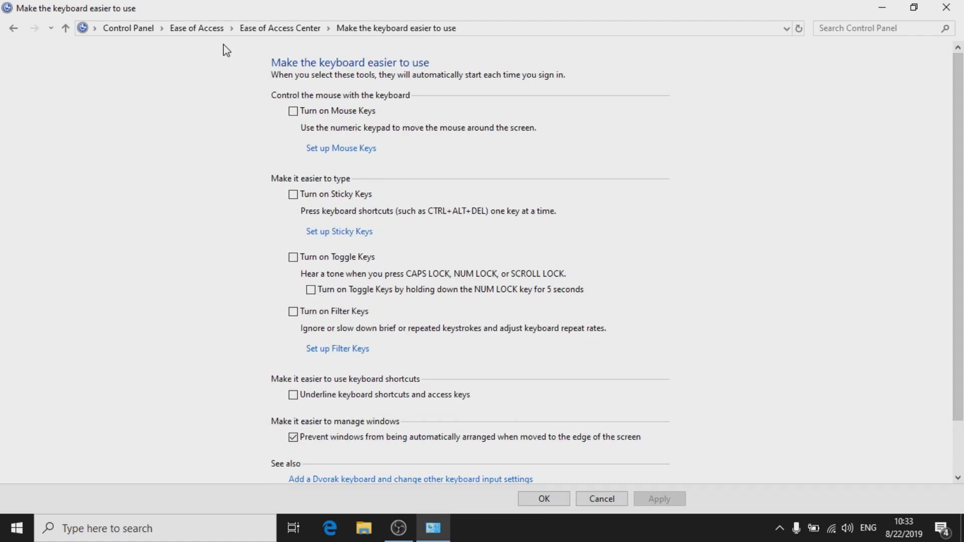
{"action": "left_click", "coordinate": [299, 28]}
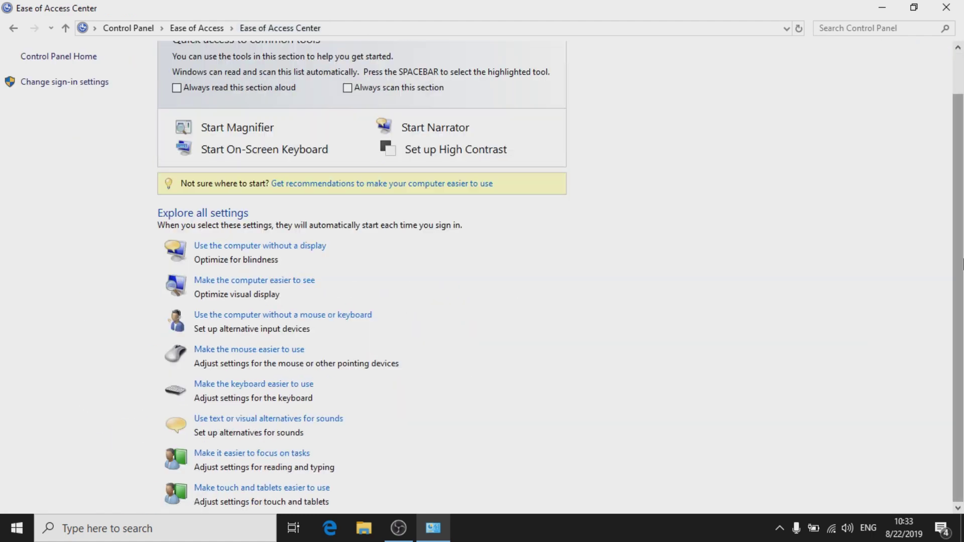
{"action": "left_click", "coordinate": [301, 453]}
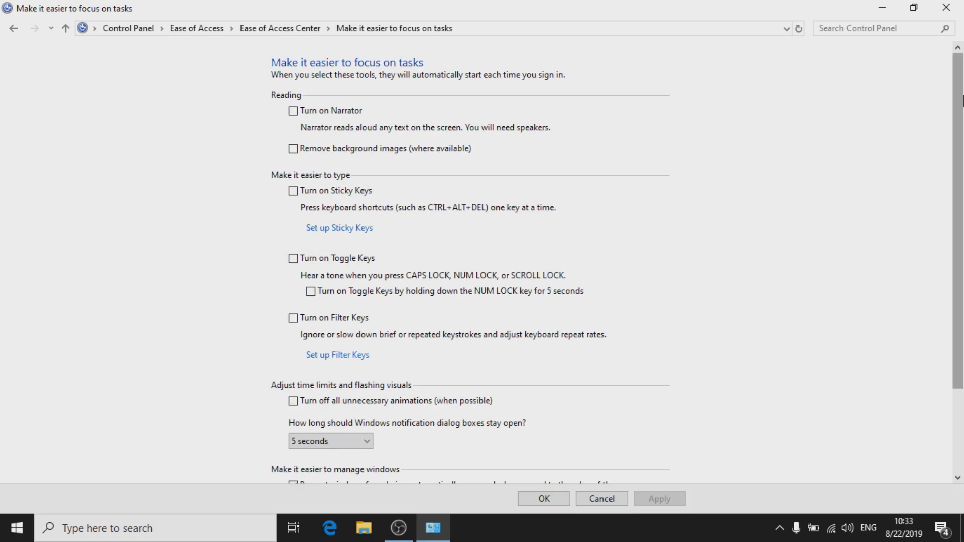
{"action": "mouse_move", "coordinate": [959, 102]}
{"action": "left_mouse_down"}
{"action": "mouse_move", "coordinate": [962, 171]}
{"action": "mouse_move", "coordinate": [960, 100]}
{"action": "left_mouse_up"}
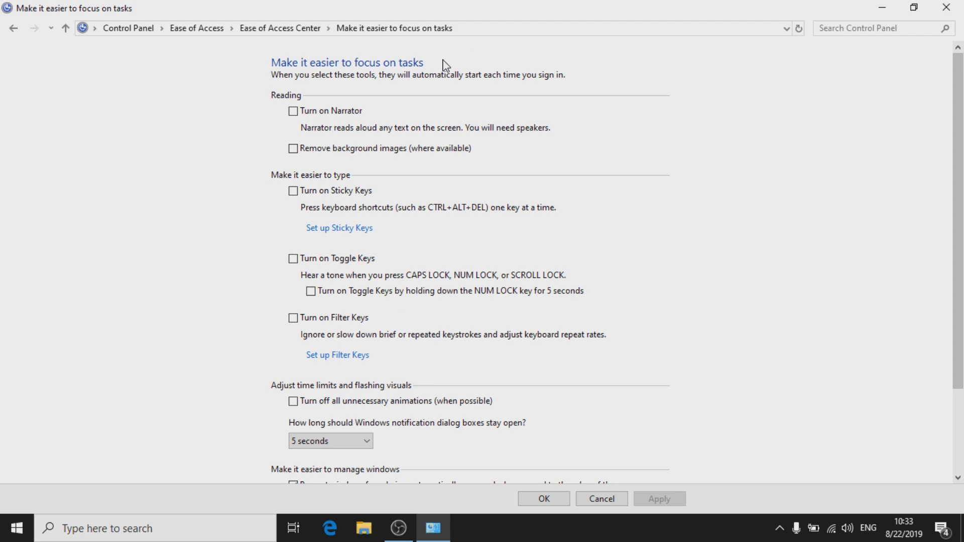
{"action": "left_click", "coordinate": [280, 28]}
In the touch and tablet settings, choose None as the accessibility tool launched with the Windows and Volume up buttons
{"action": "scroll", "coordinate": [954, 371], "scroll_direction": "down", "scroll_amount": 2}
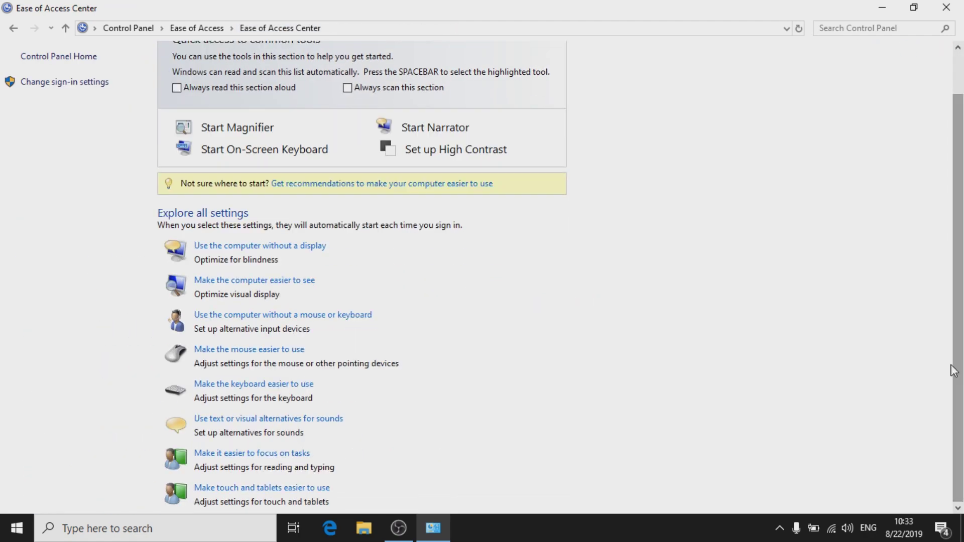
{"action": "left_click", "coordinate": [302, 488]}
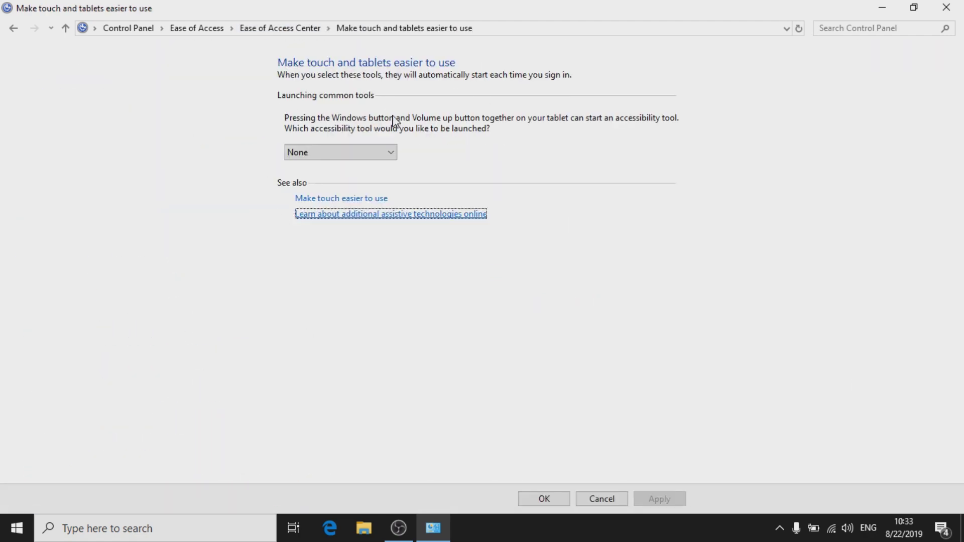
{"action": "left_click", "coordinate": [309, 154]}
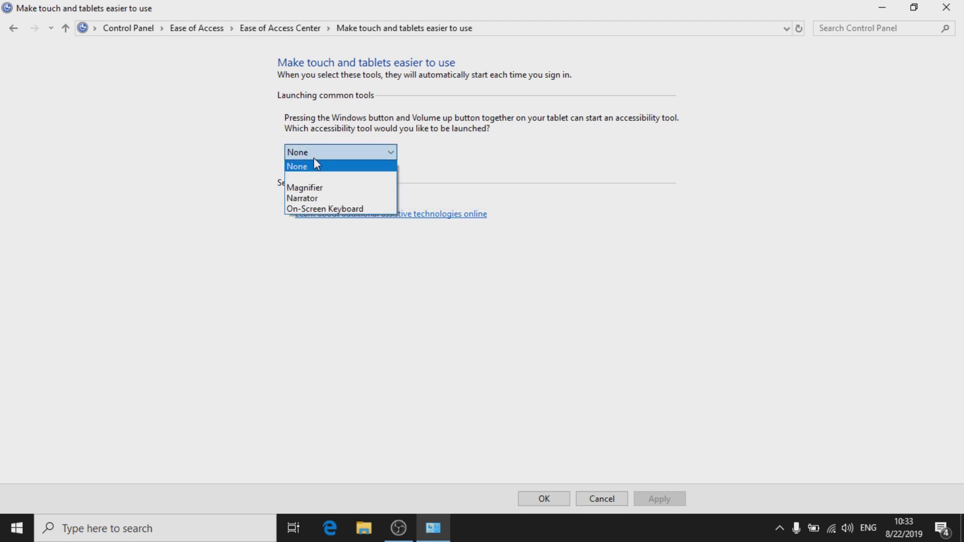
{"action": "left_click", "coordinate": [315, 166]}
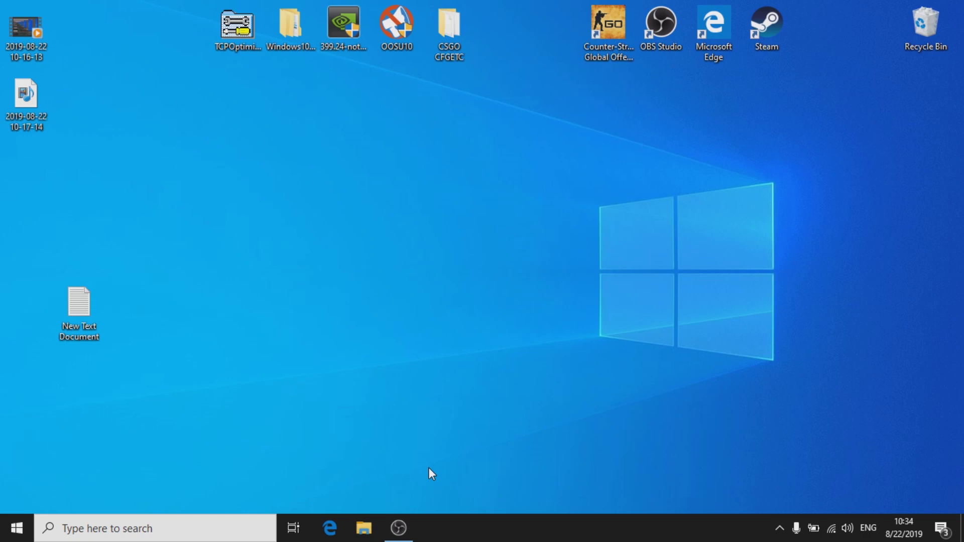
Open the Windows Services console and maximize its window
{"action": "left_click", "coordinate": [17, 526]}
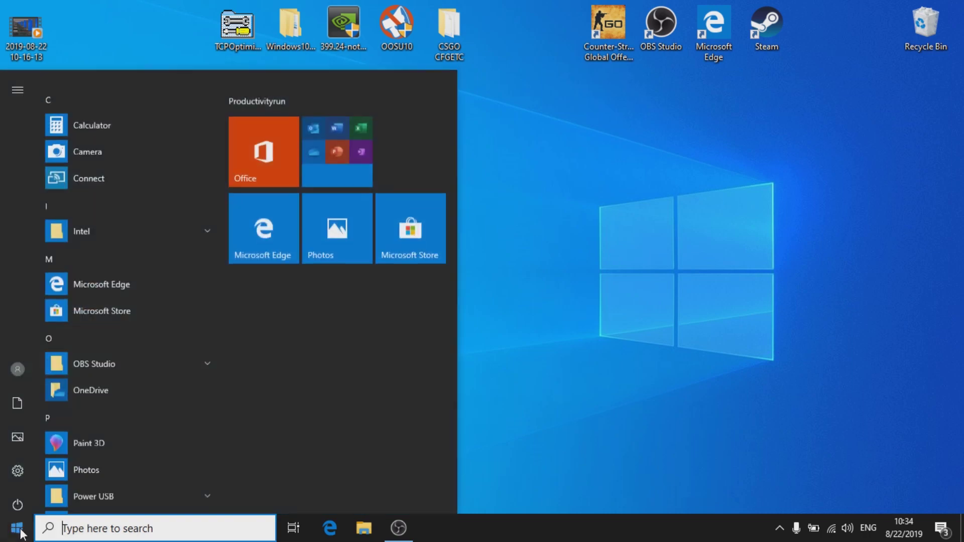
{"action": "type", "text": "se"}
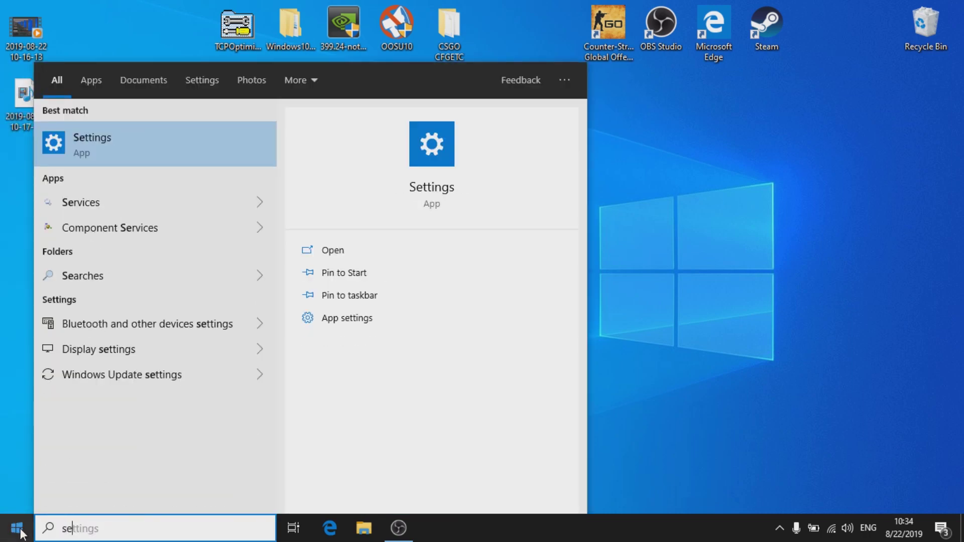
{"action": "type", "text": "rvice"}
{"action": "key", "text": "Return"}
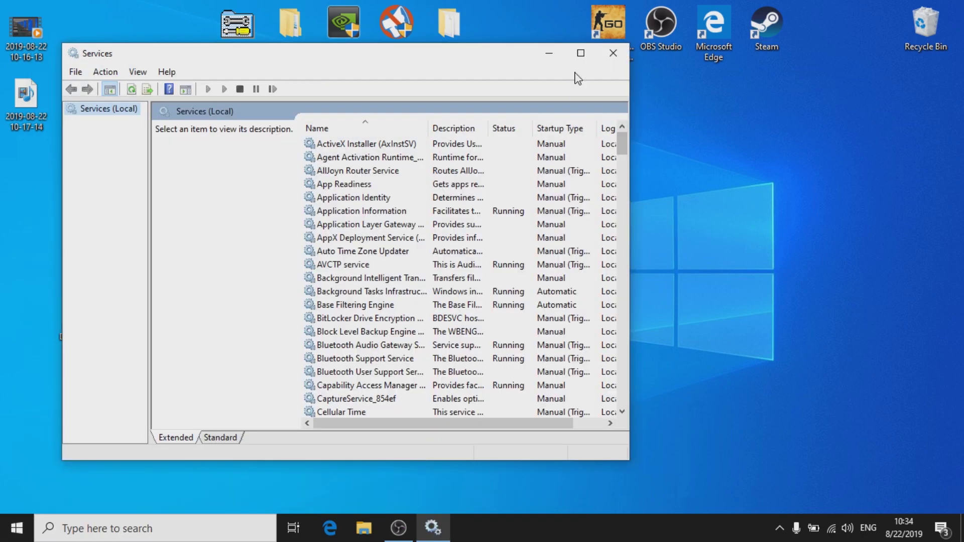
{"action": "left_click", "coordinate": [581, 54]}
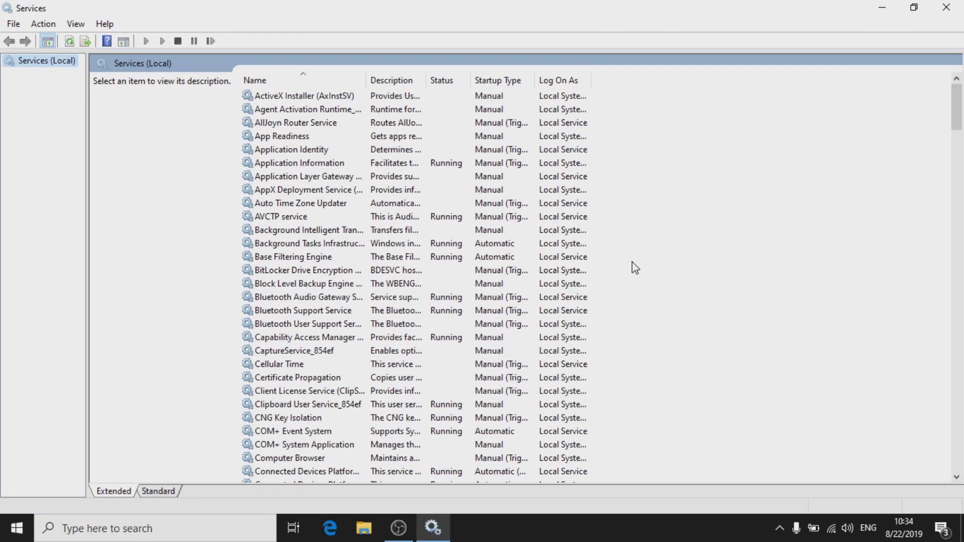
Set the Windows Modules Installer service's startup type to Disabled, apply the change and close the Services console
{"action": "left_click", "coordinate": [517, 243]}
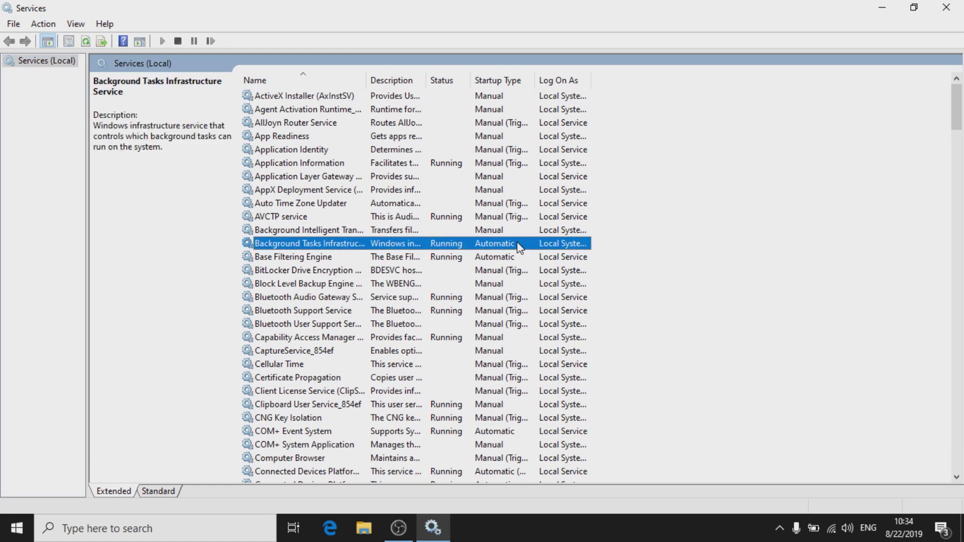
{"action": "key", "text": "w"}
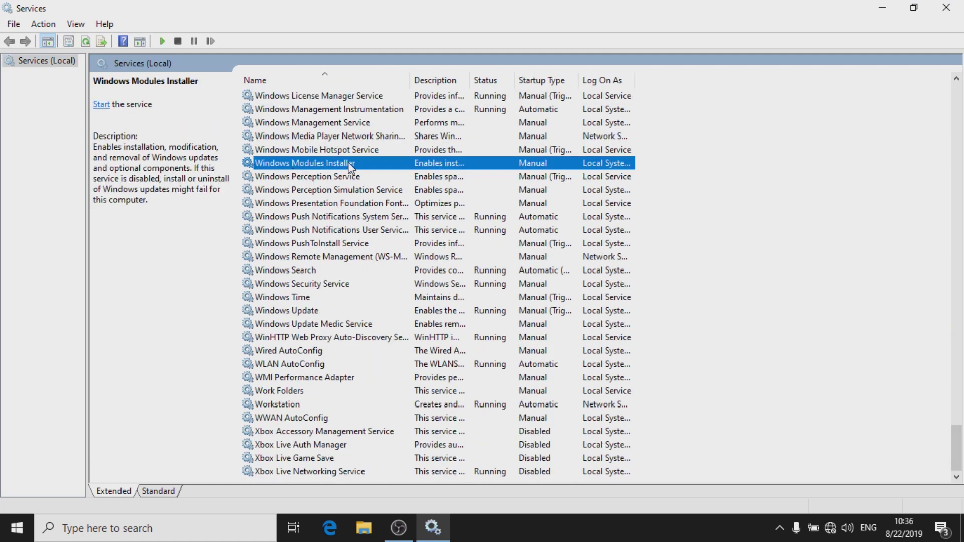
{"action": "right_click", "coordinate": [349, 162]}
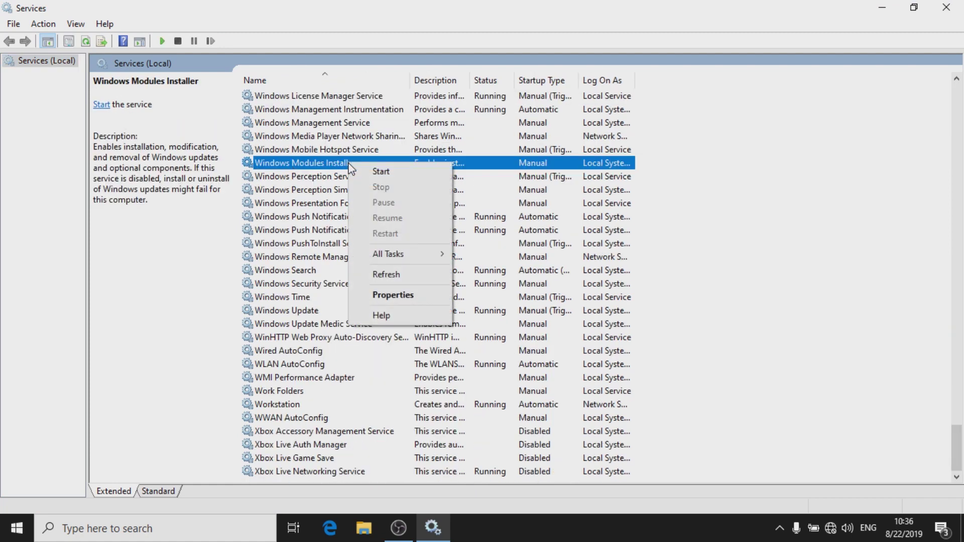
{"action": "left_click", "coordinate": [421, 296]}
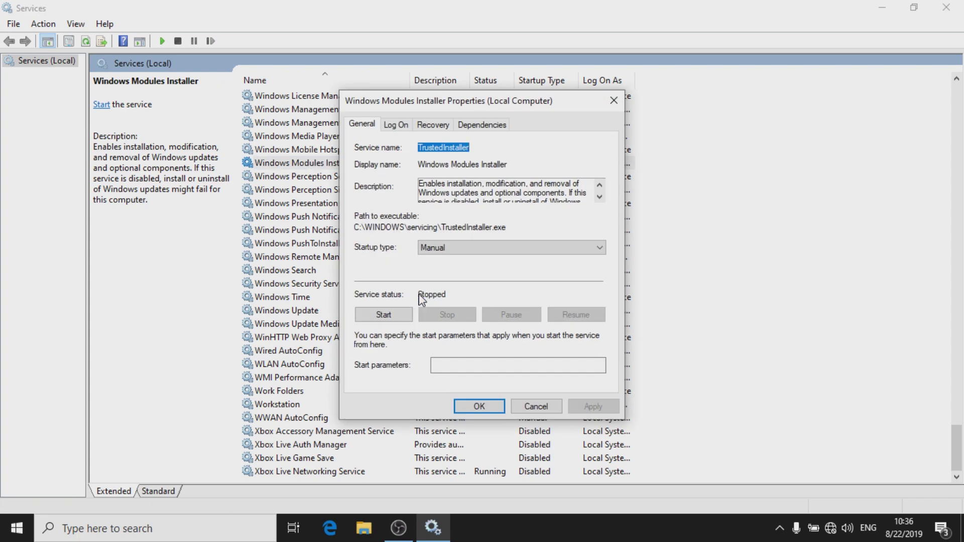
{"action": "left_click", "coordinate": [474, 249]}
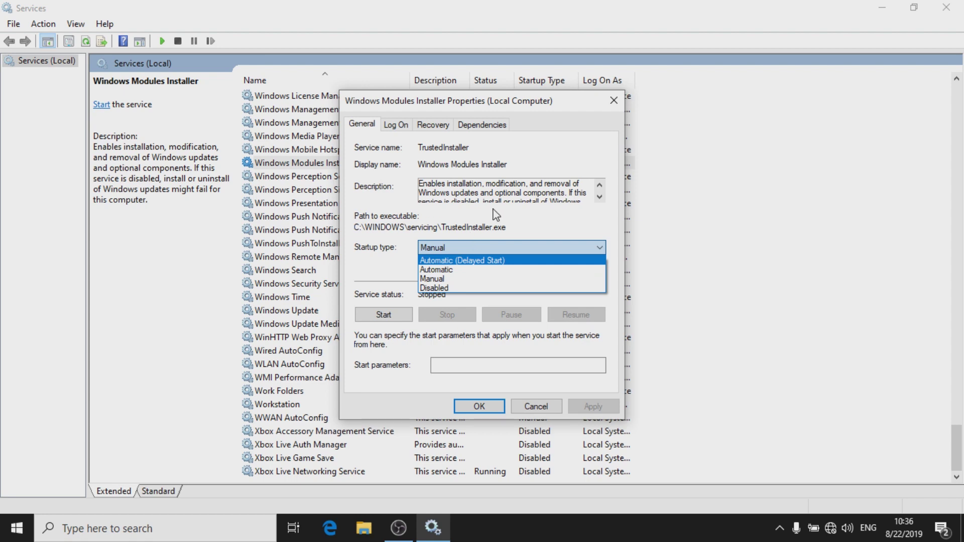
{"action": "left_click", "coordinate": [502, 287]}
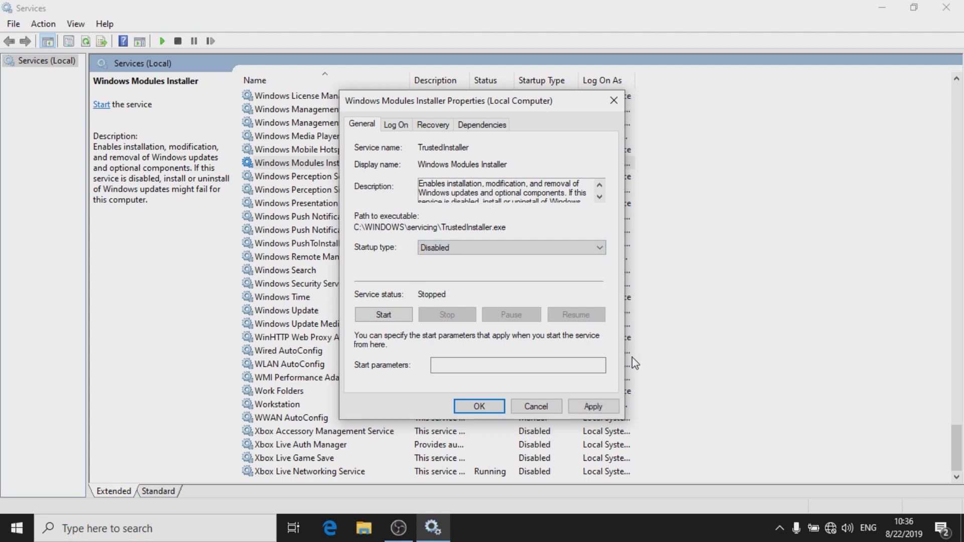
{"action": "left_click", "coordinate": [603, 406]}
{"action": "left_click", "coordinate": [477, 405]}
{"action": "key", "text": "alt+F4"}
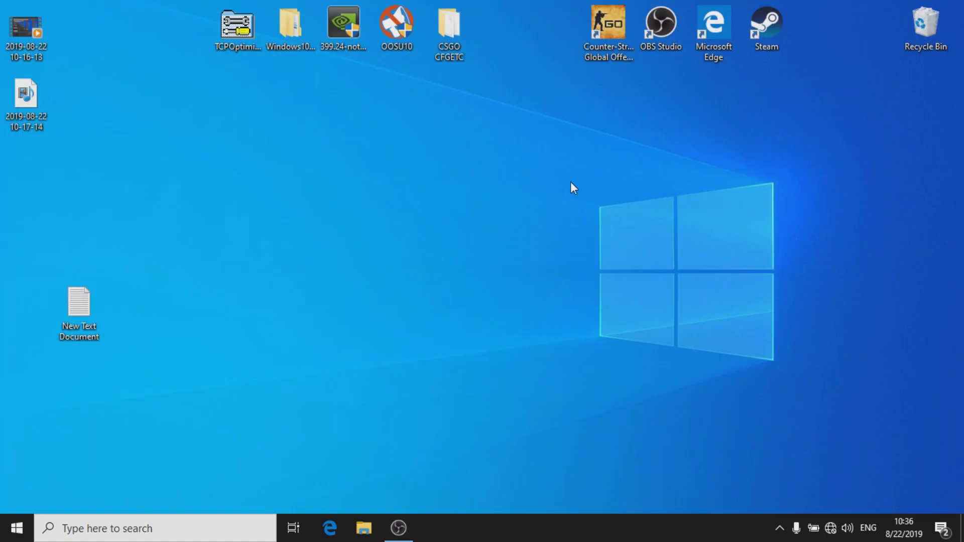
{"action": "left_click", "coordinate": [17, 528]}
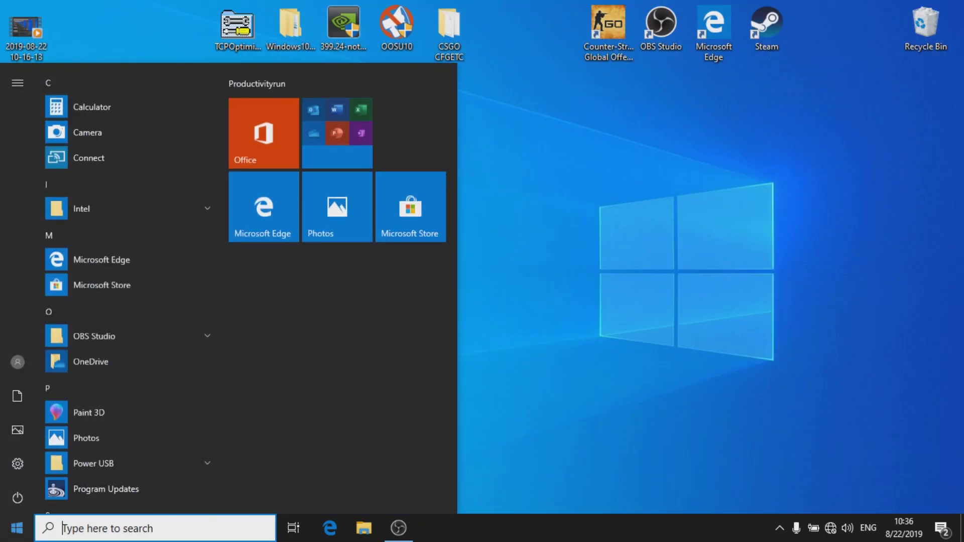
{"action": "left_click", "coordinate": [16, 528]}
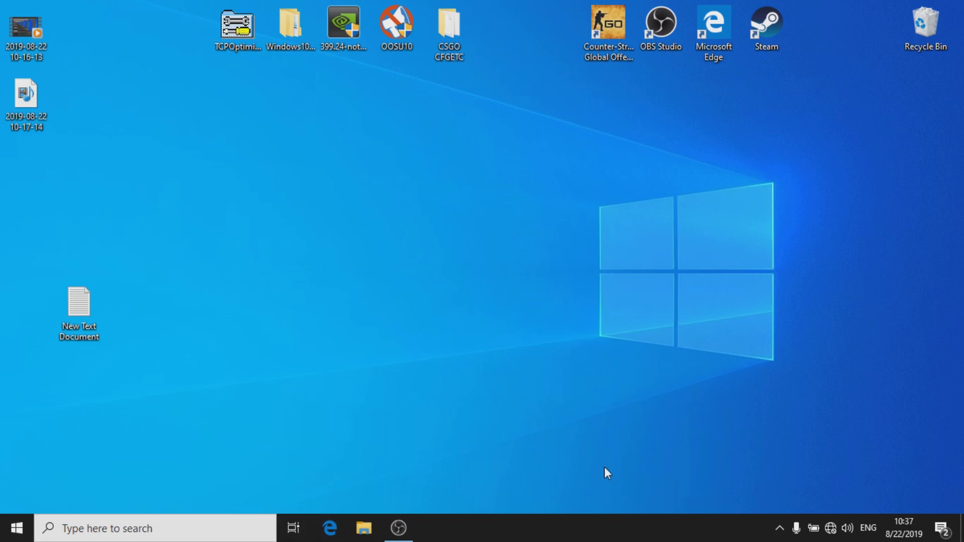
Hide the search box and the Task View button from the taskbar
{"action": "left_click", "coordinate": [779, 527]}
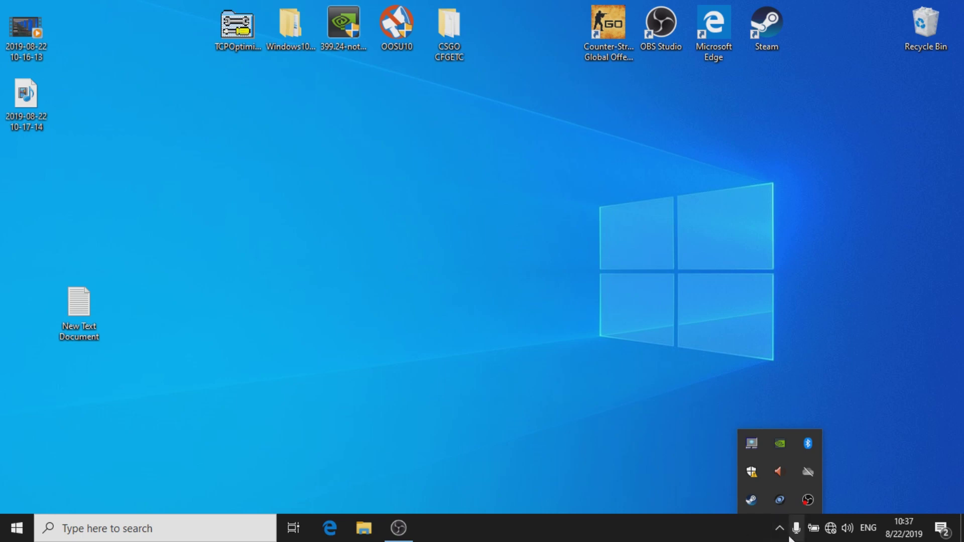
{"action": "right_click", "coordinate": [692, 537]}
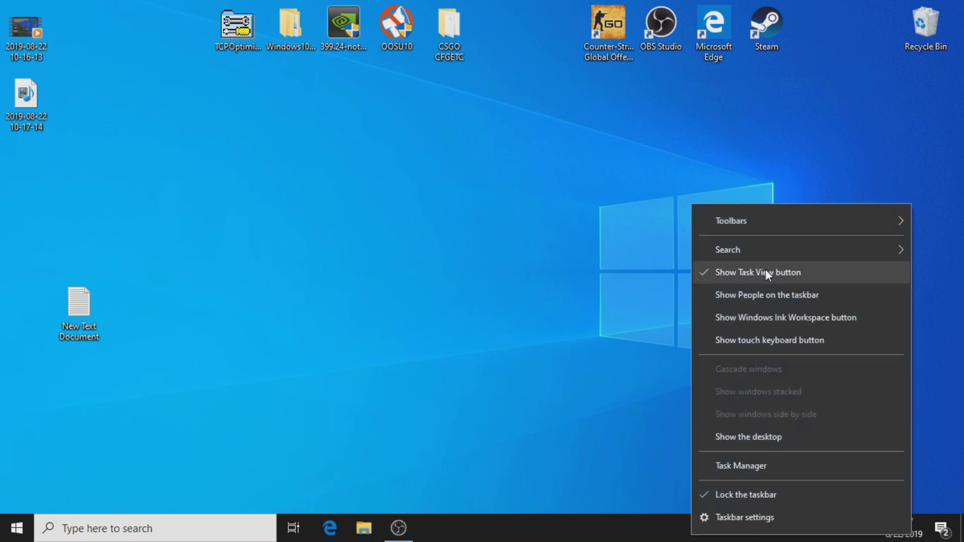
{"action": "mouse_move", "coordinate": [782, 259]}
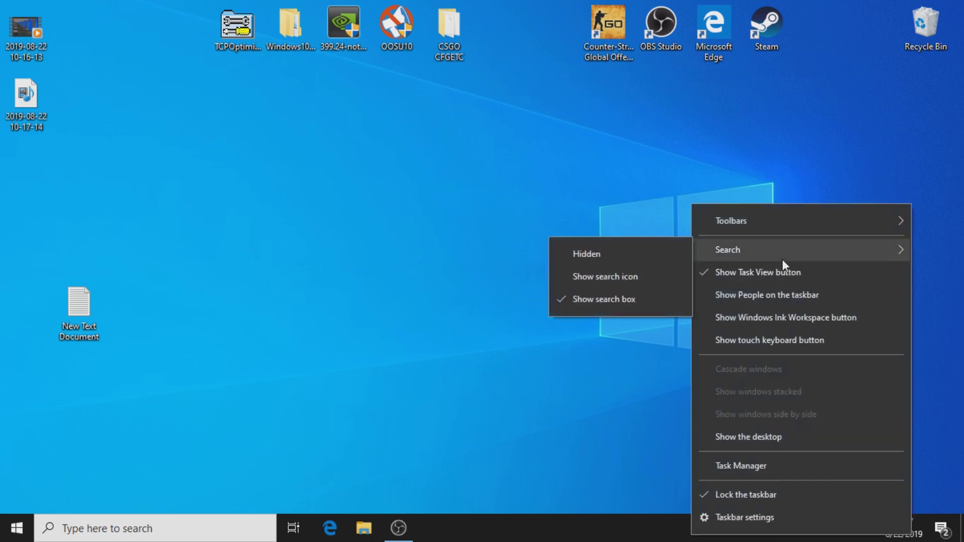
{"action": "left_click", "coordinate": [658, 256]}
{"action": "right_click", "coordinate": [582, 536]}
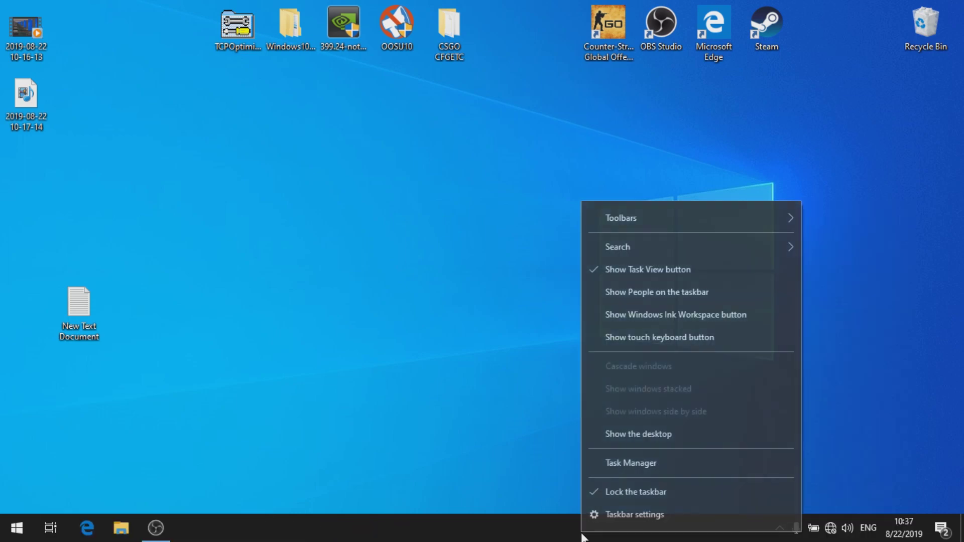
{"action": "left_click", "coordinate": [643, 276]}
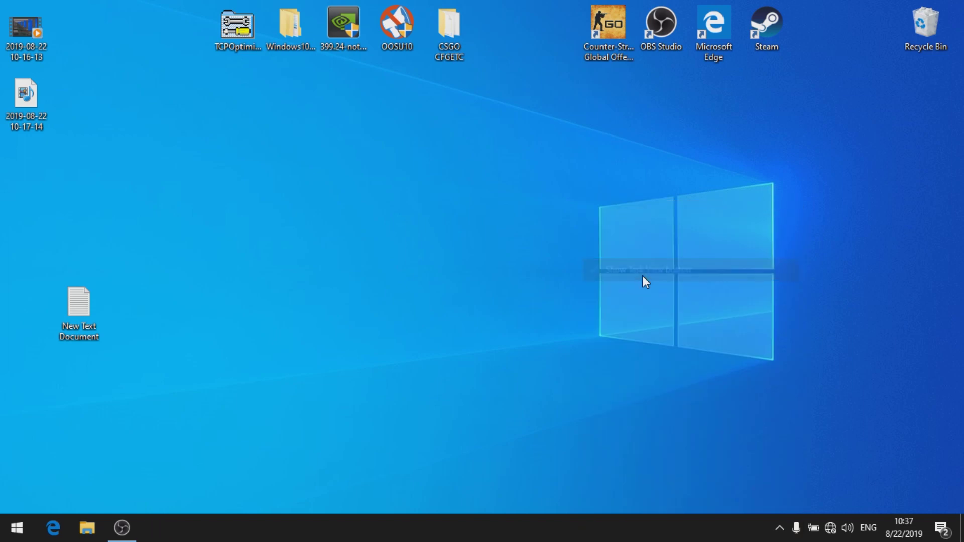
Look through the contents of the Windows10Debloater-master folder on the desktop, including its inner folder of the same name
{"action": "double_click", "coordinate": [283, 22]}
{"action": "left_click", "coordinate": [381, 151]}
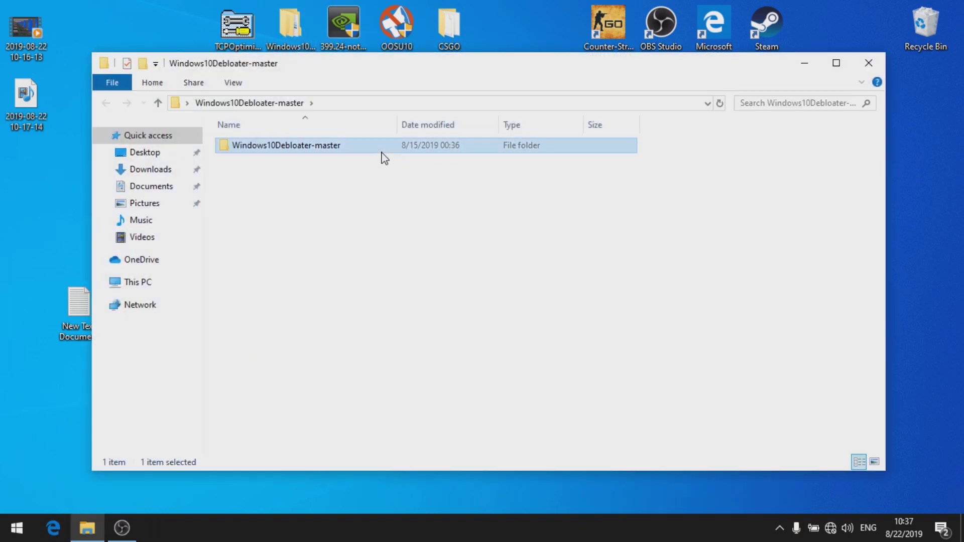
{"action": "double_click", "coordinate": [382, 151]}
{"action": "left_click_drag", "start_coordinate": [341, 70], "coordinate": [481, 75]}
{"action": "left_click", "coordinate": [295, 28]}
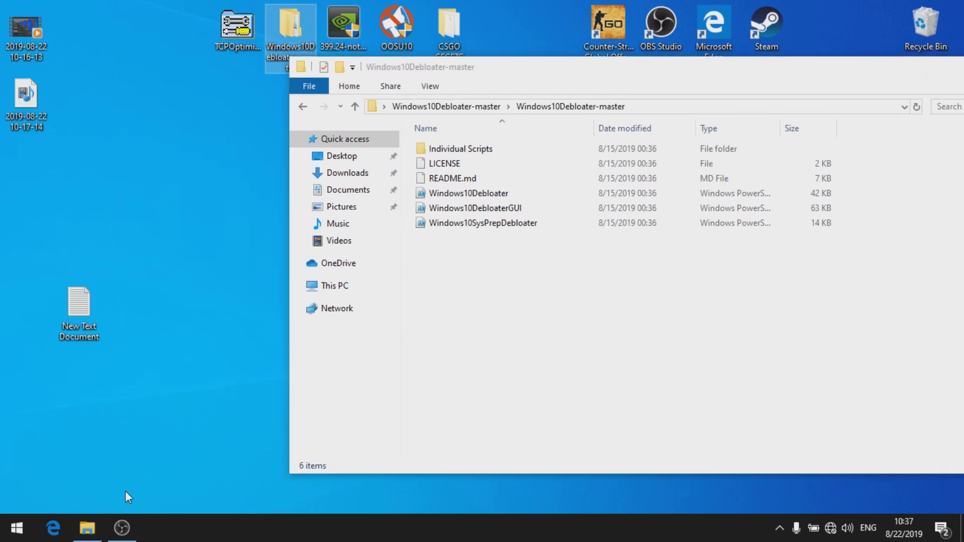
Search Google in Microsoft Edge for "debloater" and open the Sycnex/Windows10Debloater page on GitHub
{"action": "left_click", "coordinate": [52, 528]}
{"action": "type", "text": "deb"}
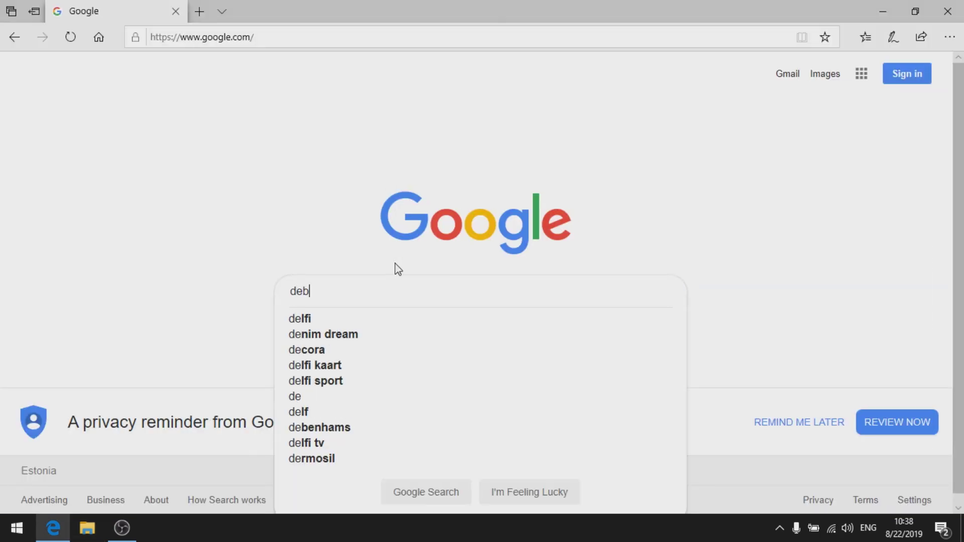
{"action": "type", "text": "loater"}
{"action": "key", "text": "Return"}
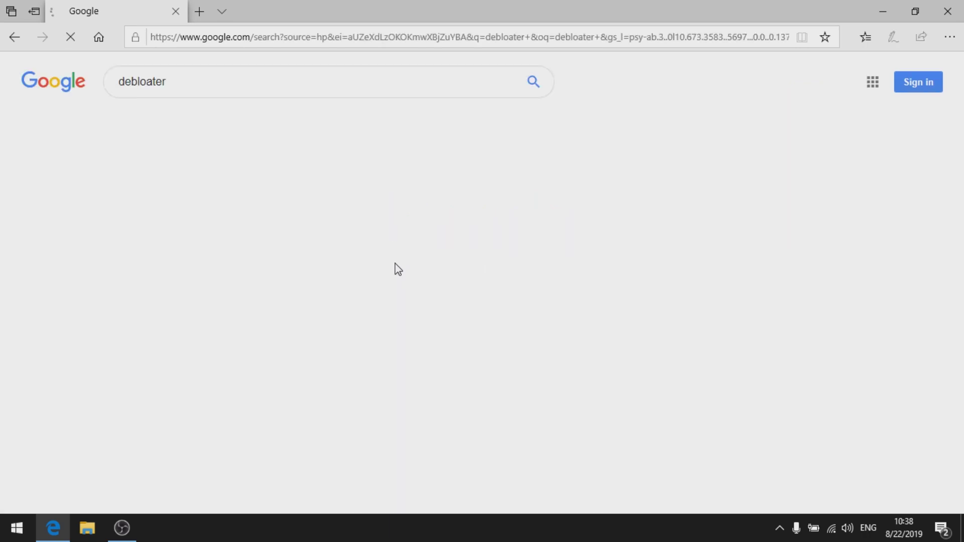
{"action": "scroll", "coordinate": [960, 171], "scroll_direction": "down", "scroll_amount": 6}
{"action": "scroll", "coordinate": [961, 178], "scroll_direction": "up", "scroll_amount": 1}
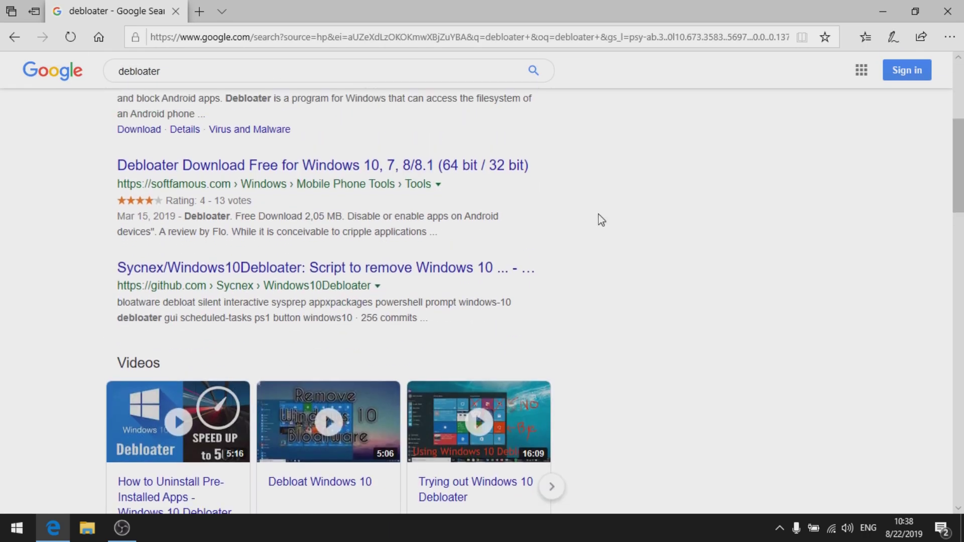
{"action": "left_click", "coordinate": [280, 274]}
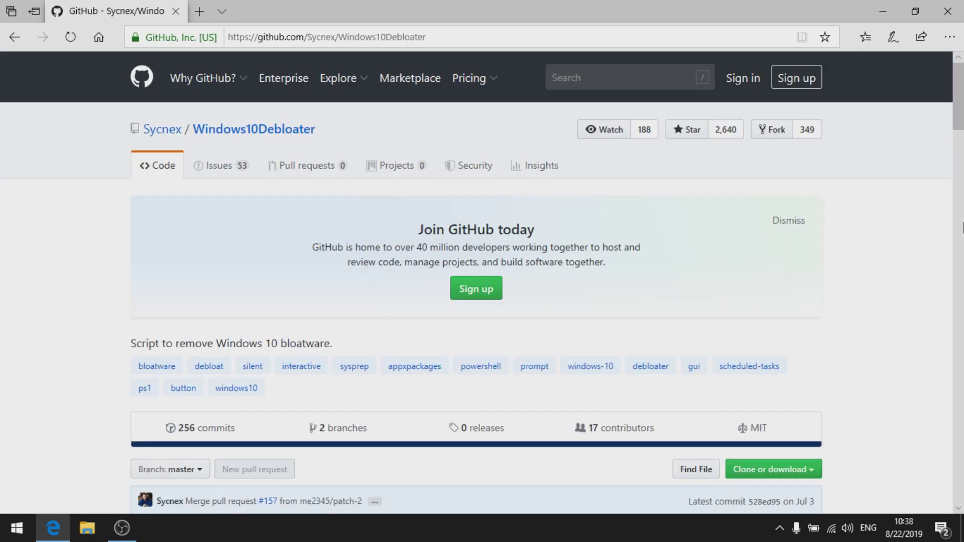
Download the Windows10Debloater repository as a ZIP file and close the browser
{"action": "scroll", "coordinate": [715, 270], "scroll_direction": "down", "scroll_amount": 3}
{"action": "left_click", "coordinate": [768, 255]}
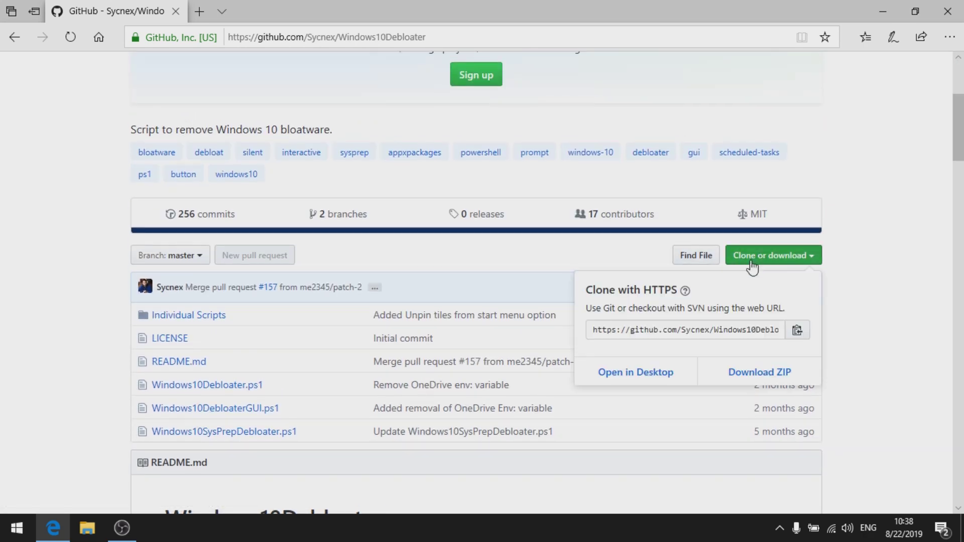
{"action": "left_click", "coordinate": [734, 372]}
{"action": "left_click", "coordinate": [621, 487]}
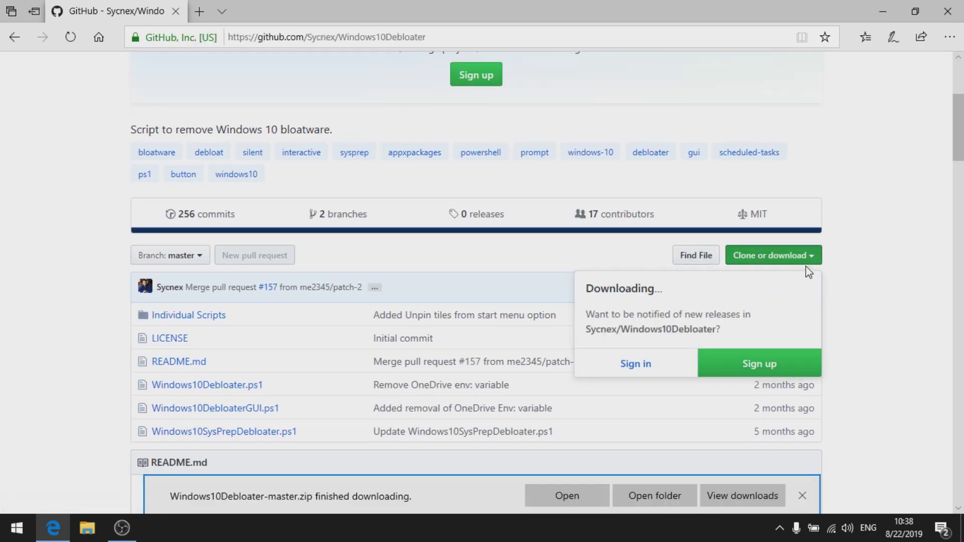
{"action": "left_click", "coordinate": [956, 8]}
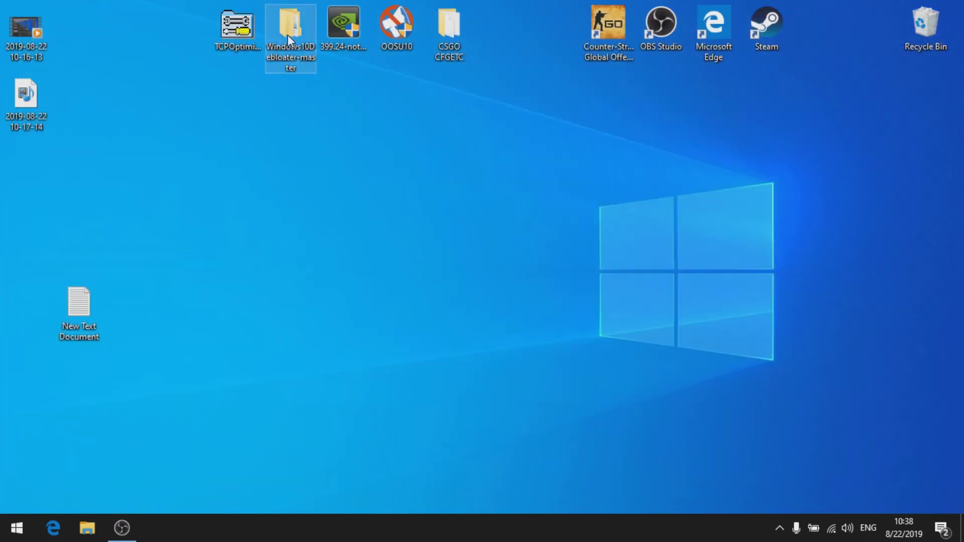
Open the Windows10DebloaterGUI script from the inner Windows10Debloater-master folder in Notepad and copy its entire text
{"action": "double_click", "coordinate": [290, 60]}
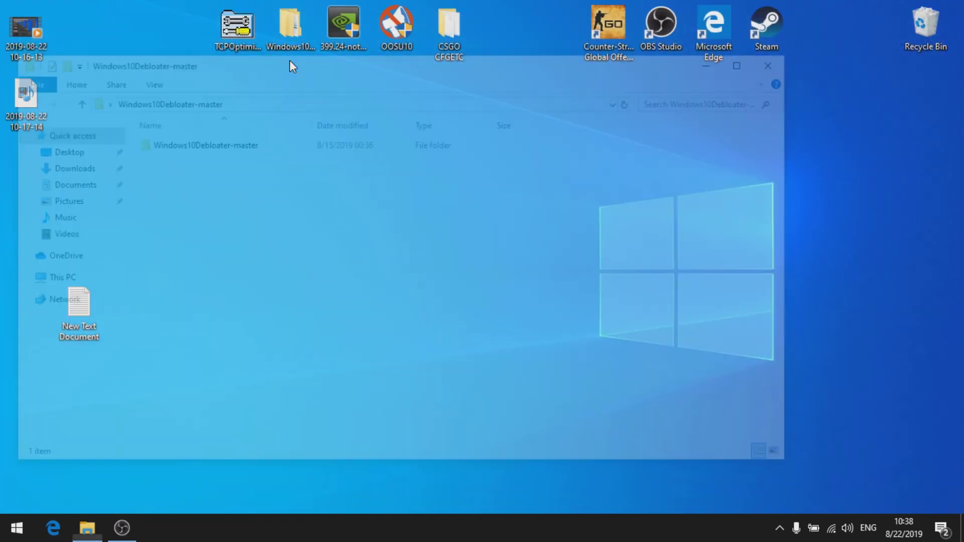
{"action": "double_click", "coordinate": [181, 147]}
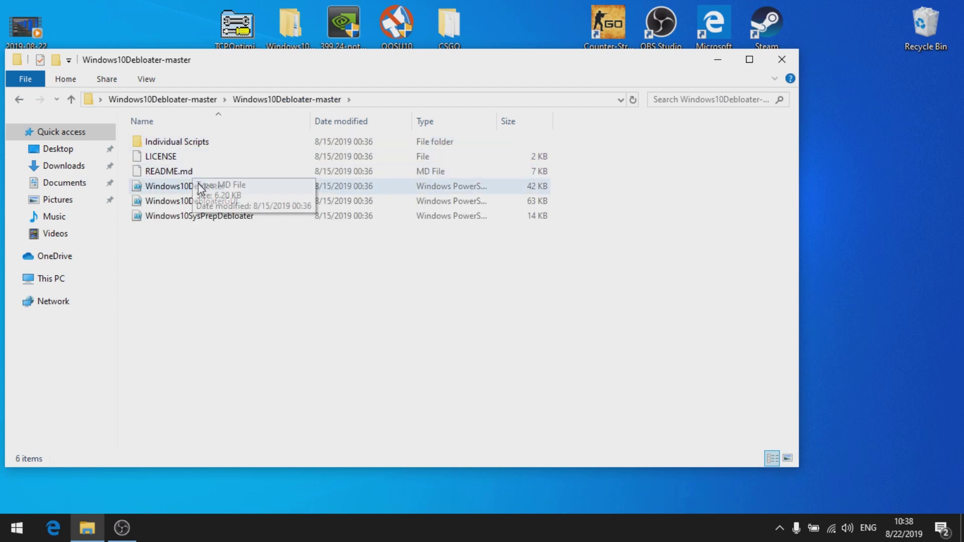
{"action": "left_click", "coordinate": [158, 206]}
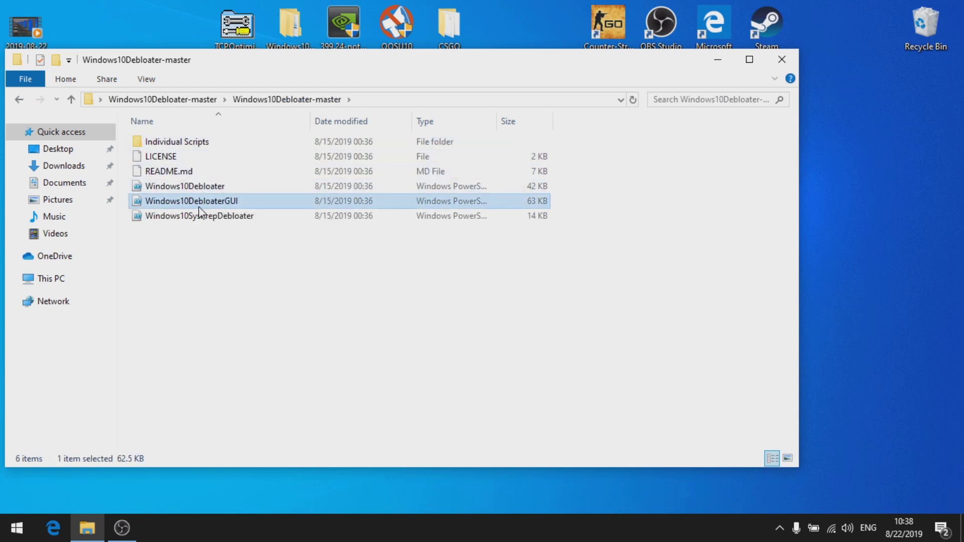
{"action": "right_click", "coordinate": [224, 203]}
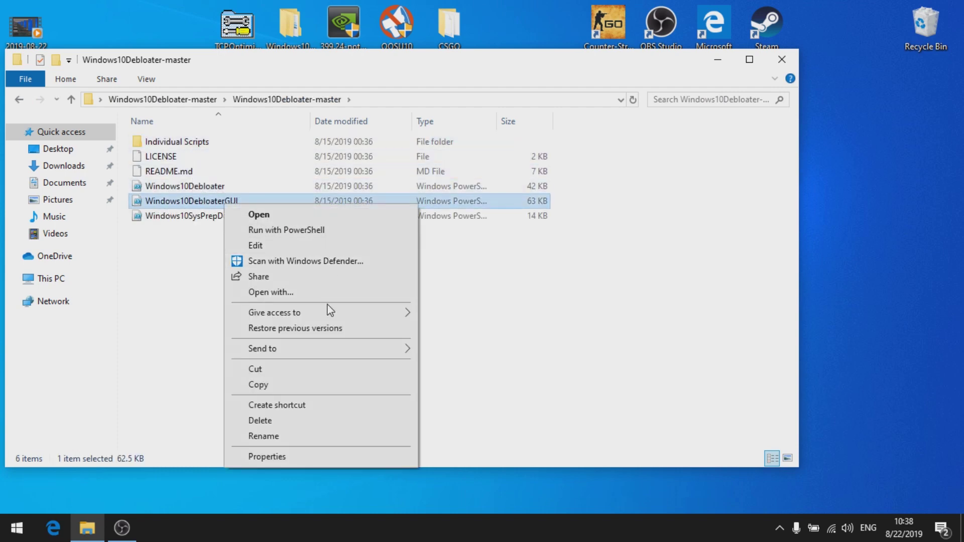
{"action": "left_click", "coordinate": [313, 292]}
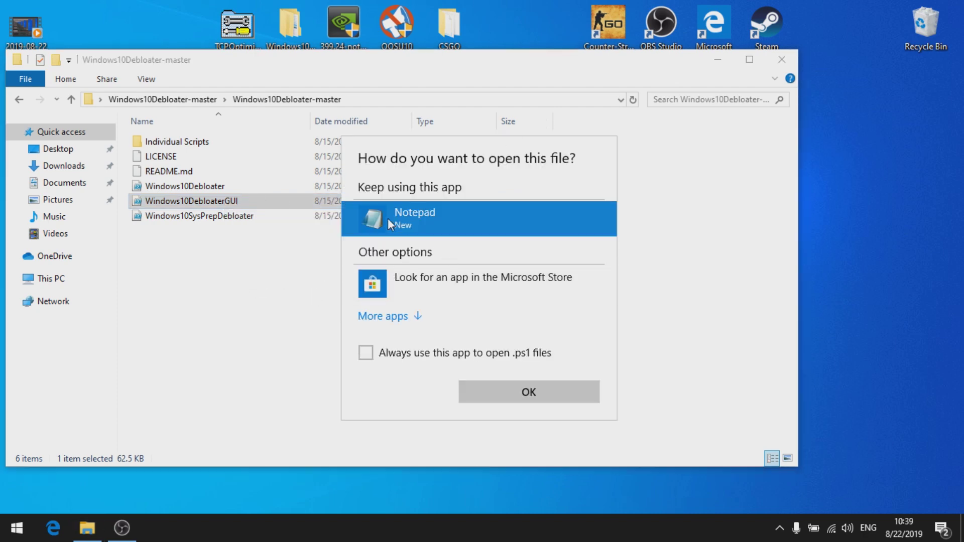
{"action": "left_click", "coordinate": [519, 391]}
{"action": "key", "text": "ctrl+a"}
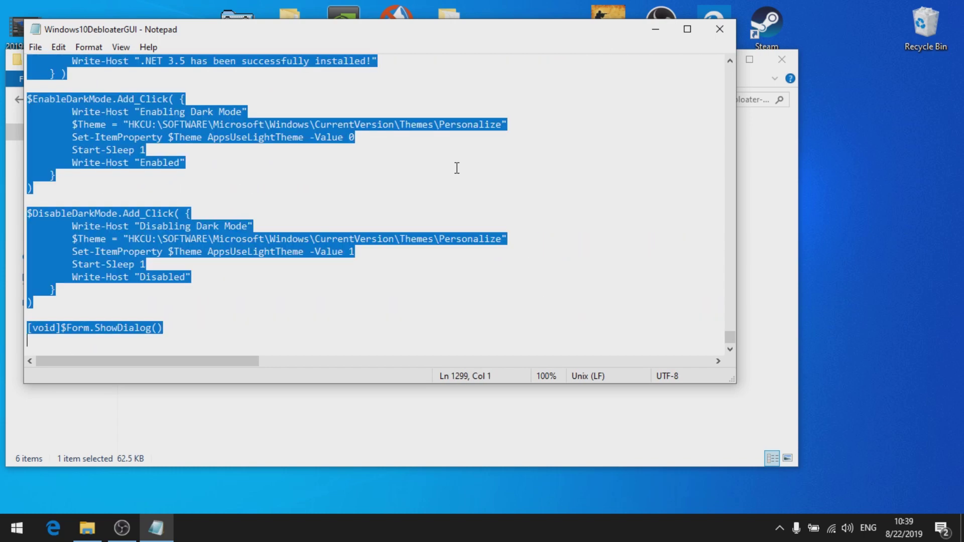
Start Windows PowerShell as administrator and run the copied Windows10DebloaterGUI script by pasting it there
{"action": "key", "text": "super"}
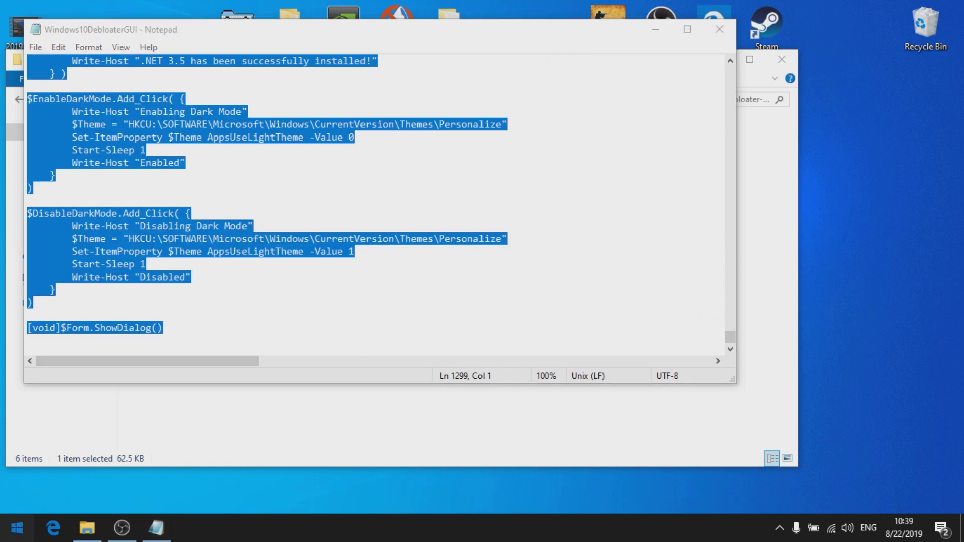
{"action": "type", "text": "powershell"}
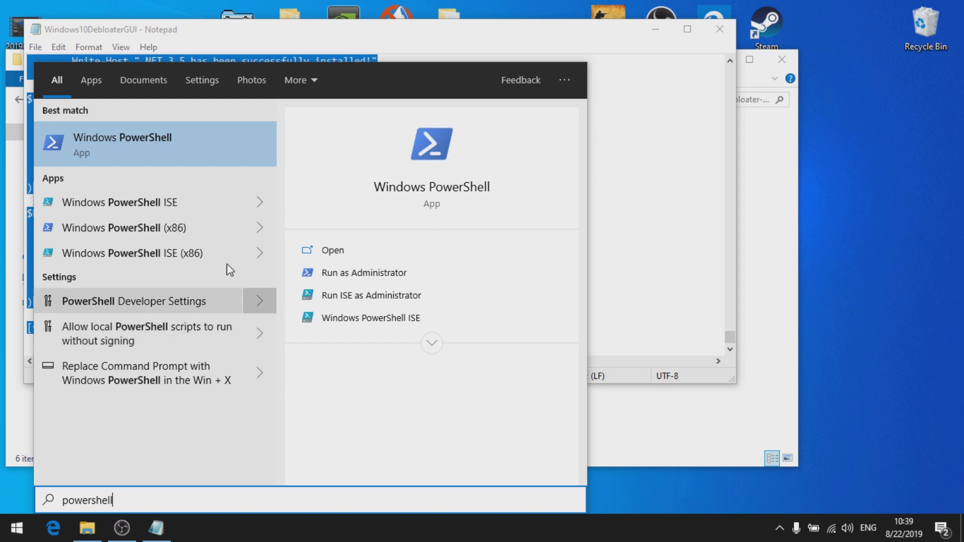
{"action": "left_click", "coordinate": [366, 273]}
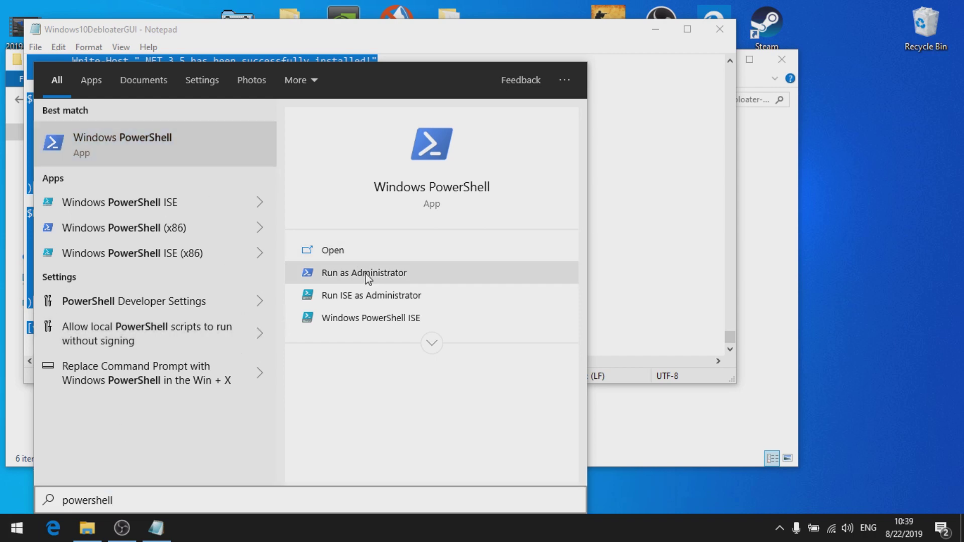
{"action": "left_click_drag", "start_coordinate": [583, 38], "coordinate": [587, 20]}
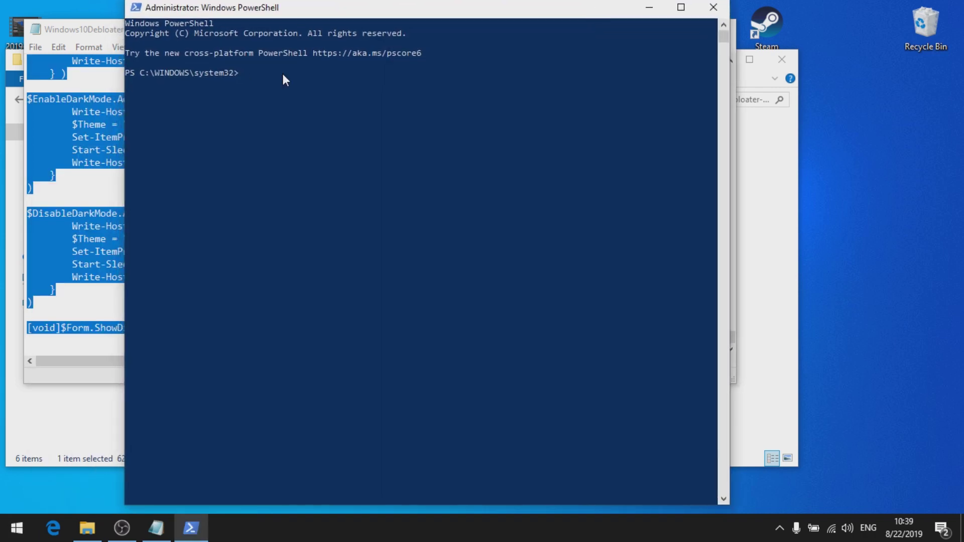
{"action": "right_click", "coordinate": [282, 73]}
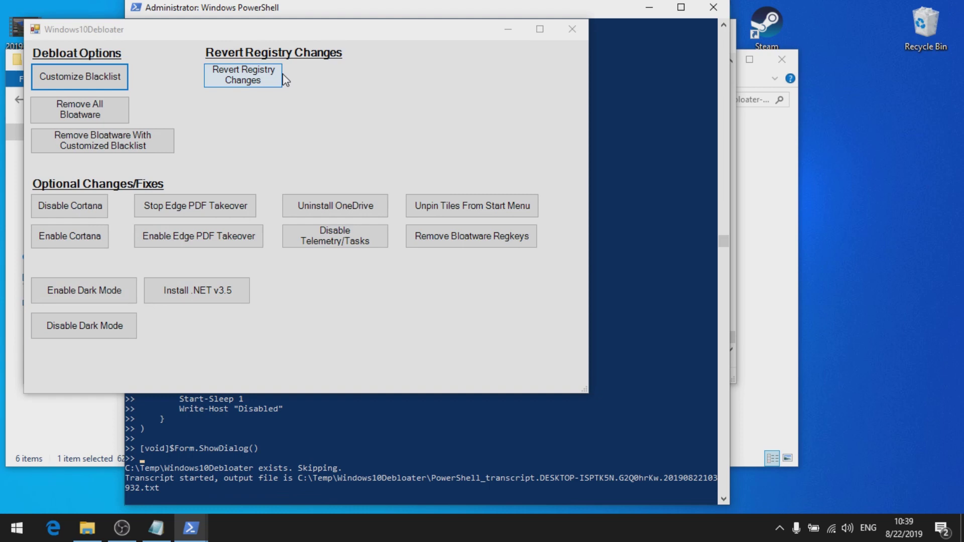
Open the blacklist customization and toggle the entries for Microsoft.WindowsStore and the six Microsoft Xbox packages
{"action": "left_click_drag", "start_coordinate": [374, 30], "coordinate": [719, 86]}
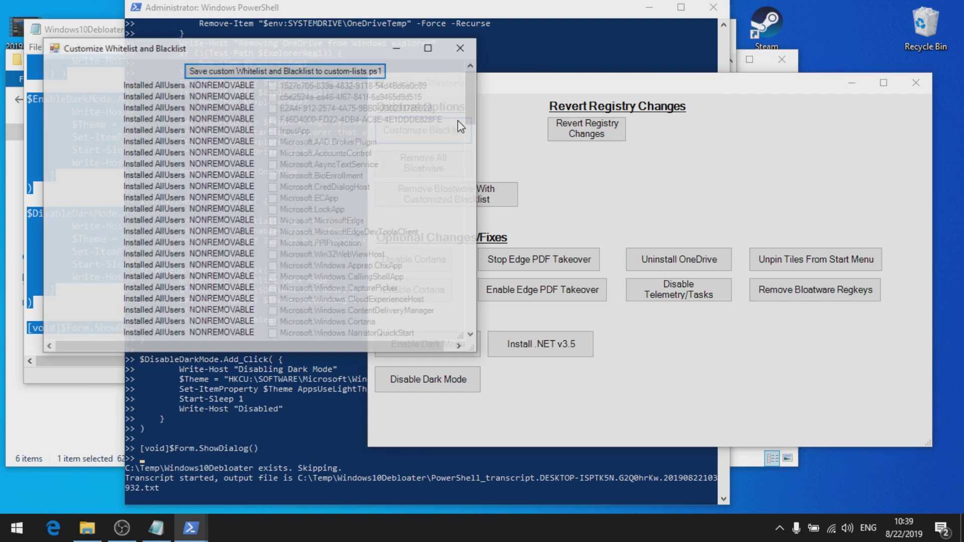
{"action": "left_click_drag", "start_coordinate": [468, 113], "coordinate": [436, 171]}
{"action": "left_click", "coordinate": [273, 181]}
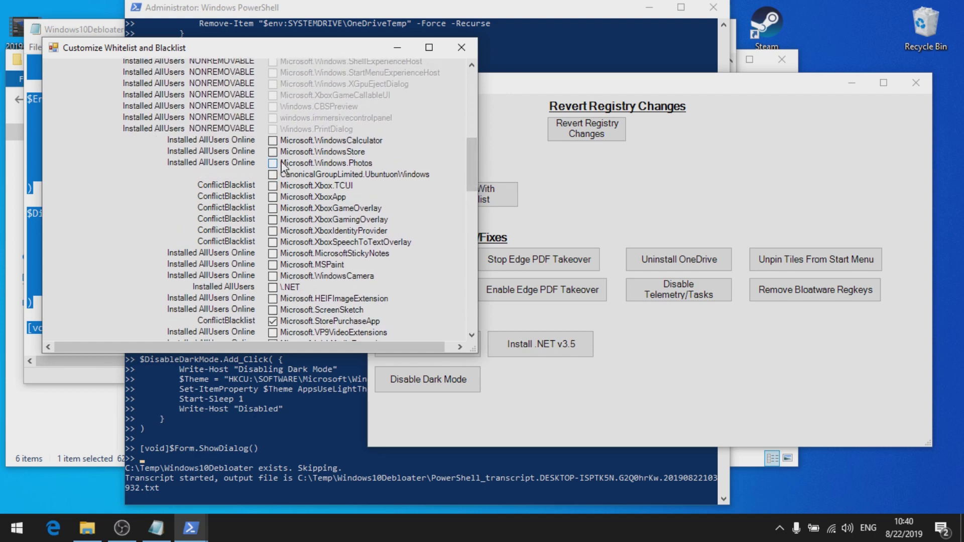
{"action": "left_click", "coordinate": [273, 152]}
{"action": "left_click", "coordinate": [272, 185]}
{"action": "left_click", "coordinate": [273, 197]}
{"action": "left_click", "coordinate": [272, 208]}
{"action": "left_click", "coordinate": [272, 220]}
{"action": "left_click", "coordinate": [273, 231]}
{"action": "left_click", "coordinate": [273, 242]}
{"action": "scroll", "coordinate": [471, 189], "scroll_direction": "down", "scroll_amount": 3}
Close the whitelist and blacklist customization and remove the bloatware with the customized blacklist
{"action": "left_click_drag", "start_coordinate": [471, 189], "coordinate": [470, 100]}
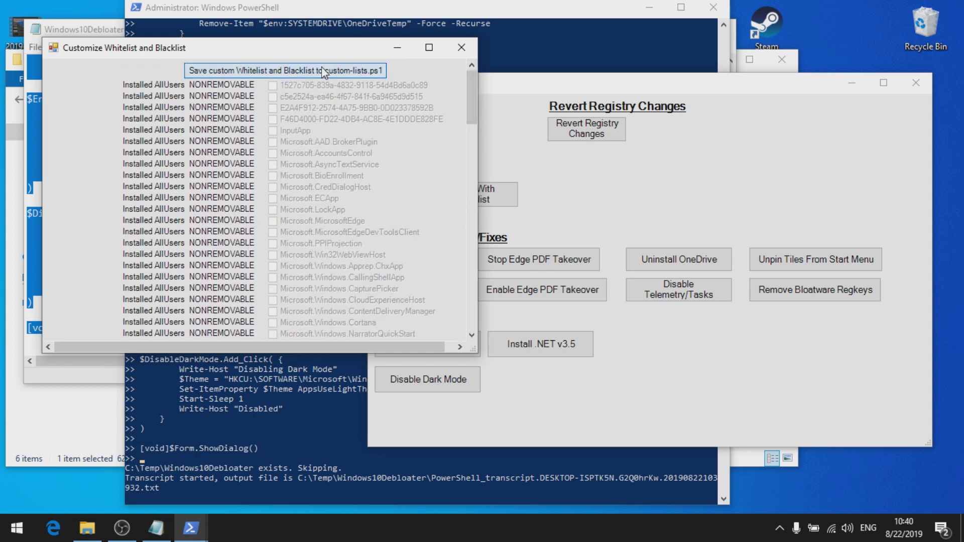
{"action": "left_click", "coordinate": [465, 51]}
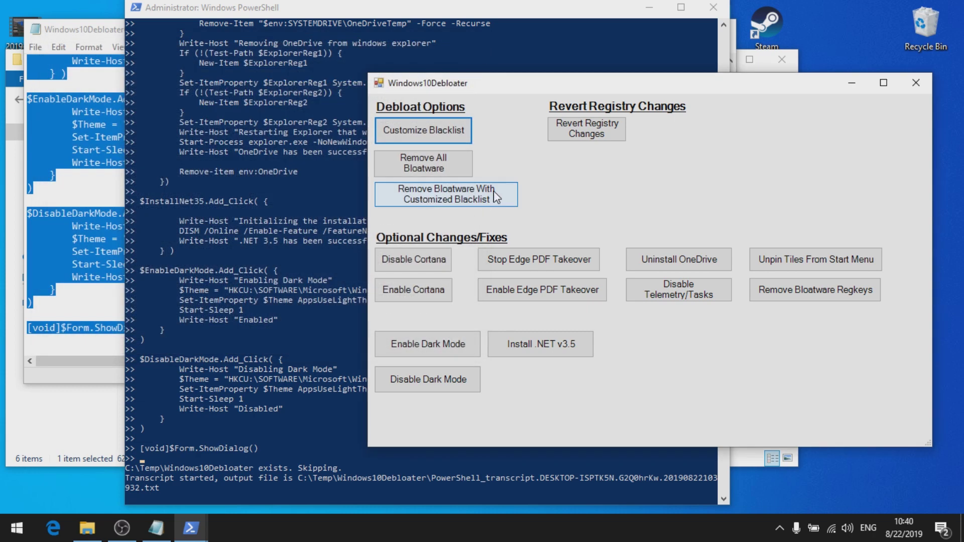
{"action": "left_click", "coordinate": [436, 203]}
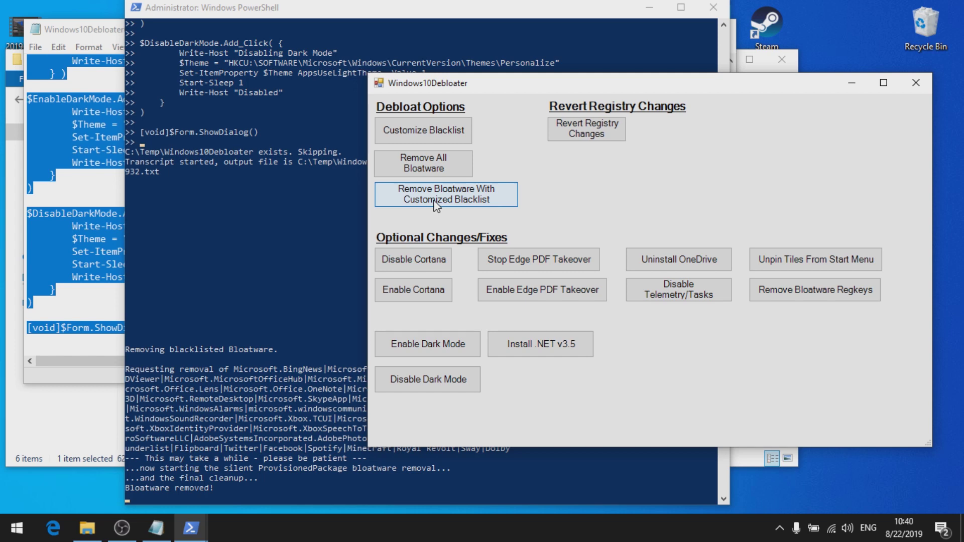
Apply the optional fixes that disable Cortana, stop the Edge PDF takeover, uninstall OneDrive and disable telemetry and its tasks
{"action": "left_click", "coordinate": [422, 271]}
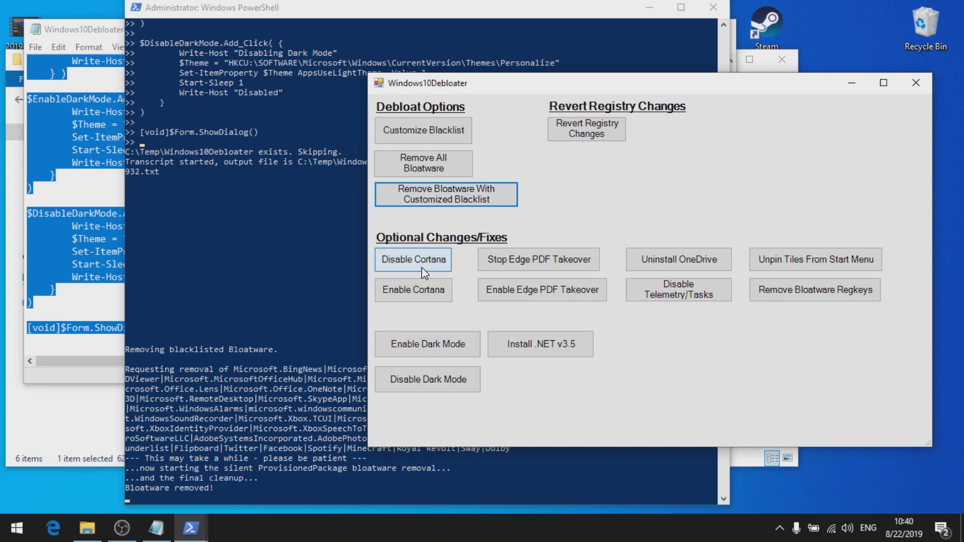
{"action": "left_click", "coordinate": [511, 265]}
{"action": "left_click", "coordinate": [680, 267]}
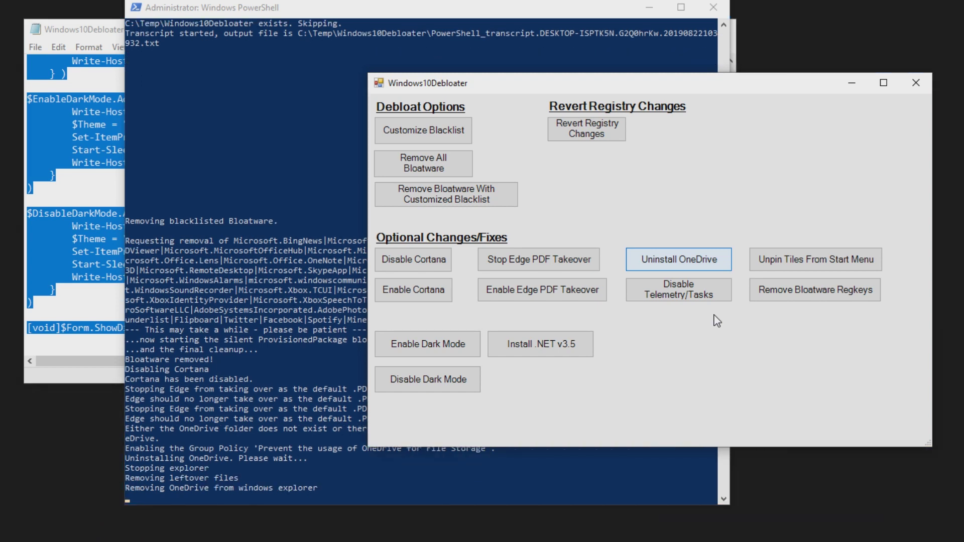
{"action": "left_click", "coordinate": [653, 288]}
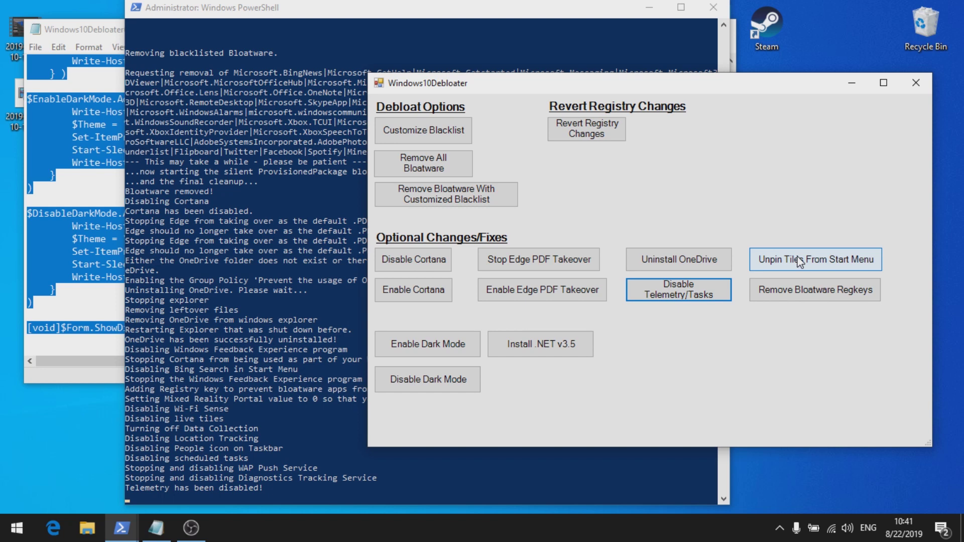
Run Windows10Debloater's option to unpin tiles from the Start menu and uninstall Office from its remaining Start tile
{"action": "left_click", "coordinate": [798, 262]}
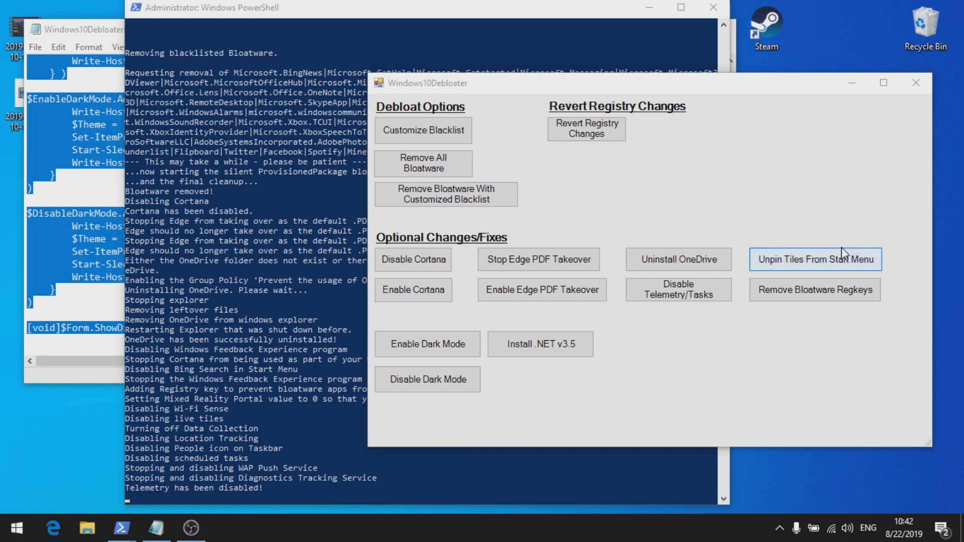
{"action": "left_click", "coordinate": [753, 257]}
{"action": "right_click", "coordinate": [246, 140]}
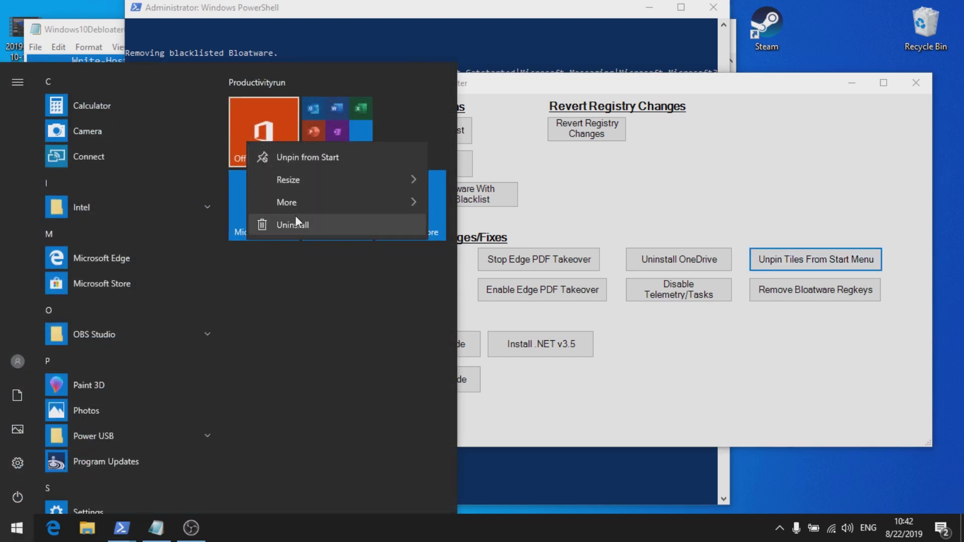
{"action": "left_click", "coordinate": [295, 222]}
{"action": "left_click", "coordinate": [330, 75]}
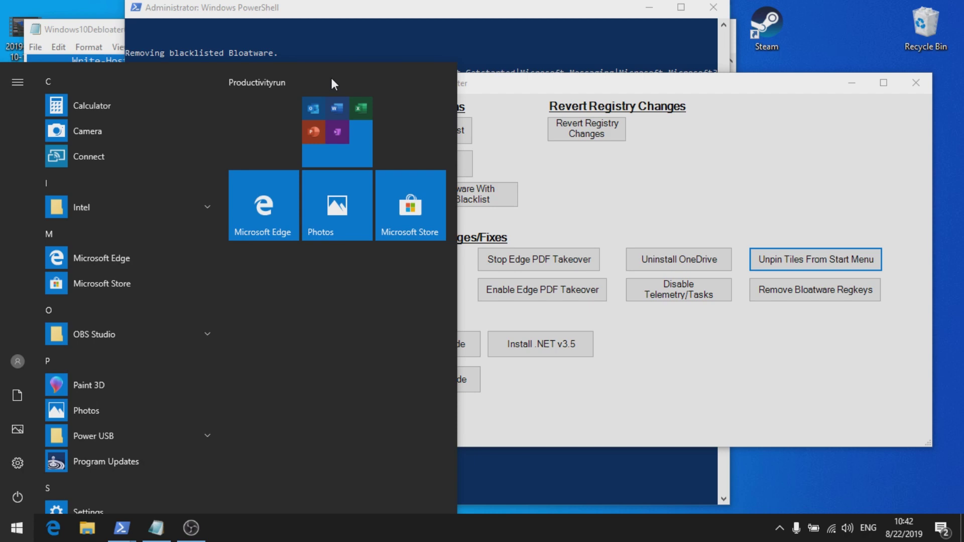
Unpin the Office apps folder, Microsoft Edge and Photos tiles from the Start menu, closing the Microsoft Store window
{"action": "right_click", "coordinate": [311, 125]}
{"action": "left_click", "coordinate": [369, 141]}
{"action": "right_click", "coordinate": [276, 200]}
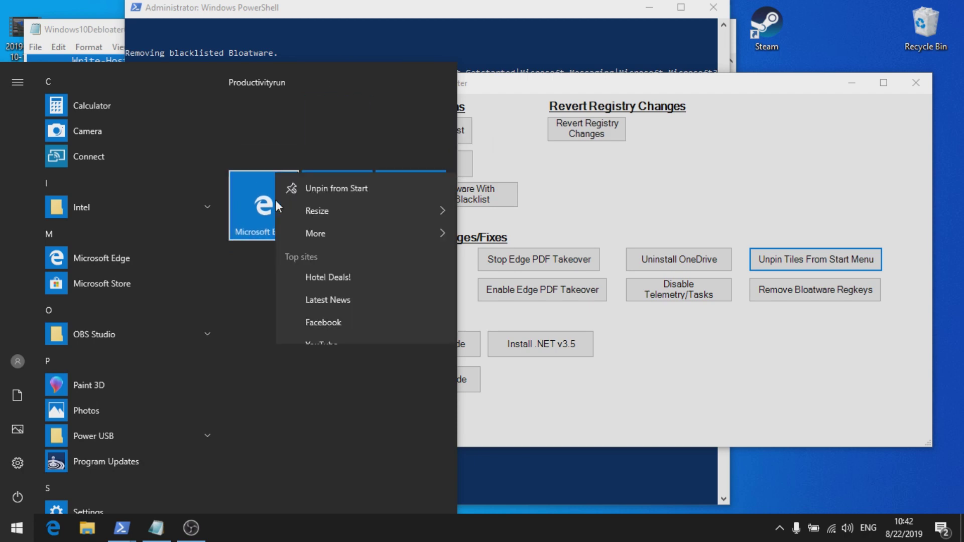
{"action": "left_click", "coordinate": [384, 19]}
{"action": "right_click", "coordinate": [336, 194]}
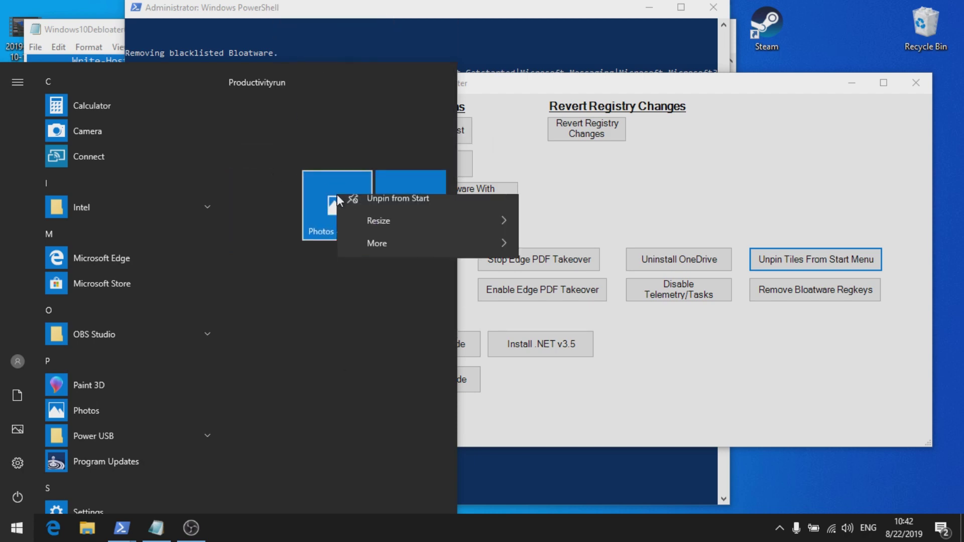
{"action": "left_click", "coordinate": [419, 208]}
{"action": "left_click", "coordinate": [399, 208]}
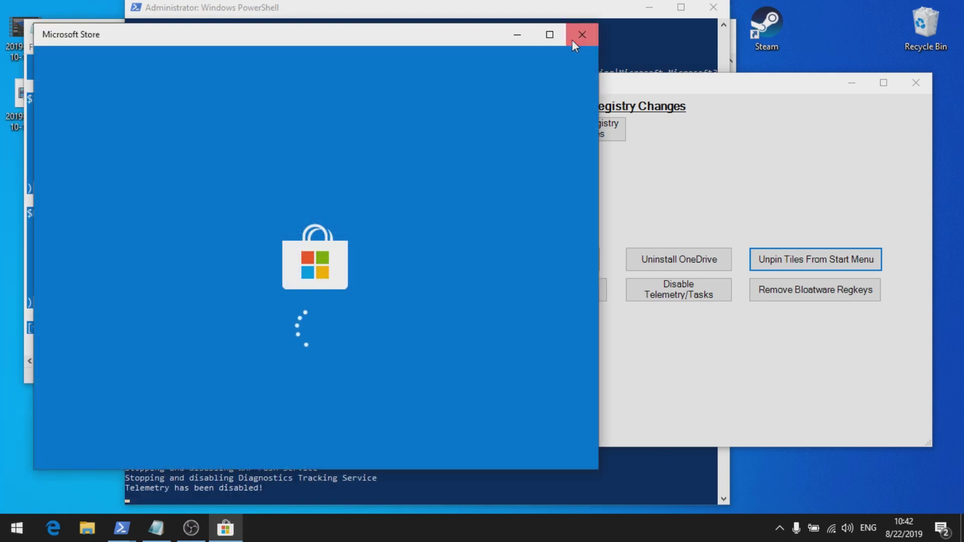
{"action": "left_click", "coordinate": [581, 34]}
Unpin the Microsoft Store tile from Start, check the Start menu and return to the debloater
{"action": "left_click", "coordinate": [16, 528]}
{"action": "right_click", "coordinate": [411, 217]}
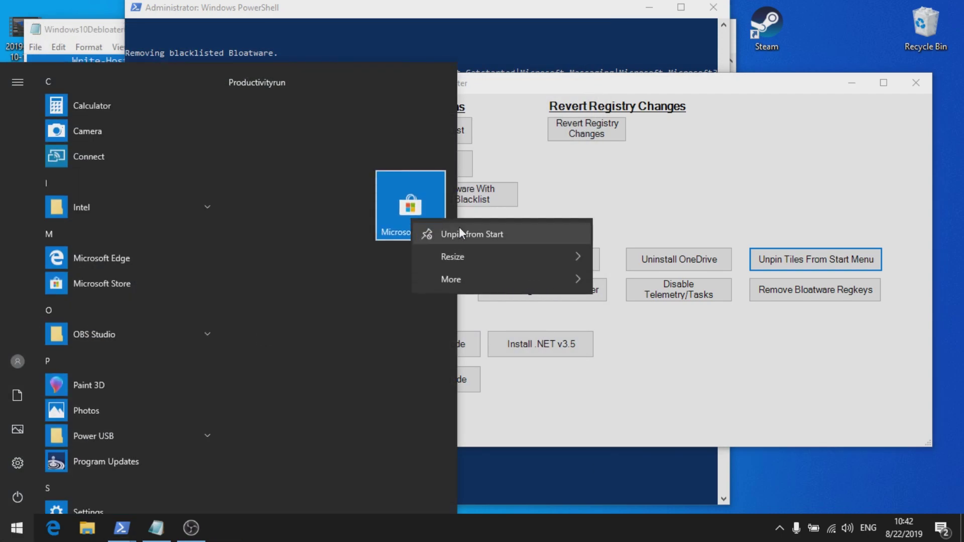
{"action": "left_click", "coordinate": [459, 226]}
{"action": "key", "text": "Escape"}
{"action": "key", "text": "super"}
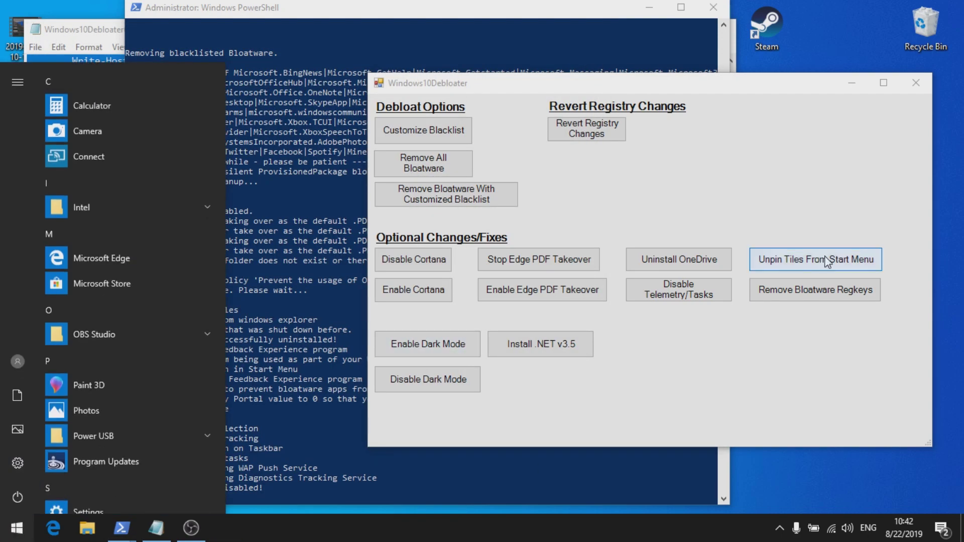
{"action": "left_click", "coordinate": [799, 336]}
Remove the bloatware registry keys, and close Windows10Debloater, PowerShell and the script in Notepad
{"action": "left_click", "coordinate": [818, 290]}
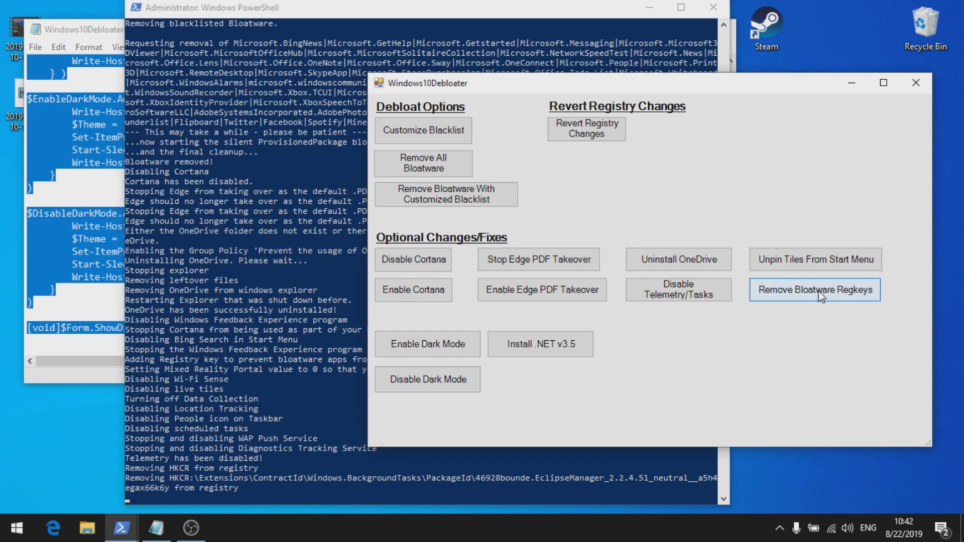
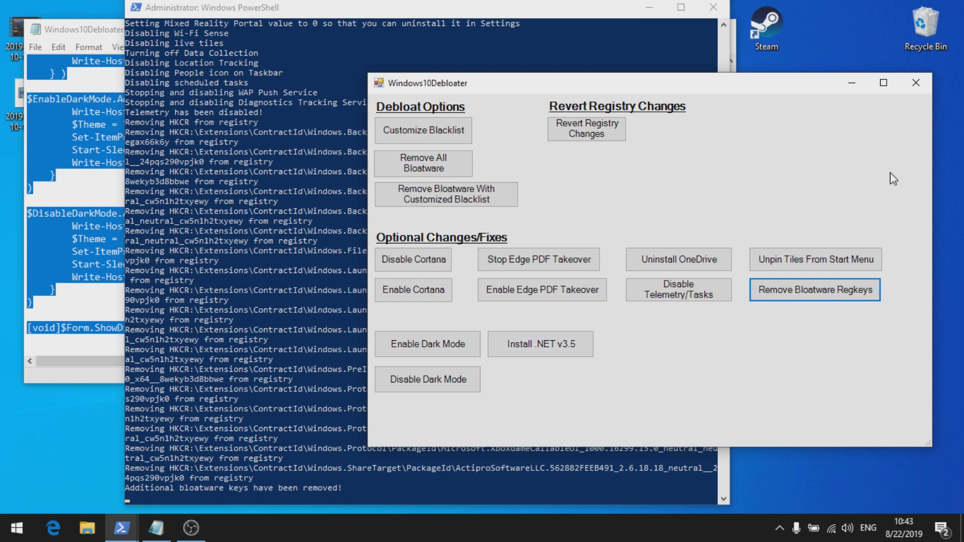
{"action": "left_click", "coordinate": [920, 85]}
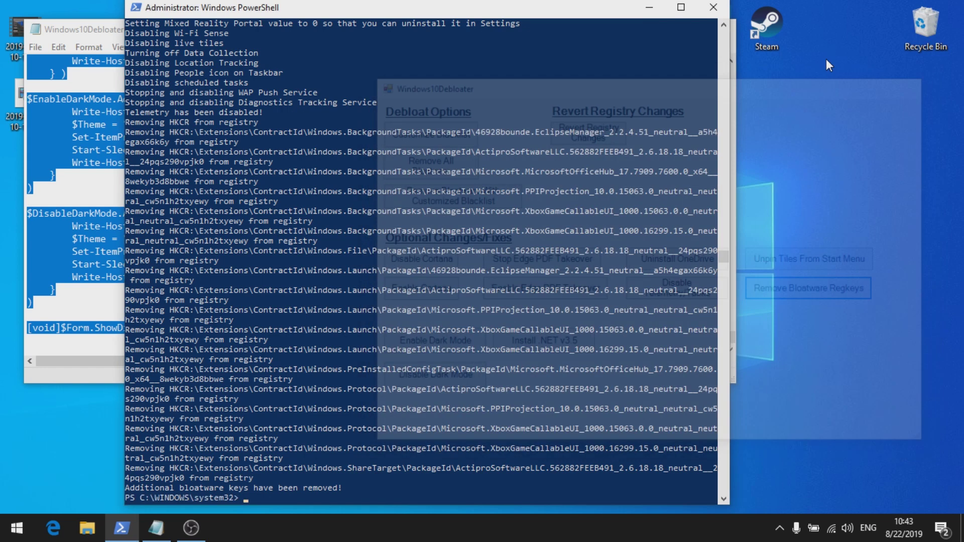
{"action": "left_click", "coordinate": [713, 10]}
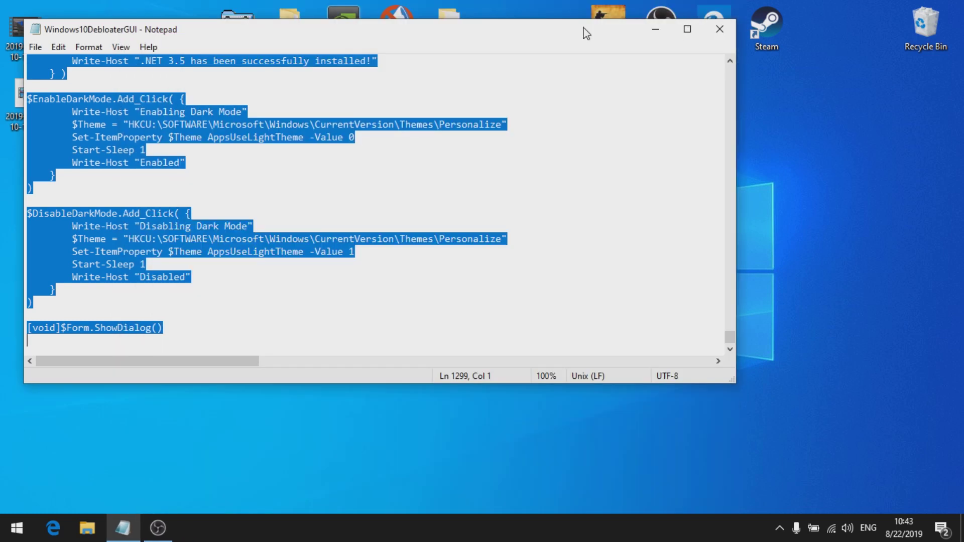
{"action": "left_click", "coordinate": [723, 29]}
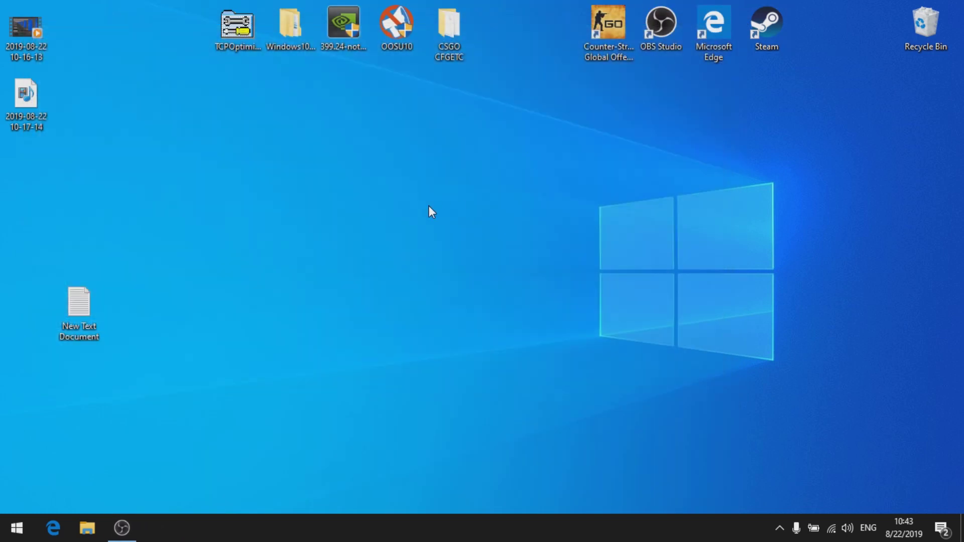
Delete the NVIDIA 399.24 notebook driver installer from the desktop
{"action": "left_click", "coordinate": [345, 38]}
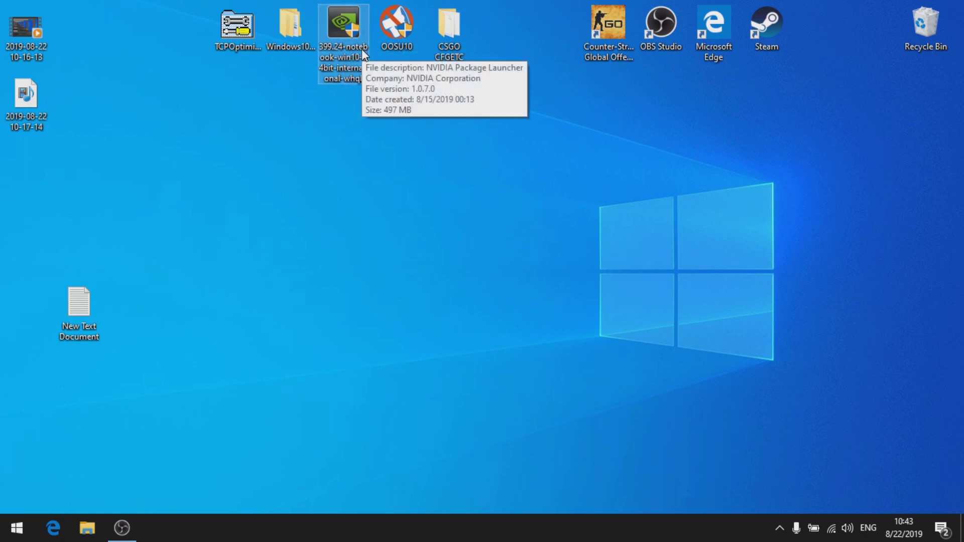
{"action": "key", "text": "Delete"}
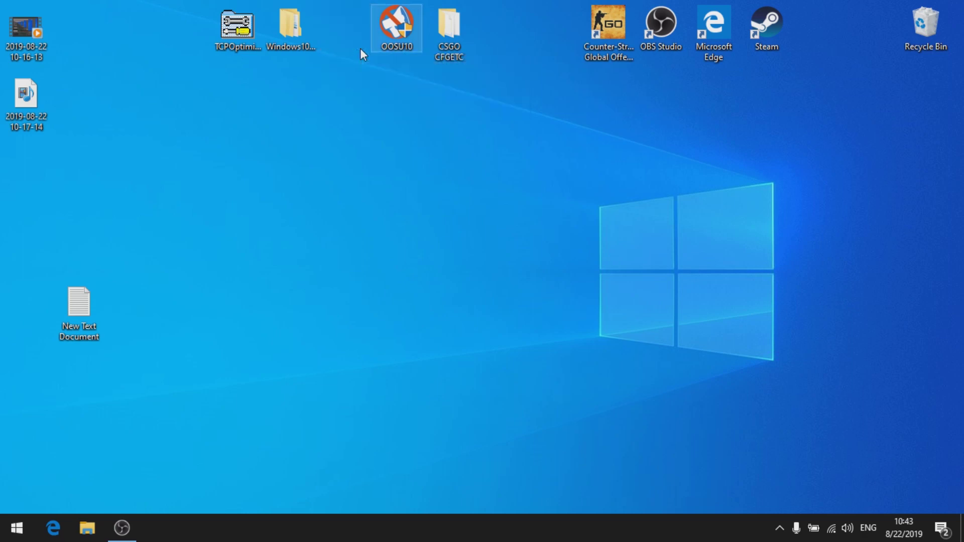
{"action": "left_click", "coordinate": [405, 31]}
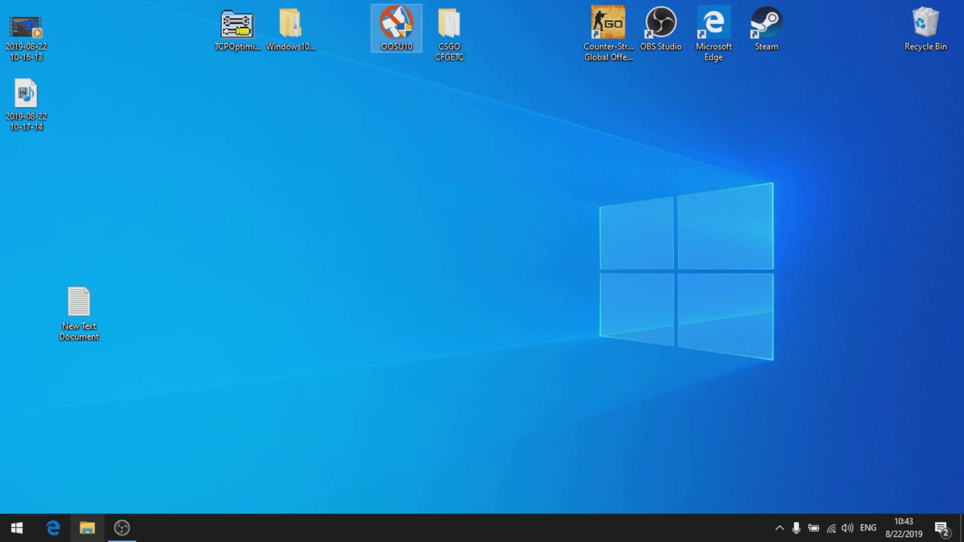
Open Microsoft Edge, search the web for shutup10 and open the official O&O ShutUp10 page on oo-software.com
{"action": "left_click", "coordinate": [53, 528]}
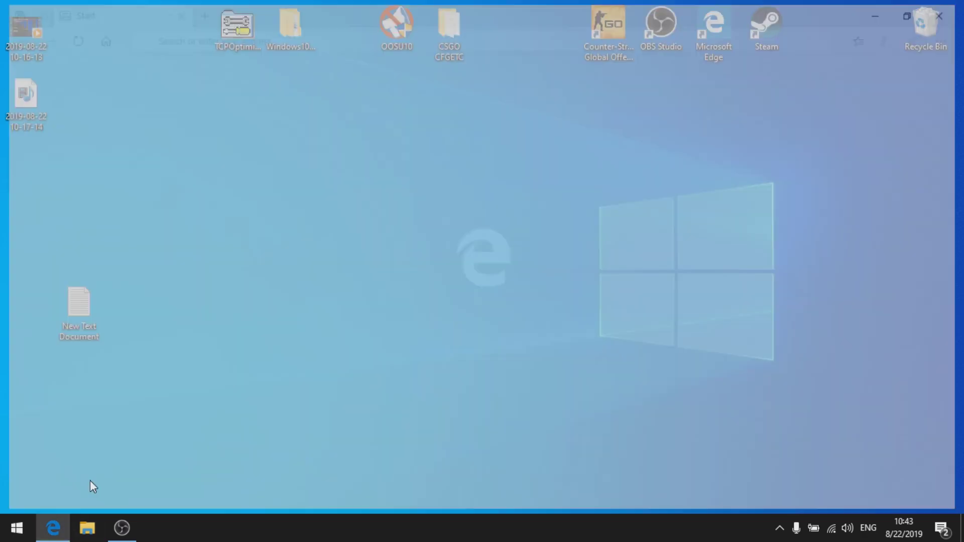
{"action": "type", "text": "s"}
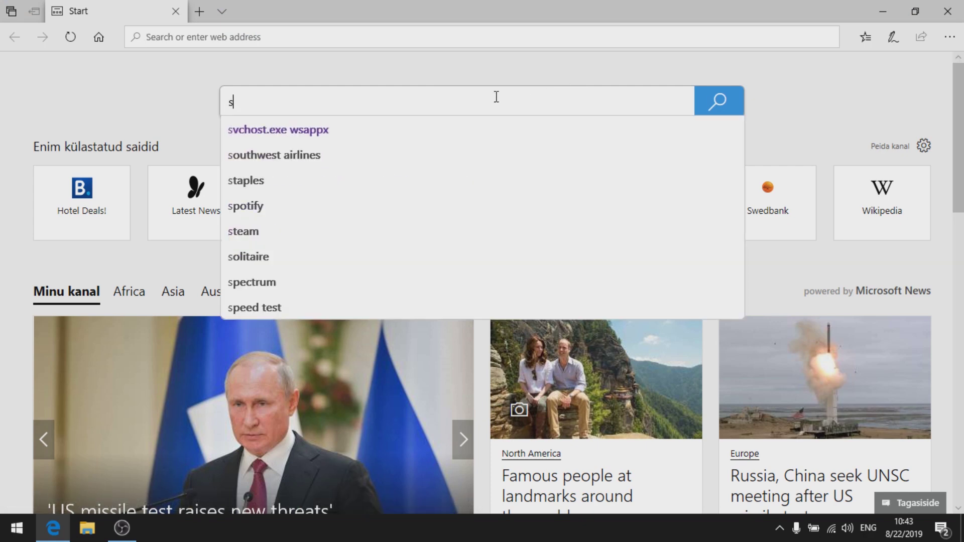
{"action": "type", "text": "hutup10"}
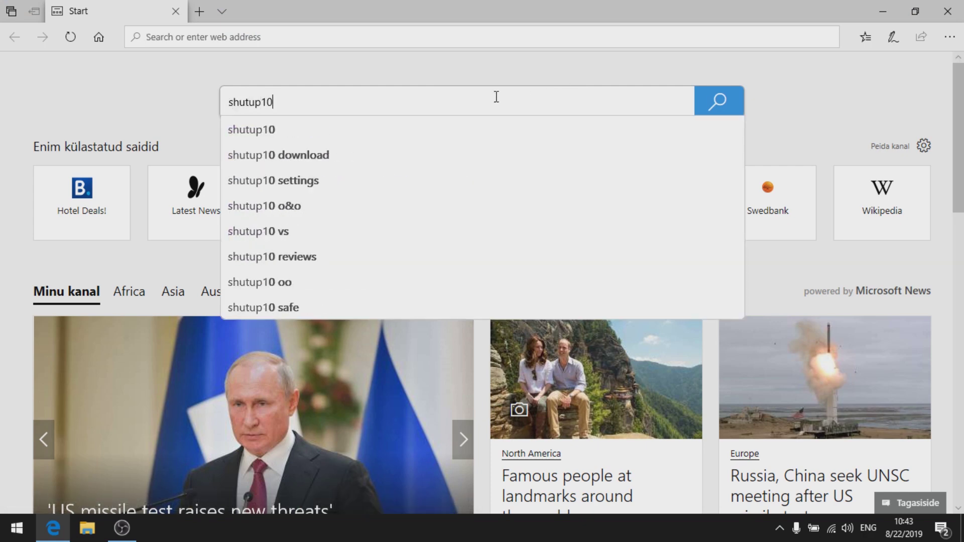
{"action": "key", "text": "Return"}
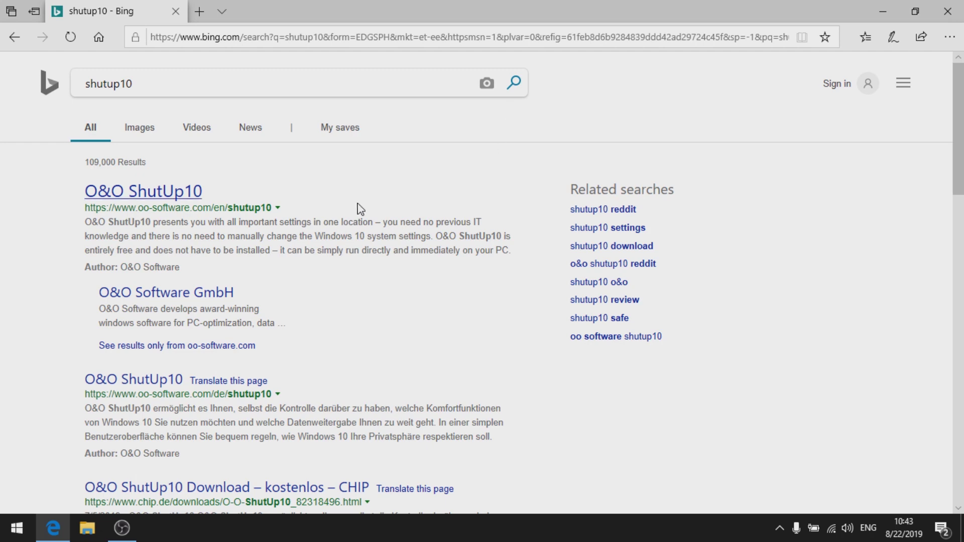
{"action": "left_click", "coordinate": [157, 193]}
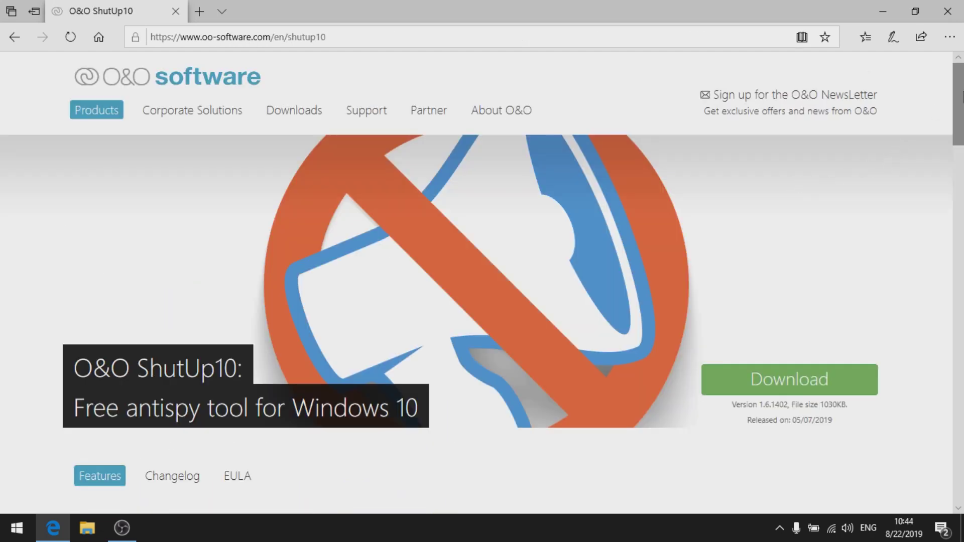
Download O&O ShutUp10 from its product page and save the file
{"action": "scroll", "coordinate": [962, 95], "scroll_direction": "down", "scroll_amount": 3}
{"action": "scroll", "coordinate": [868, 169], "scroll_direction": "up", "scroll_amount": 3}
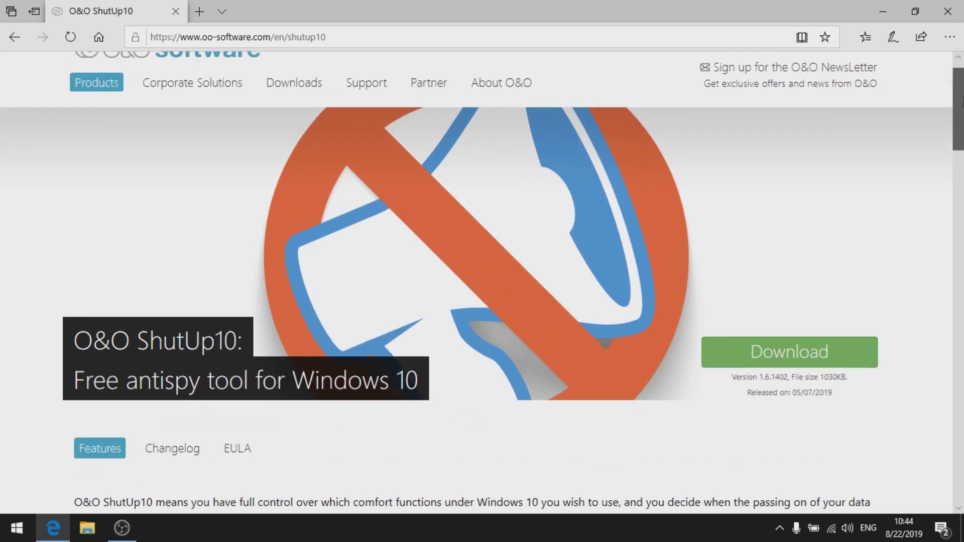
{"action": "left_click", "coordinate": [868, 169]}
{"action": "left_click", "coordinate": [621, 494]}
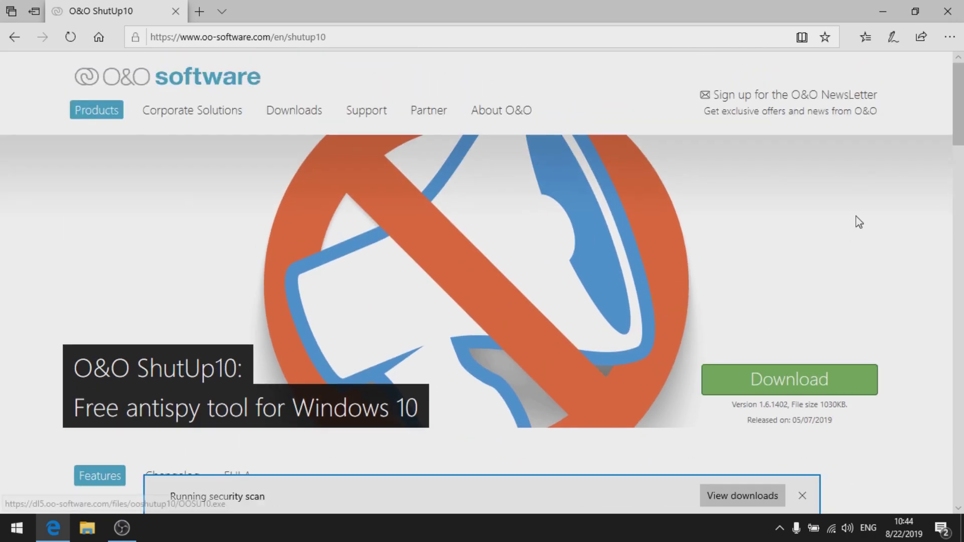
Minimize the browser, launch OOSU10 from the desktop and choose to apply only the recommended settings
{"action": "left_click", "coordinate": [883, 12]}
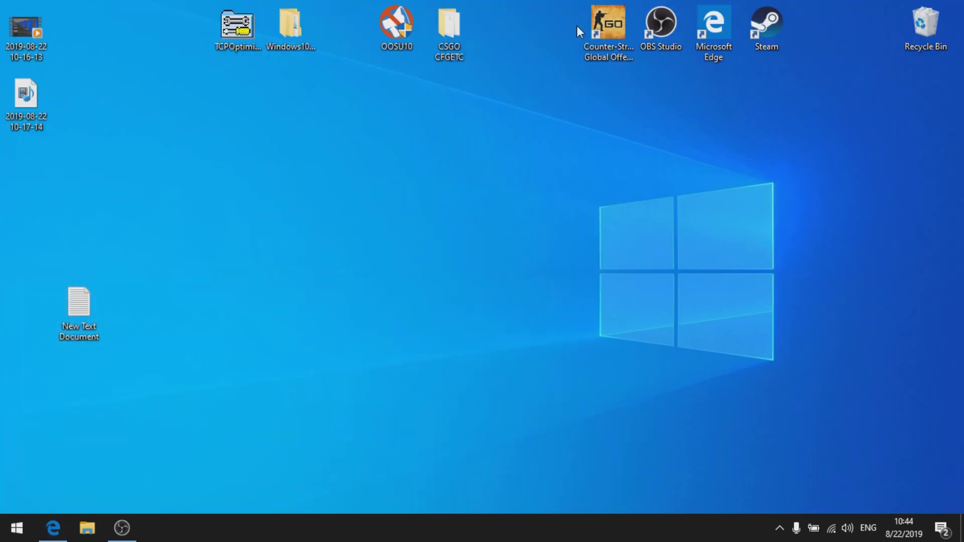
{"action": "double_click", "coordinate": [395, 27]}
{"action": "left_click", "coordinate": [312, 89]}
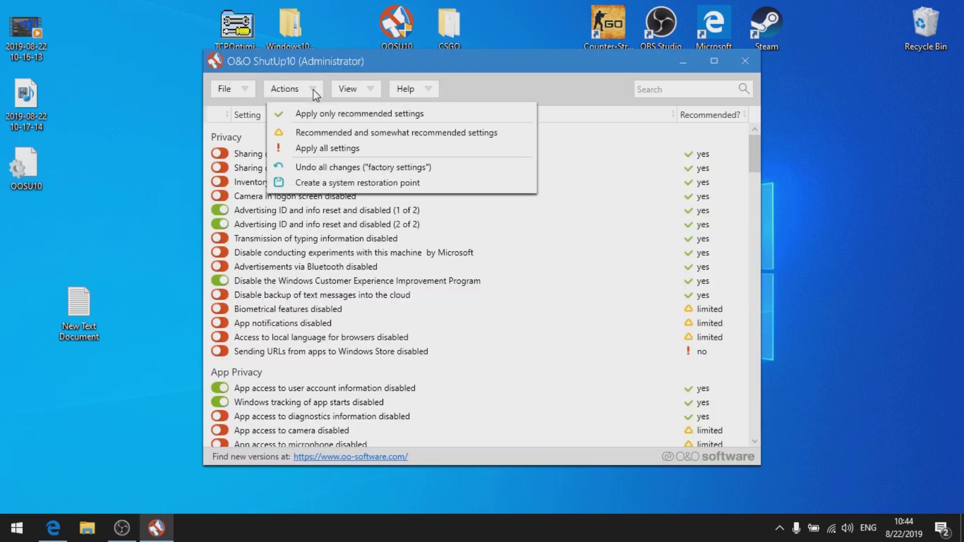
{"action": "left_click", "coordinate": [346, 117]}
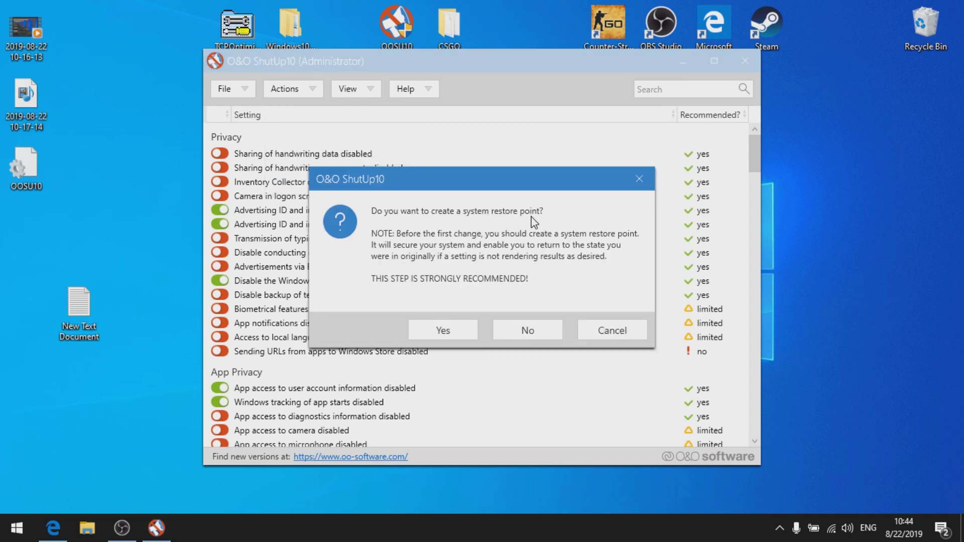
Apply the recommended privacy settings without creating a system restore point, and close O&O ShutUp10 without restarting Windows
{"action": "left_click", "coordinate": [548, 331]}
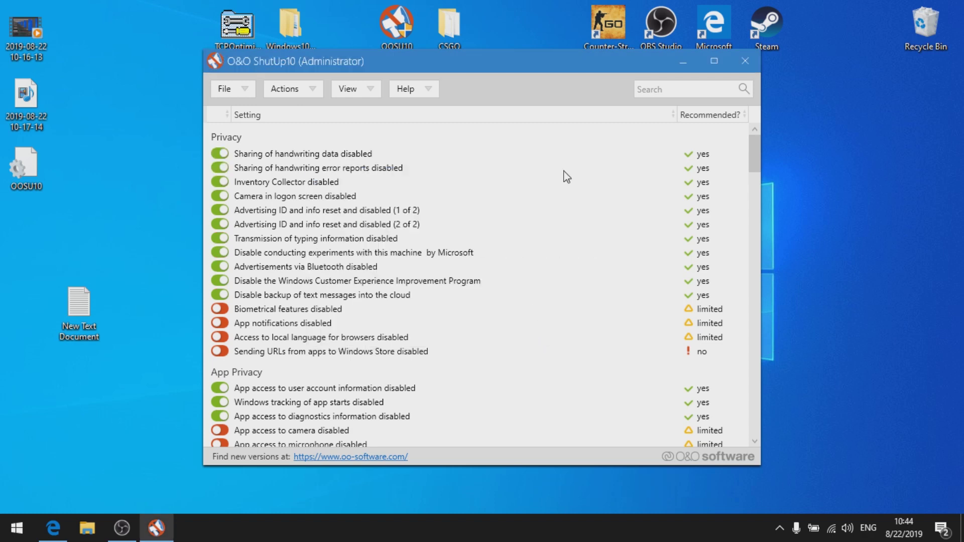
{"action": "key", "text": "alt+F4"}
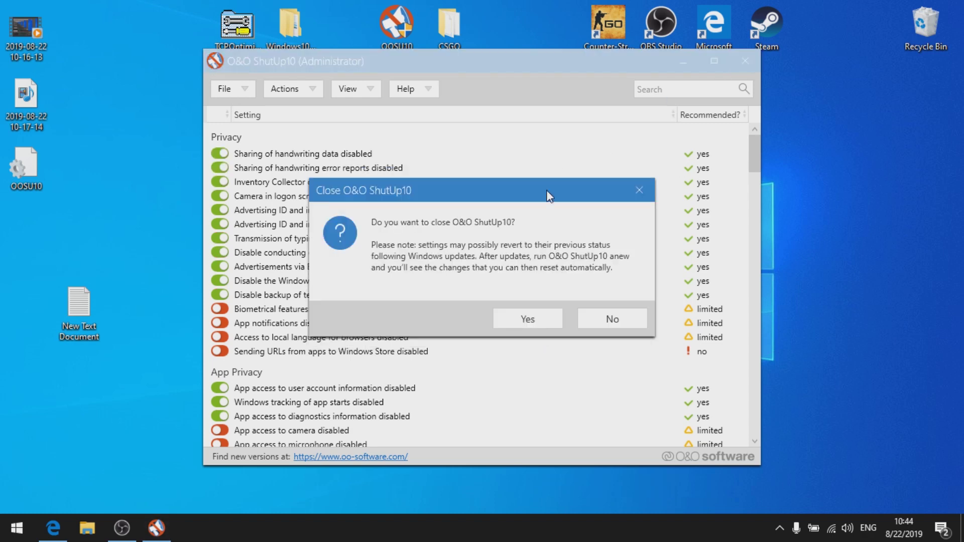
{"action": "left_click", "coordinate": [530, 316]}
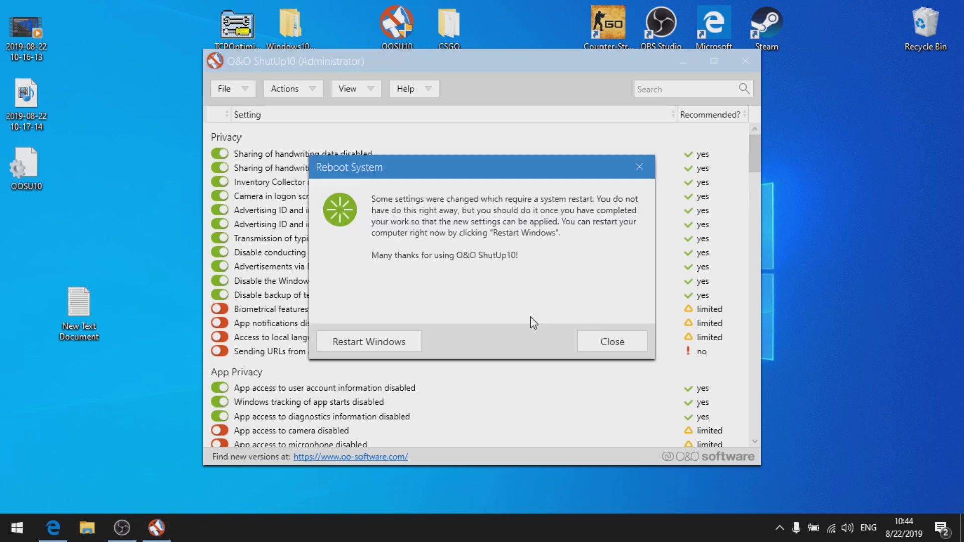
{"action": "left_click", "coordinate": [626, 346]}
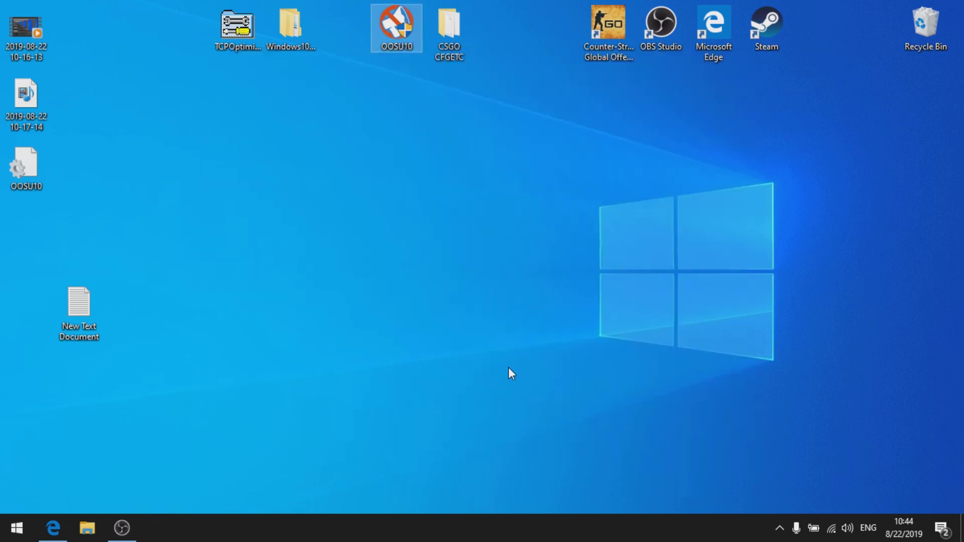
{"action": "left_click", "coordinate": [673, 409]}
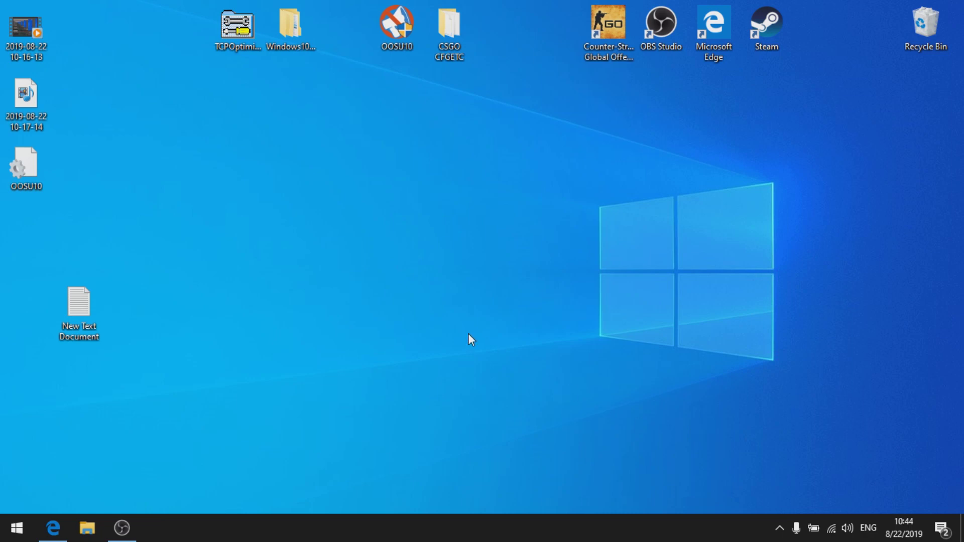
{"action": "key", "text": "alt+Tab"}
{"action": "left_click", "coordinate": [527, 39]}
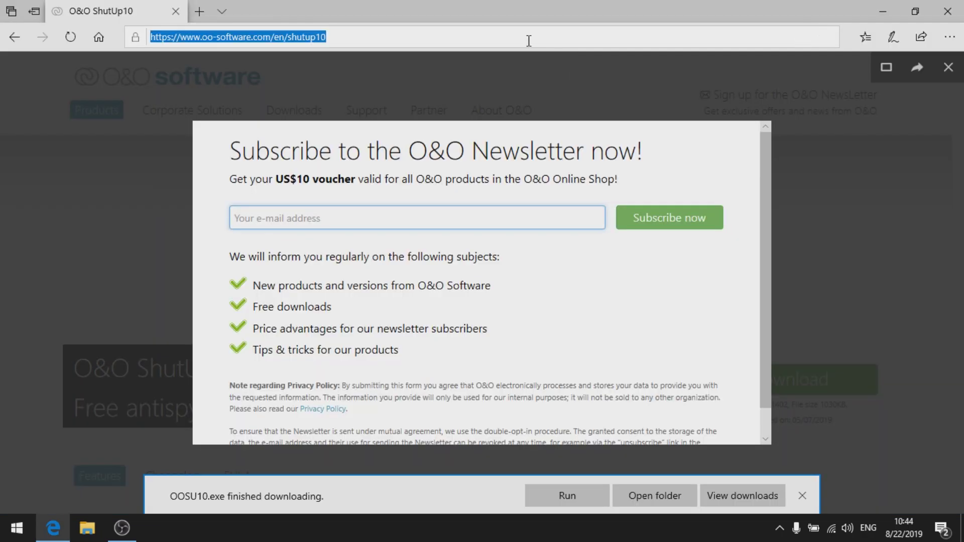
{"action": "type", "text": "www.google.com"}
{"action": "key", "text": "Return"}
{"action": "type", "text": "tcpoptime"}
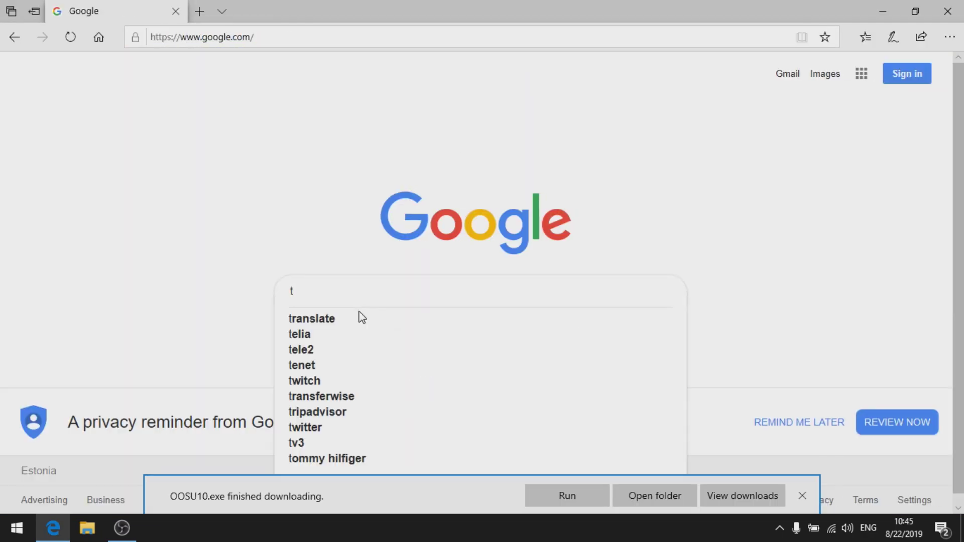
{"action": "key", "text": "BackSpace"}
{"action": "key", "text": "BackSpace"}
{"action": "left_click", "coordinate": [359, 316]}
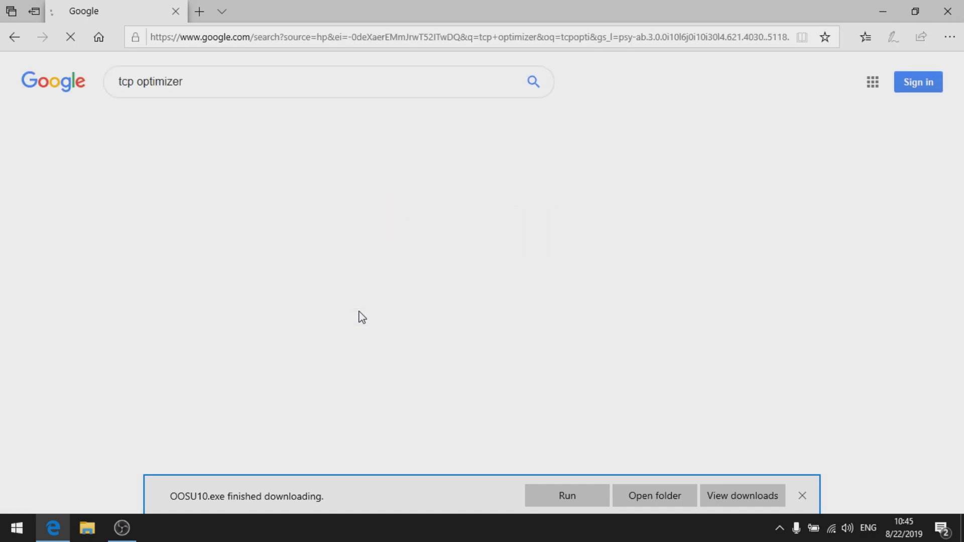
Open the SpeedGuide.net downloads page and save TCPOptimizer.exe from the recommended SpeedGuide.net mirror
{"action": "scroll", "coordinate": [437, 201], "scroll_direction": "down", "scroll_amount": 4}
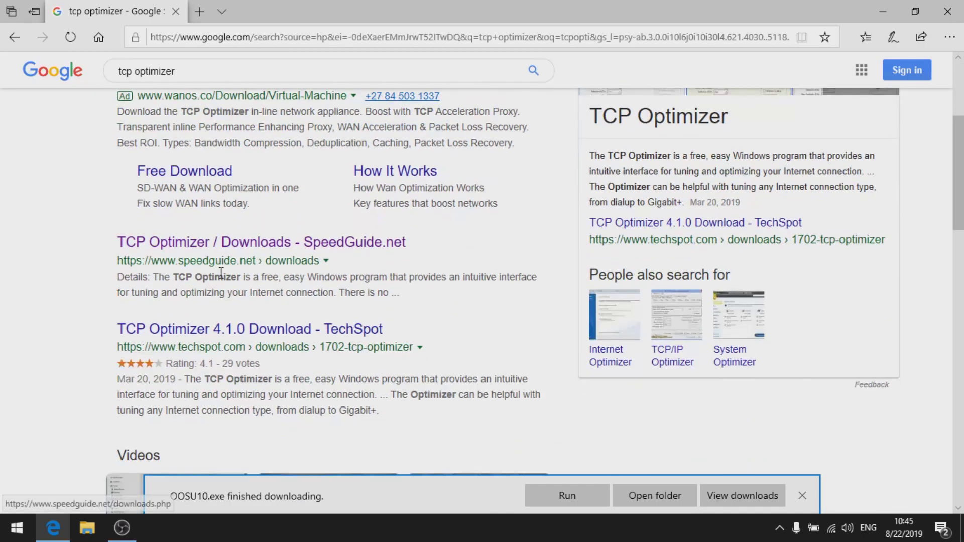
{"action": "left_click", "coordinate": [305, 248]}
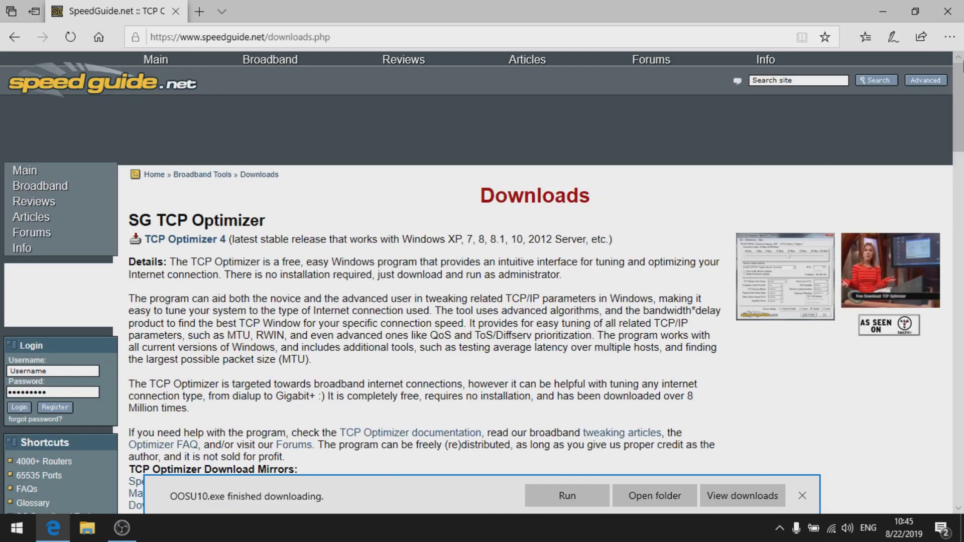
{"action": "scroll", "coordinate": [414, 258], "scroll_direction": "down", "scroll_amount": 5}
{"action": "scroll", "coordinate": [414, 258], "scroll_direction": "up", "scroll_amount": 3}
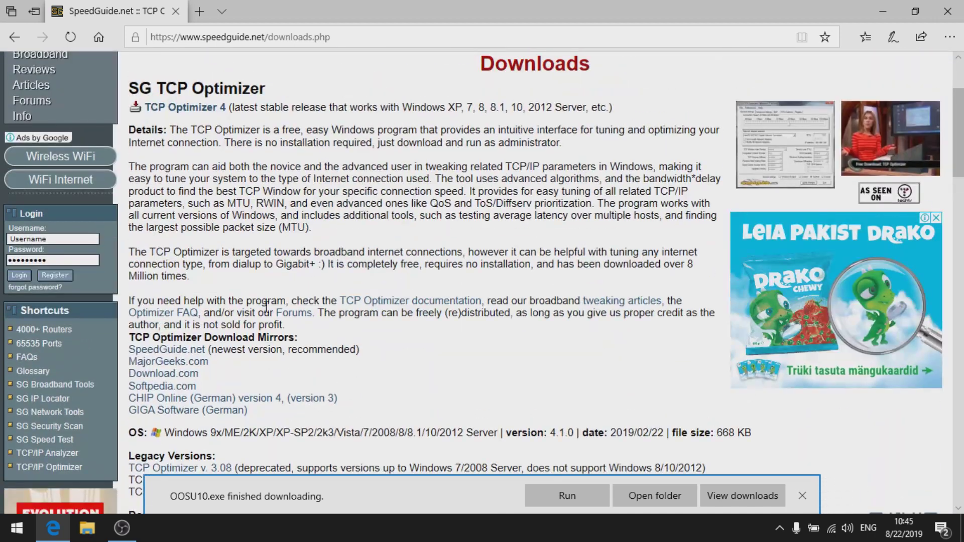
{"action": "left_click", "coordinate": [182, 354]}
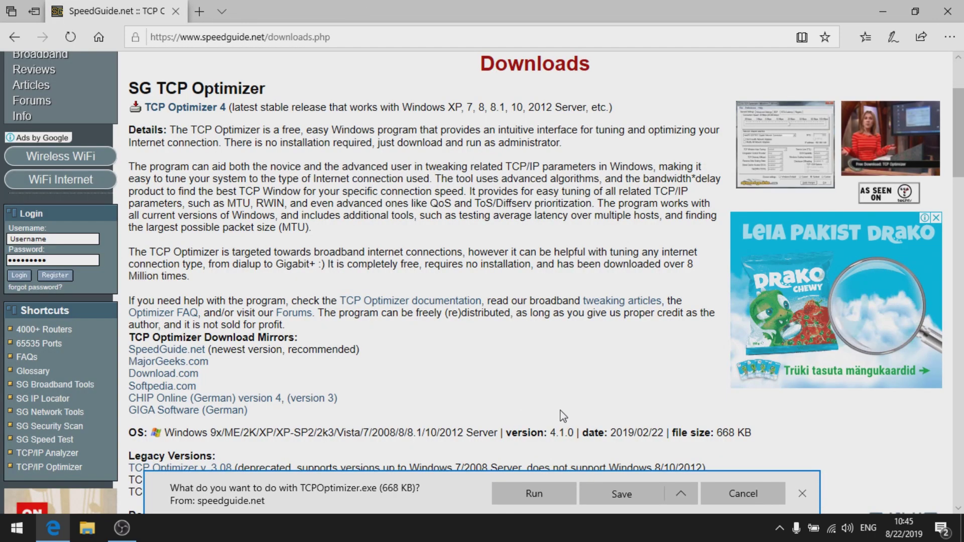
{"action": "left_click", "coordinate": [652, 487]}
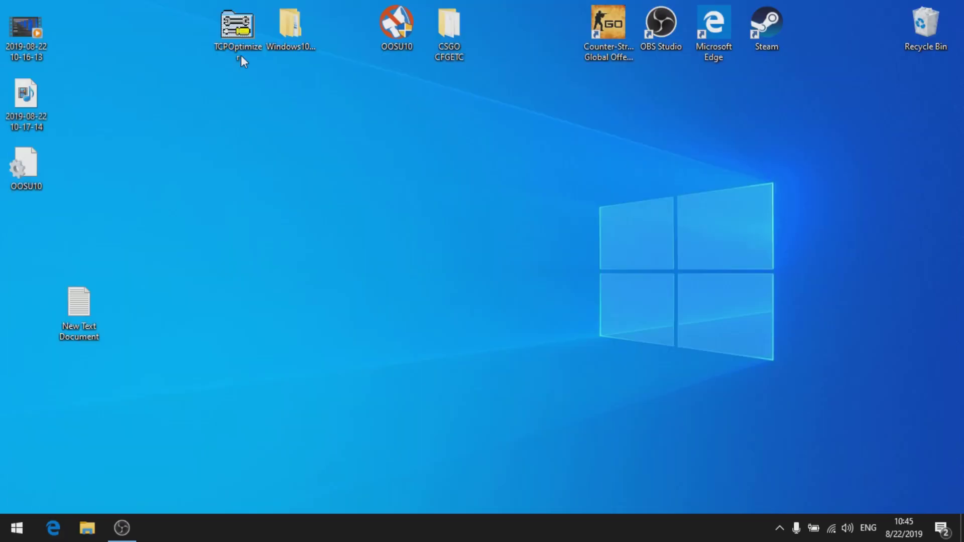
Launch TCP Optimizer from the desktop and choose Custom settings with the connection speed at 19 Mbps
{"action": "double_click", "coordinate": [224, 32]}
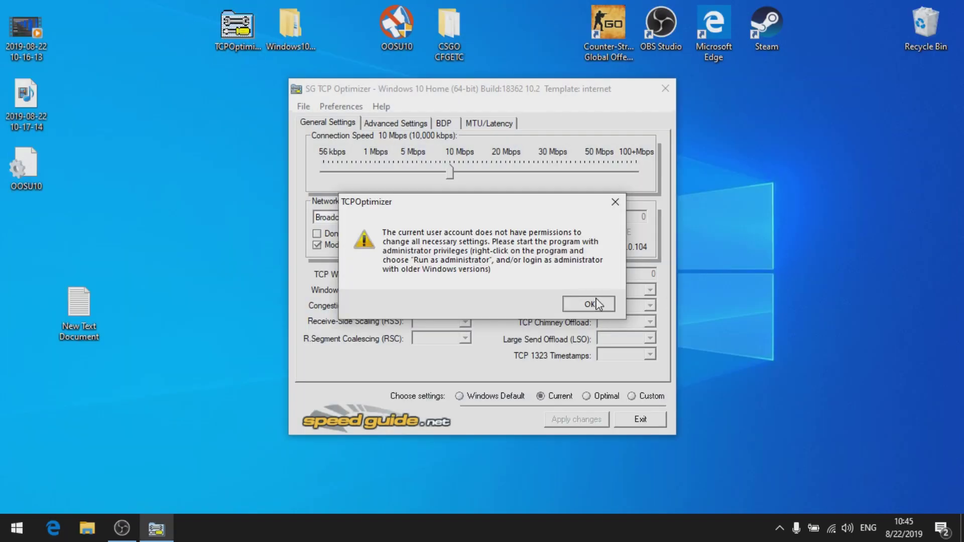
{"action": "left_click", "coordinate": [589, 304]}
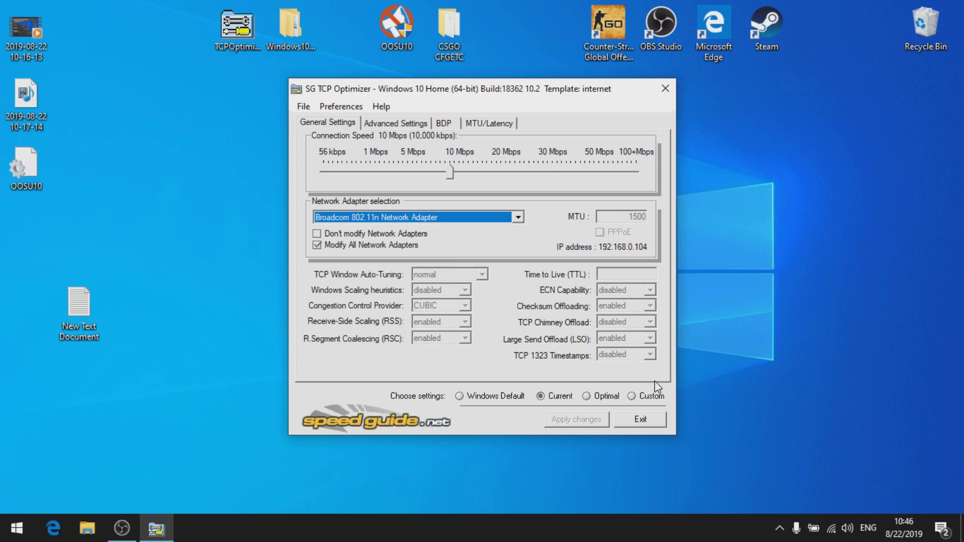
{"action": "left_click", "coordinate": [632, 396]}
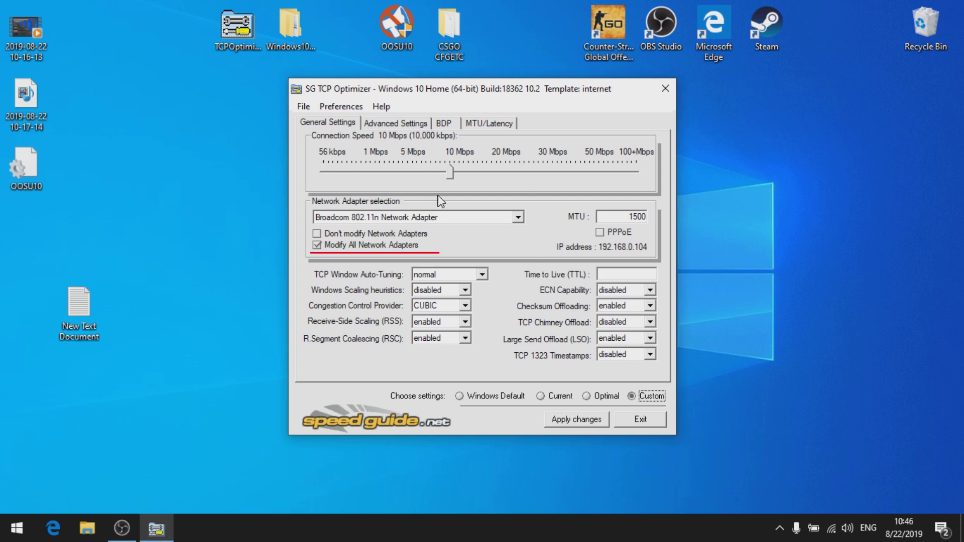
{"action": "left_click_drag", "start_coordinate": [451, 173], "coordinate": [493, 175]}
Open speedtest.net in Microsoft Edge and consent to its use of cookies
{"action": "left_click", "coordinate": [53, 528]}
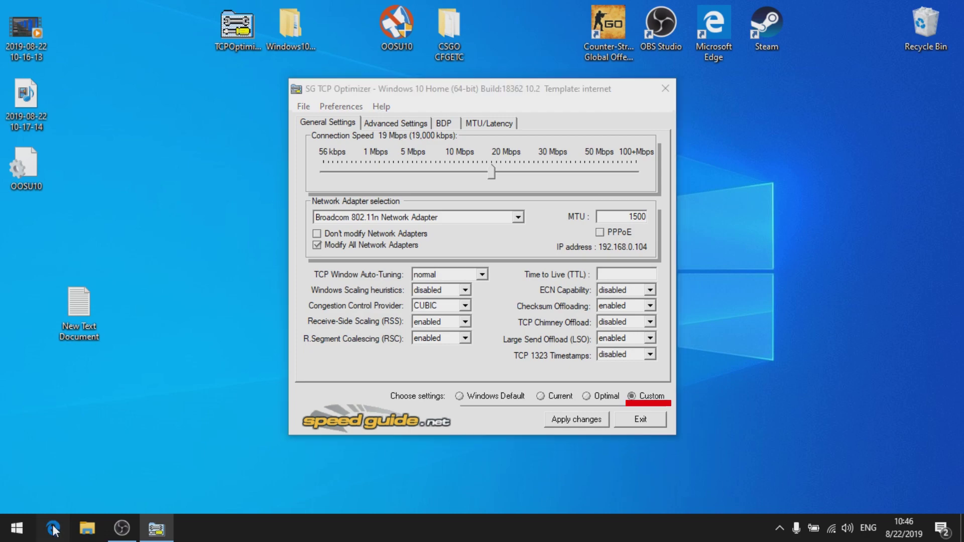
{"action": "type", "text": "s"}
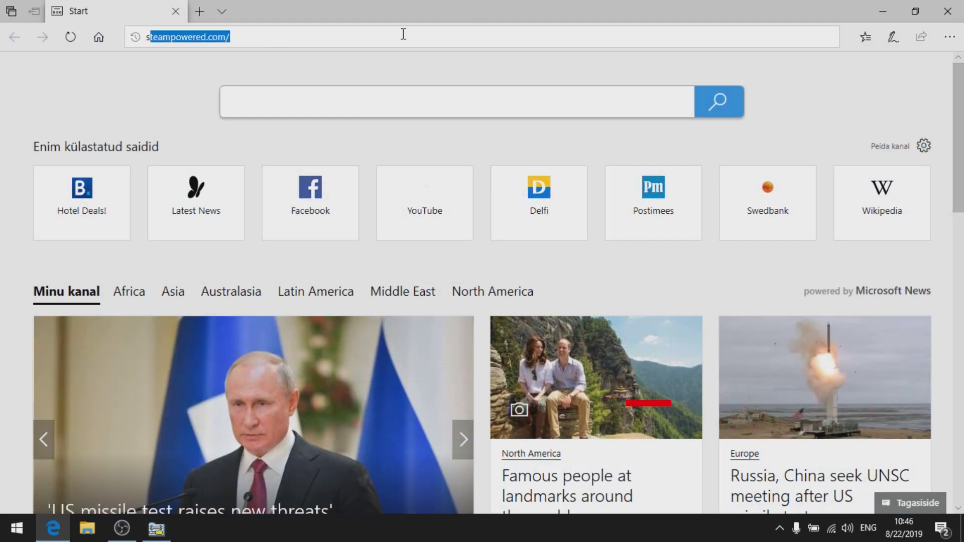
{"action": "type", "text": "peedtest.net"}
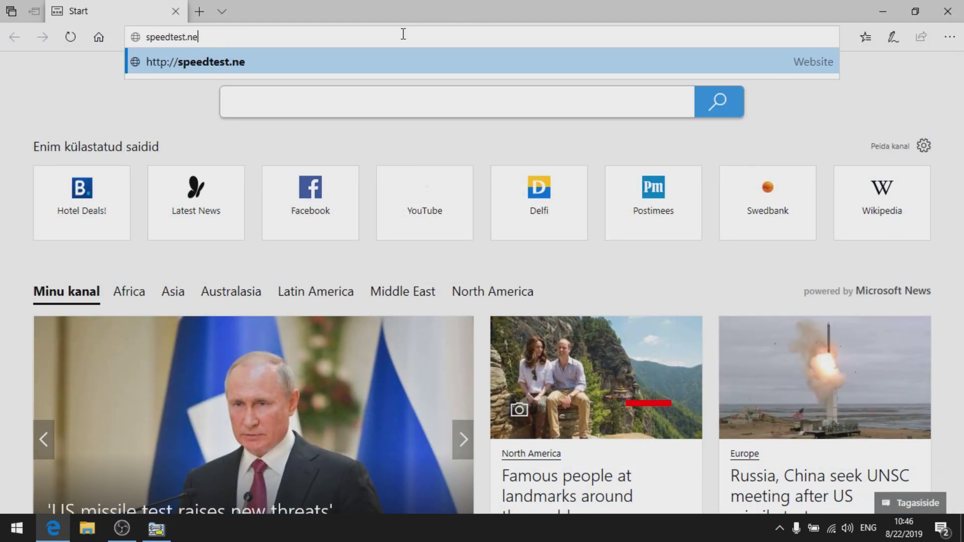
{"action": "key", "text": "Return"}
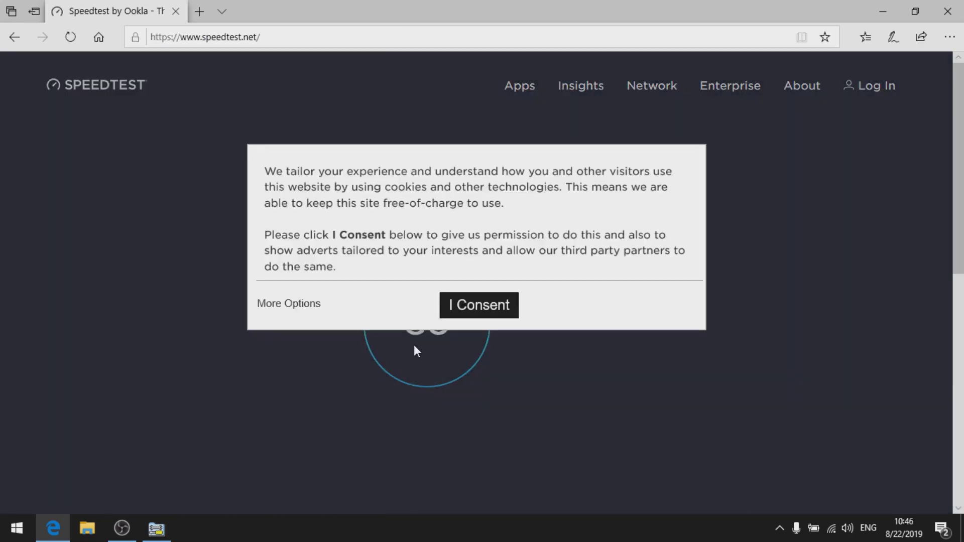
{"action": "left_click", "coordinate": [493, 307]}
Run the internet speed test in a smaller browser window, check the download speed, and close the browser
{"action": "left_click", "coordinate": [915, 11]}
{"action": "scroll", "coordinate": [620, 139], "scroll_direction": "down", "scroll_amount": 3}
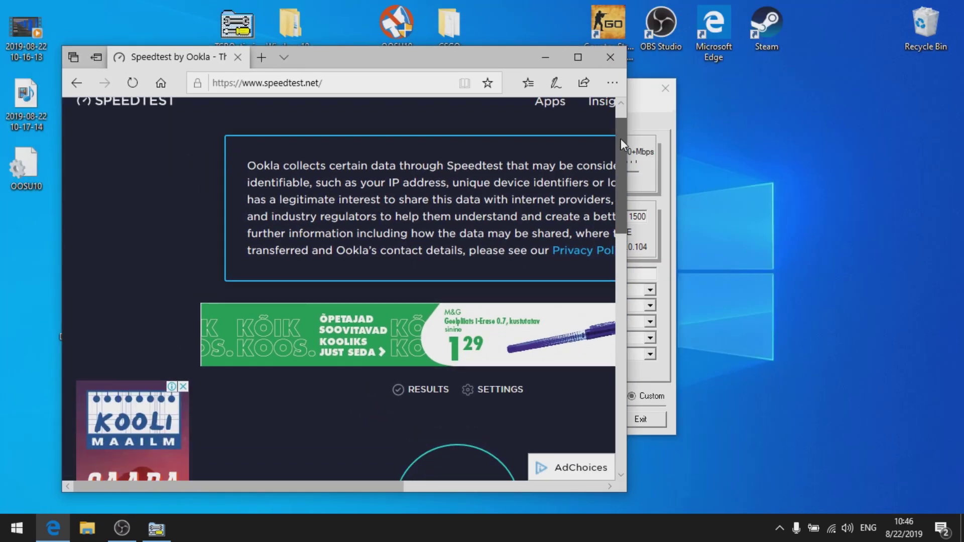
{"action": "left_click", "coordinate": [466, 387]}
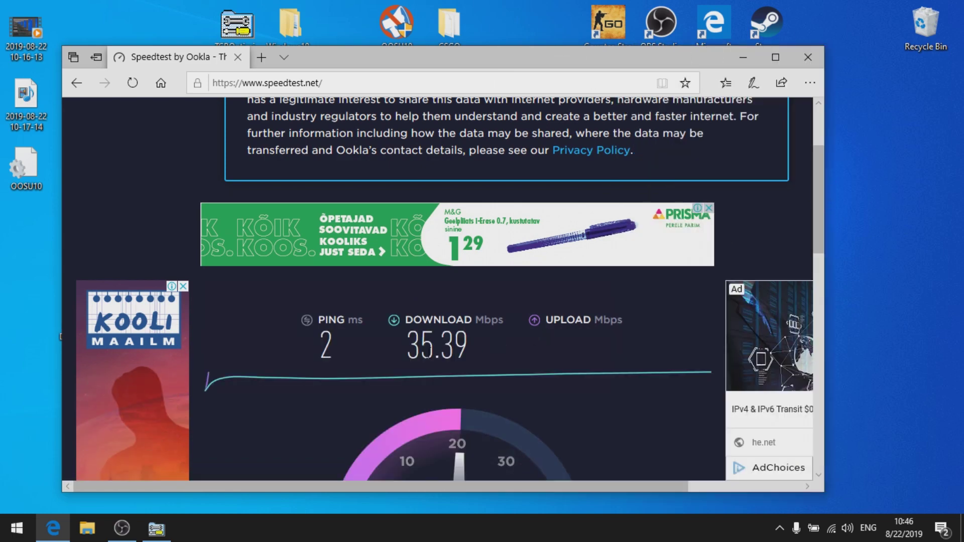
{"action": "double_click", "coordinate": [455, 347]}
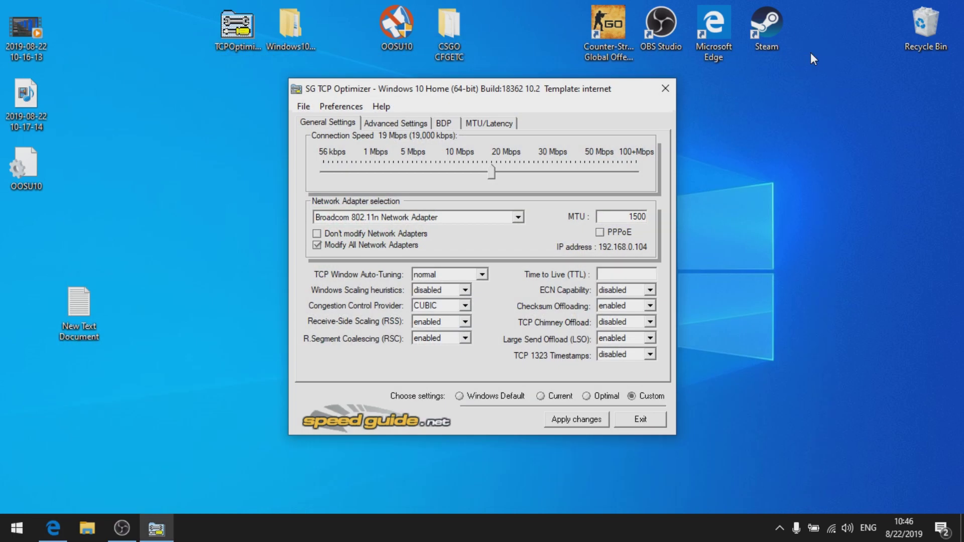
{"action": "left_click", "coordinate": [808, 57]}
Set the connection speed to 34 Mbps, keeping TCP Window Auto-Tuning normal and Windows Scaling heuristics disabled
{"action": "left_click_drag", "start_coordinate": [493, 174], "coordinate": [555, 173]}
{"action": "left_click", "coordinate": [462, 276]}
{"action": "left_click", "coordinate": [436, 275]}
{"action": "left_click", "coordinate": [446, 291]}
{"action": "left_click", "coordinate": [442, 289]}
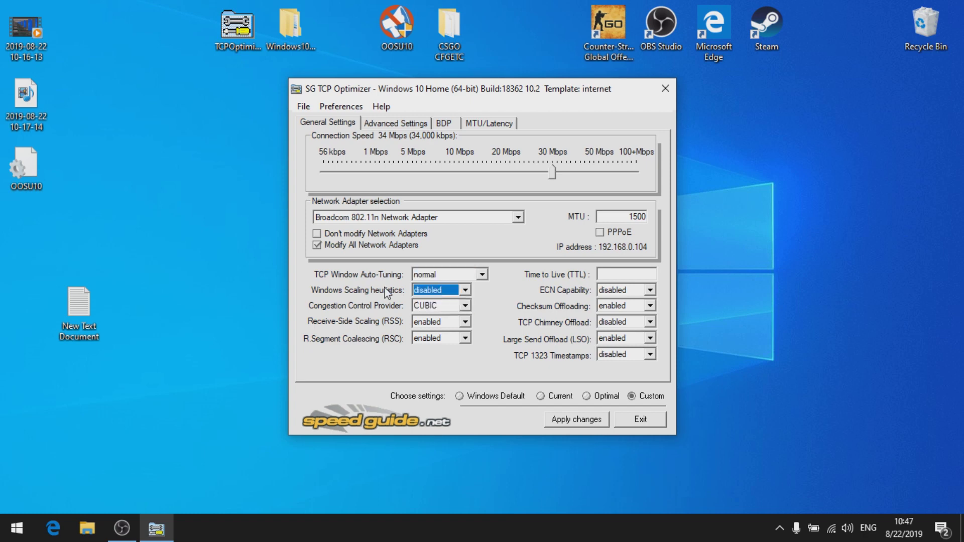
Set the Congestion Control Provider to ctcp and leave R.Segment Coalescing (RSC) enabled
{"action": "left_click", "coordinate": [452, 306]}
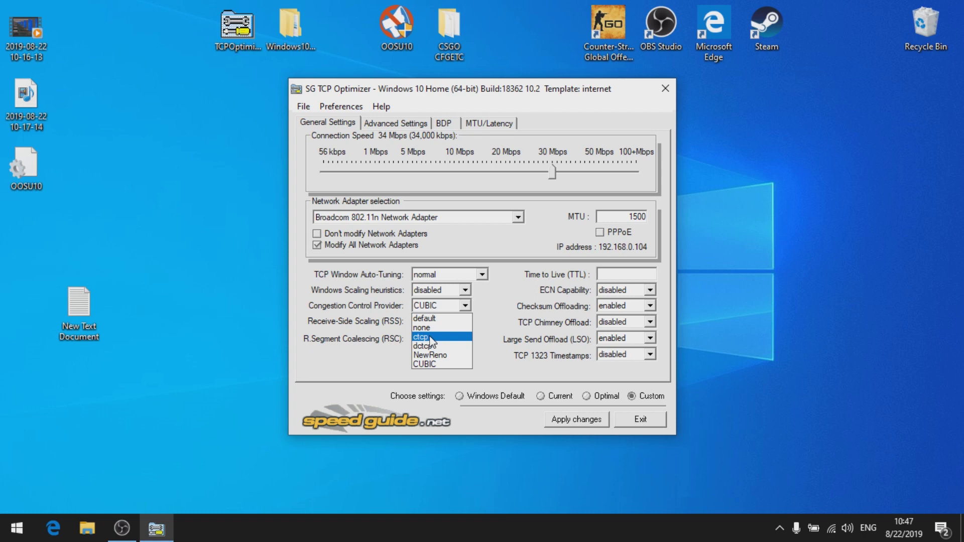
{"action": "left_click", "coordinate": [430, 337]}
{"action": "mouse_move", "coordinate": [451, 325]}
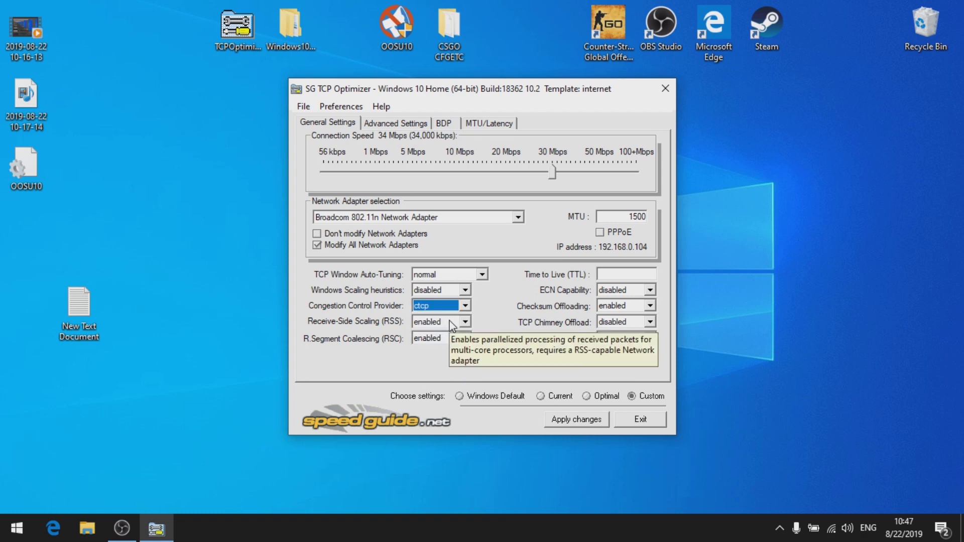
{"action": "left_click", "coordinate": [440, 339]}
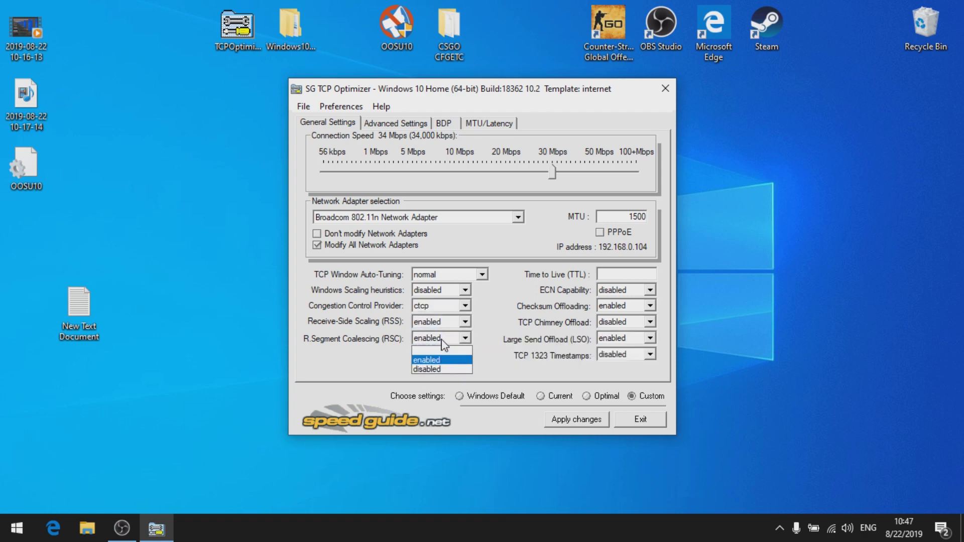
{"action": "left_click", "coordinate": [440, 339]}
Set Time to Live (TTL) to 64 and Checksum Offloading to disabled, keeping Large Send Offload (LSO) enabled
{"action": "left_click", "coordinate": [633, 275]}
{"action": "type", "text": "64"}
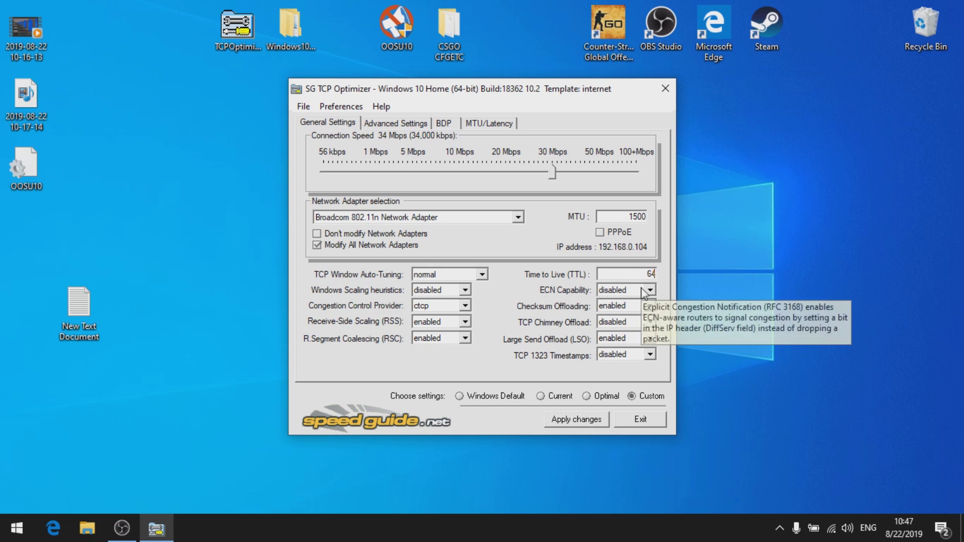
{"action": "left_click", "coordinate": [640, 309]}
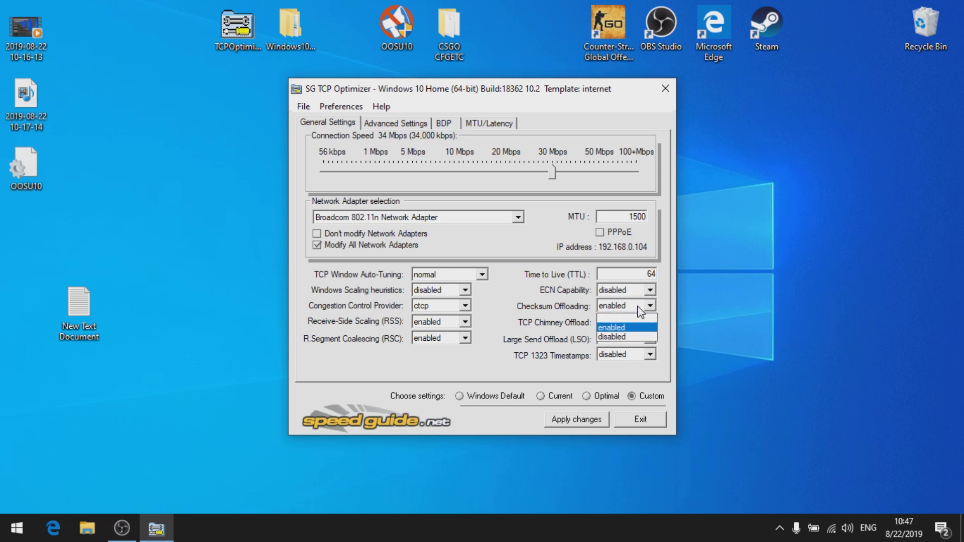
{"action": "left_click", "coordinate": [623, 337]}
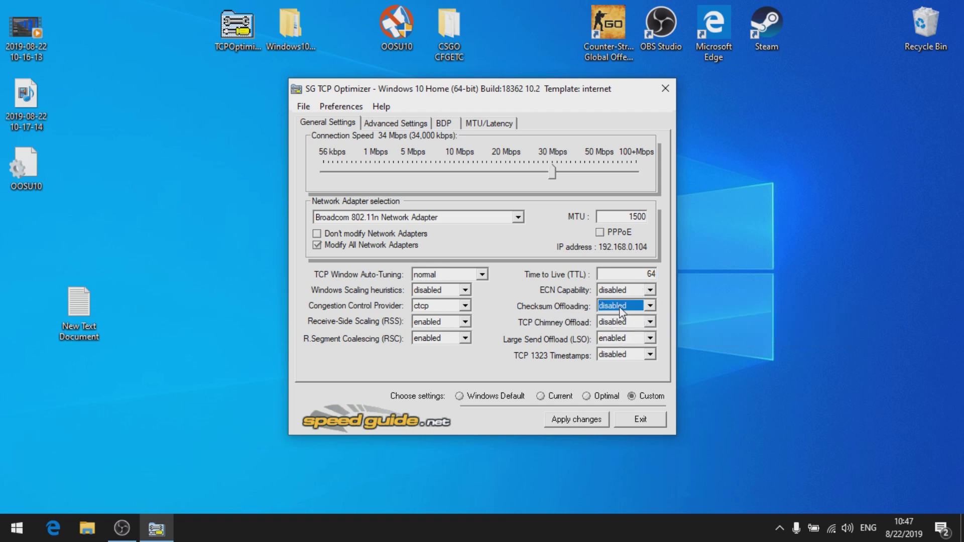
{"action": "left_click", "coordinate": [622, 343]}
{"action": "left_click", "coordinate": [611, 370]}
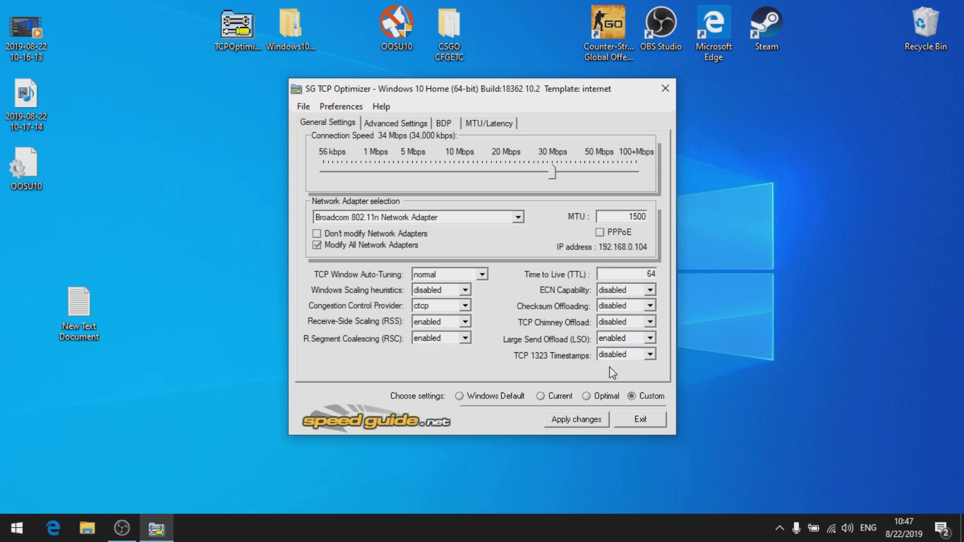
In the advanced settings, set the host resolution priorities DnsPriority to 6 and NetbtPriority to 7
{"action": "left_click", "coordinate": [409, 127]}
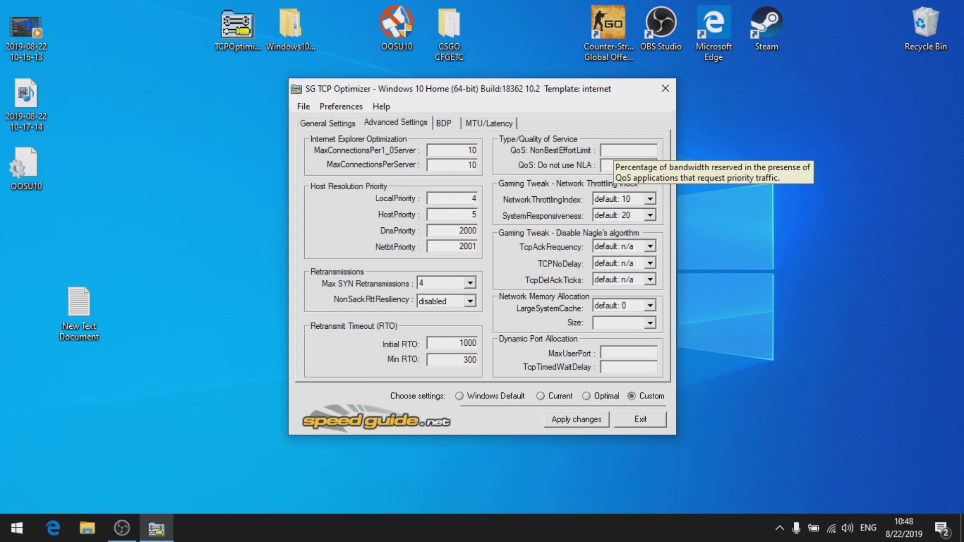
{"action": "key", "text": "Tab"}
{"action": "type", "text": "6"}
{"action": "key", "text": "Tab"}
{"action": "type", "text": "7"}
Set Max SYN Retransmissions to 2 and the Initial RTO to 2000
{"action": "left_click", "coordinate": [474, 285]}
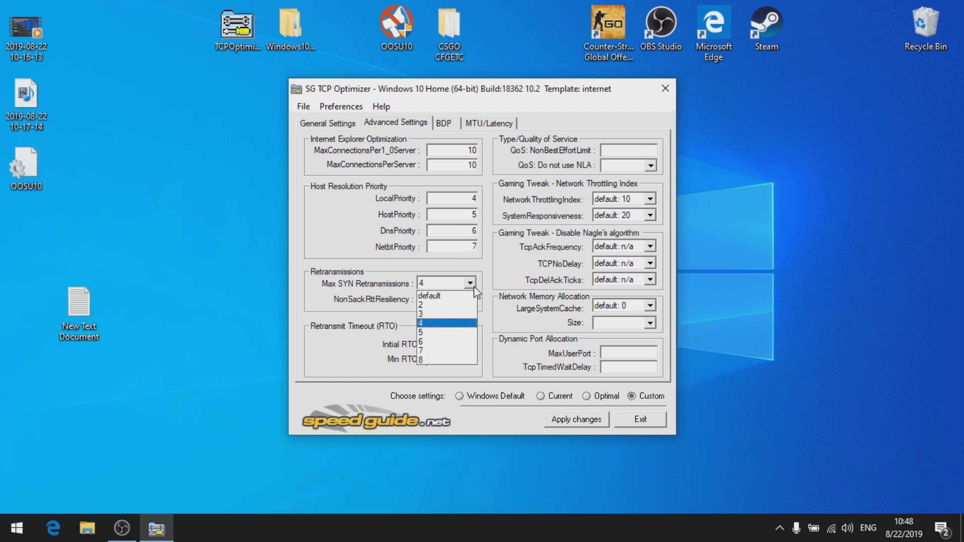
{"action": "left_click", "coordinate": [435, 304]}
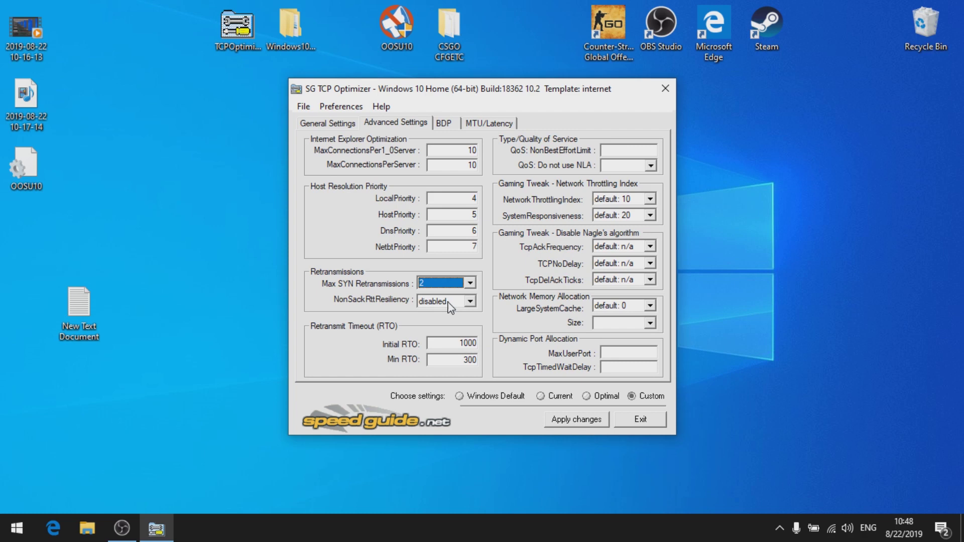
{"action": "key", "text": "Tab"}
{"action": "key", "text": "Tab"}
{"action": "type", "text": "4"}
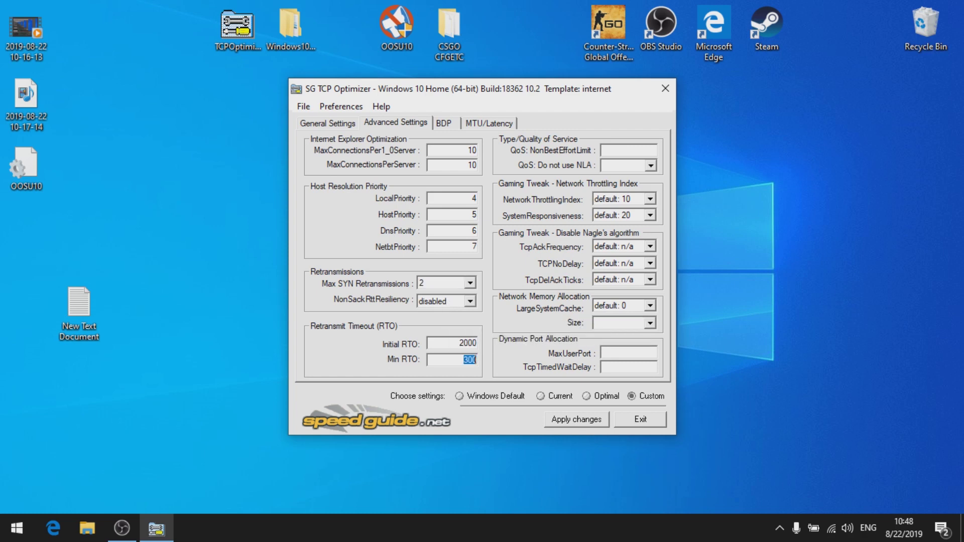
Set QoS: NonBestEffortLimit to 0 and QoS: Do not use NLA to optimal: 1
{"action": "left_click", "coordinate": [647, 150]}
{"action": "type", "text": "0"}
{"action": "key", "text": "Tab"}
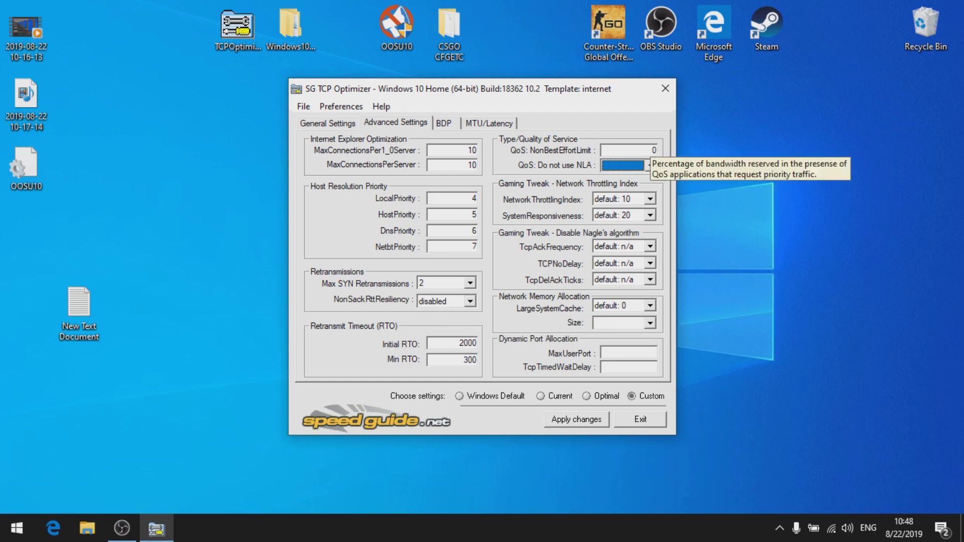
{"action": "left_click", "coordinate": [650, 165]}
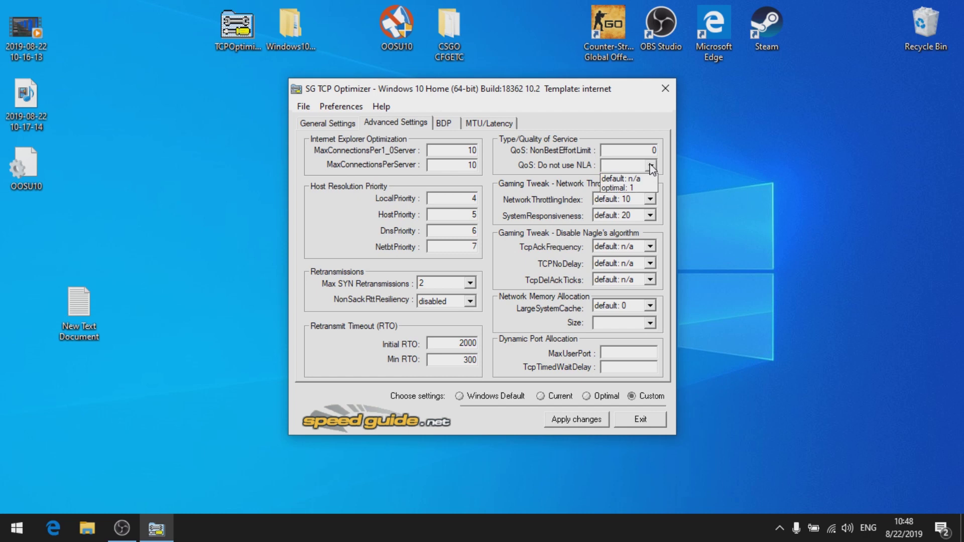
{"action": "left_click", "coordinate": [633, 187]}
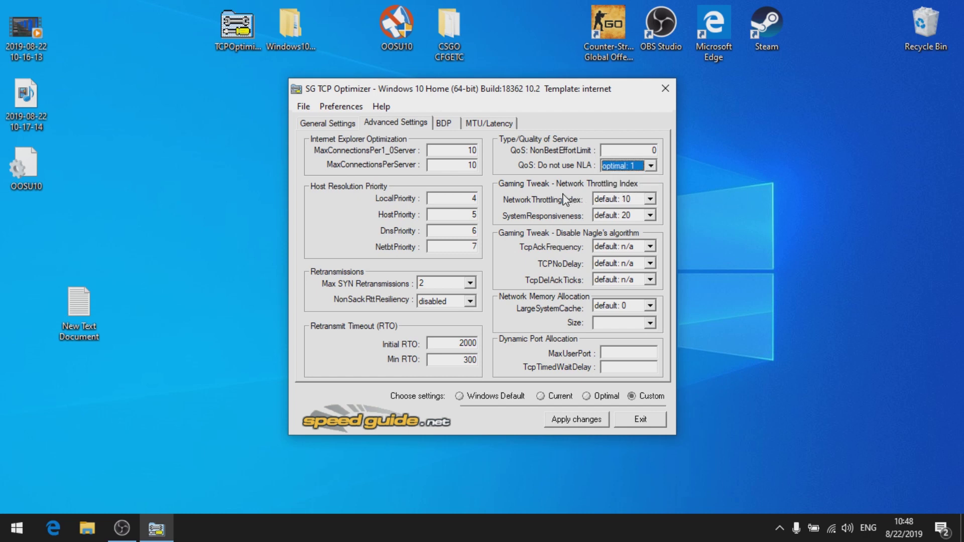
Set NetworkThrottlingIndex to disabled: ffffffff and SystemResponsiveness to gaming: 0
{"action": "left_click", "coordinate": [640, 200]}
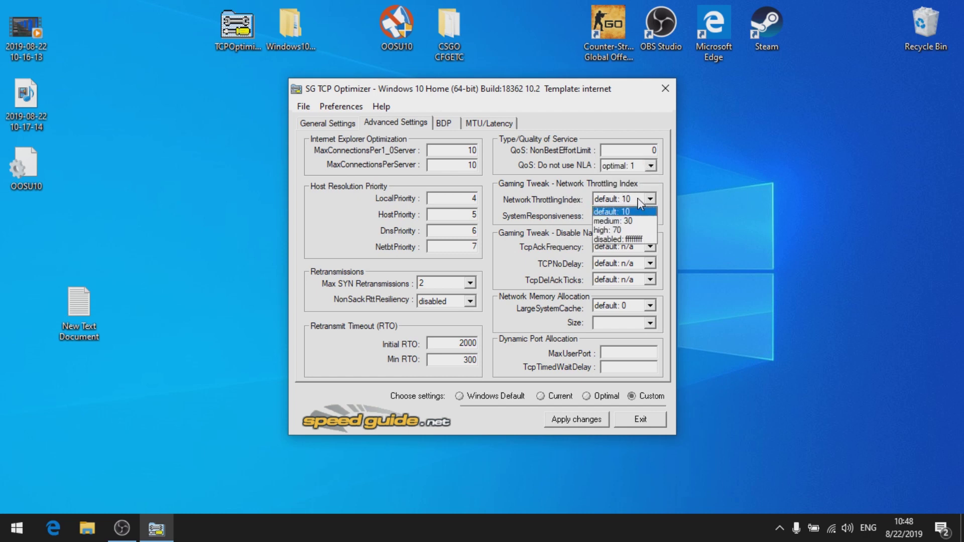
{"action": "left_click", "coordinate": [629, 240]}
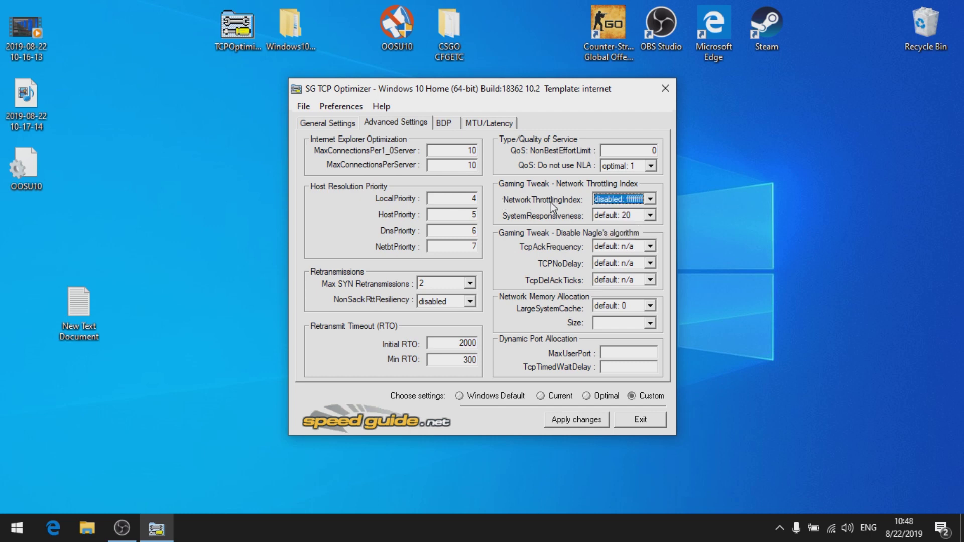
{"action": "left_click", "coordinate": [628, 217]}
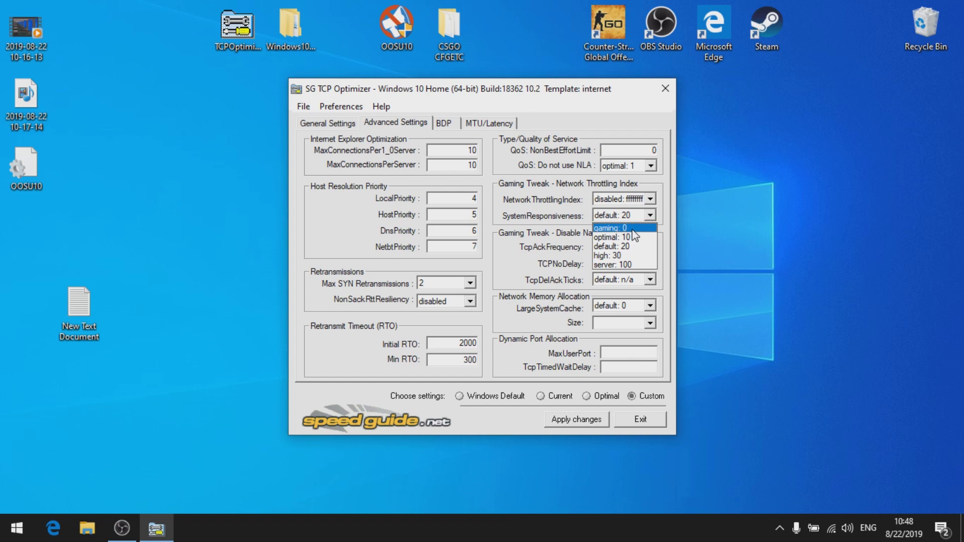
{"action": "left_click", "coordinate": [621, 229]}
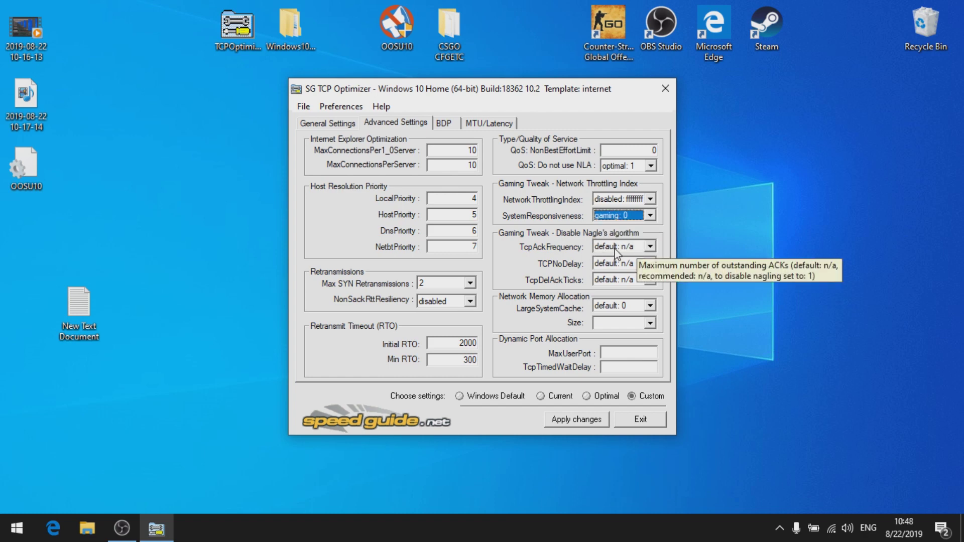
Disable Nagle's algorithm with TcpAckFrequency disabled: 1, TCPNoDelay enabled: 1 and TcpDelAckTicks disabled: 0
{"action": "left_click", "coordinate": [628, 251]}
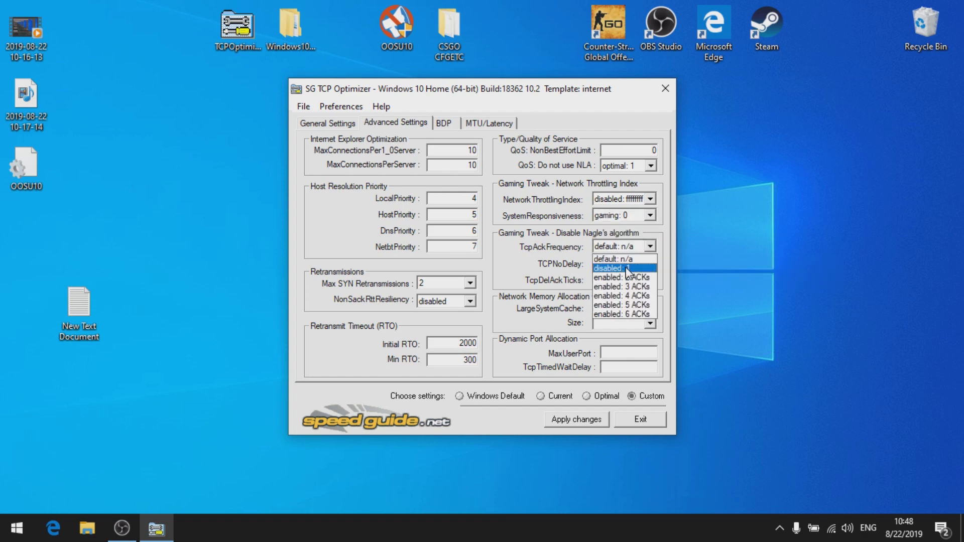
{"action": "left_click", "coordinate": [626, 270]}
{"action": "left_click", "coordinate": [626, 263]}
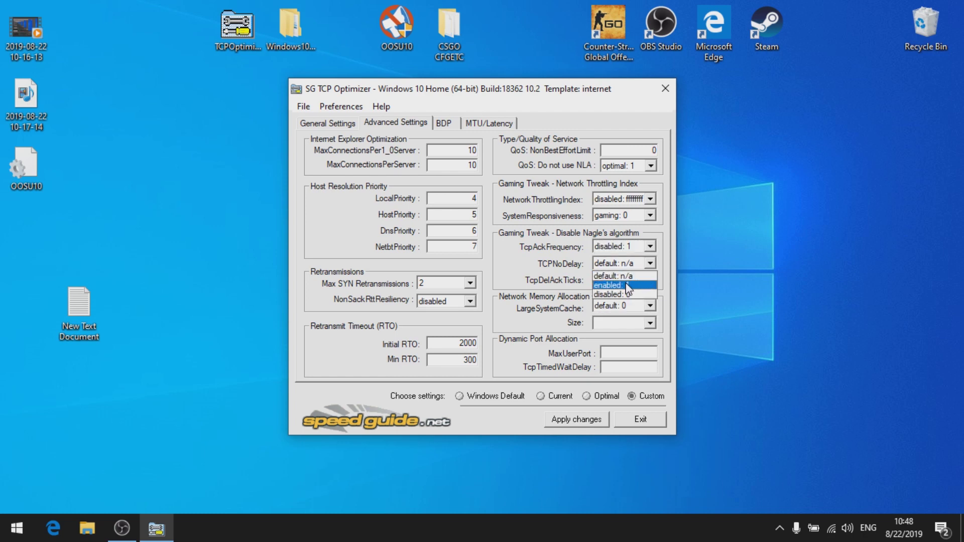
{"action": "left_click", "coordinate": [627, 285]}
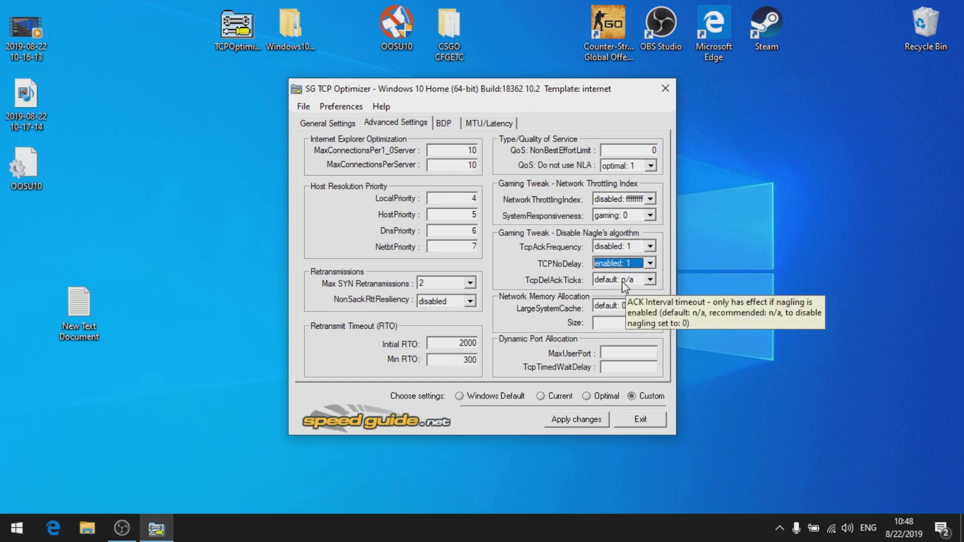
{"action": "left_click", "coordinate": [610, 279]}
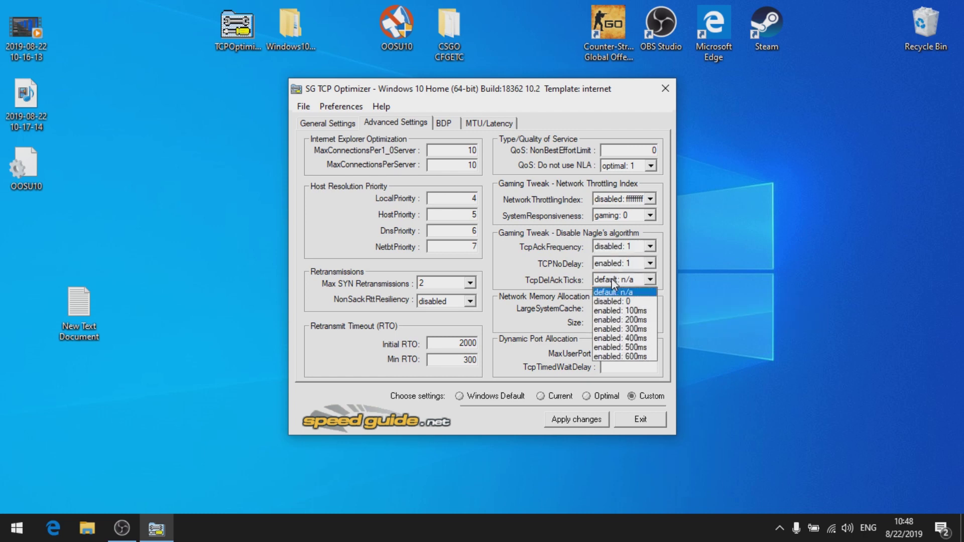
{"action": "left_click", "coordinate": [622, 301]}
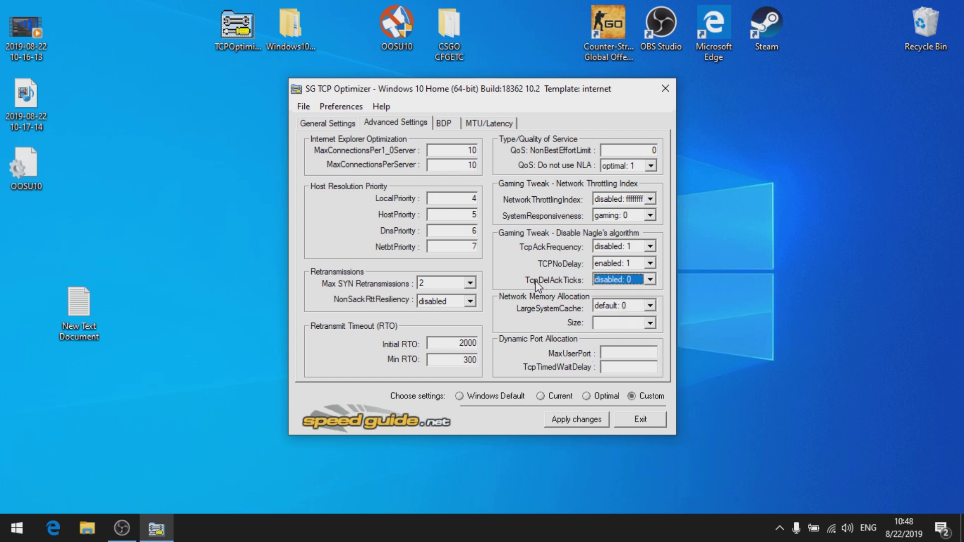
Set network memory Size to default: 1 with LargeSystemCache default: 0, and dynamic port allocation to MaxUserPort 65534 and TcpTimedWaitDelay 30
{"action": "left_click", "coordinate": [627, 322]}
{"action": "left_click", "coordinate": [624, 333]}
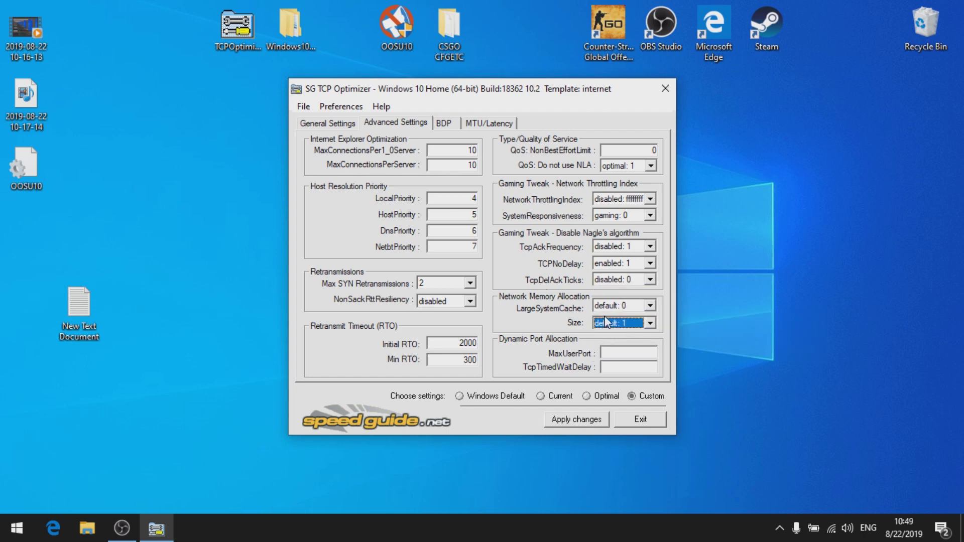
{"action": "left_click", "coordinate": [622, 307]}
{"action": "left_click", "coordinate": [618, 319]}
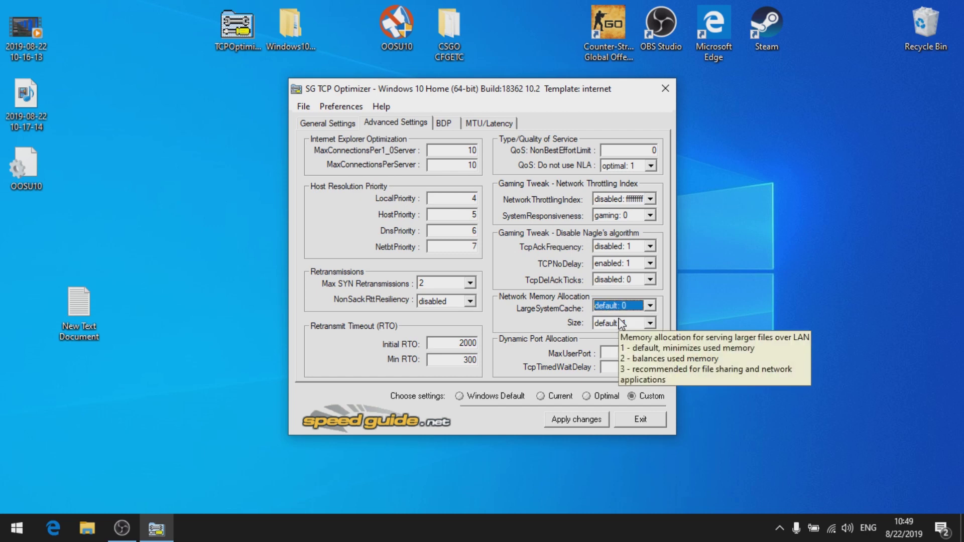
{"action": "left_click", "coordinate": [635, 353]}
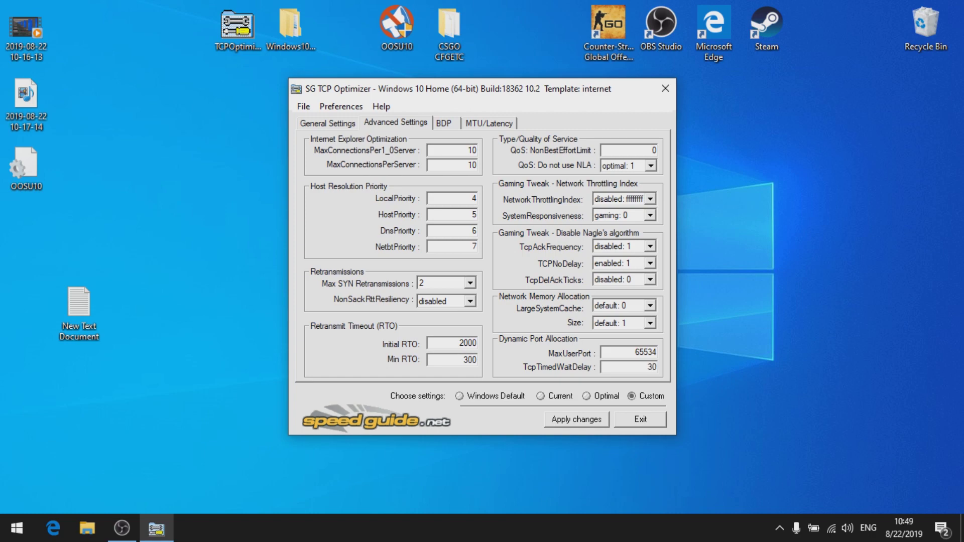
Apply the custom network changes with a backup, decline the immediate reboot and exit the optimizer
{"action": "left_click", "coordinate": [588, 422]}
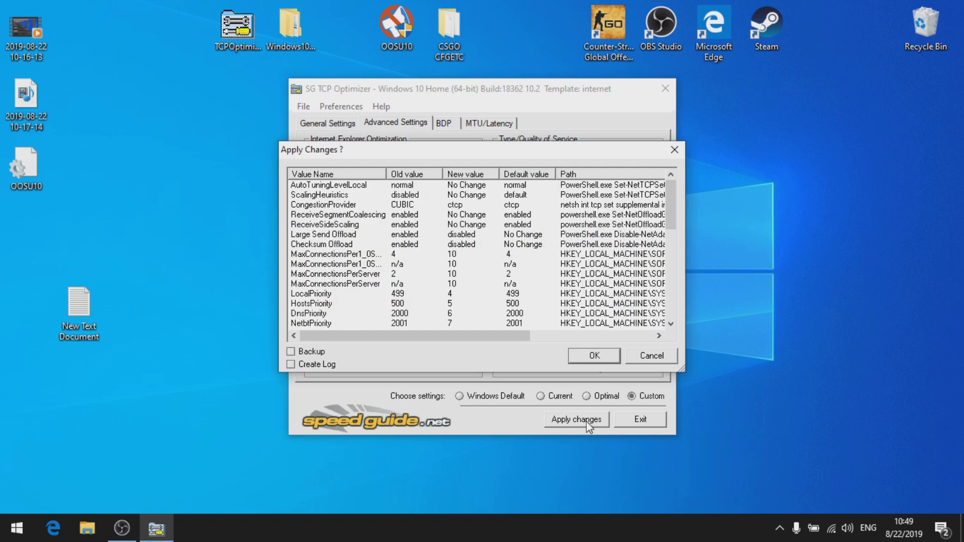
{"action": "left_click", "coordinate": [292, 353]}
{"action": "left_click", "coordinate": [596, 355]}
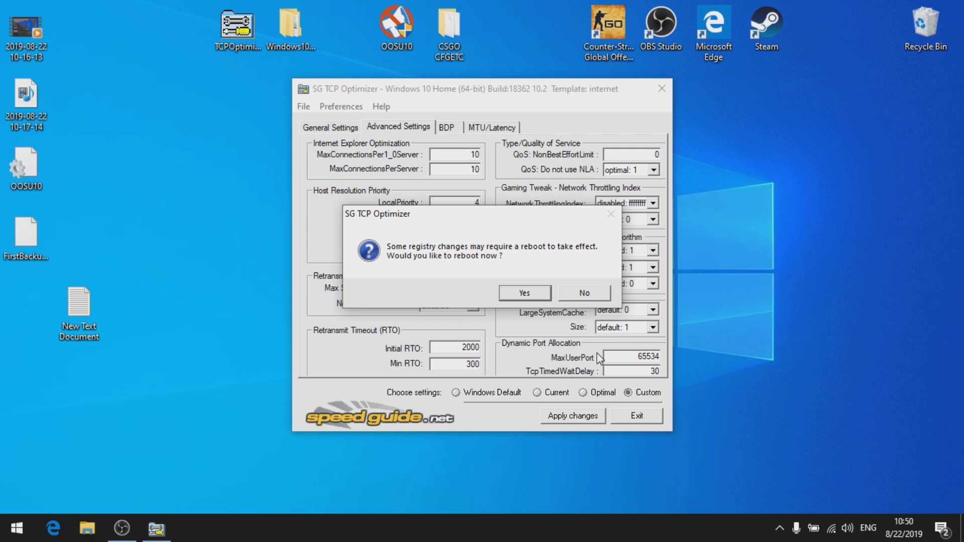
{"action": "left_click", "coordinate": [593, 296]}
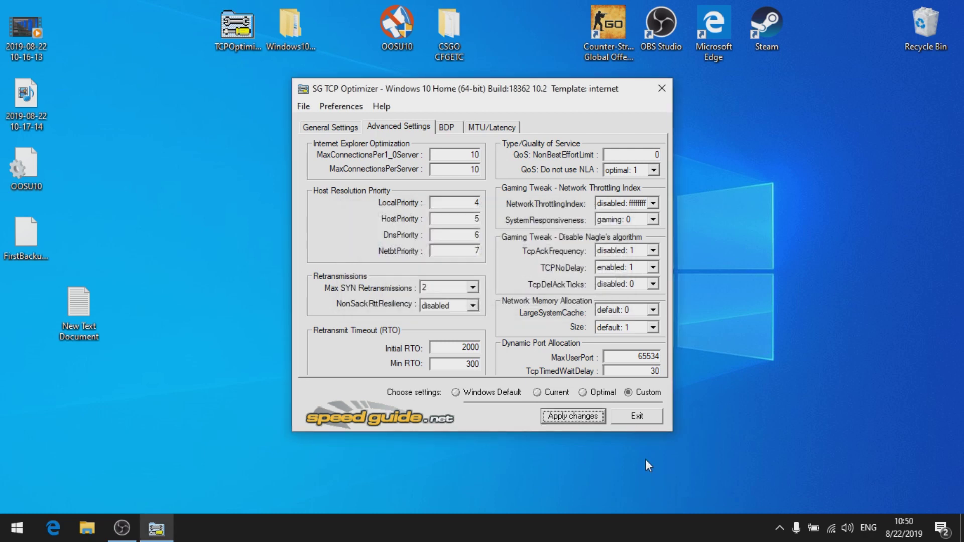
{"action": "left_click", "coordinate": [622, 417]}
Launch nvidiaProfileInspector from the CSGO CFGETC desktop folder and load the Counter-strike: Global Offensive profile
{"action": "left_click", "coordinate": [620, 48]}
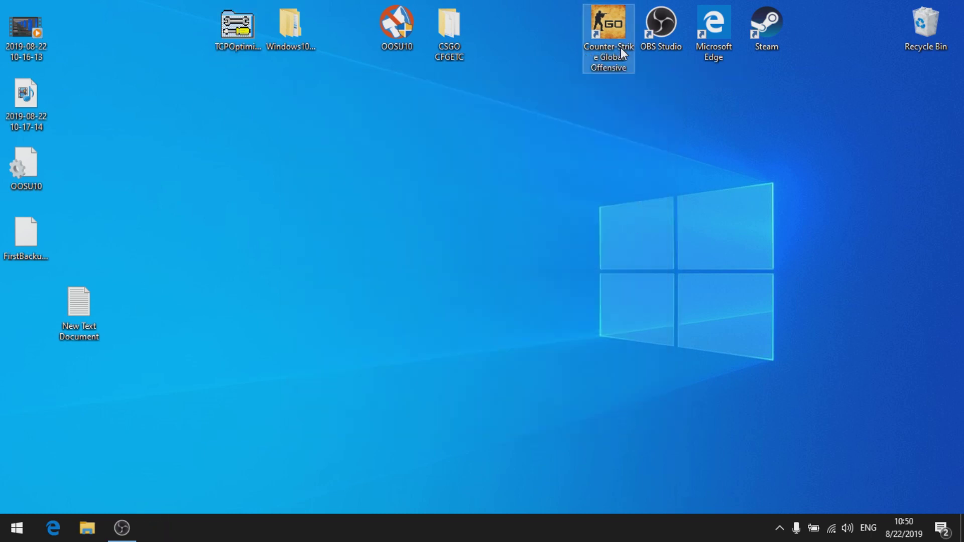
{"action": "double_click", "coordinate": [460, 33]}
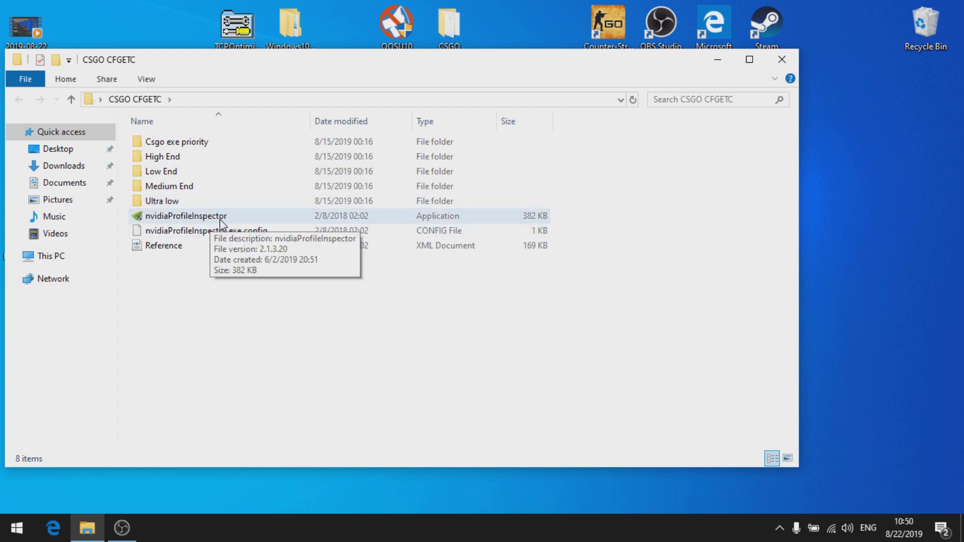
{"action": "double_click", "coordinate": [237, 221]}
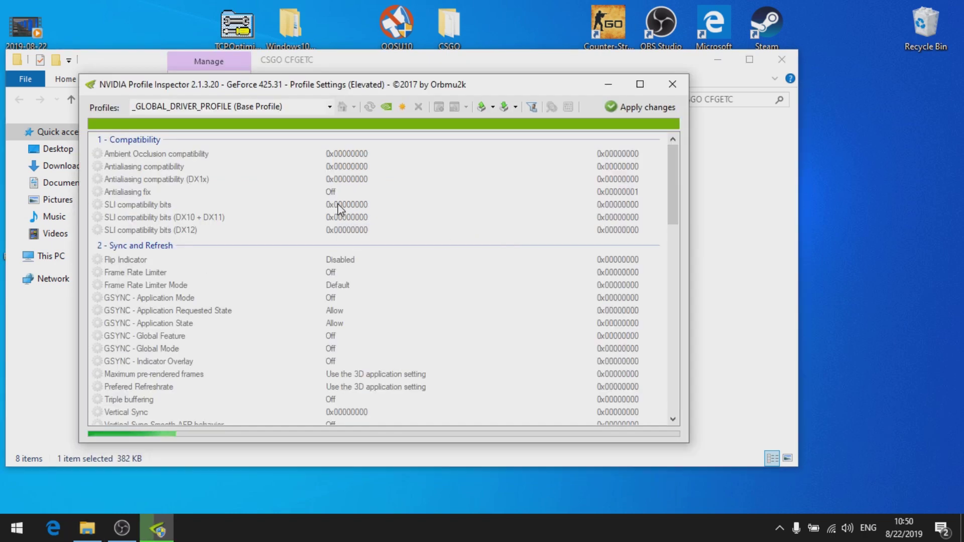
{"action": "left_click", "coordinate": [327, 109]}
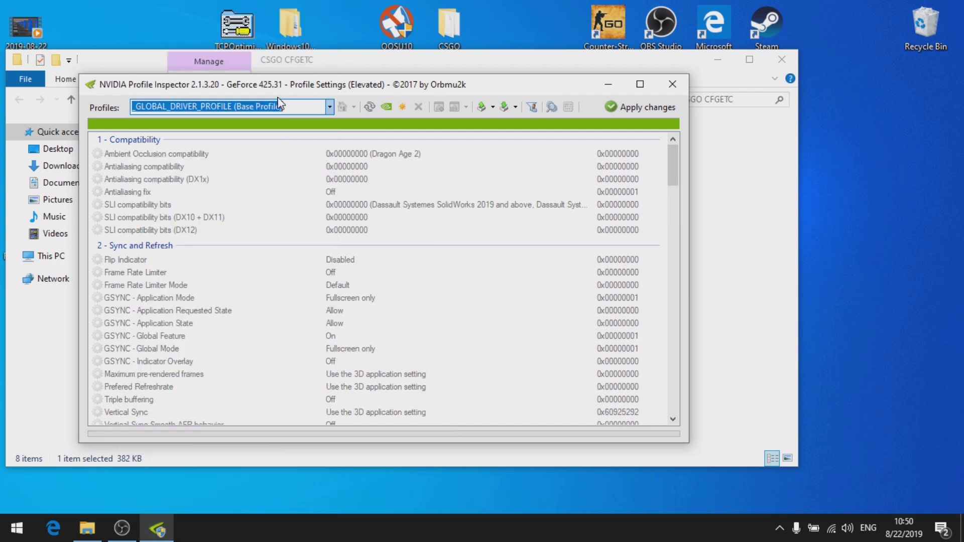
{"action": "type", "text": "counter"}
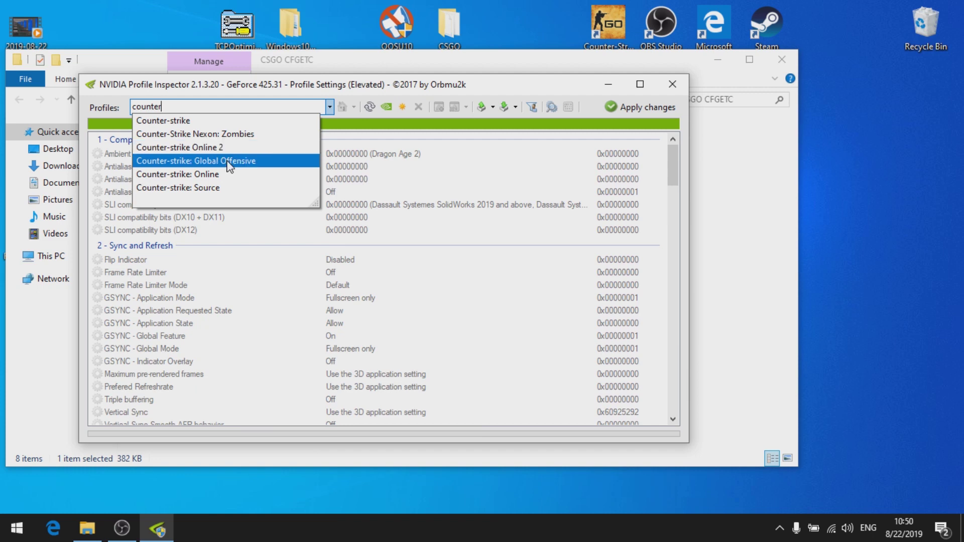
{"action": "left_click", "coordinate": [229, 161]}
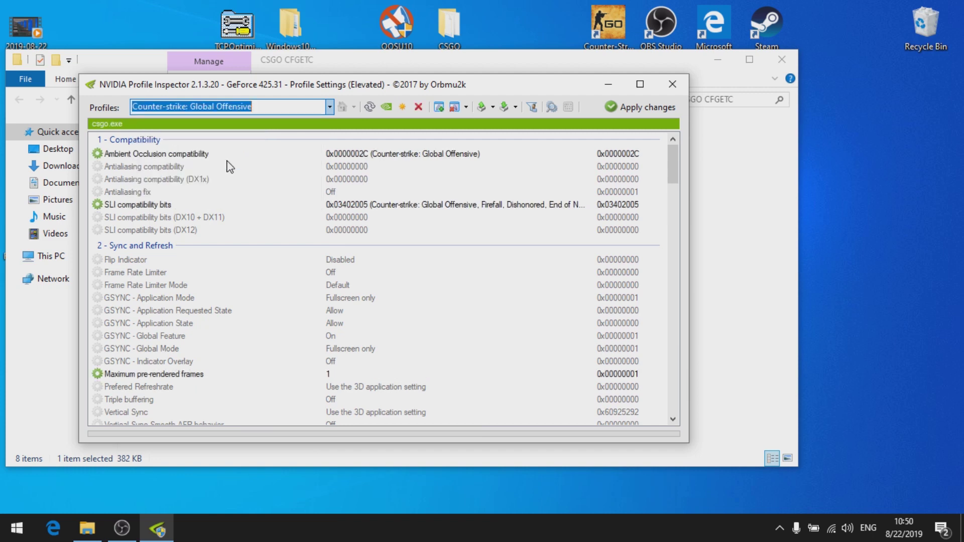
Try to apply Frame Rate Limiter Mode 0x00000004 PS_FRAMERATE_LIMITER_2_CONTROL_DELAY_FLIP_BY_FLIPMETERING to the profile, then close the inspector
{"action": "left_click", "coordinate": [137, 288]}
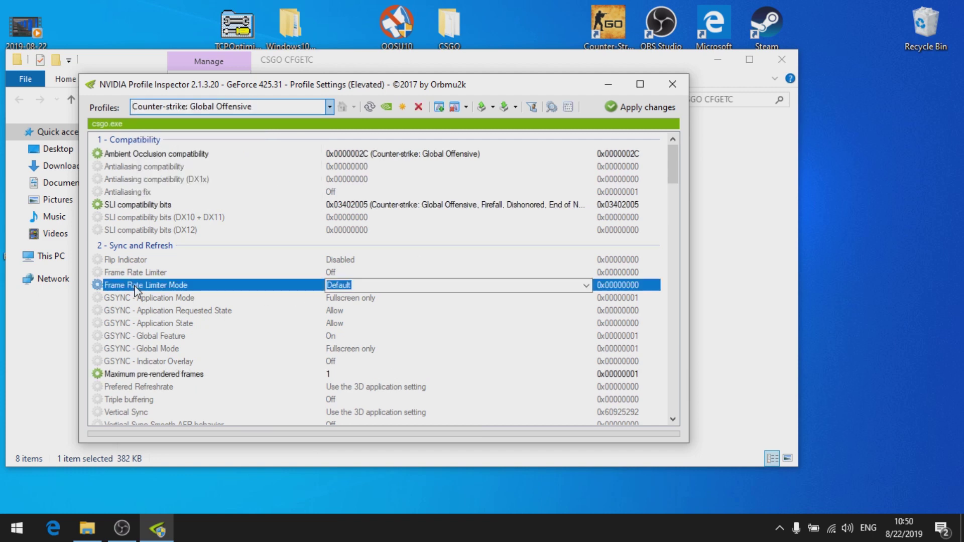
{"action": "left_click", "coordinate": [586, 285]}
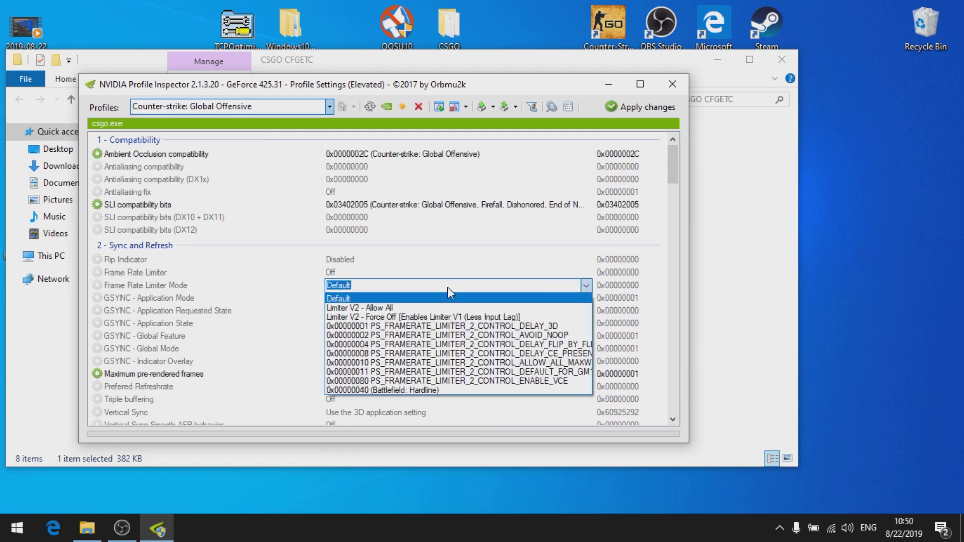
{"action": "left_click", "coordinate": [430, 345]}
{"action": "left_click", "coordinate": [629, 109]}
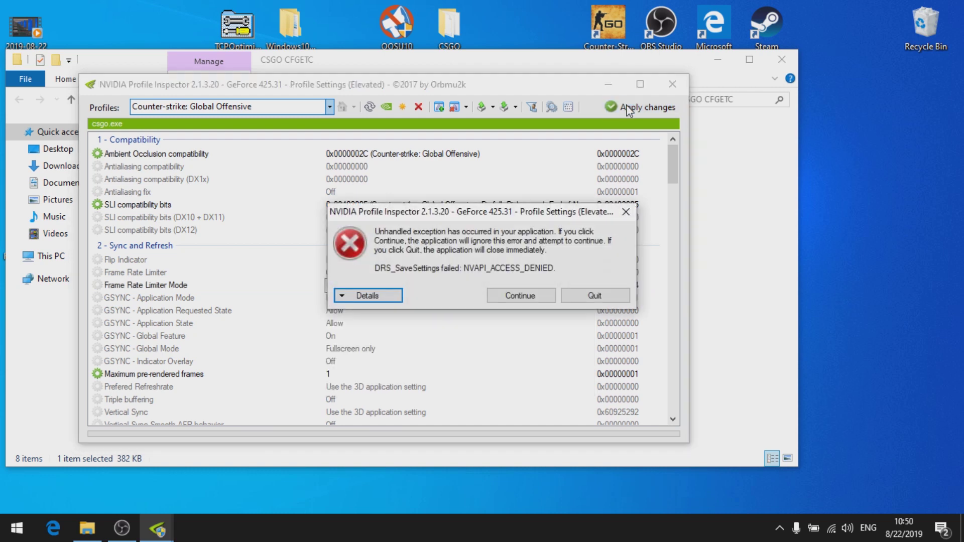
{"action": "left_click", "coordinate": [531, 296]}
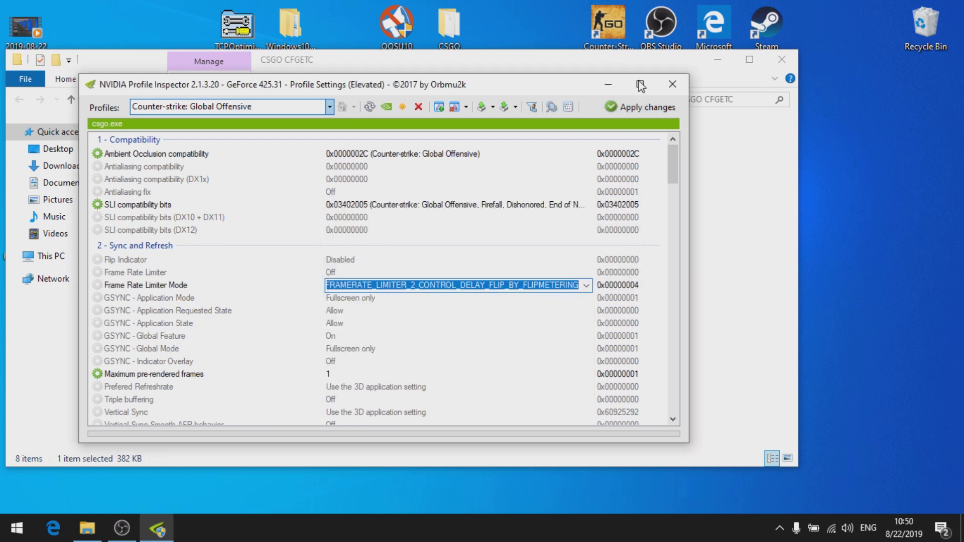
{"action": "left_click", "coordinate": [676, 83]}
Add the CsgoHighPriority registry entries from the Csgo exe priority folder to the registry
{"action": "double_click", "coordinate": [165, 141]}
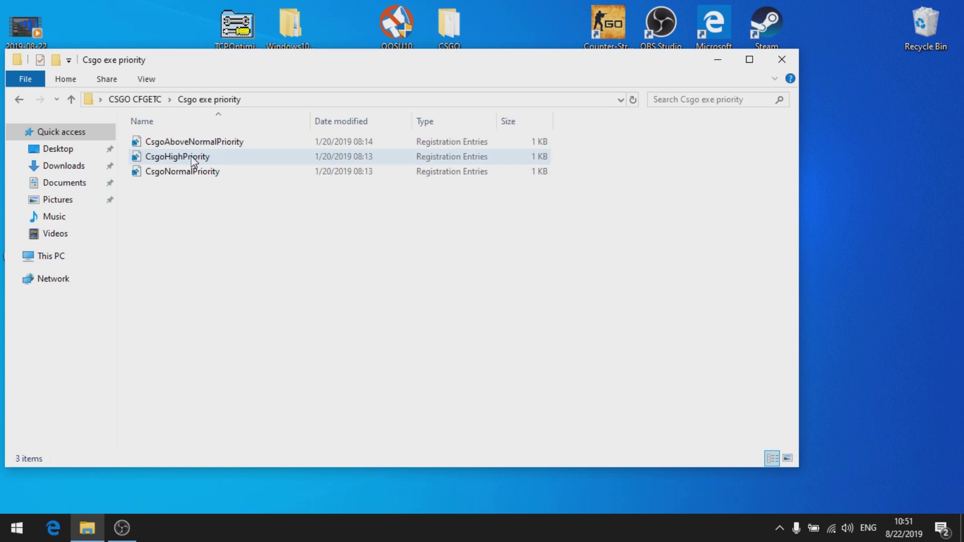
{"action": "double_click", "coordinate": [192, 158]}
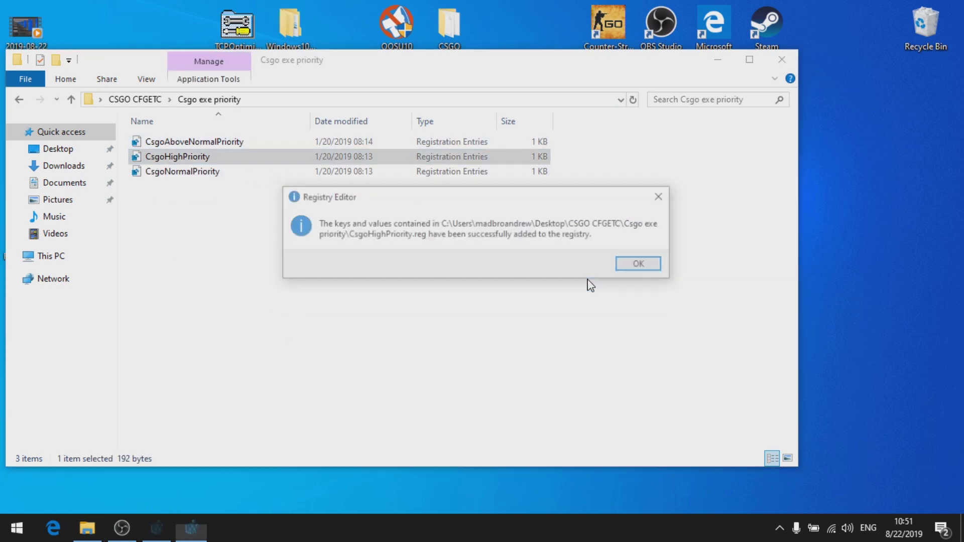
{"action": "left_click", "coordinate": [637, 262]}
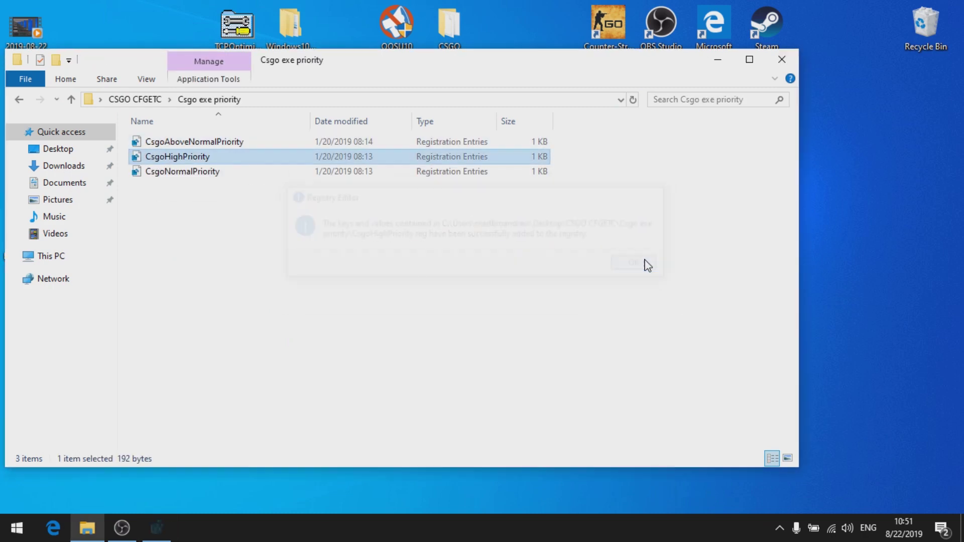
Open the Ultra low folder in CSGO CFGETC and select all of its config files
{"action": "left_click", "coordinate": [17, 98]}
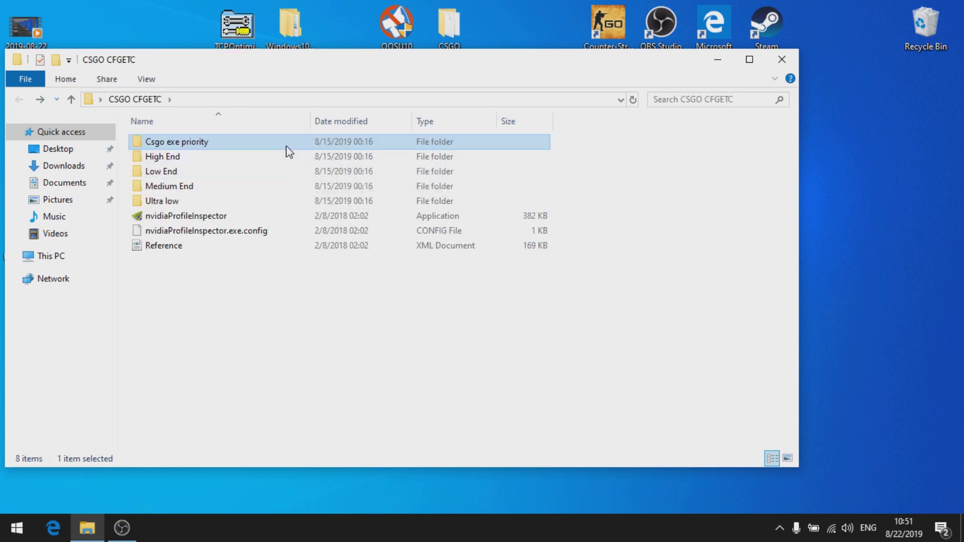
{"action": "double_click", "coordinate": [241, 207]}
{"action": "key", "text": "ctrl+a"}
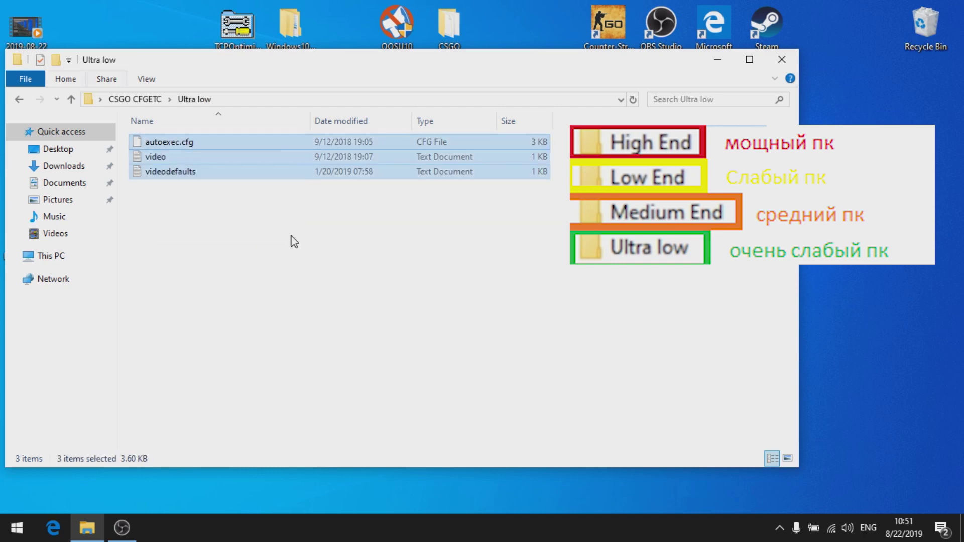
{"action": "left_click", "coordinate": [276, 301]}
Open a second File Explorer window and browse to C:\Program Files (x86)\Steam
{"action": "key", "text": "super"}
{"action": "left_click", "coordinate": [441, 391]}
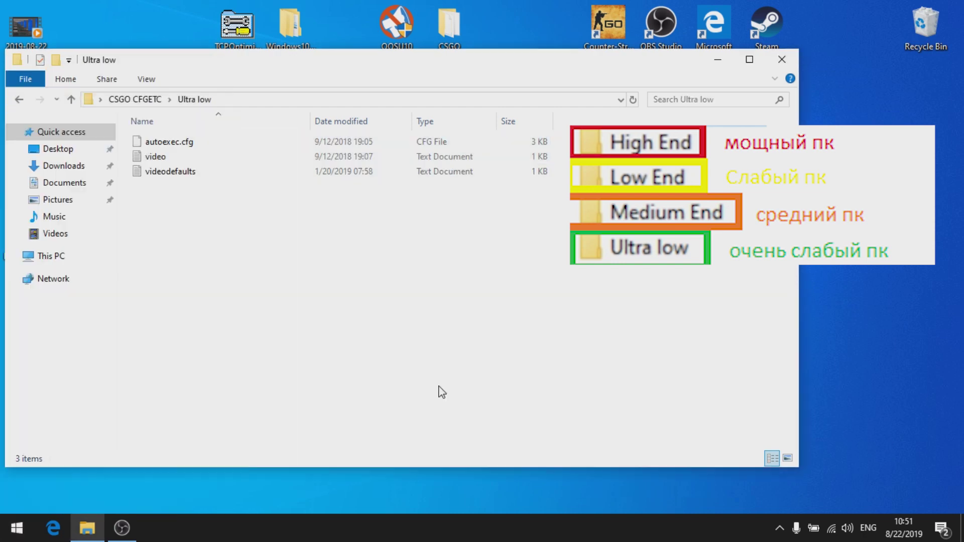
{"action": "right_click", "coordinate": [86, 527]}
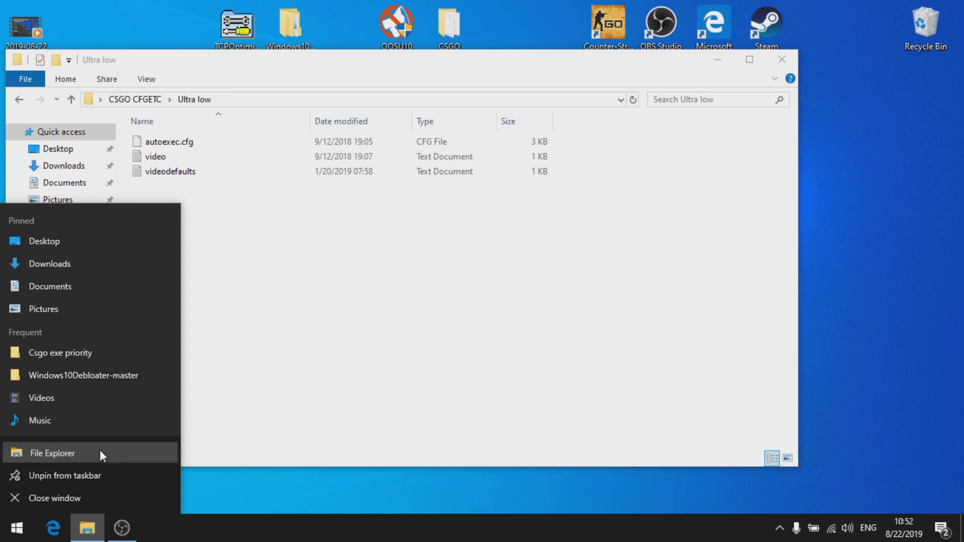
{"action": "left_click", "coordinate": [100, 452]}
{"action": "left_click", "coordinate": [79, 282]}
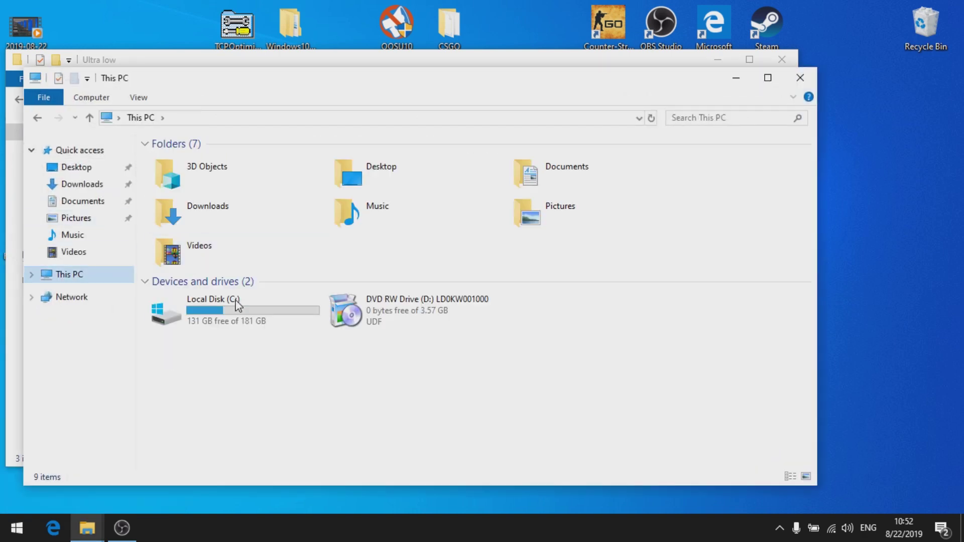
{"action": "double_click", "coordinate": [226, 311]}
{"action": "double_click", "coordinate": [232, 218]}
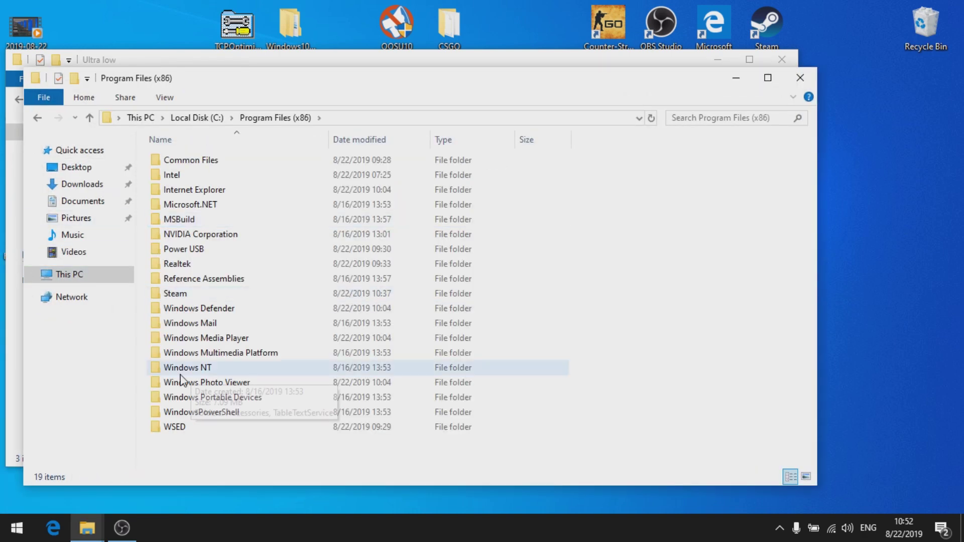
{"action": "double_click", "coordinate": [209, 301]}
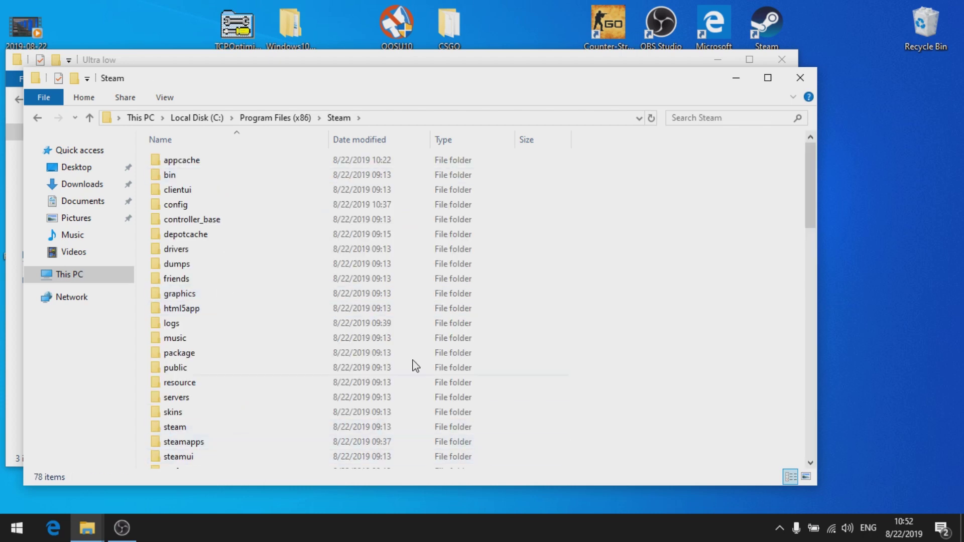
Open the account's 730\local\cfg folder inside the Steam userdata folder
{"action": "scroll", "coordinate": [818, 217], "scroll_direction": "down", "scroll_amount": 4}
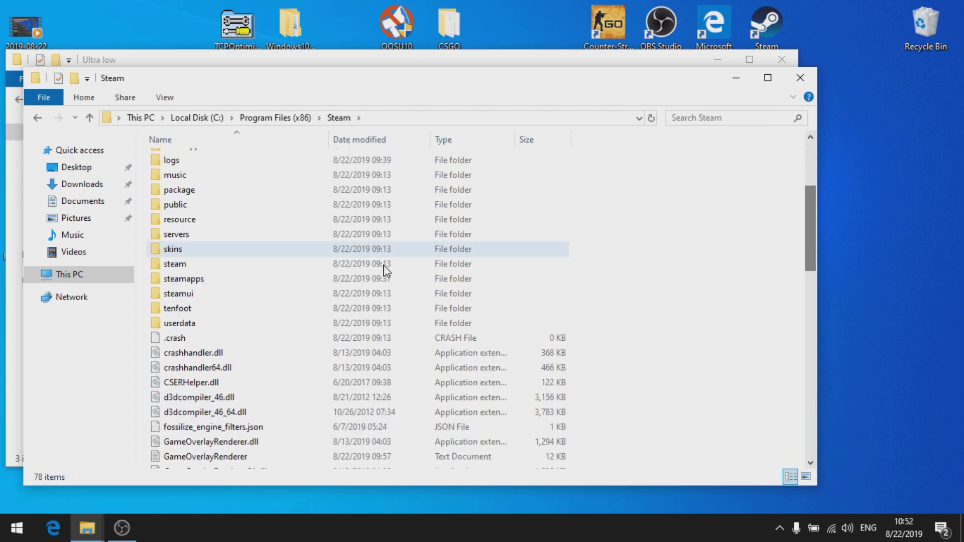
{"action": "double_click", "coordinate": [267, 326]}
{"action": "double_click", "coordinate": [193, 163]}
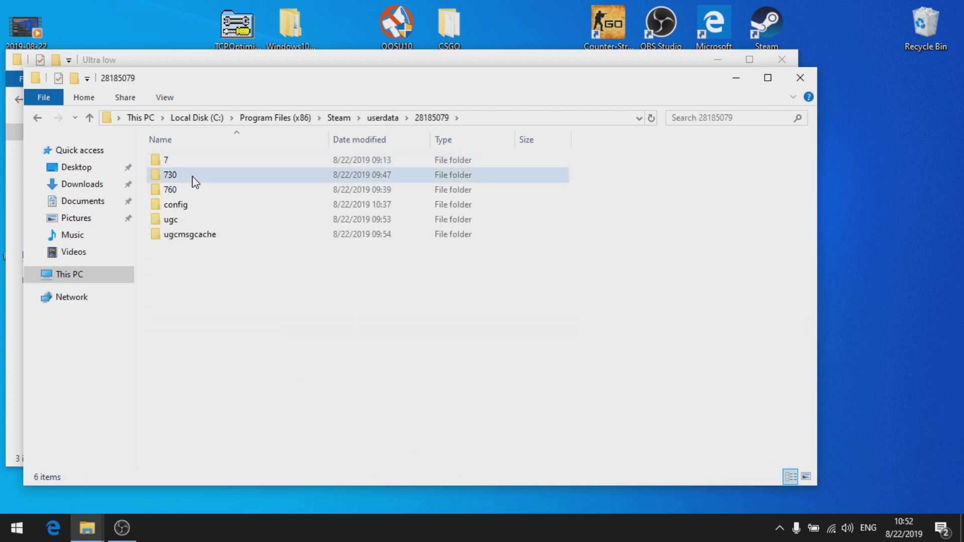
{"action": "double_click", "coordinate": [194, 176]}
{"action": "double_click", "coordinate": [203, 163]}
{"action": "double_click", "coordinate": [205, 163]}
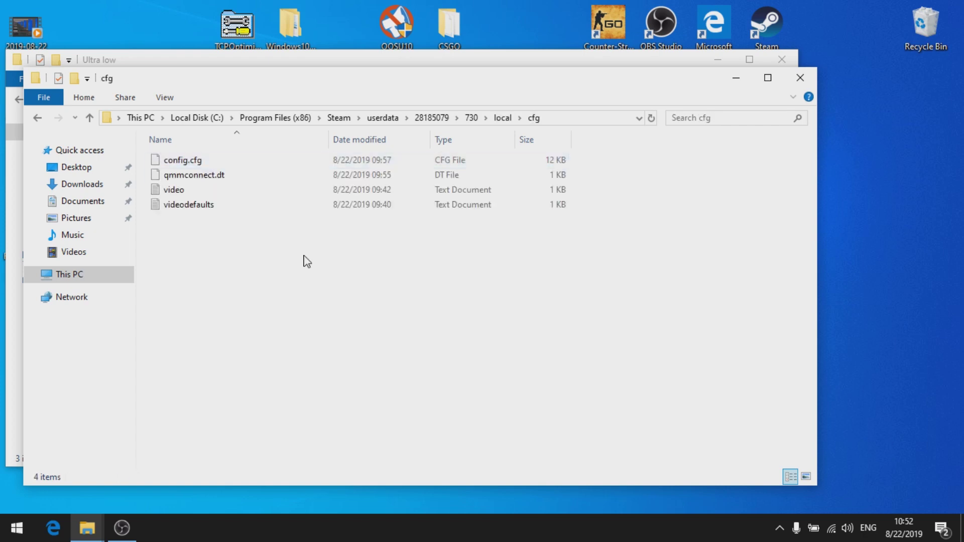
Permanently delete all files in the account's cfg folder
{"action": "key", "text": "ctrl+a"}
{"action": "key", "text": "shift+Delete"}
{"action": "key", "text": "Return"}
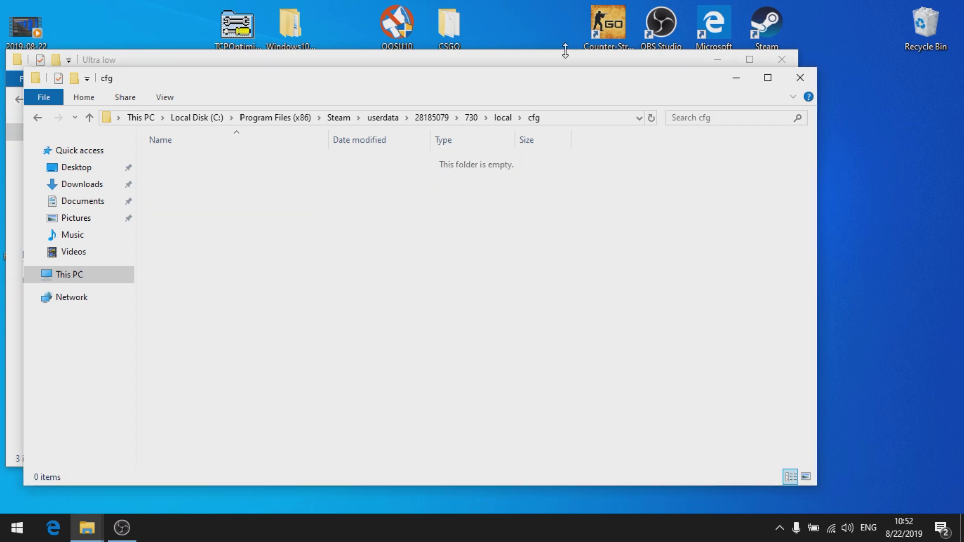
Copy autoexec.cfg, video and videodefaults from the Ultra low folder into the emptied cfg folder
{"action": "left_click", "coordinate": [554, 62]}
{"action": "left_click_drag", "start_coordinate": [208, 235], "coordinate": [300, 151]}
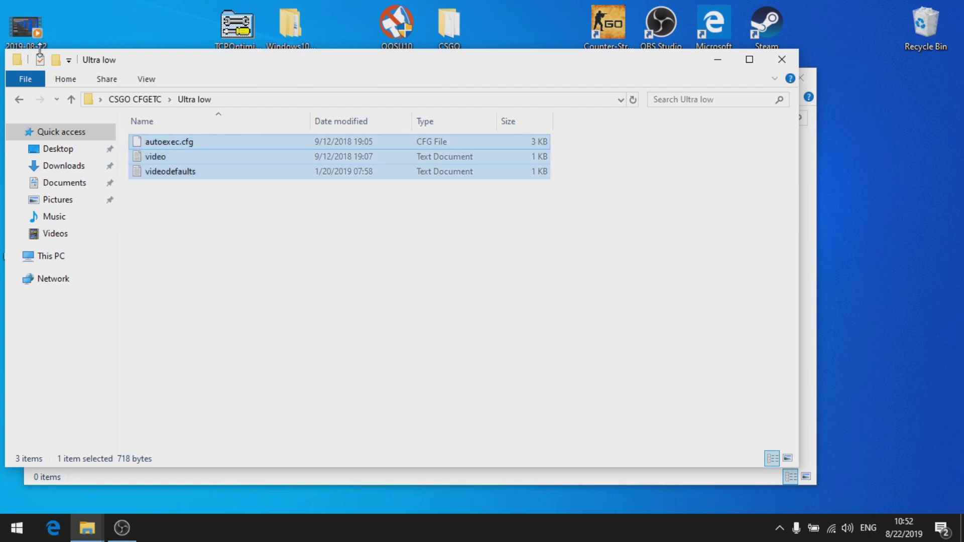
{"action": "left_click", "coordinate": [810, 221]}
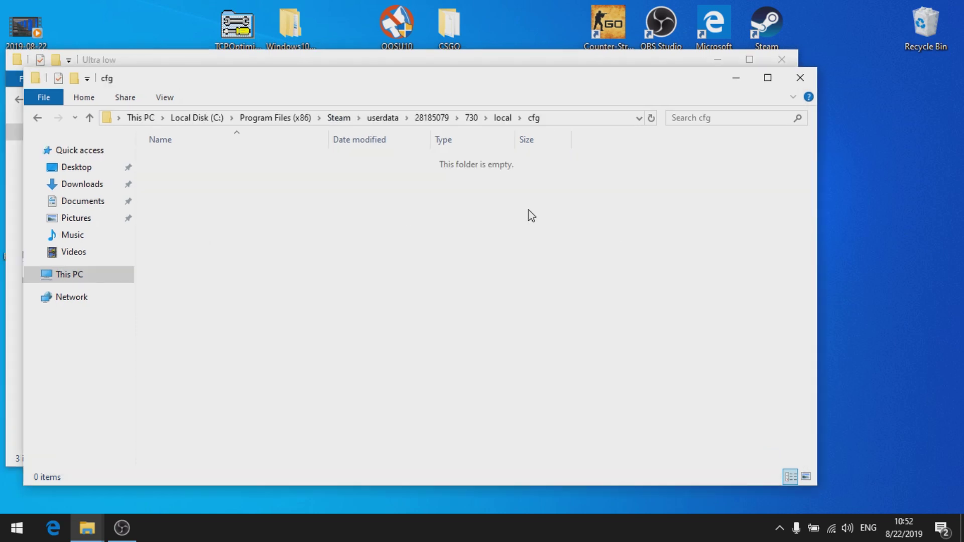
{"action": "key", "text": "ctrl+v"}
{"action": "left_click", "coordinate": [377, 213]}
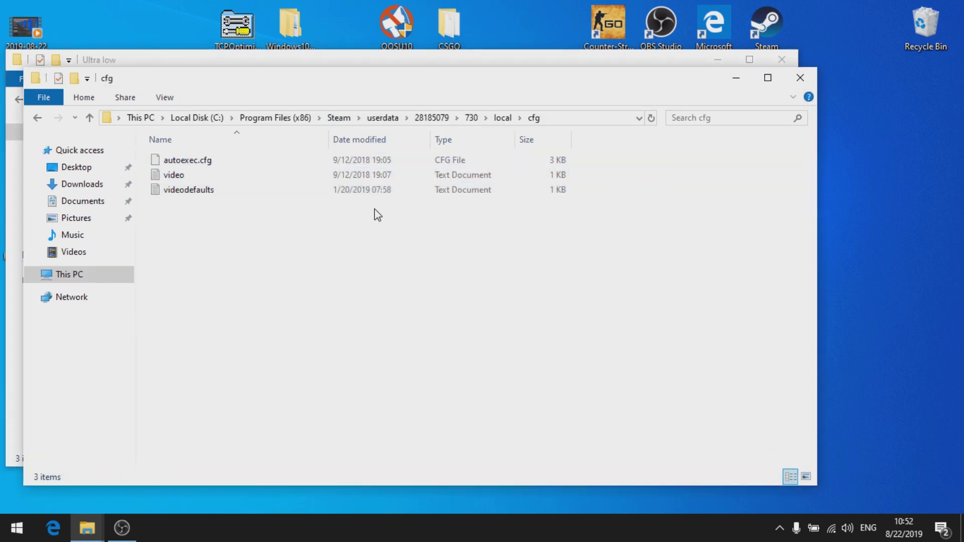
Open the copied autoexec.cfg in Notepad, with Notepad as the chosen app, and maximize the window
{"action": "left_click", "coordinate": [229, 163]}
{"action": "right_click", "coordinate": [227, 161]}
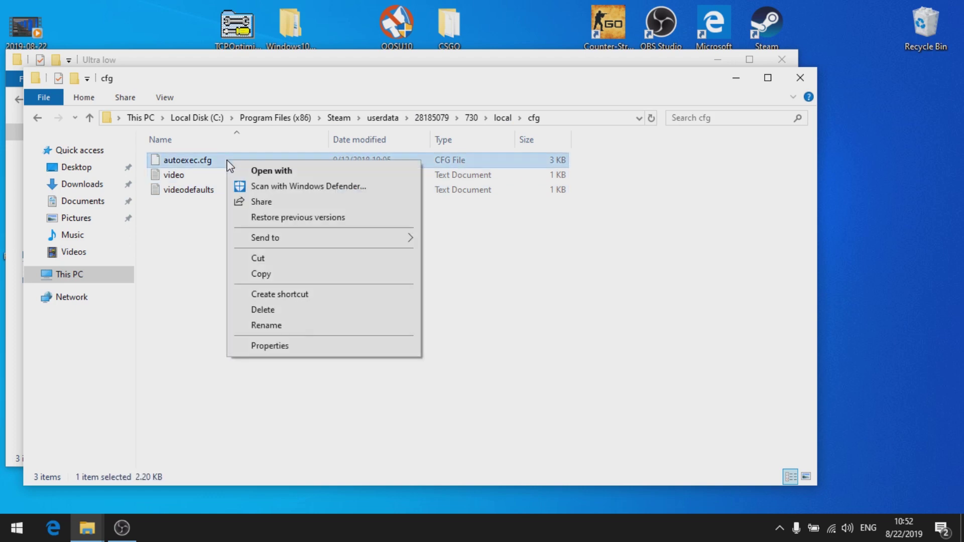
{"action": "left_click", "coordinate": [371, 173]}
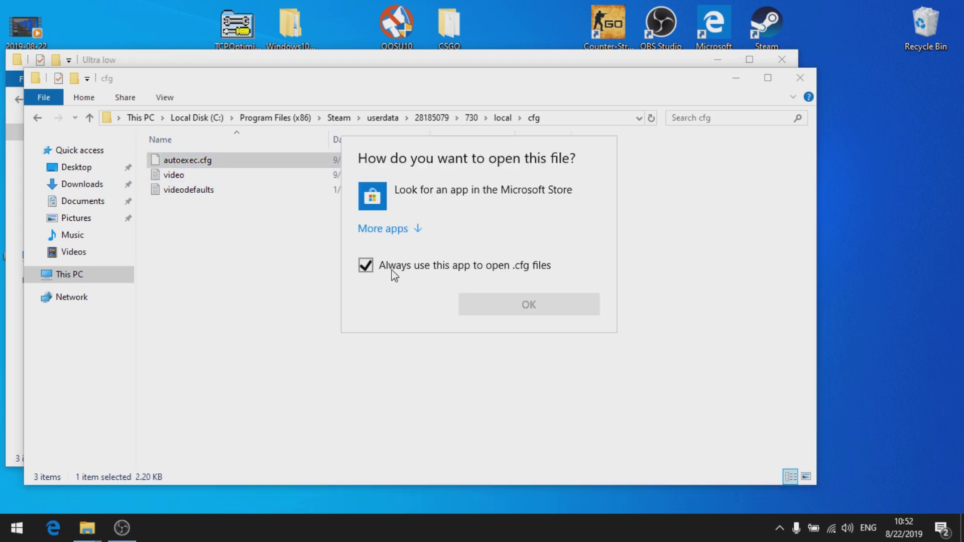
{"action": "left_click", "coordinate": [404, 226]}
{"action": "left_click", "coordinate": [430, 273]}
{"action": "left_click", "coordinate": [516, 479]}
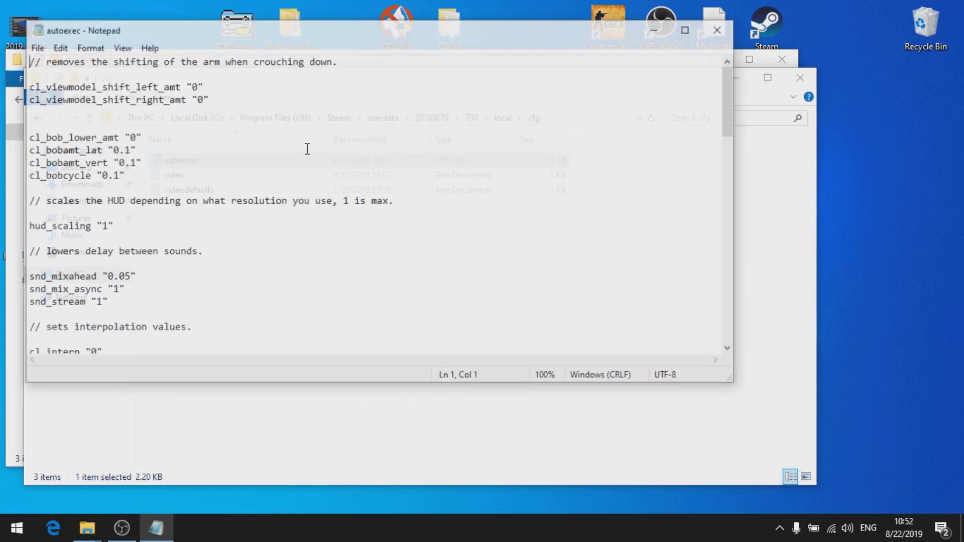
{"action": "double_click", "coordinate": [508, 37]}
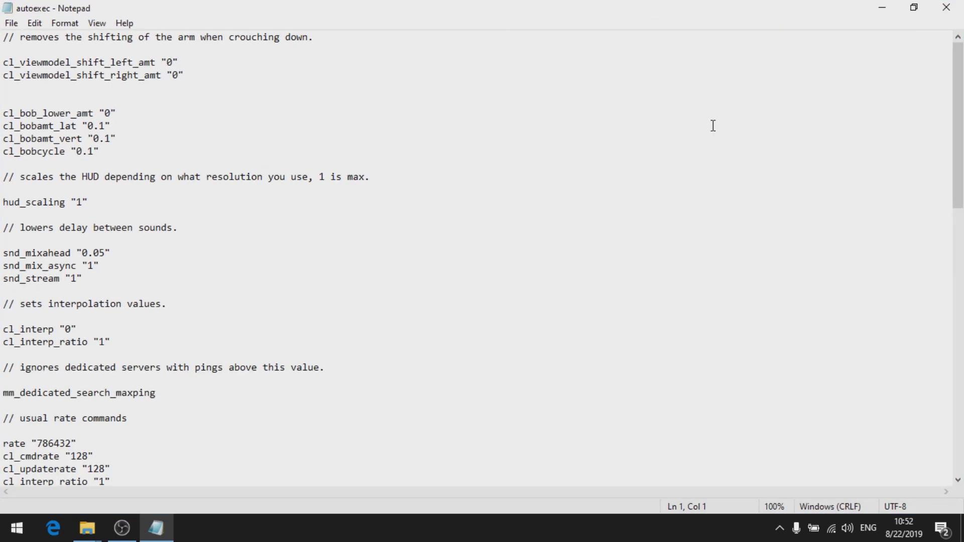
Set net_graphheight to "1" near the end of the autoexec file
{"action": "left_click_drag", "start_coordinate": [962, 125], "coordinate": [962, 385]}
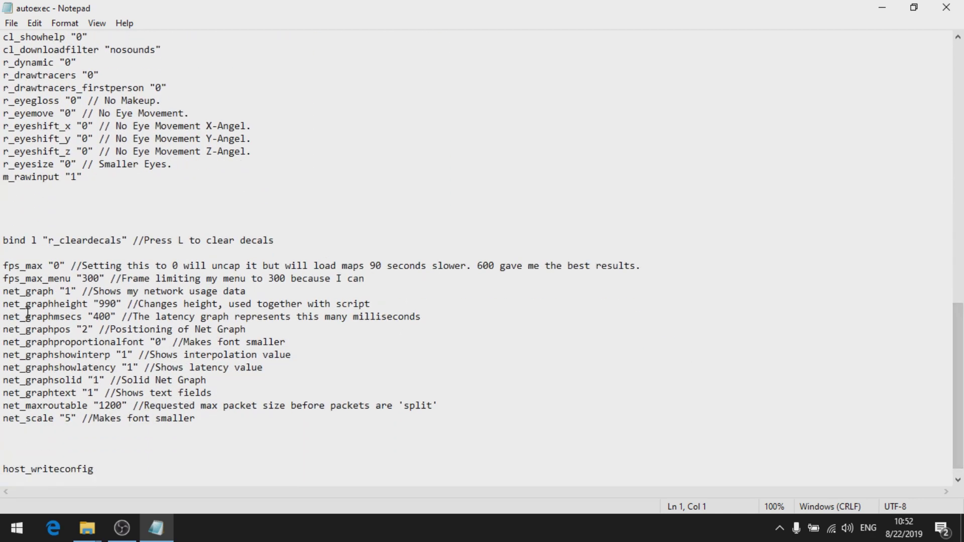
{"action": "left_click_drag", "start_coordinate": [117, 303], "coordinate": [100, 303]}
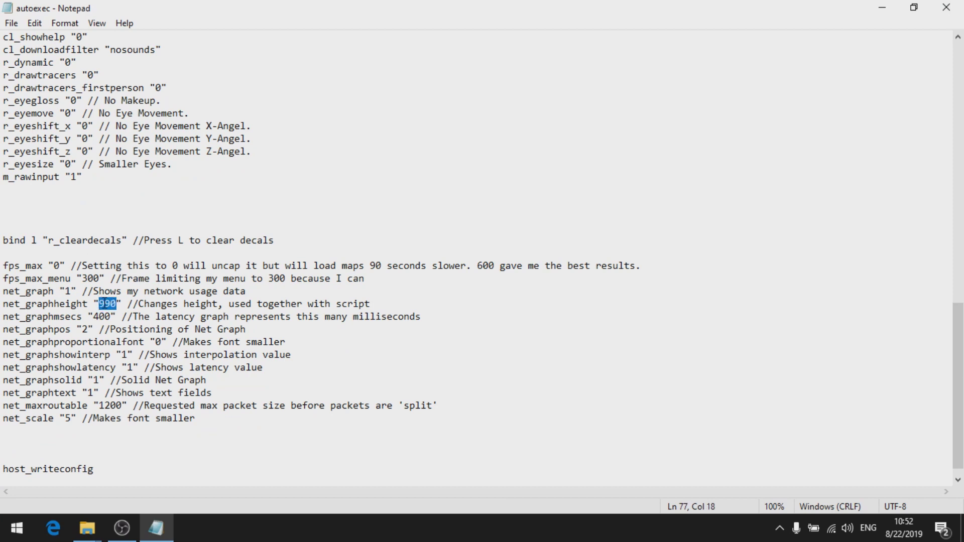
{"action": "type", "text": "1"}
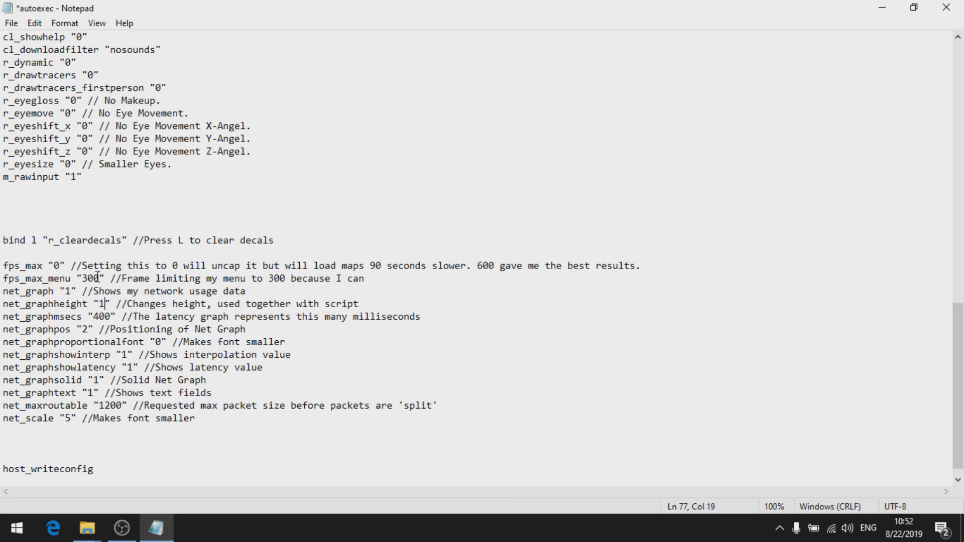
Set both fps_max_menu and fps_max to "60", then close autoexec and save the changes
{"action": "left_click_drag", "start_coordinate": [101, 278], "coordinate": [82, 279]}
{"action": "type", "text": "60"}
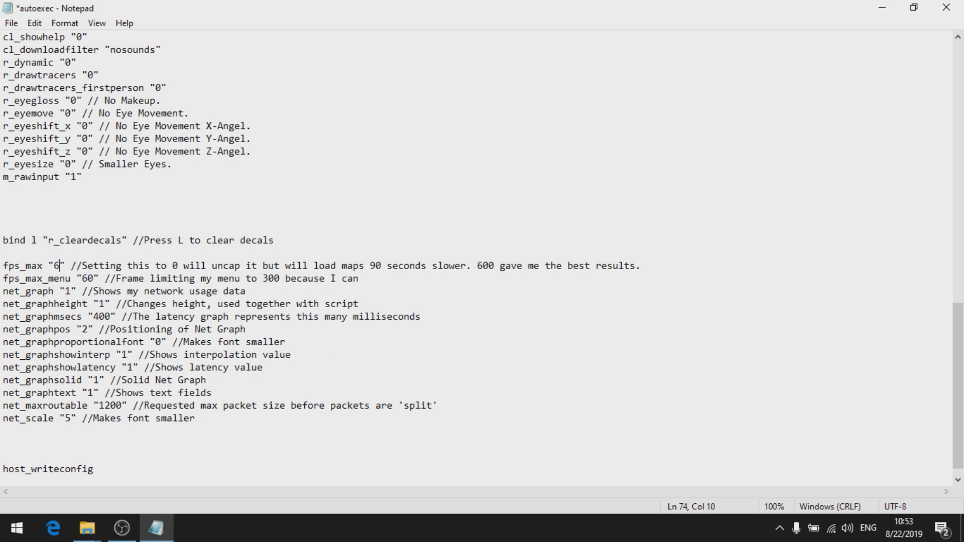
{"action": "type", "text": "0"}
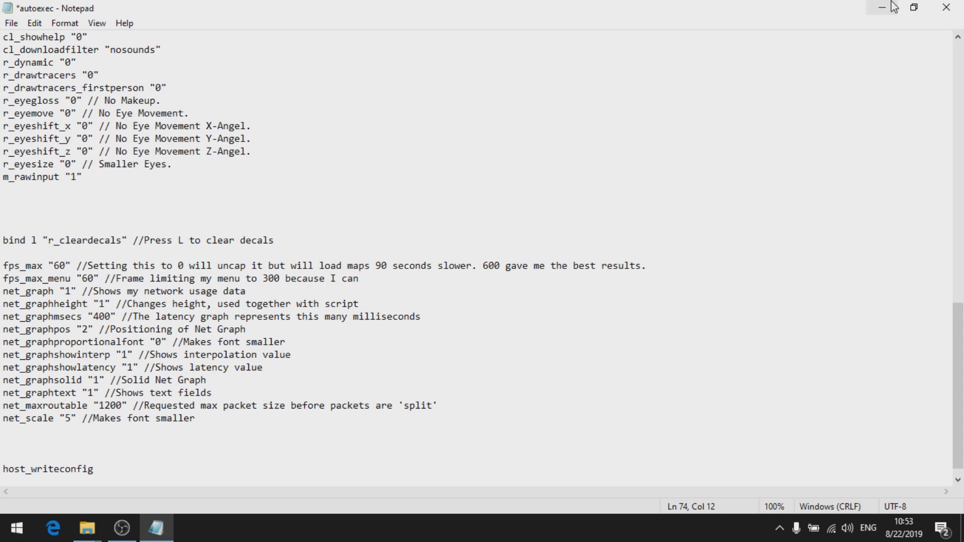
{"action": "left_click", "coordinate": [945, 7]}
{"action": "left_click", "coordinate": [442, 279]}
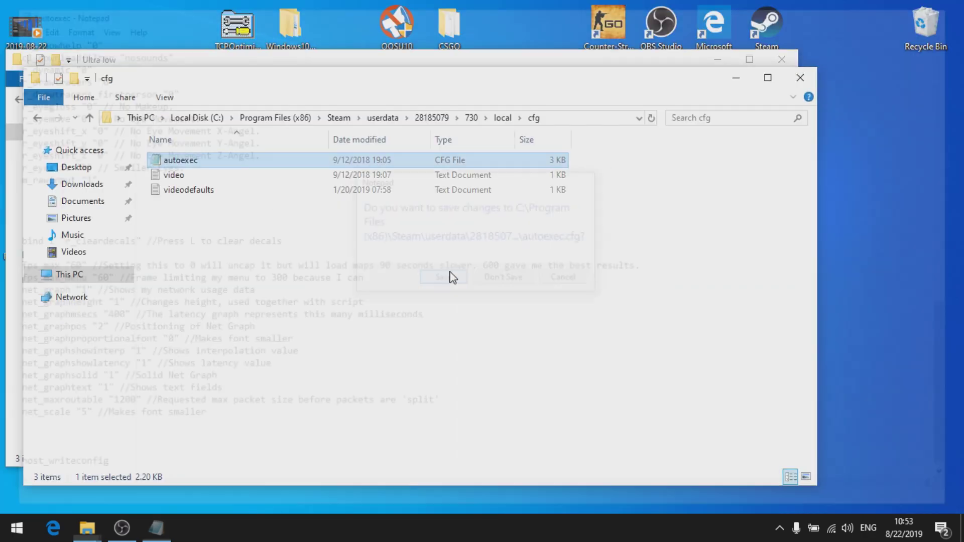
Close the cfg folder, switch to Steam and open the properties of Counter-Strike: Global Offensive
{"action": "left_click", "coordinate": [799, 78]}
{"action": "left_click", "coordinate": [779, 527]}
{"action": "left_click", "coordinate": [778, 470]}
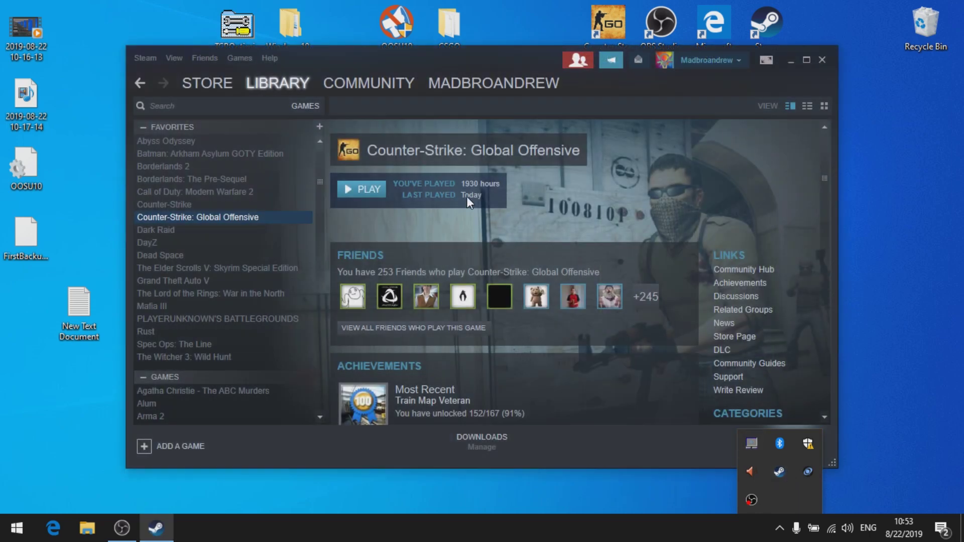
{"action": "right_click", "coordinate": [218, 216]}
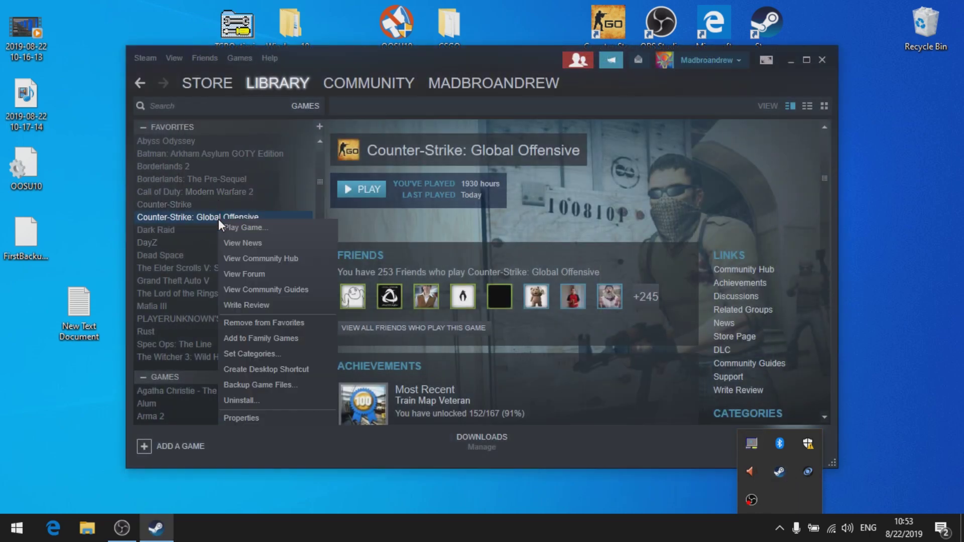
{"action": "left_click", "coordinate": [250, 417]}
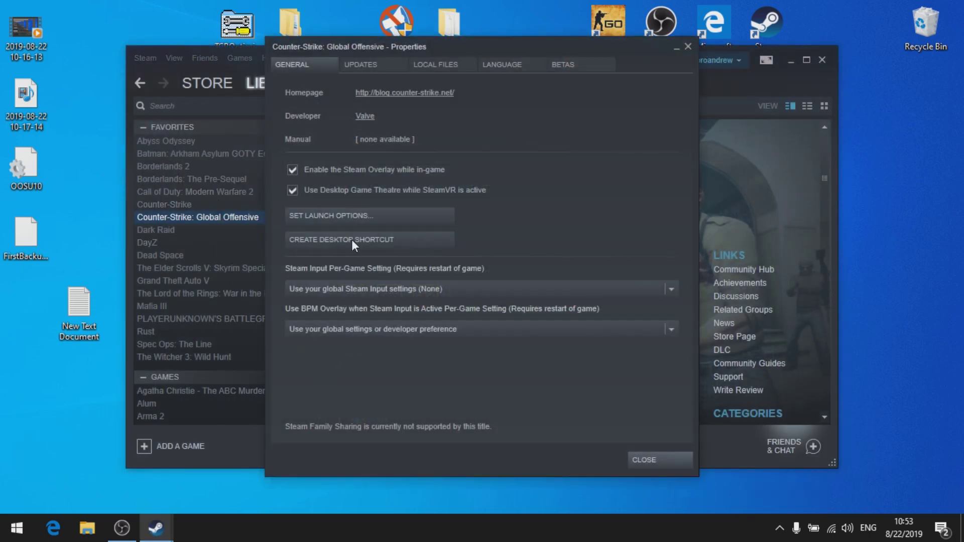
Set Steam Input and the BPM overlay to Forced Off and disable Desktop Game Theatre for the game
{"action": "left_click", "coordinate": [673, 288]}
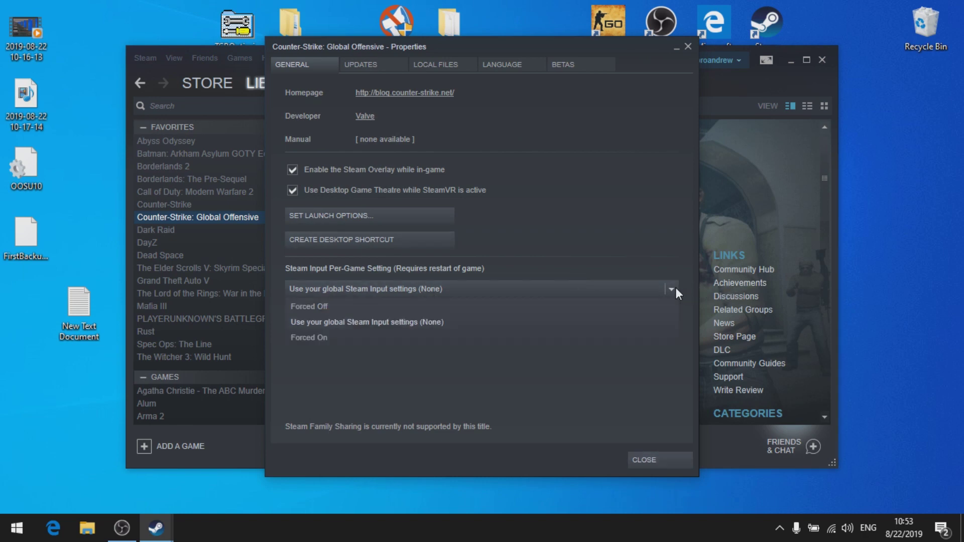
{"action": "left_click", "coordinate": [314, 303]}
{"action": "left_click", "coordinate": [670, 329]}
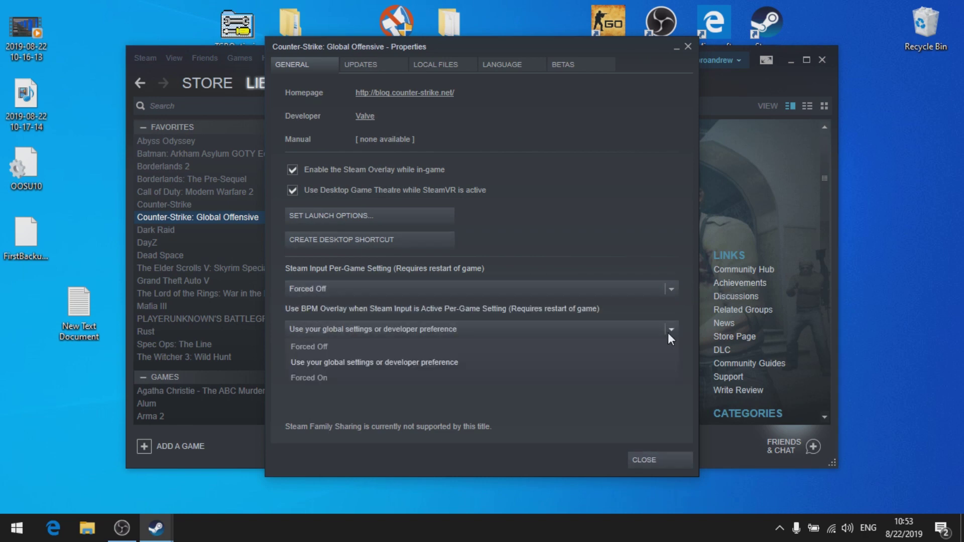
{"action": "left_click", "coordinate": [313, 348]}
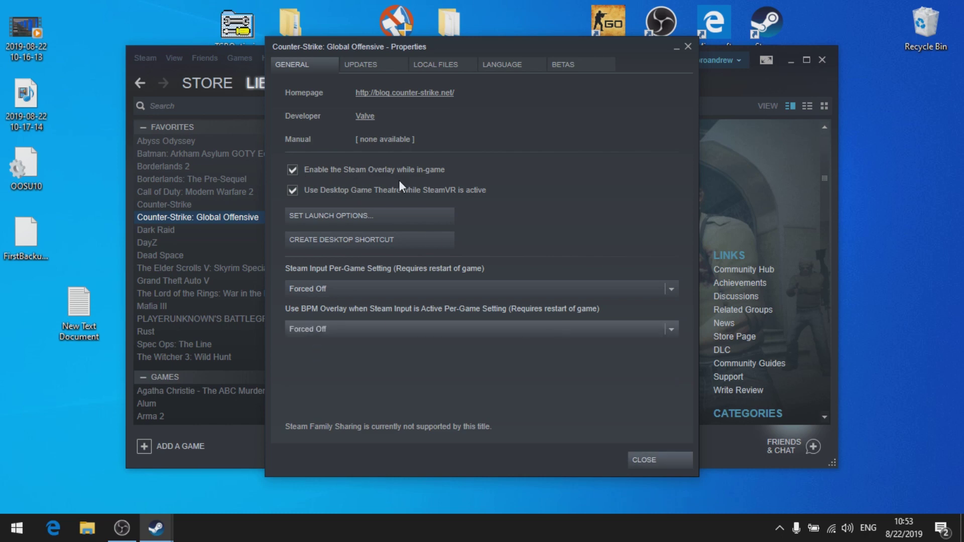
{"action": "left_click", "coordinate": [293, 189]}
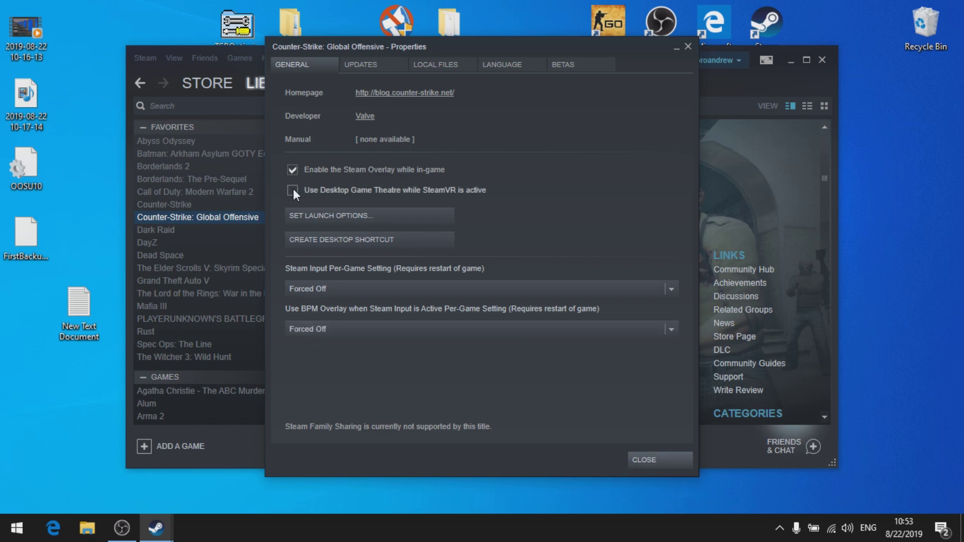
Review the launch options of Counter-Strike: Global Offensive and close their dialog
{"action": "left_click", "coordinate": [345, 214]}
{"action": "left_click_drag", "start_coordinate": [438, 266], "coordinate": [378, 267]}
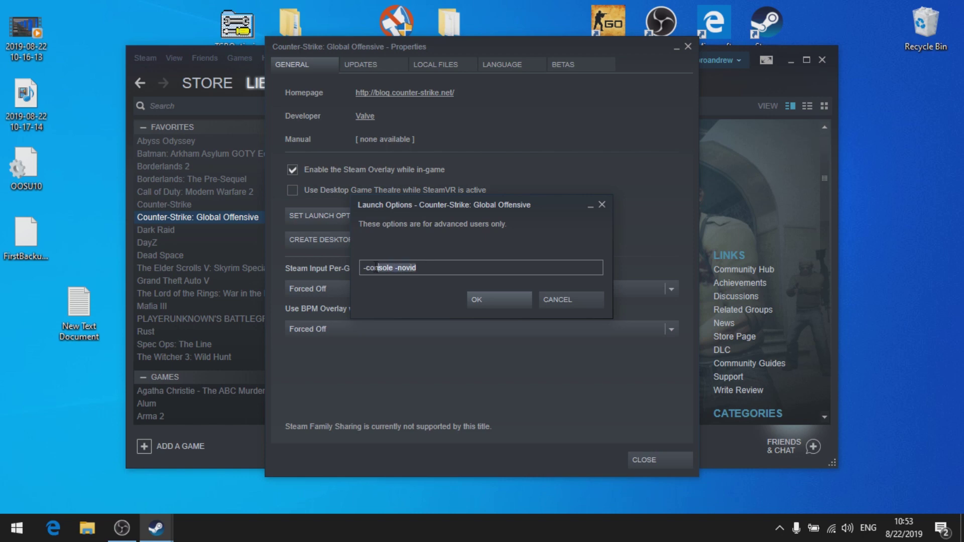
{"action": "left_click", "coordinate": [439, 266]}
{"action": "left_click", "coordinate": [513, 300]}
Browse the game's local files and apply Disable fullscreen optimizations in the csgo application's compatibility settings
{"action": "left_click", "coordinate": [435, 64]}
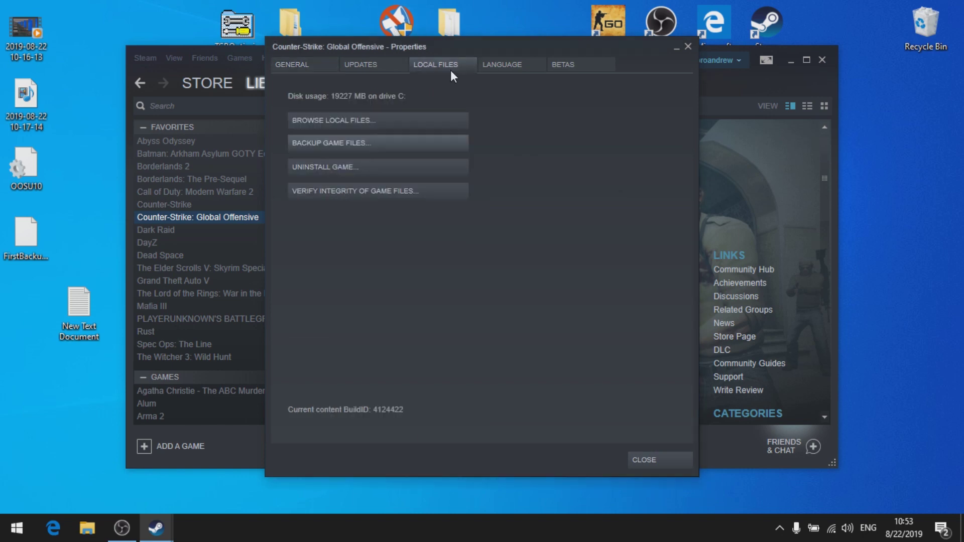
{"action": "left_click", "coordinate": [371, 120]}
{"action": "right_click", "coordinate": [172, 233]}
{"action": "left_click", "coordinate": [254, 498]}
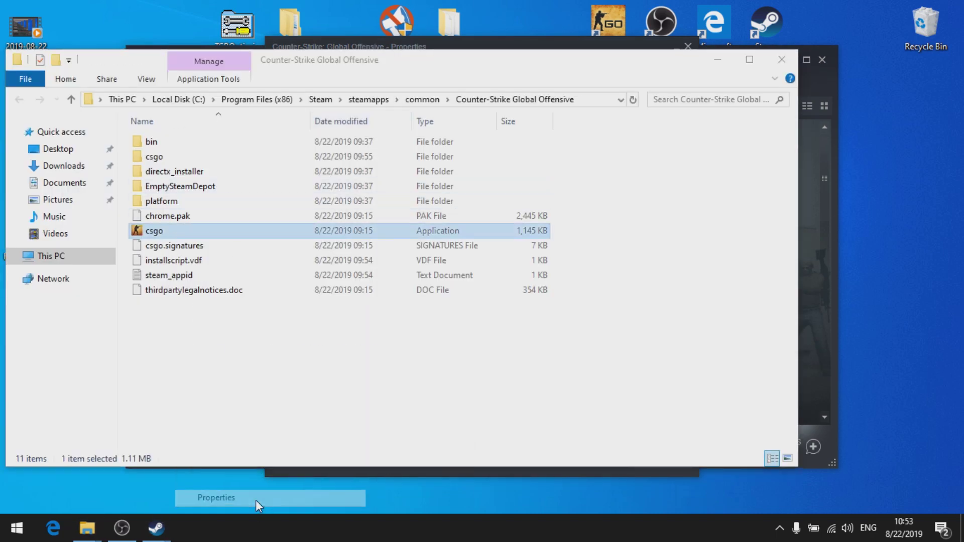
{"action": "left_click", "coordinate": [298, 183]}
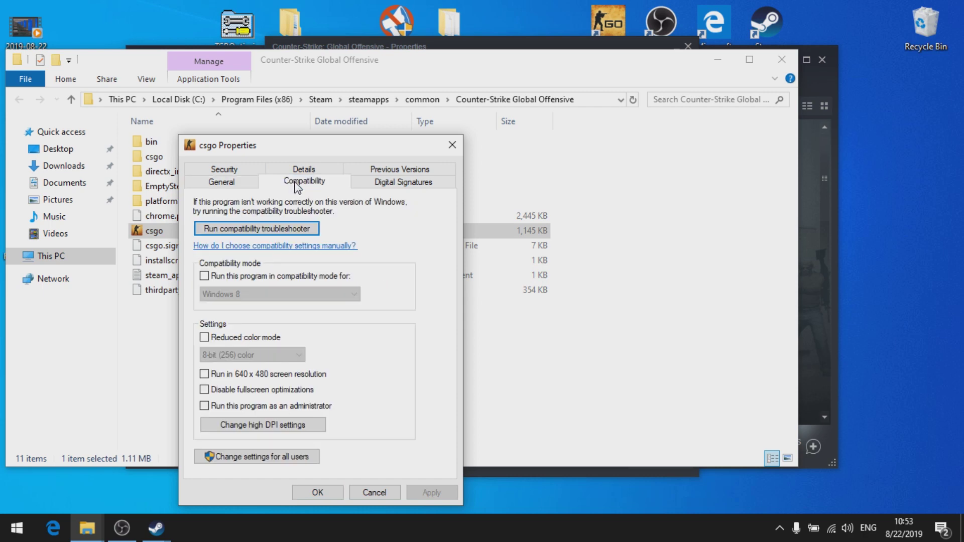
{"action": "left_click", "coordinate": [205, 390]}
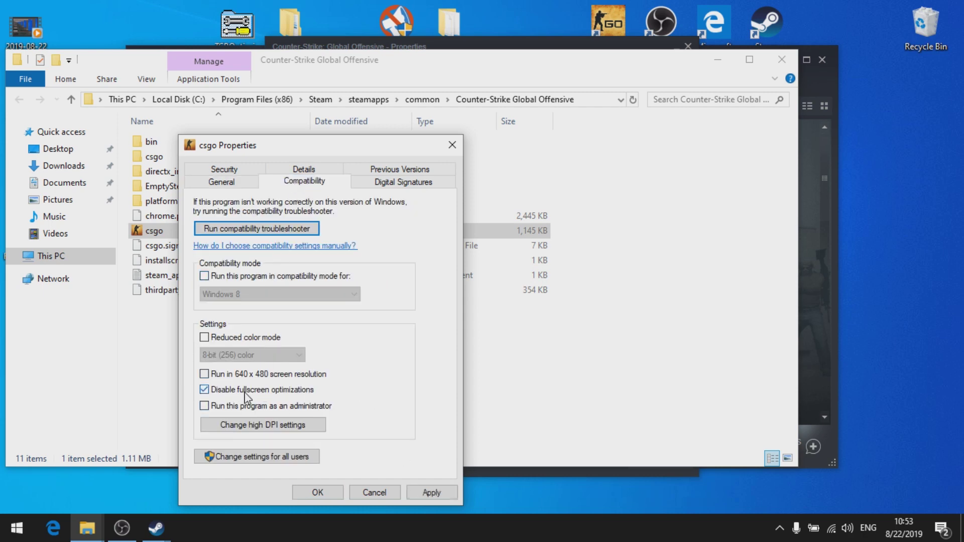
{"action": "left_click", "coordinate": [424, 485]}
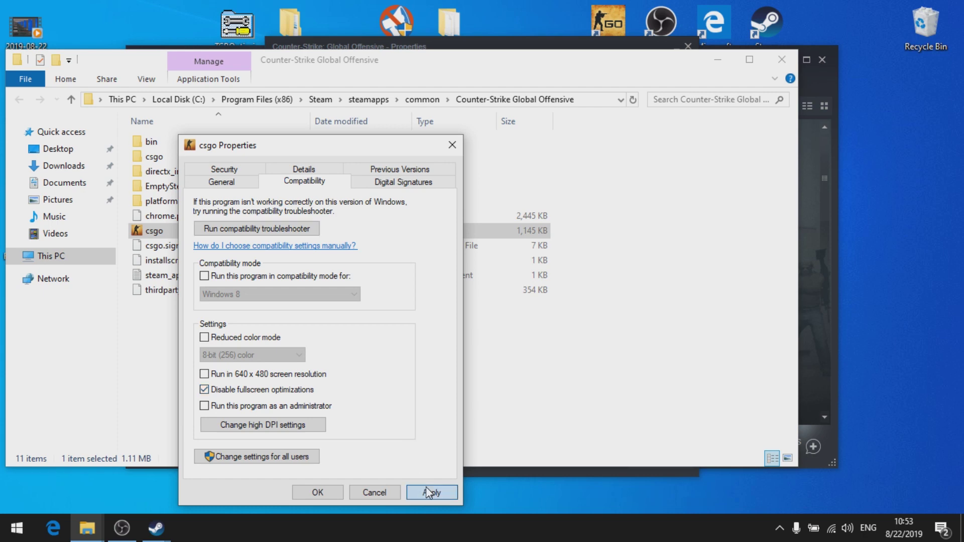
Override the csgo application's high DPI scaling with scaling performed by Application, confirm its properties and close the game folder
{"action": "left_click", "coordinate": [278, 427]}
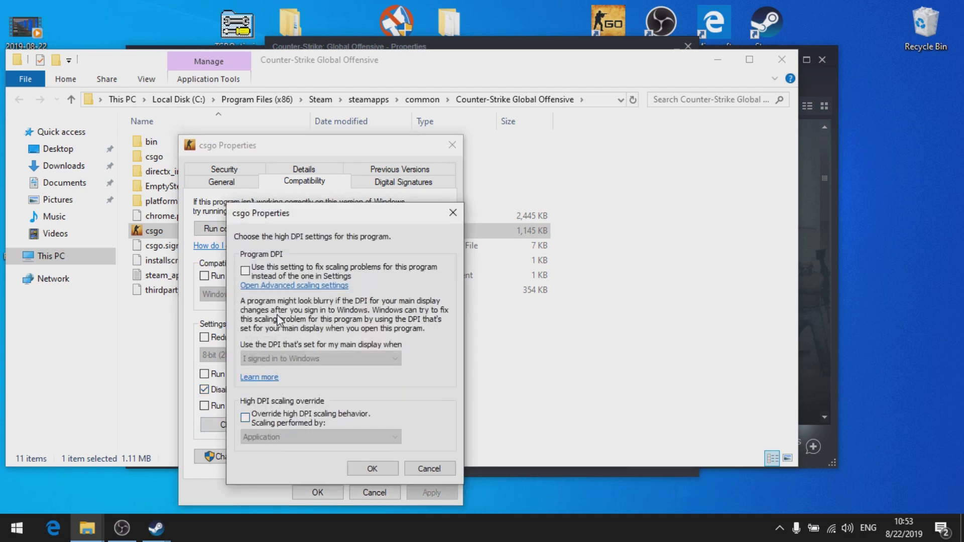
{"action": "left_click", "coordinate": [245, 417]}
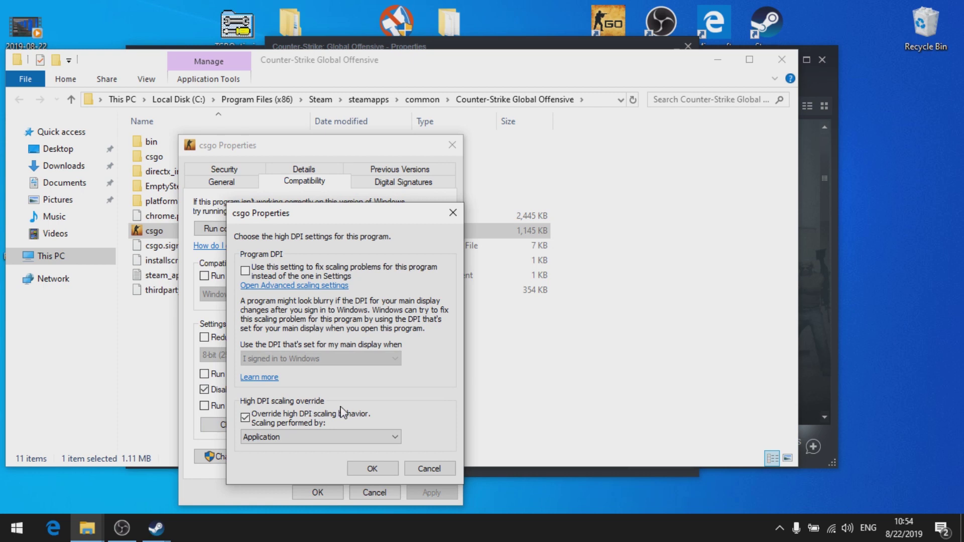
{"action": "left_click", "coordinate": [291, 436]}
{"action": "left_click", "coordinate": [292, 438]}
{"action": "left_click", "coordinate": [372, 468]}
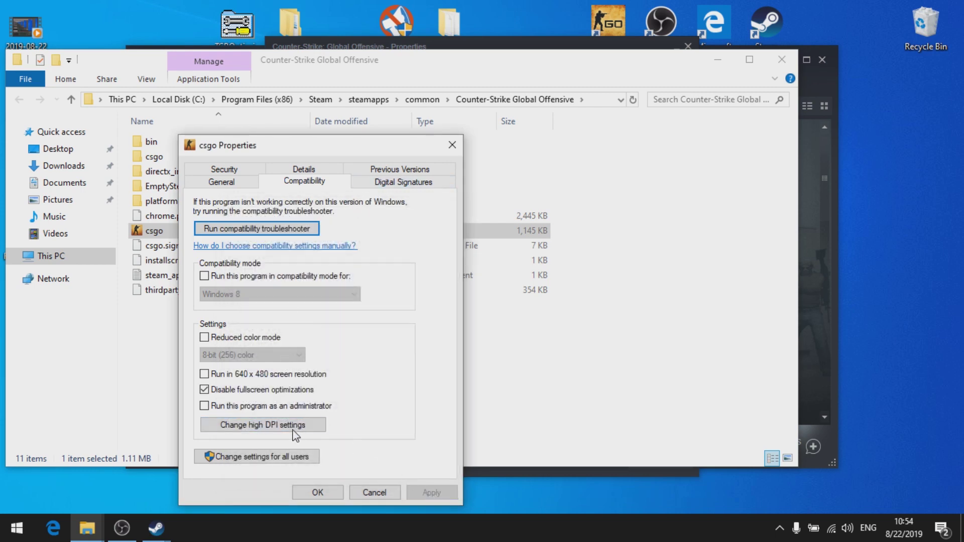
{"action": "left_click", "coordinate": [320, 492]}
{"action": "left_click", "coordinate": [781, 59]}
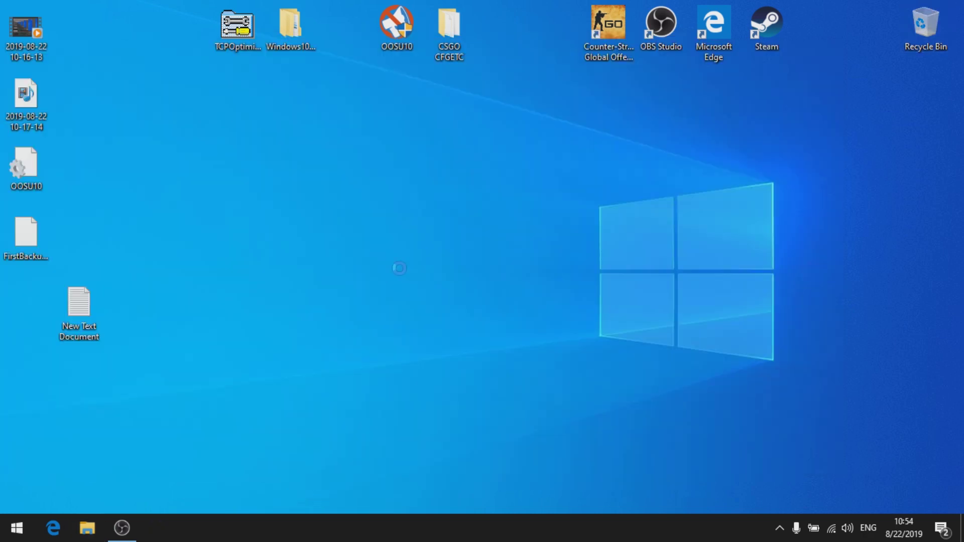
Open the NVIDIA Control Panel from the desktop, maximize it and go to Manage 3D settings
{"action": "right_click", "coordinate": [400, 268]}
{"action": "left_click", "coordinate": [485, 367]}
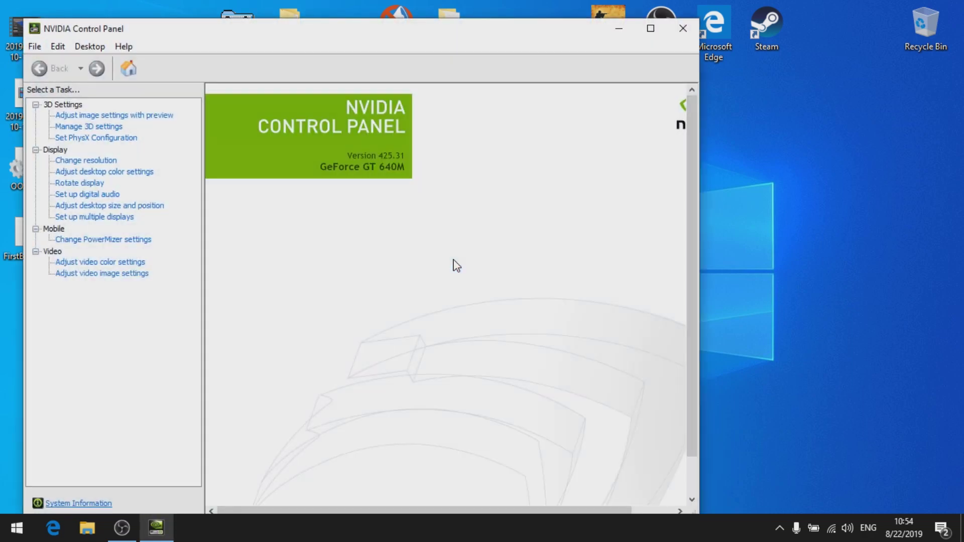
{"action": "left_click", "coordinate": [660, 28]}
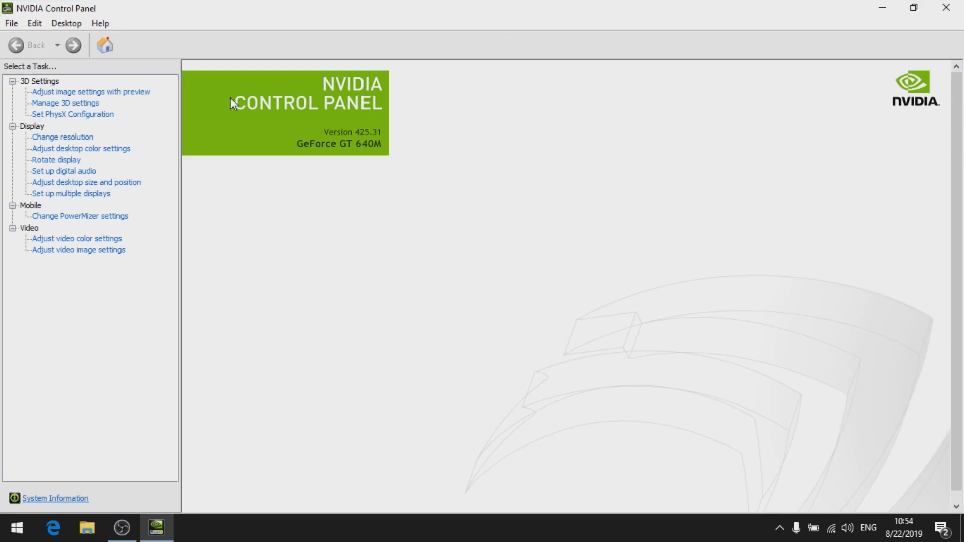
{"action": "left_click", "coordinate": [85, 105]}
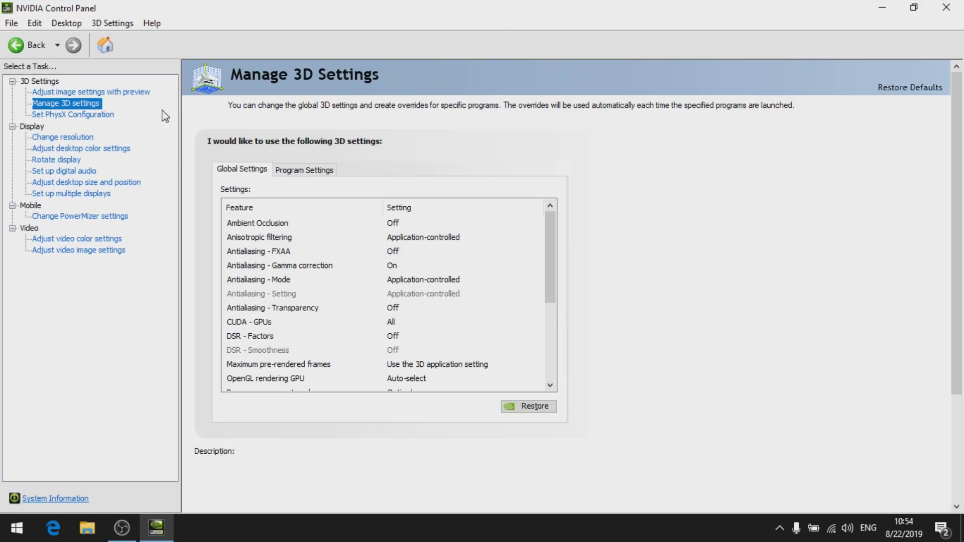
Set Virtual Reality pre-rendered frames to Use the 3D application setting in the global 3D settings
{"action": "left_click_drag", "start_coordinate": [556, 256], "coordinate": [549, 372]}
{"action": "mouse_move", "coordinate": [378, 384]}
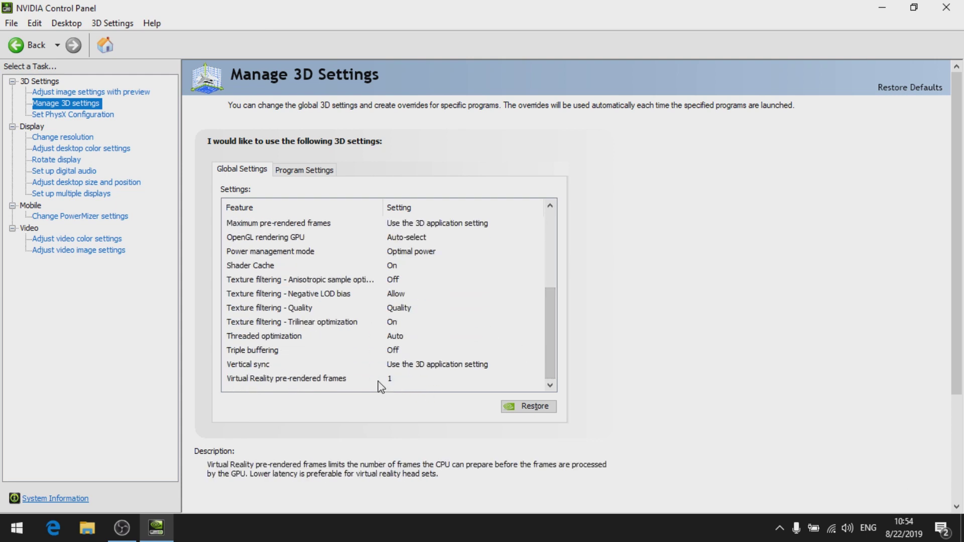
{"action": "left_click", "coordinate": [400, 385]}
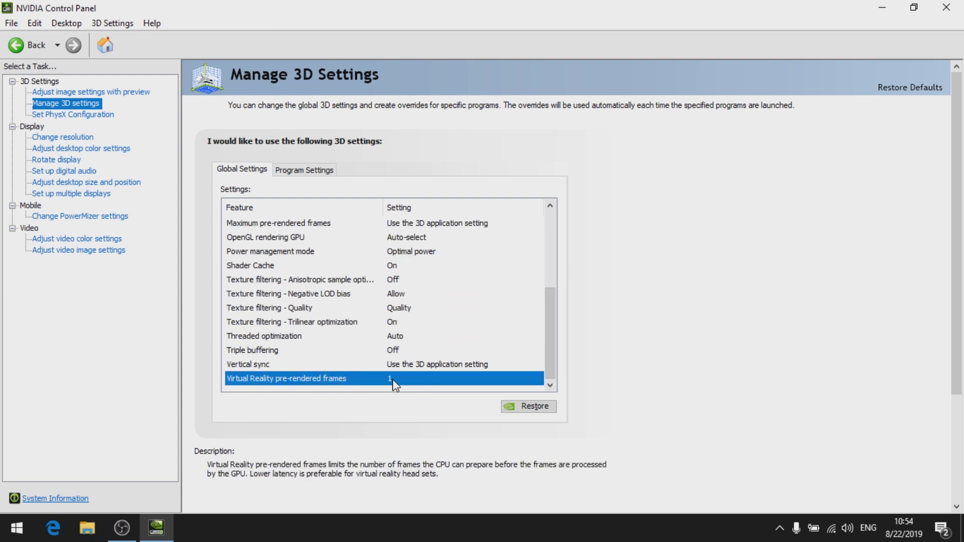
{"action": "left_click", "coordinate": [401, 386]}
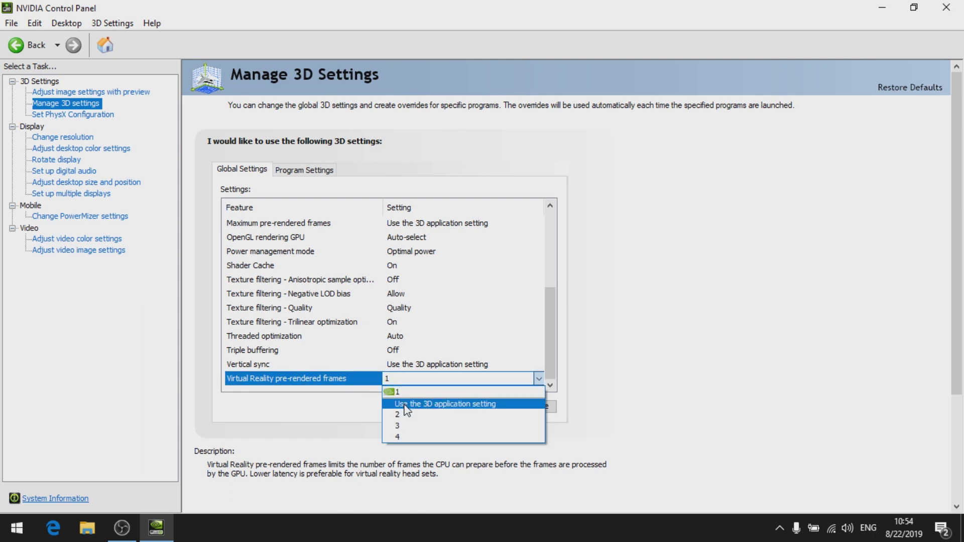
{"action": "left_click", "coordinate": [401, 404]}
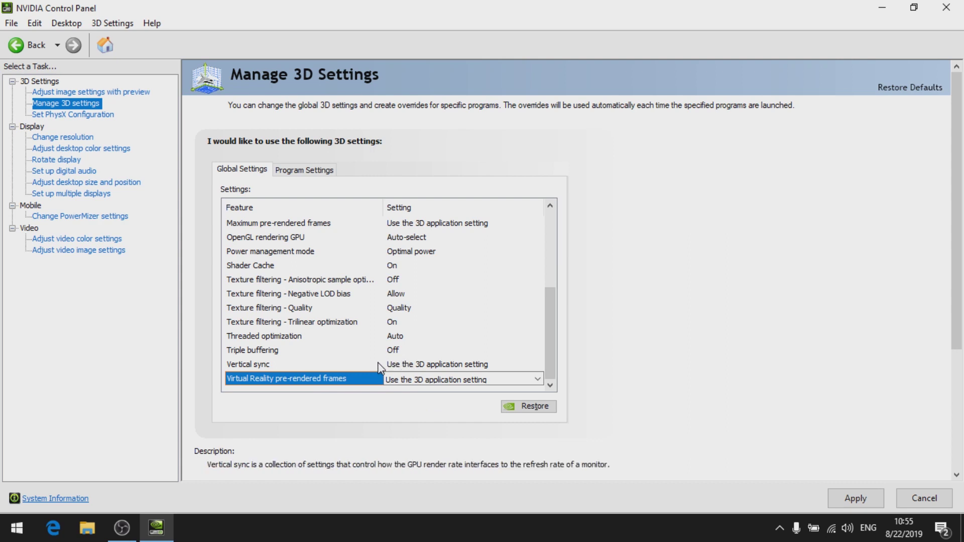
Set Vertical sync to Off and Threaded optimization to Auto in the global 3D settings
{"action": "left_click", "coordinate": [430, 366]}
{"action": "left_click", "coordinate": [431, 365]}
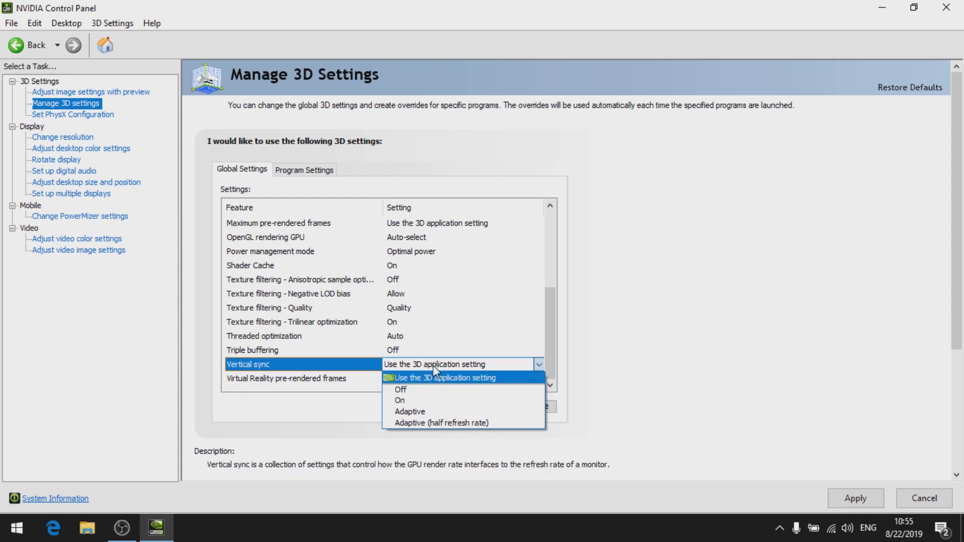
{"action": "left_click", "coordinate": [405, 392]}
{"action": "left_click", "coordinate": [399, 351]}
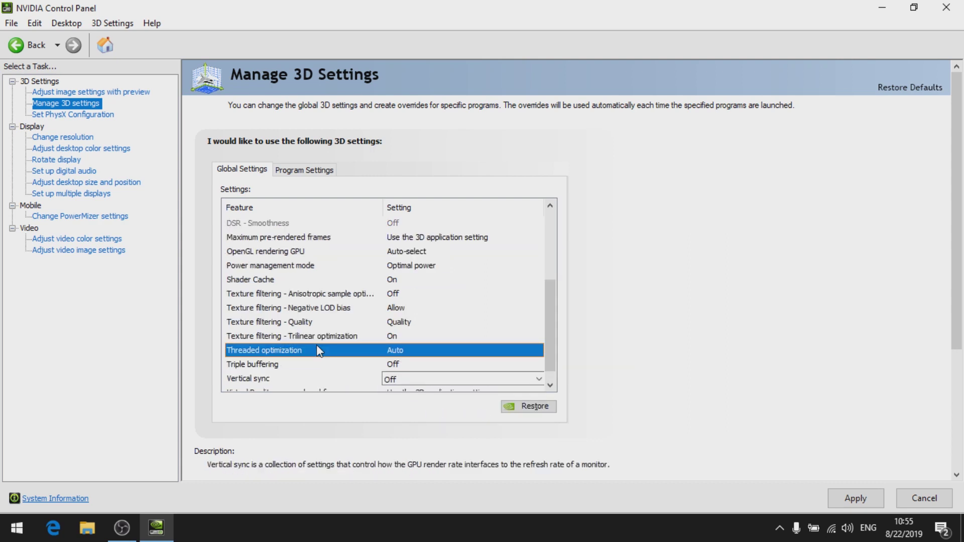
{"action": "left_click", "coordinate": [400, 351]}
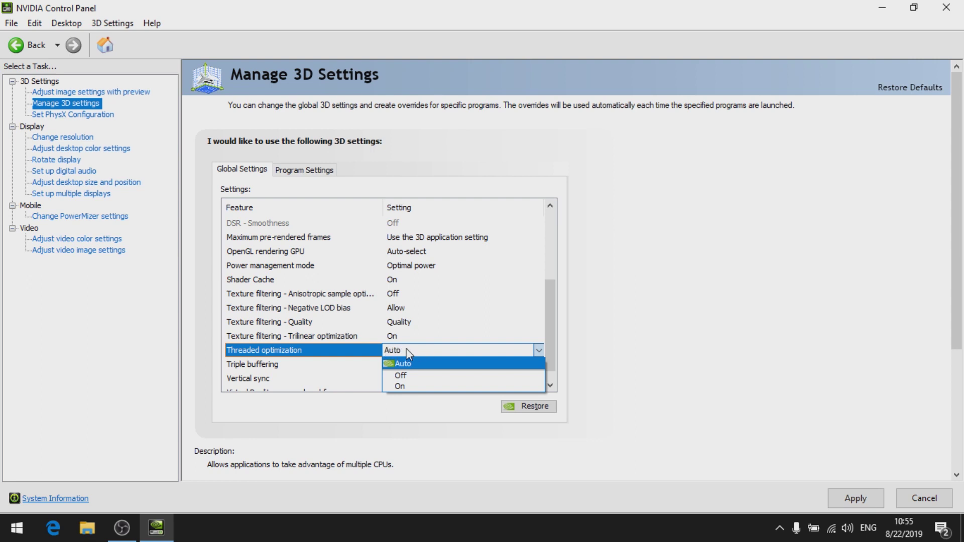
{"action": "left_click", "coordinate": [410, 365]}
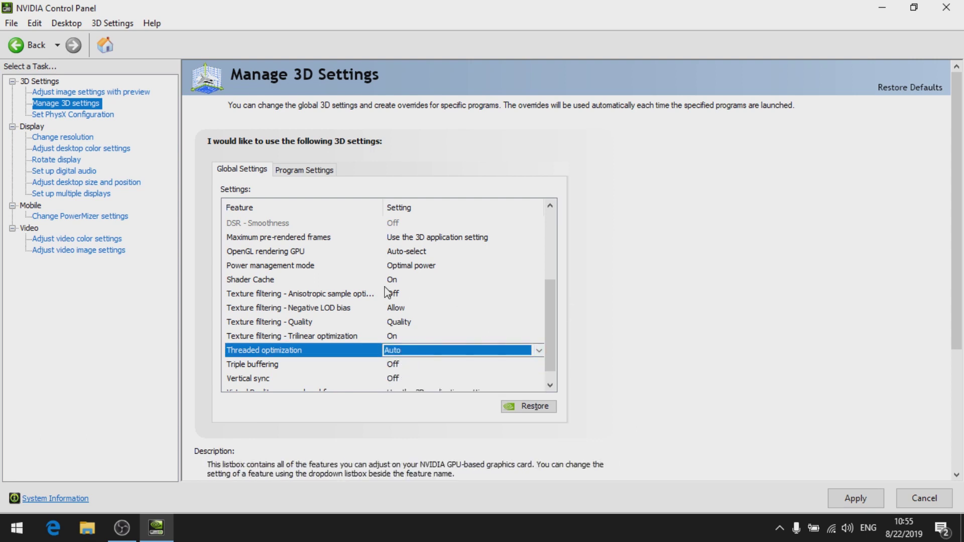
Set Texture filtering - Quality to High performance and leave Texture filtering - Negative LOD bias on Allow
{"action": "left_click", "coordinate": [407, 324]}
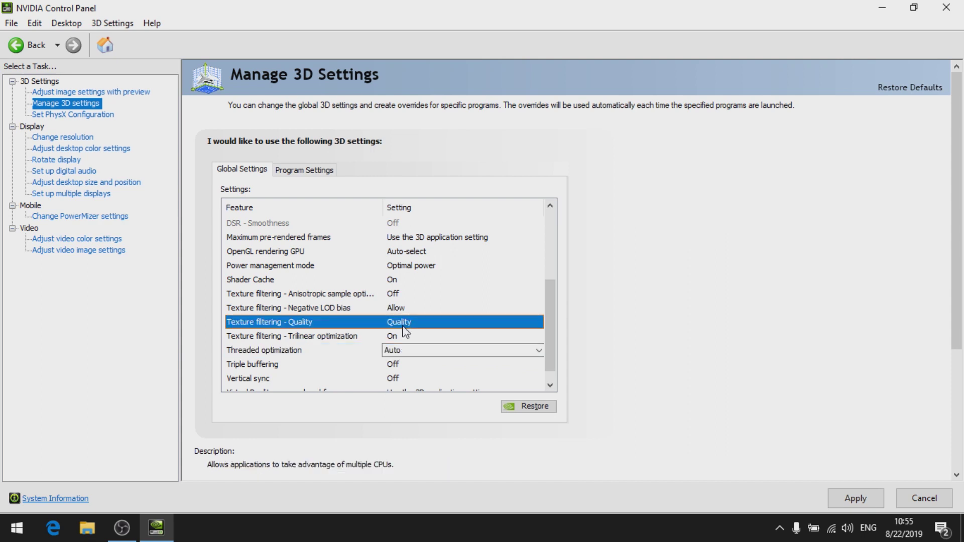
{"action": "left_click", "coordinate": [403, 327]}
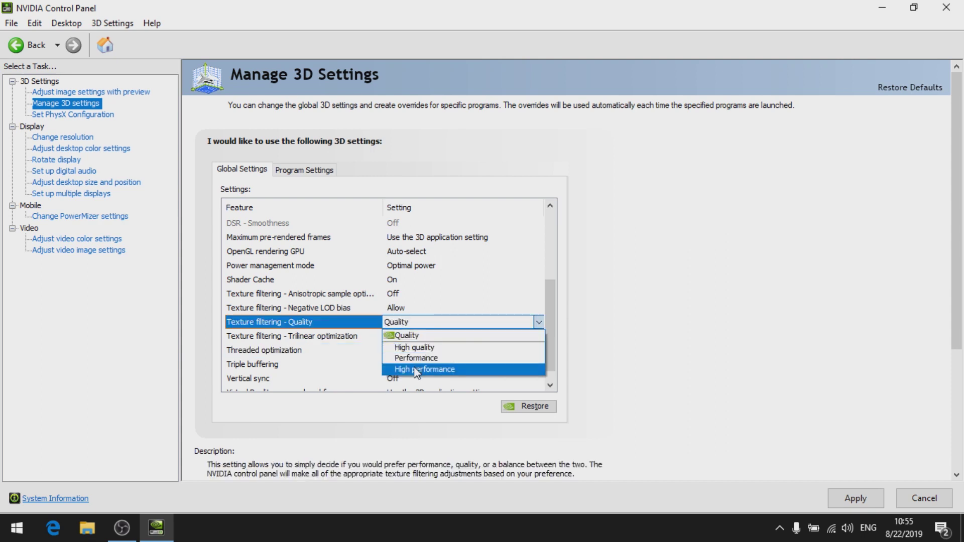
{"action": "left_click", "coordinate": [414, 370]}
{"action": "left_click_drag", "start_coordinate": [556, 276], "coordinate": [557, 297]}
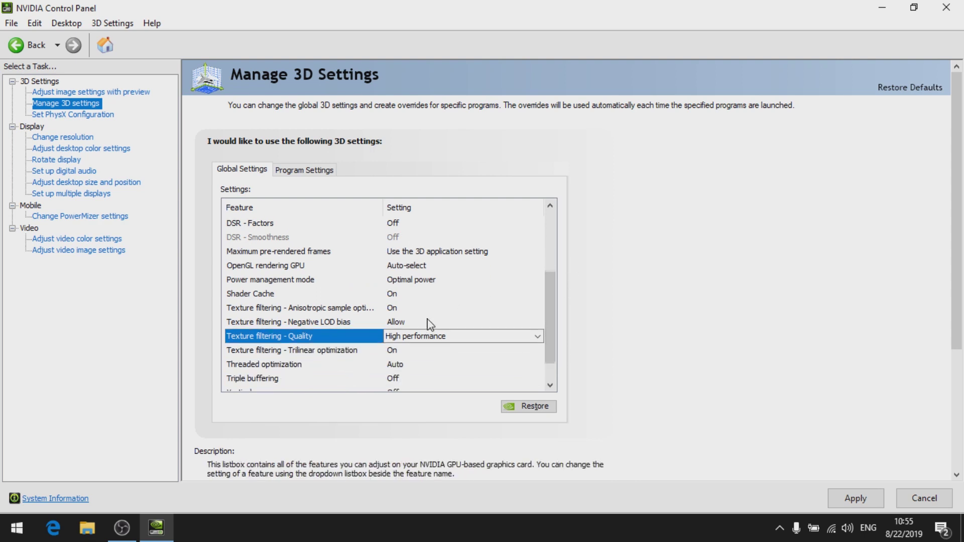
{"action": "left_click", "coordinate": [409, 321]}
{"action": "left_click", "coordinate": [360, 324]}
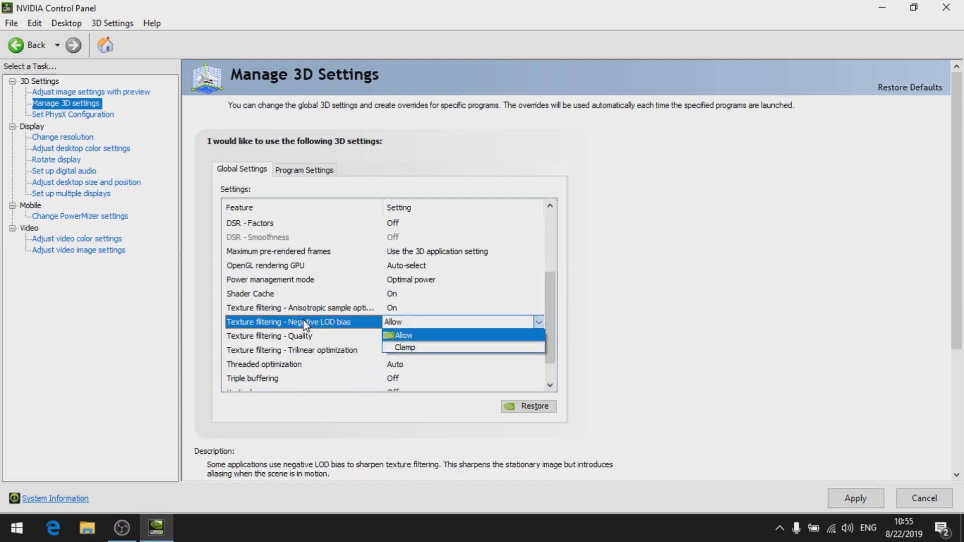
{"action": "left_click", "coordinate": [359, 324]}
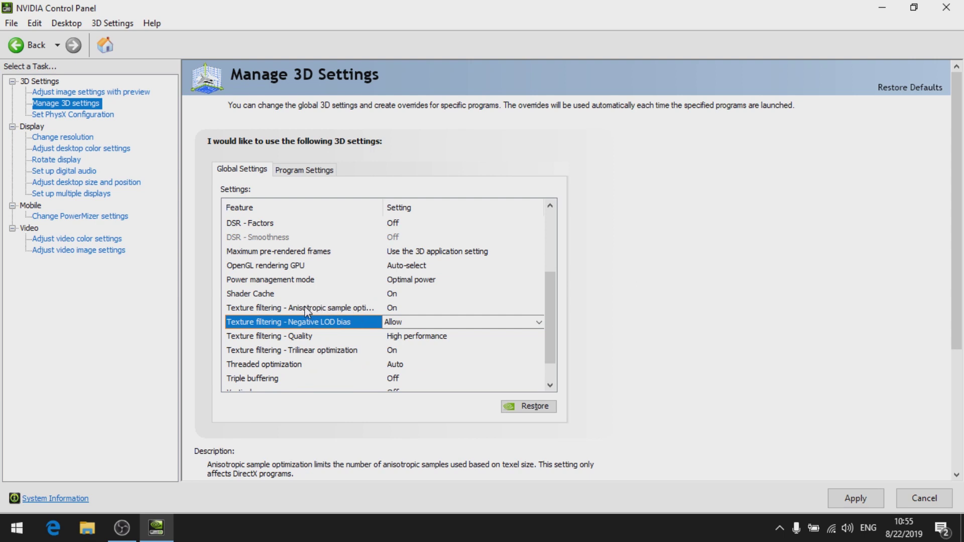
Set Power management mode to Prefer maximum performance and turn off Antialiasing - Gamma correction
{"action": "left_click", "coordinate": [435, 280]}
{"action": "left_click", "coordinate": [445, 279]}
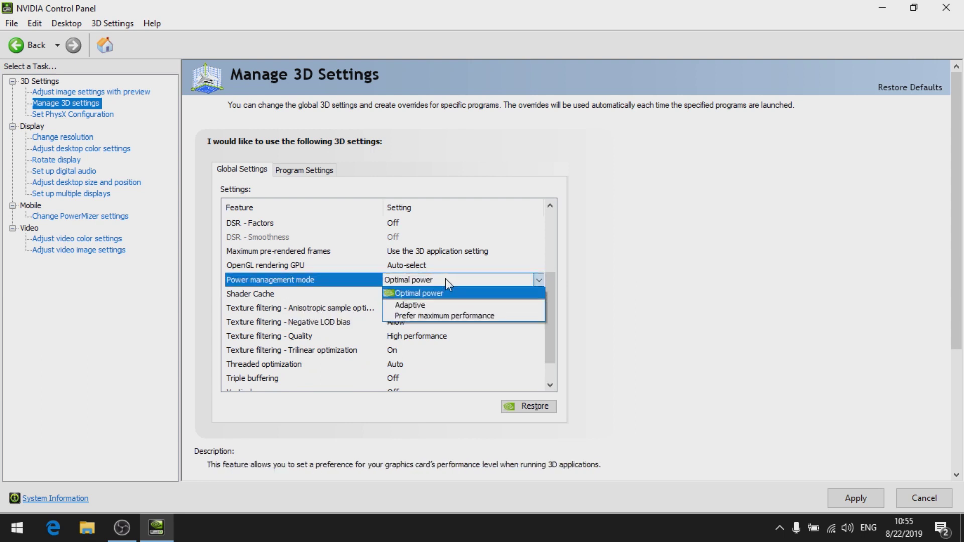
{"action": "left_click", "coordinate": [430, 312]}
{"action": "left_click_drag", "start_coordinate": [549, 301], "coordinate": [552, 243]}
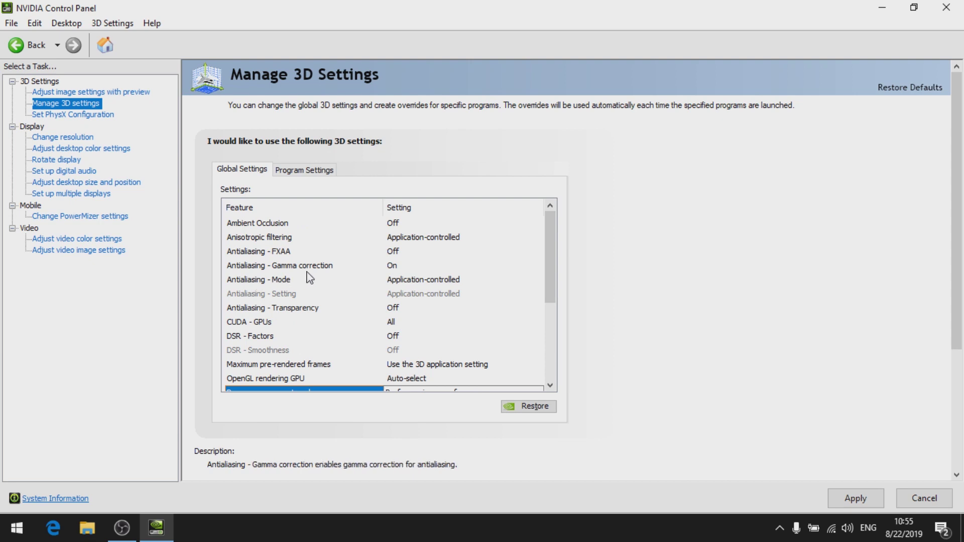
{"action": "left_click", "coordinate": [397, 267]}
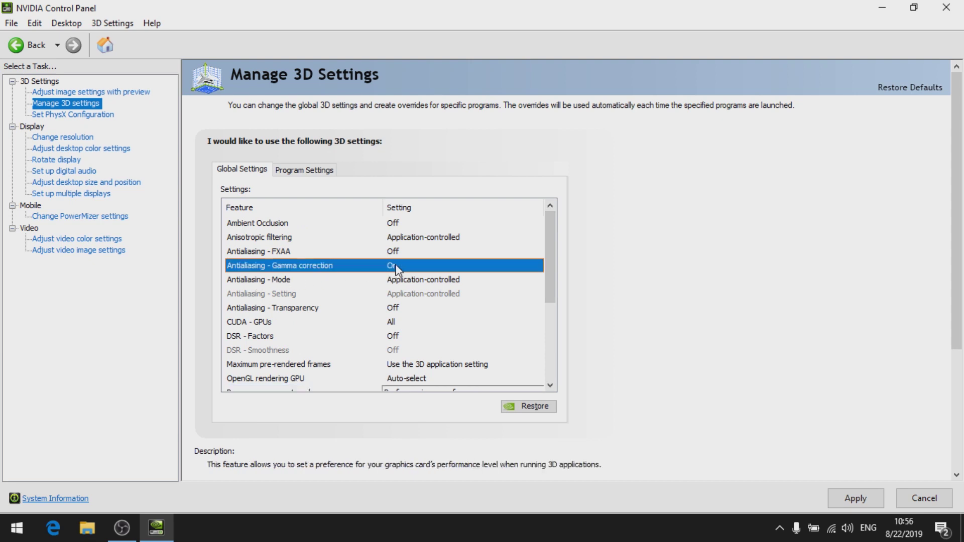
{"action": "left_click", "coordinate": [398, 266]}
{"action": "left_click", "coordinate": [395, 288]}
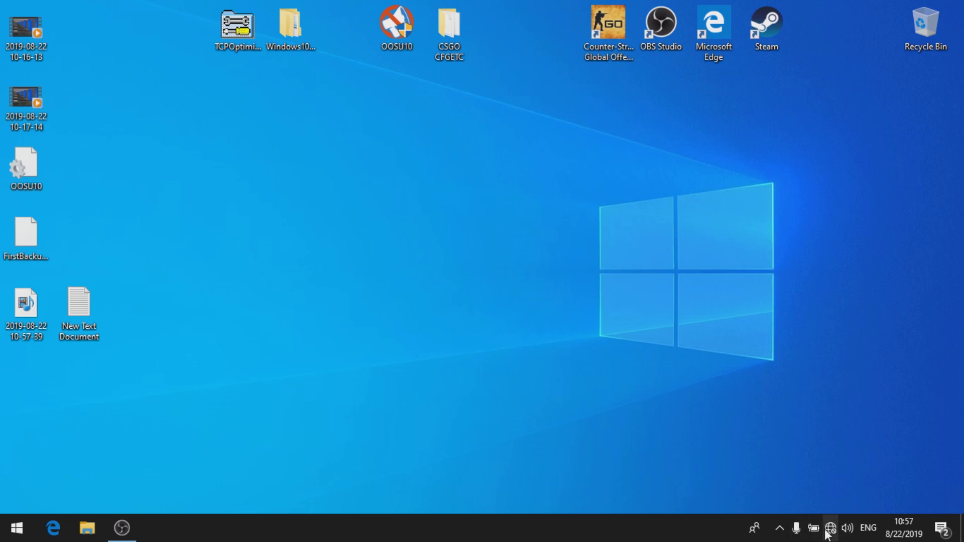
Connect to the first listed Wi-Fi network with Connect automatically enabled and close the network list
{"action": "left_click", "coordinate": [827, 532]}
{"action": "left_click", "coordinate": [826, 146]}
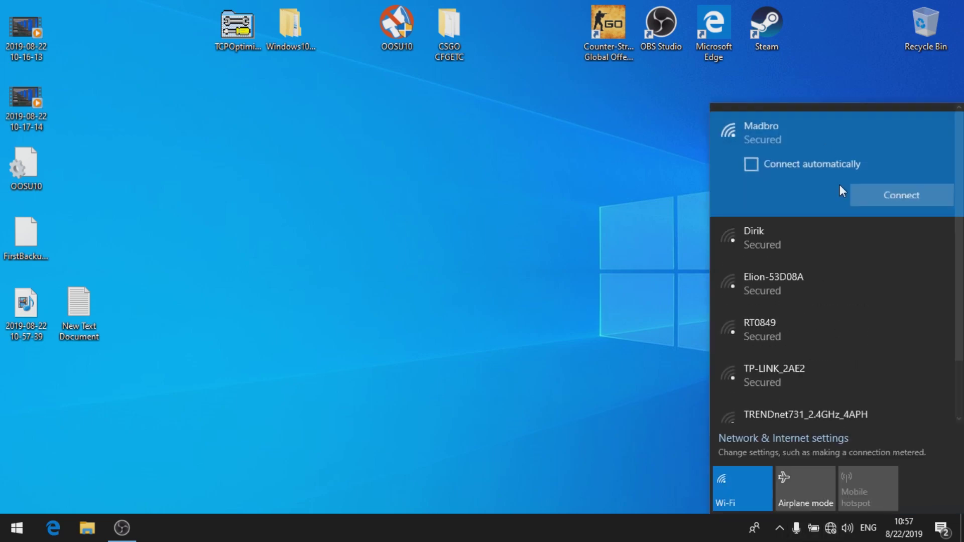
{"action": "left_click", "coordinate": [810, 165]}
{"action": "left_click", "coordinate": [896, 190]}
{"action": "left_click", "coordinate": [535, 294]}
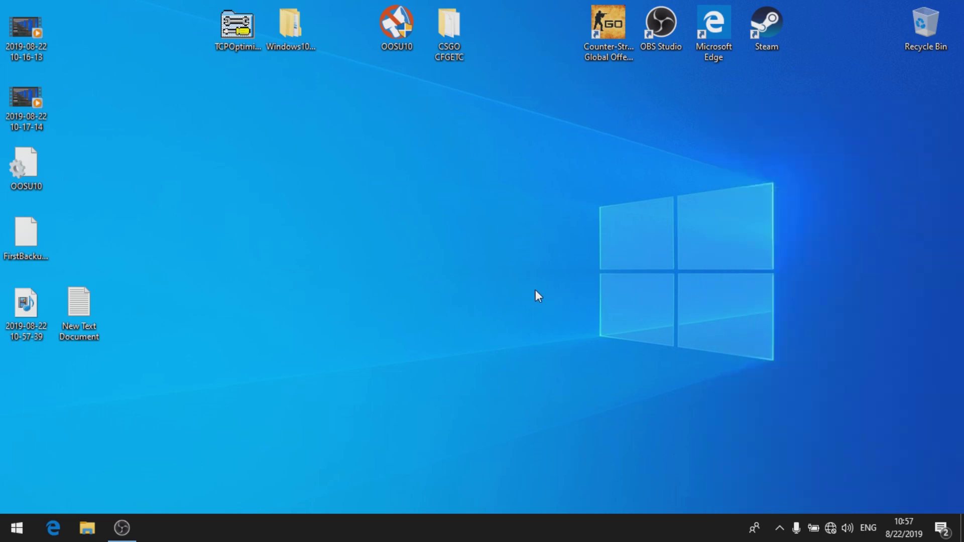
Hide the People button from the taskbar and check the hidden notification area icons
{"action": "right_click", "coordinate": [684, 531]}
{"action": "left_click", "coordinate": [745, 286]}
{"action": "left_click", "coordinate": [779, 528]}
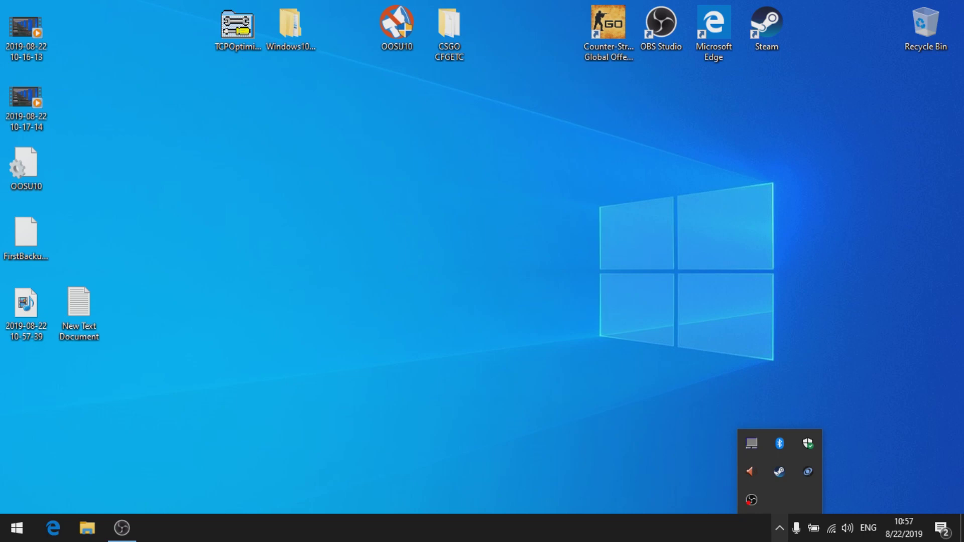
{"action": "left_click", "coordinate": [779, 528]}
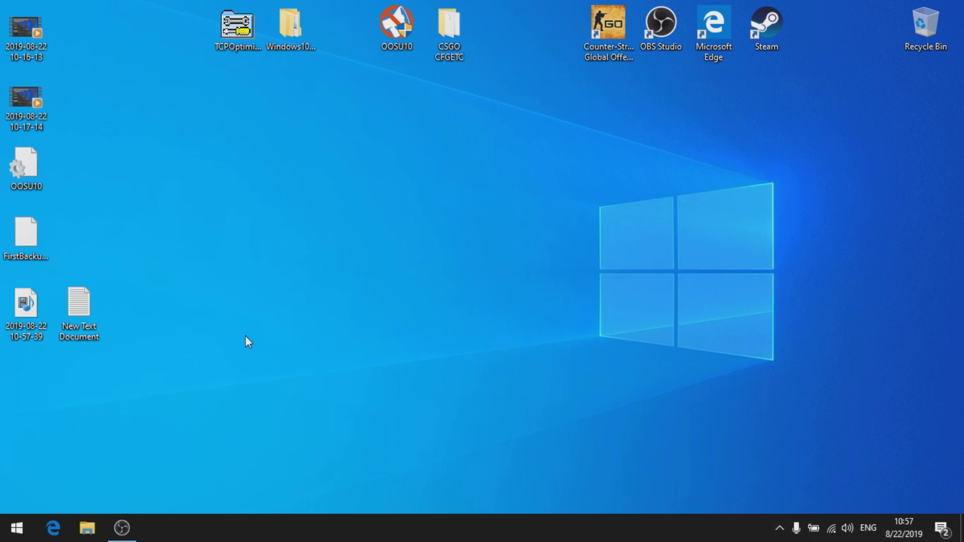
{"action": "left_click", "coordinate": [246, 336]}
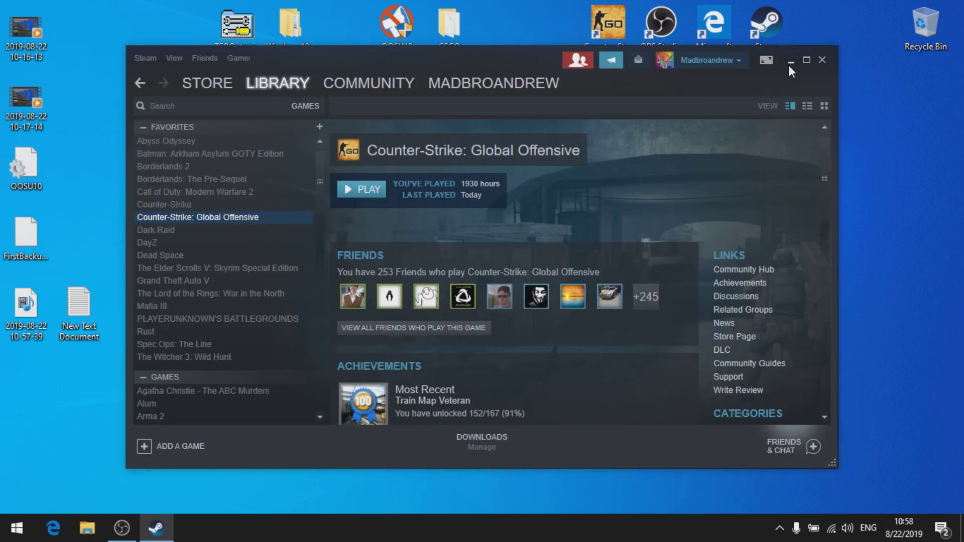
Minimize Steam, then launch Counter-Strike: Global Offensive from the desktop and dismiss its console
{"action": "left_click", "coordinate": [787, 59]}
{"action": "left_click", "coordinate": [597, 29]}
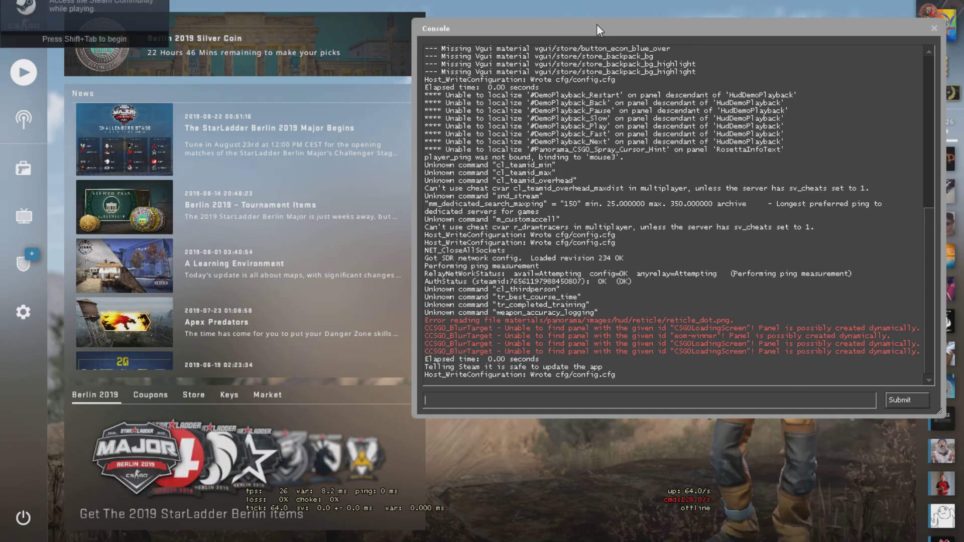
{"action": "key", "text": "grave"}
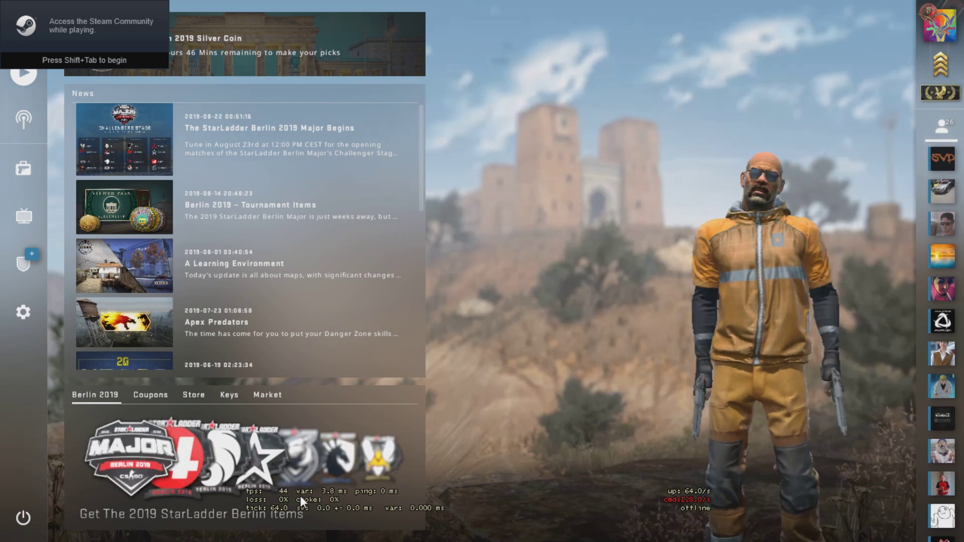
Open the game's video settings and set Display Mode to Fullscreen
{"action": "left_click", "coordinate": [23, 312]}
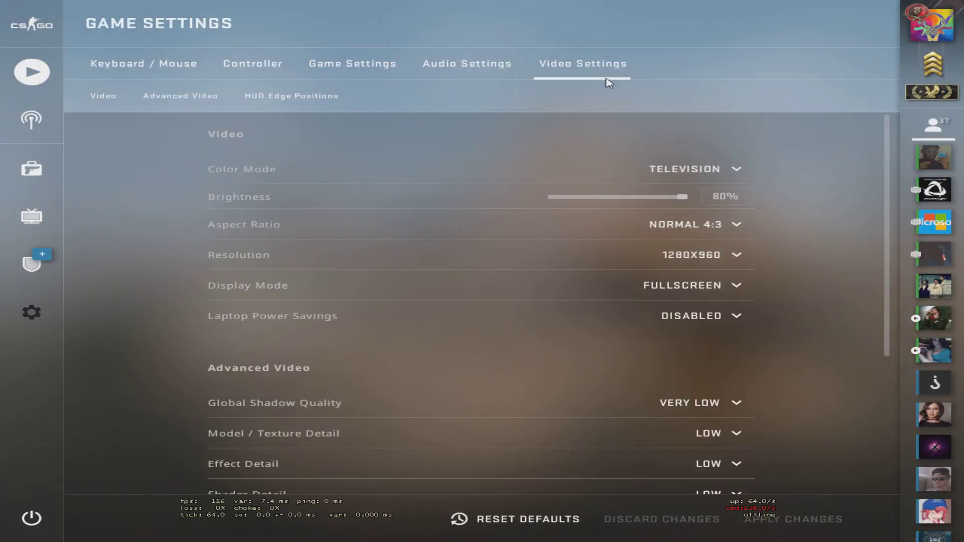
{"action": "left_click", "coordinate": [736, 171]}
{"action": "left_click", "coordinate": [738, 173]}
{"action": "left_click", "coordinate": [735, 286]}
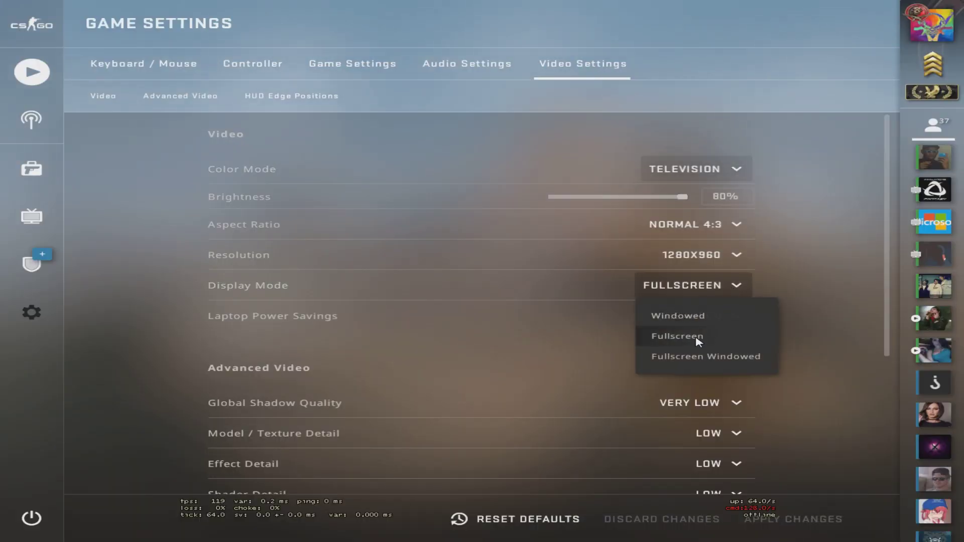
{"action": "left_click", "coordinate": [691, 339]}
Set Brightness to 130% and Color Mode to Television in the game's video settings
{"action": "left_click", "coordinate": [744, 188]}
{"action": "type", "text": "130"}
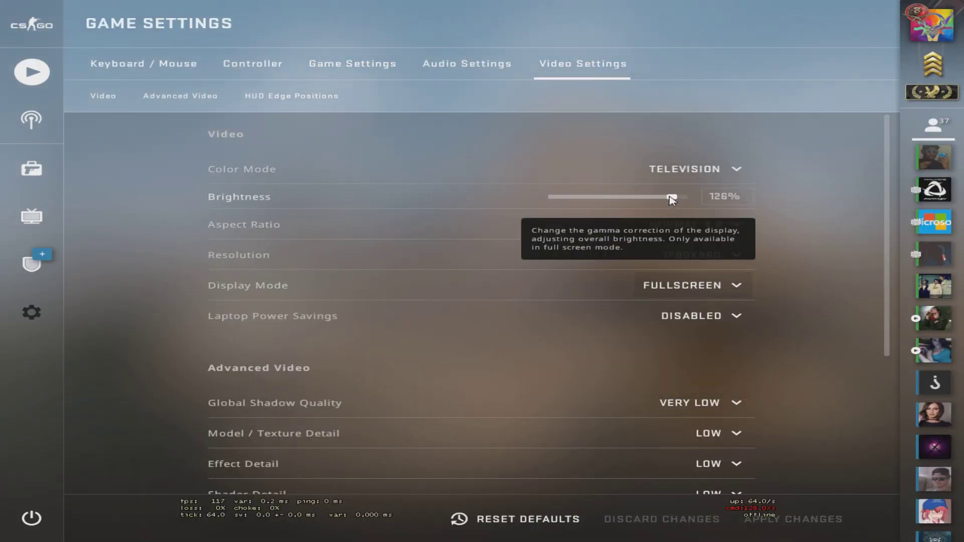
{"action": "key", "text": "Return"}
{"action": "left_click", "coordinate": [736, 169]}
{"action": "left_click", "coordinate": [690, 219]}
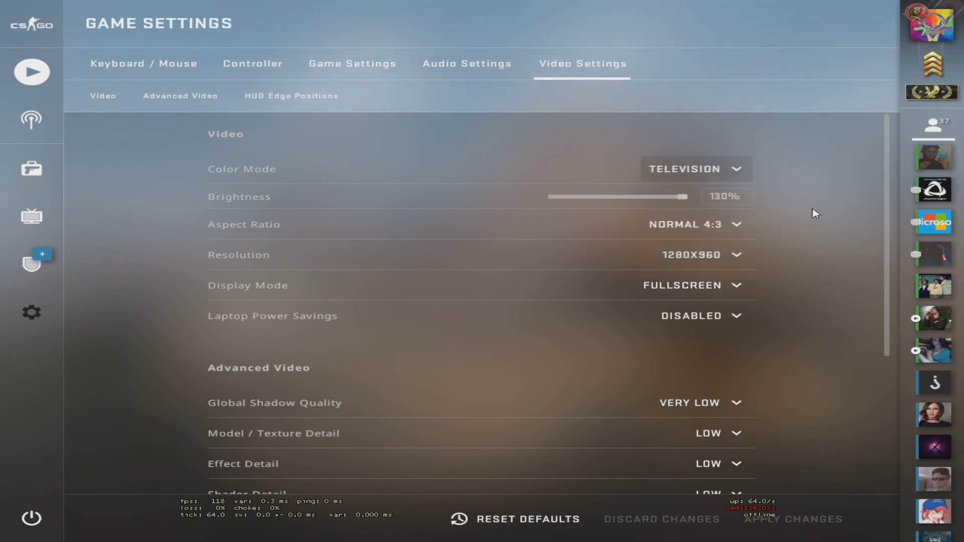
Set Multisampling Anti-Aliasing Mode to None in the advanced video settings and apply the changes
{"action": "scroll", "coordinate": [810, 216], "scroll_direction": "down", "scroll_amount": 2}
{"action": "scroll", "coordinate": [803, 214], "scroll_direction": "down", "scroll_amount": 3}
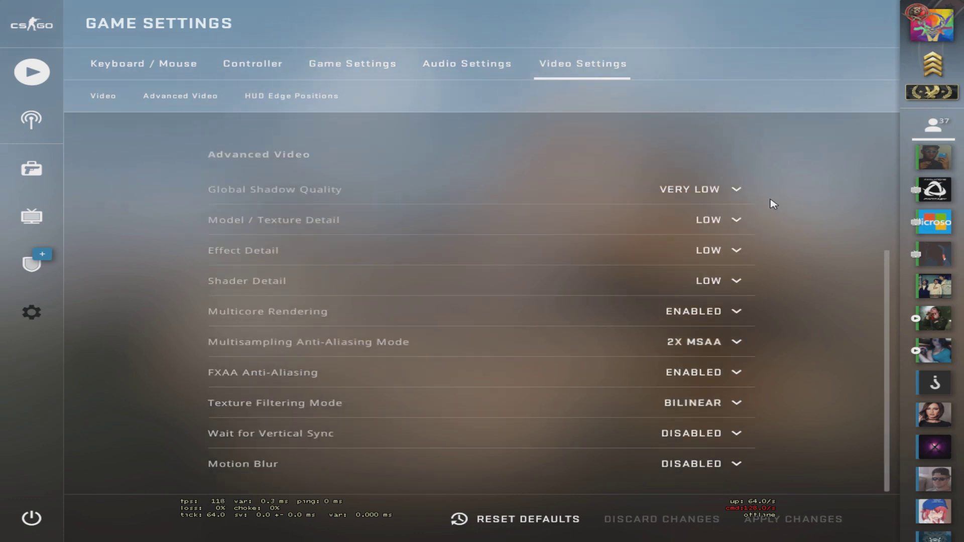
{"action": "left_click", "coordinate": [731, 341]}
{"action": "left_click", "coordinate": [689, 372]}
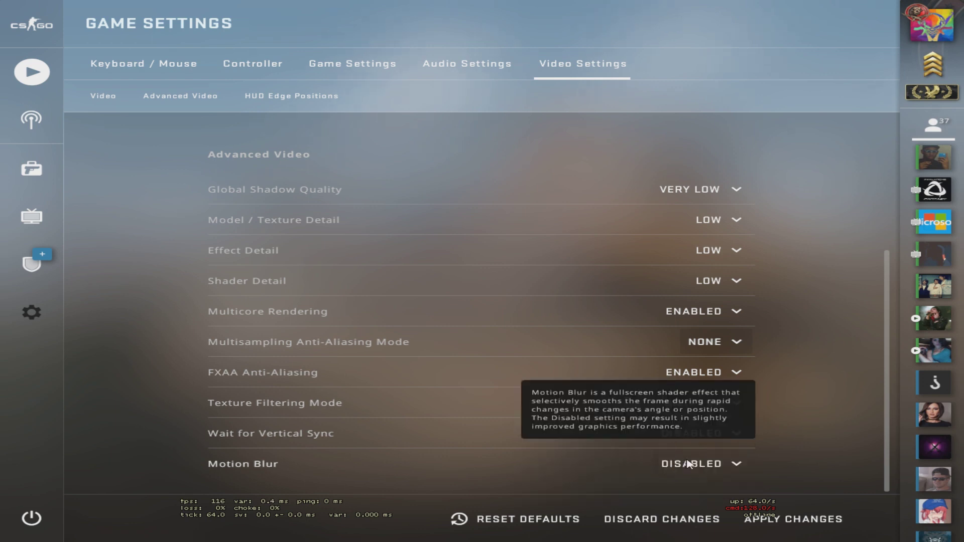
{"action": "left_click", "coordinate": [779, 522]}
In the audio settings, set Advanced 3D Audio Processing to No and Main Menu Volume to 0%
{"action": "left_click", "coordinate": [445, 65]}
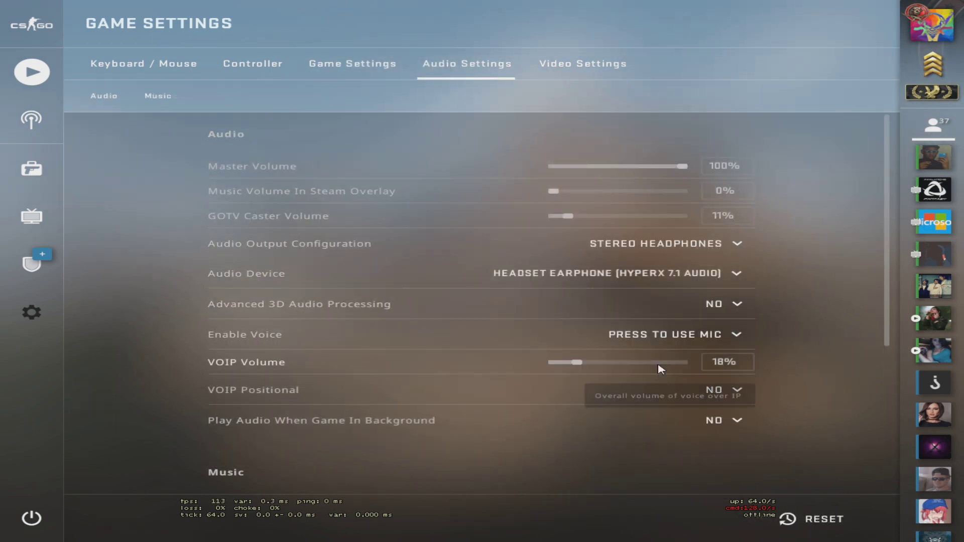
{"action": "left_click", "coordinate": [737, 306]}
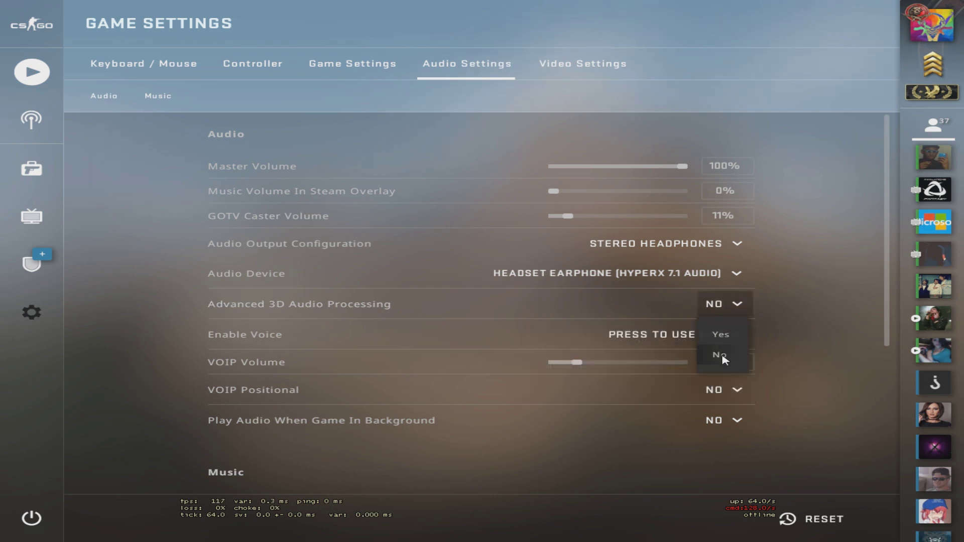
{"action": "left_click", "coordinate": [723, 355]}
{"action": "scroll", "coordinate": [880, 330], "scroll_direction": "down", "scroll_amount": 5}
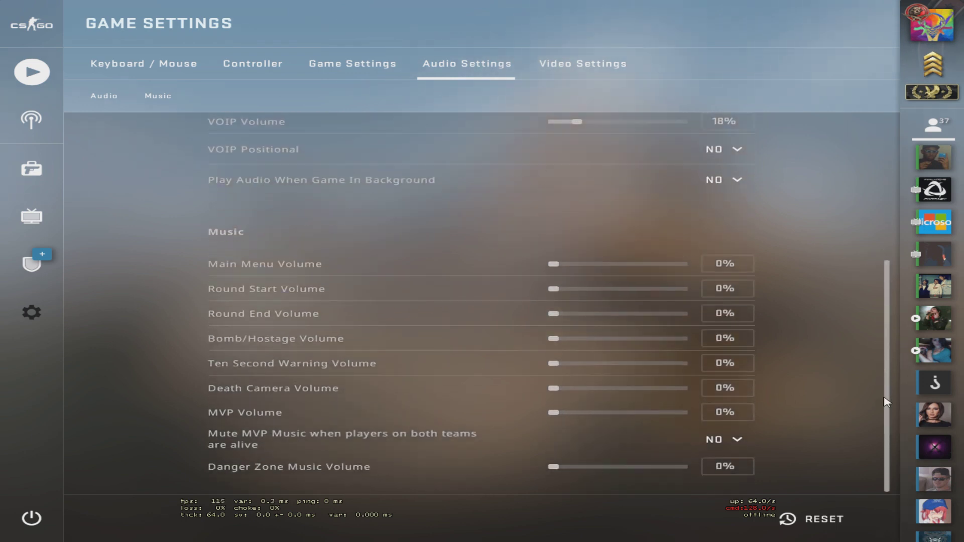
{"action": "mouse_move", "coordinate": [553, 264]}
{"action": "left_mouse_down"}
{"action": "mouse_move", "coordinate": [570, 265]}
{"action": "mouse_move", "coordinate": [547, 270]}
{"action": "left_mouse_up"}
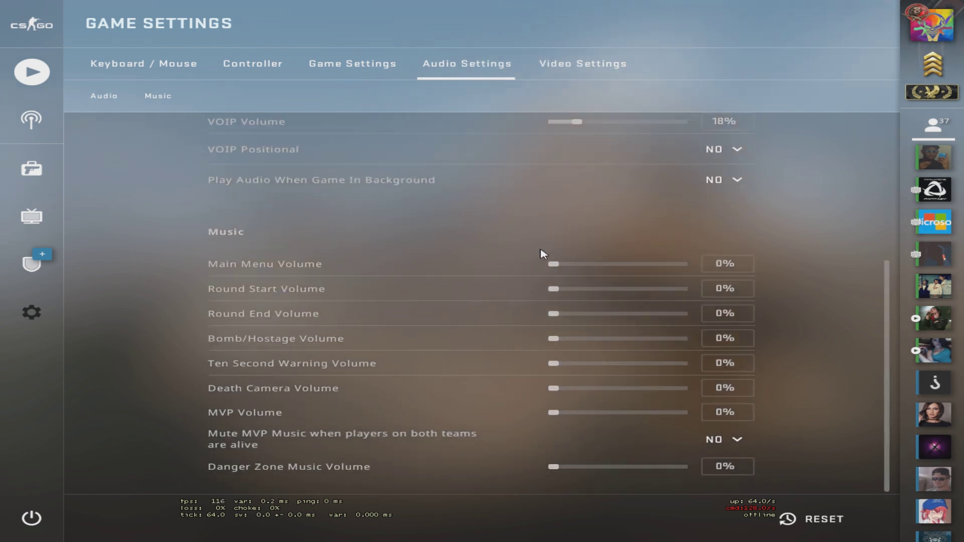
Set HUD Background Alpha to 0.00 in the Hud section of the game settings
{"action": "left_click", "coordinate": [337, 66]}
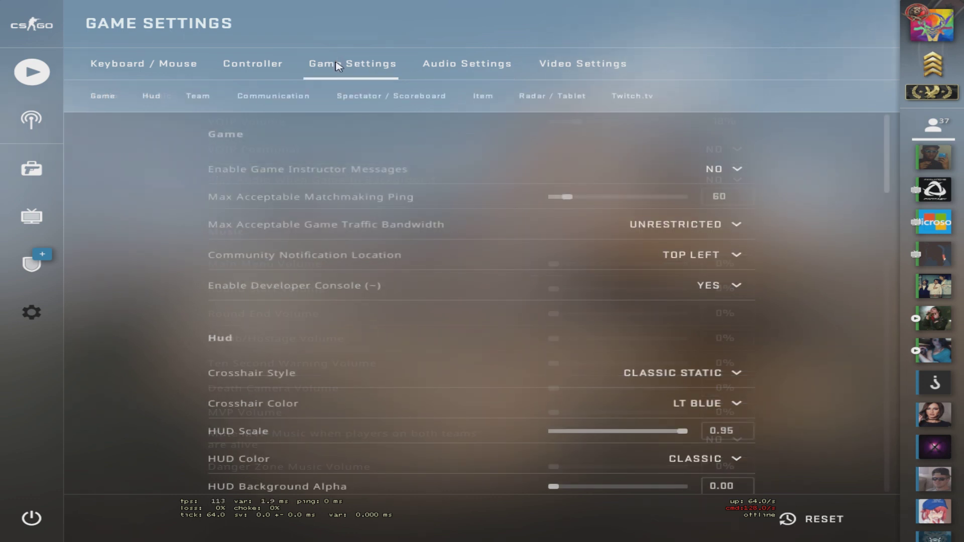
{"action": "scroll", "coordinate": [502, 283], "scroll_direction": "down", "scroll_amount": 2}
{"action": "scroll", "coordinate": [503, 285], "scroll_direction": "down", "scroll_amount": 4}
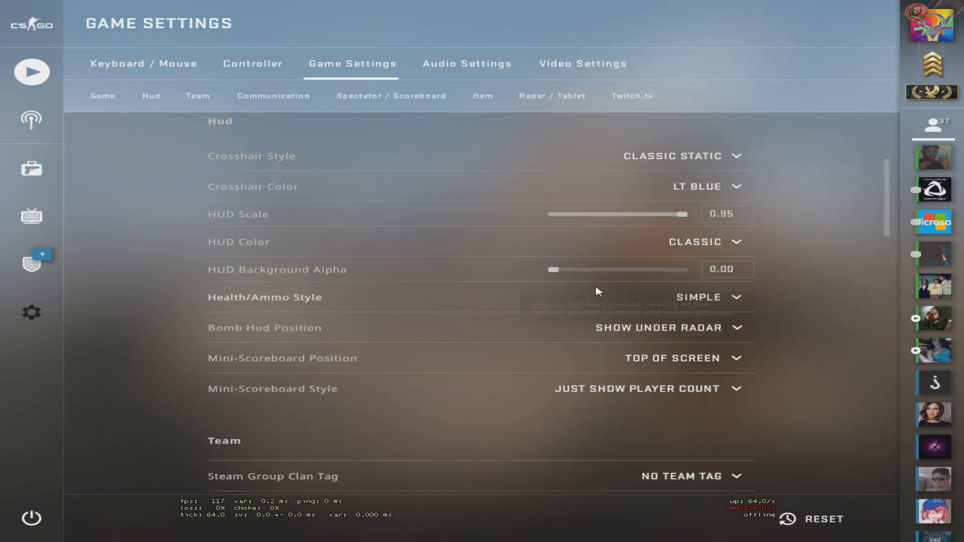
{"action": "mouse_move", "coordinate": [554, 270]}
{"action": "left_mouse_down"}
{"action": "mouse_move", "coordinate": [647, 276]}
{"action": "mouse_move", "coordinate": [538, 273]}
{"action": "left_mouse_up"}
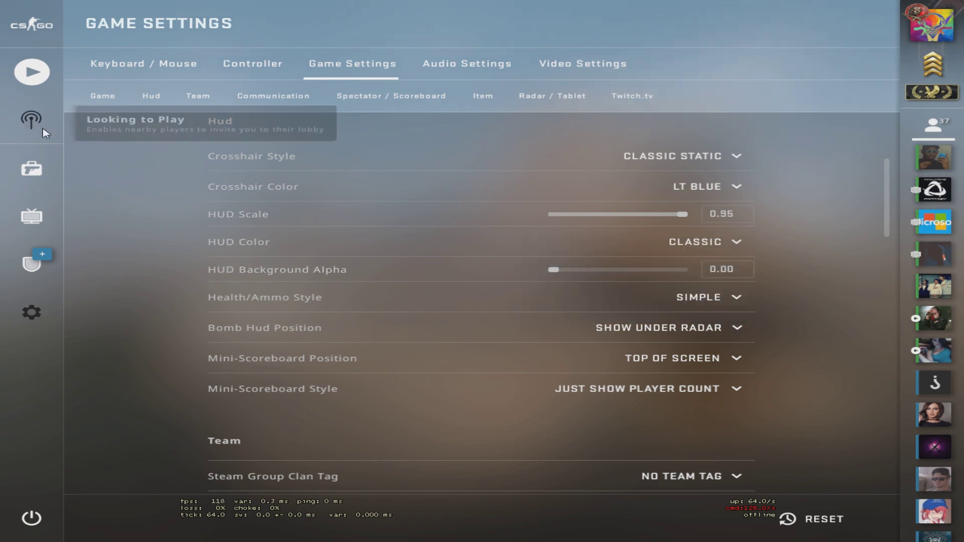
Start a game on the Config Generator map from the Workshop Maps
{"action": "left_click", "coordinate": [32, 82]}
{"action": "left_click", "coordinate": [150, 65]}
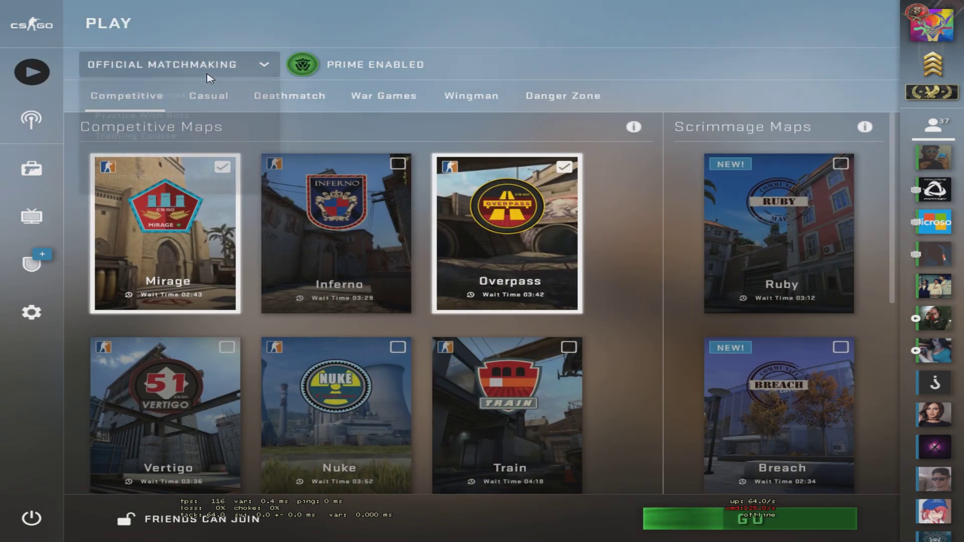
{"action": "left_click", "coordinate": [160, 156]}
{"action": "mouse_move", "coordinate": [232, 184]}
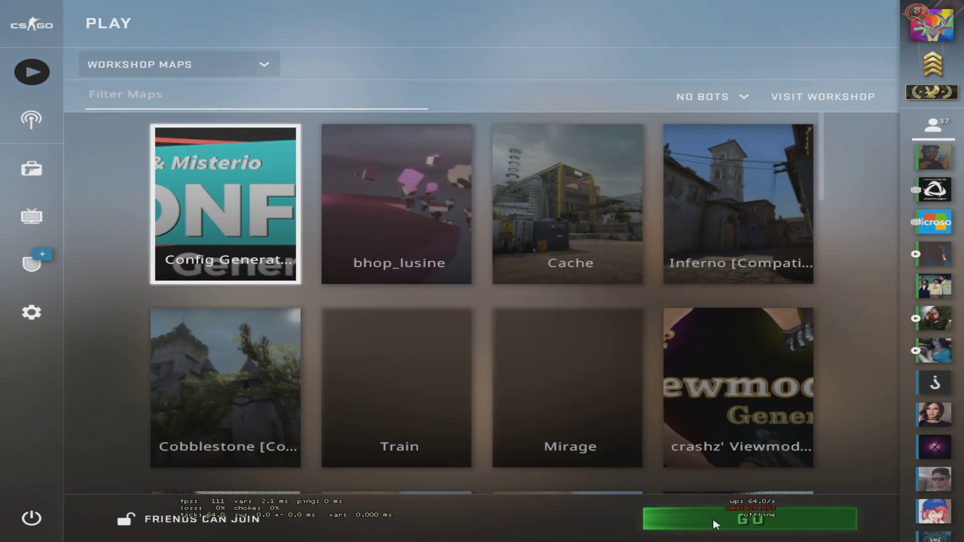
{"action": "left_click", "coordinate": [718, 526]}
{"action": "left_click", "coordinate": [572, 310]}
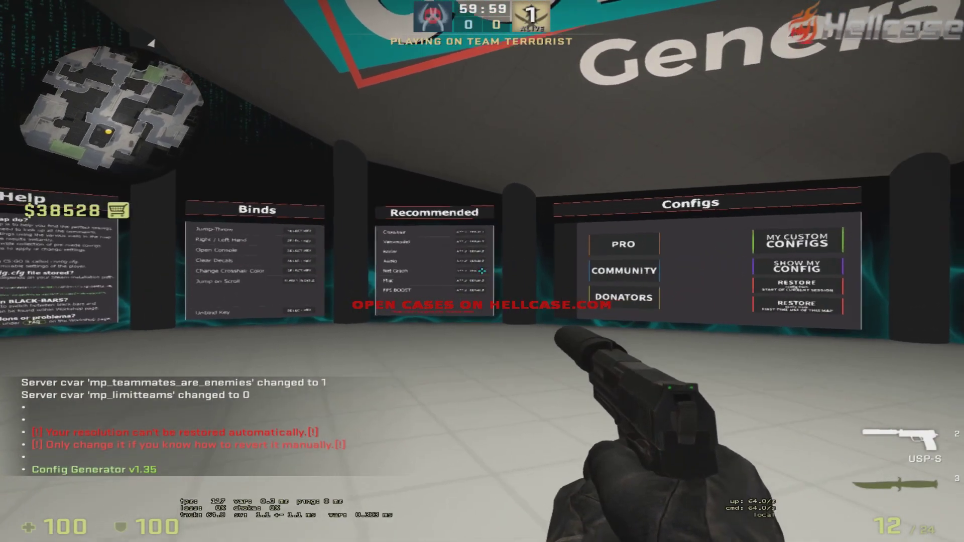
Apply the Crosshair, Viewmodel, Radar, Audio, Net Graph, Misc and FPS BOOST presets on the map's Recommended board
{"action": "key", "text": "w"}
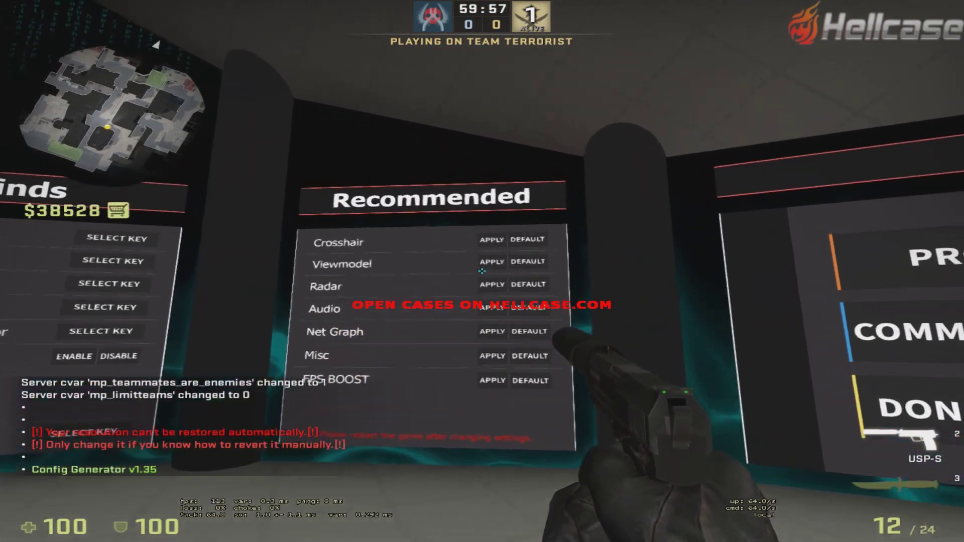
{"action": "left_click", "coordinate": [482, 271]}
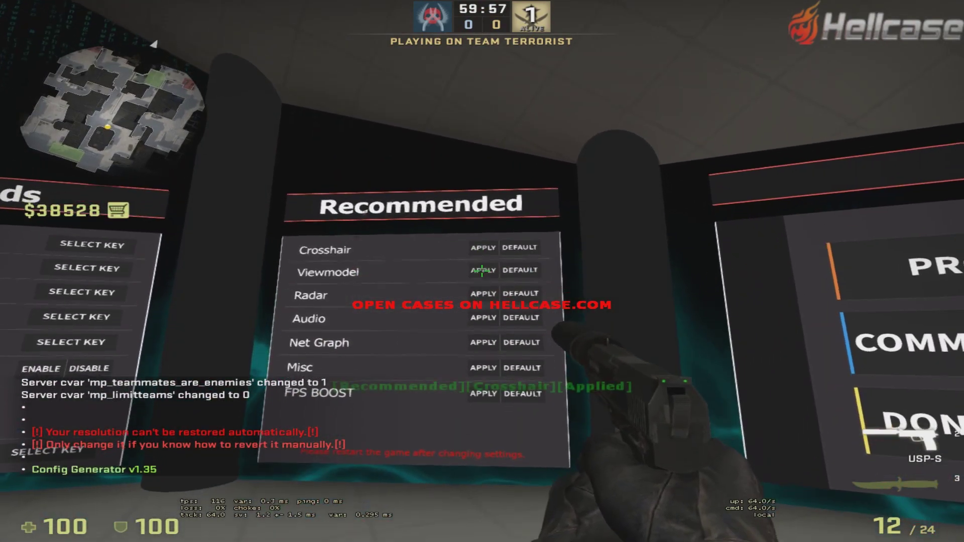
{"action": "left_click", "coordinate": [482, 271]}
{"action": "left_click", "coordinate": [482, 271]}
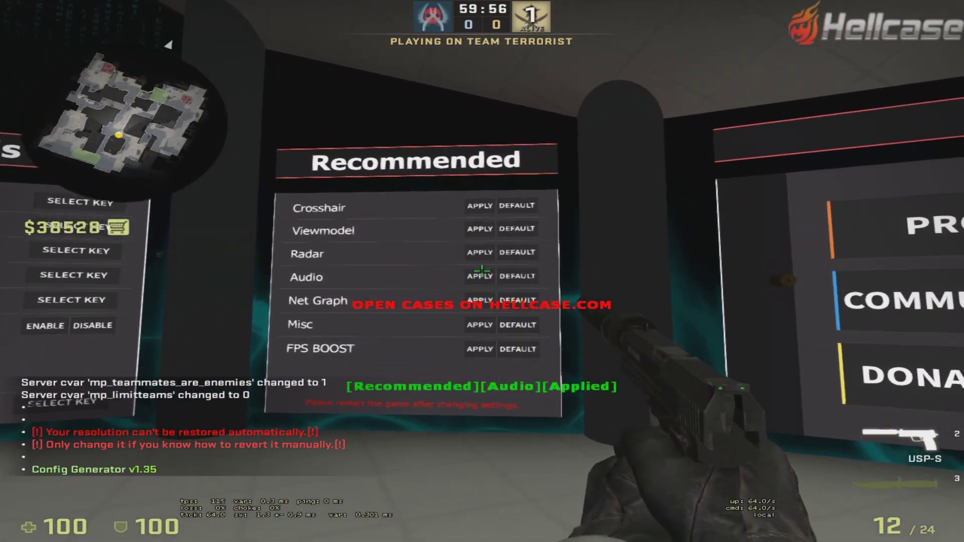
{"action": "left_click", "coordinate": [482, 271]}
{"action": "left_click", "coordinate": [482, 271]}
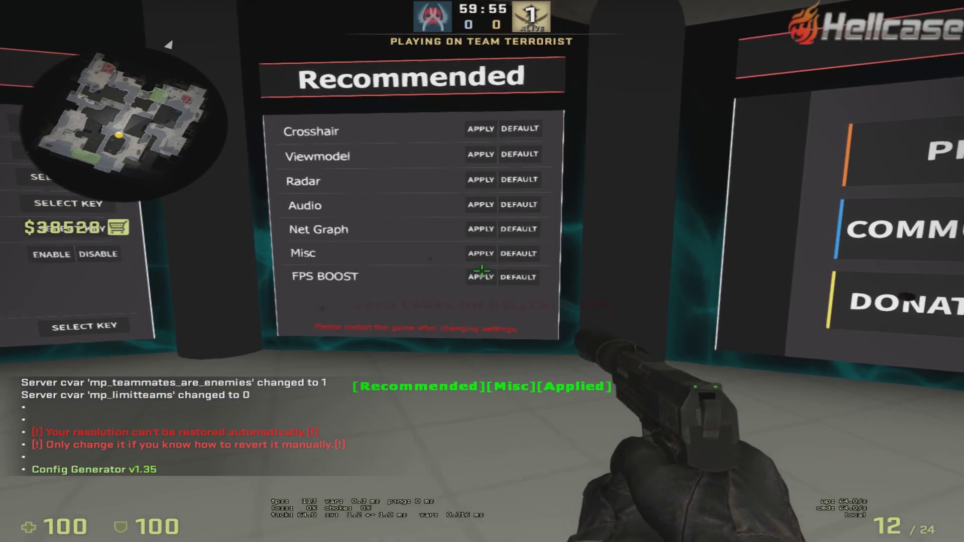
{"action": "left_click", "coordinate": [482, 271]}
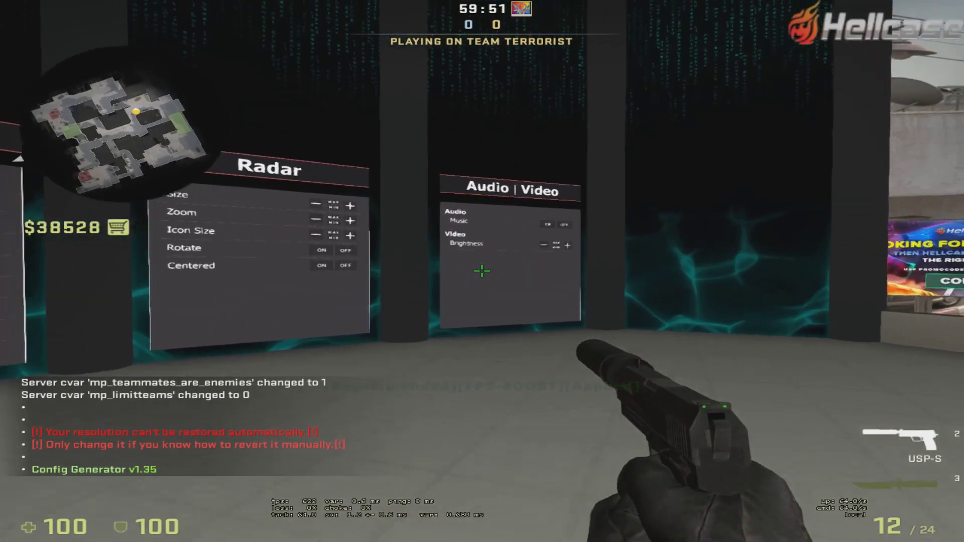
Turn Music off and set Brightness to MAX on the Audio | Video board
{"action": "key", "text": "w"}
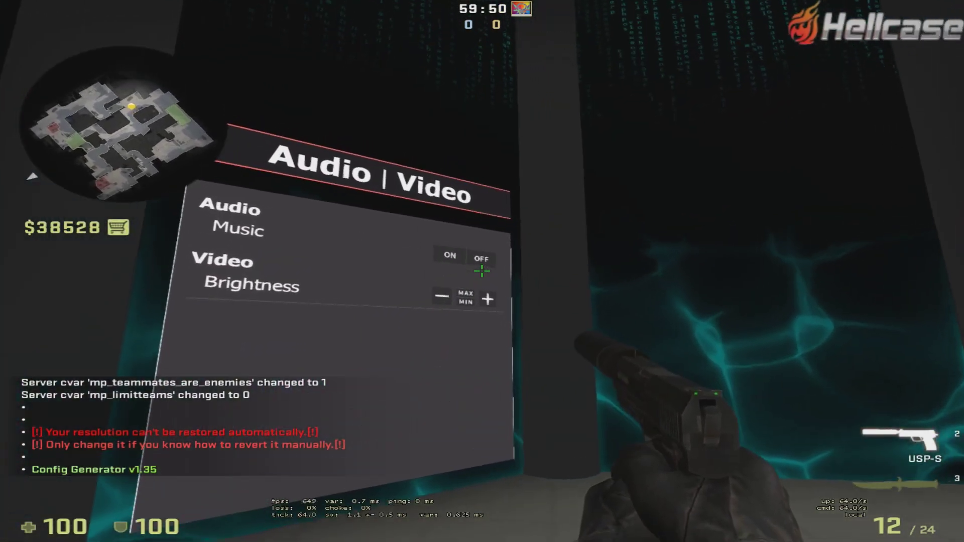
{"action": "left_click", "coordinate": [481, 271]}
{"action": "left_click", "coordinate": [482, 271]}
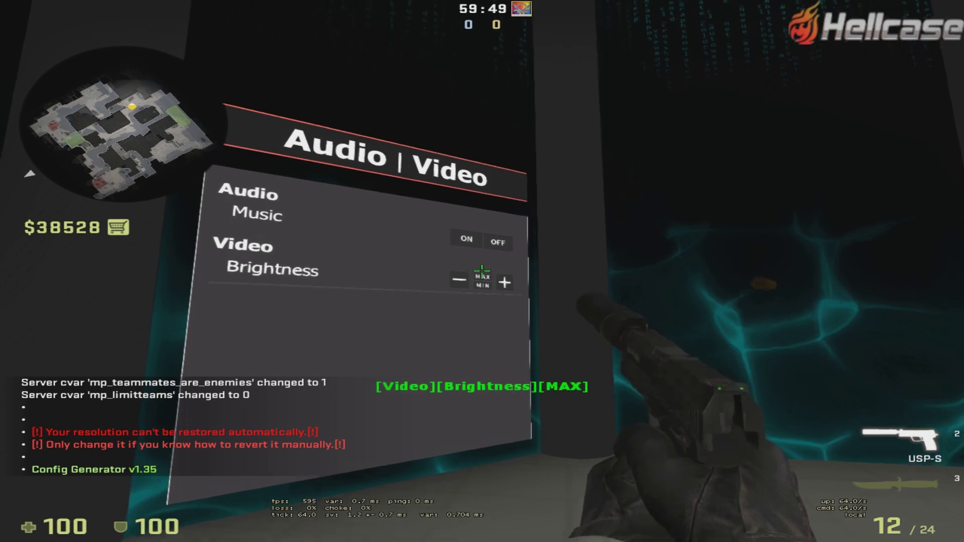
Open My Custom Configs on the Configs board and save the current settings as Config 1
{"action": "key", "text": "s"}
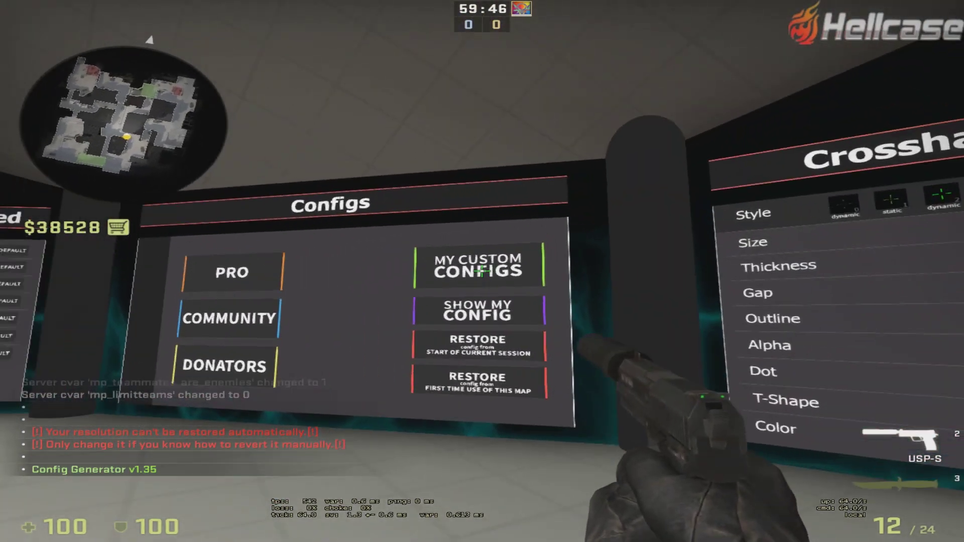
{"action": "left_click", "coordinate": [481, 271]}
{"action": "key", "text": "a"}
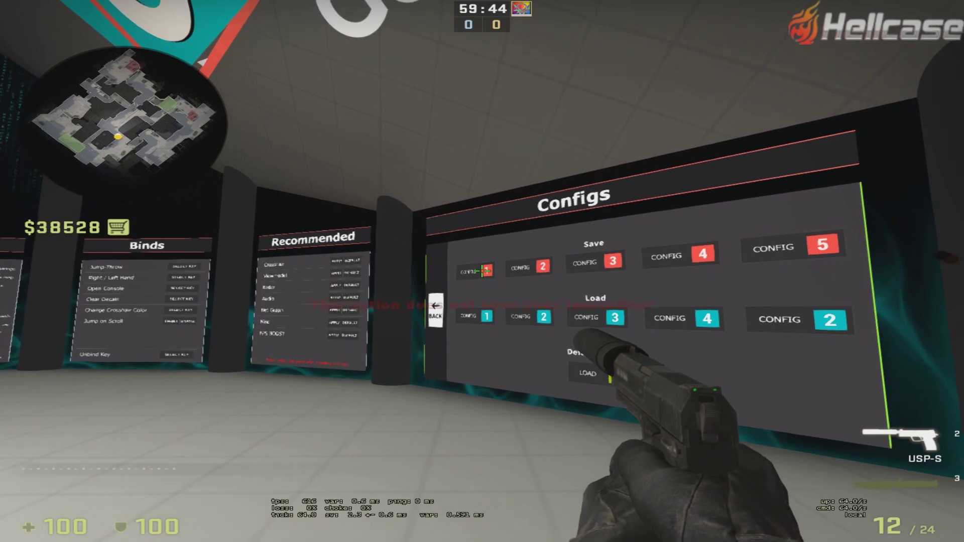
{"action": "left_click", "coordinate": [482, 271]}
Exit the game with the console command quit
{"action": "key", "text": "grave"}
{"action": "type", "text": "quit"}
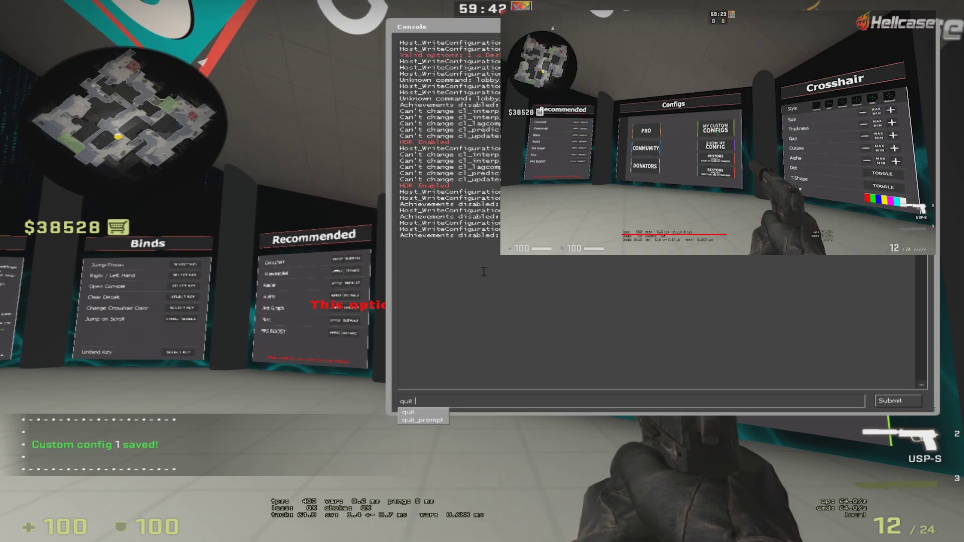
{"action": "key", "text": "Return"}
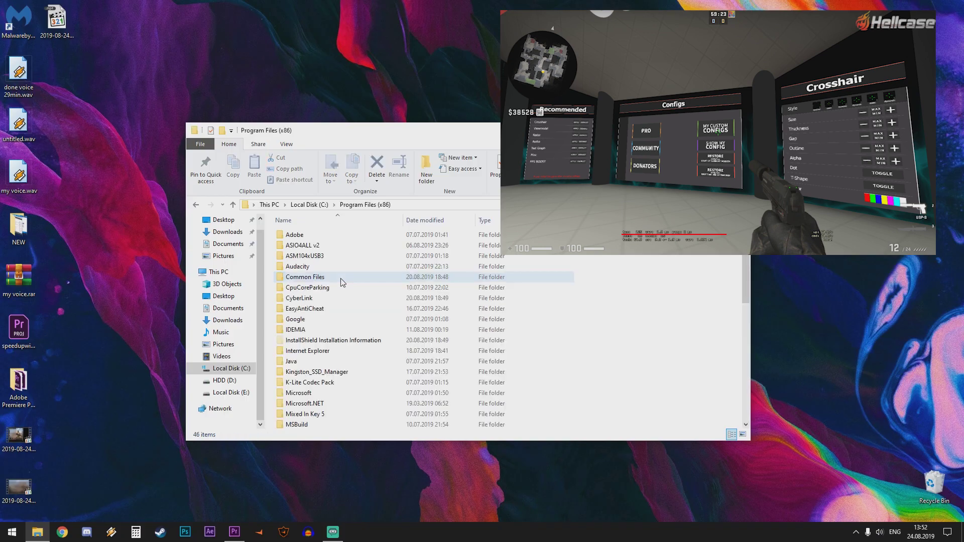
In File Explorer, open Steam's userdata folder, enter the account's folder and go to 730\local\cfg
{"action": "scroll", "coordinate": [336, 301], "scroll_direction": "down", "scroll_amount": 9}
{"action": "left_click", "coordinate": [313, 288]}
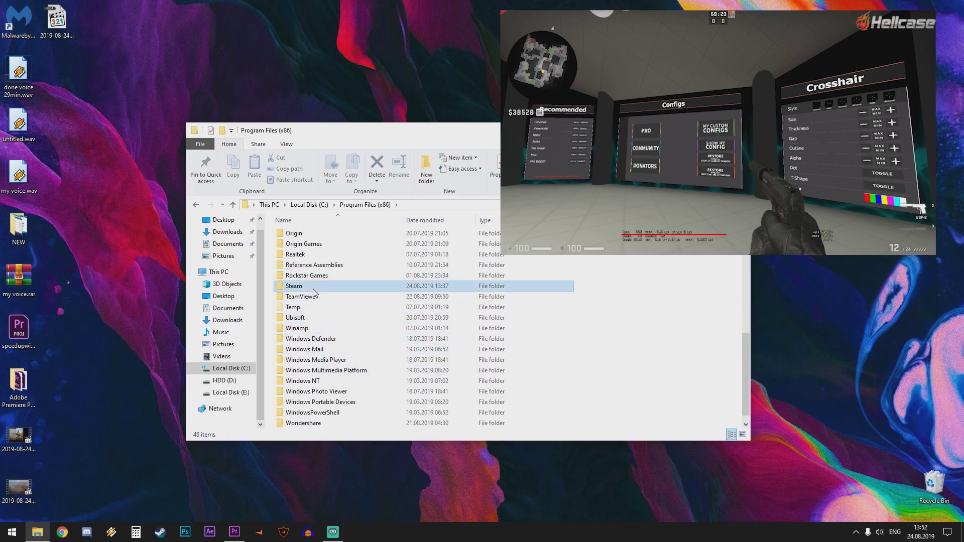
{"action": "double_click", "coordinate": [313, 288]}
{"action": "double_click", "coordinate": [312, 351]}
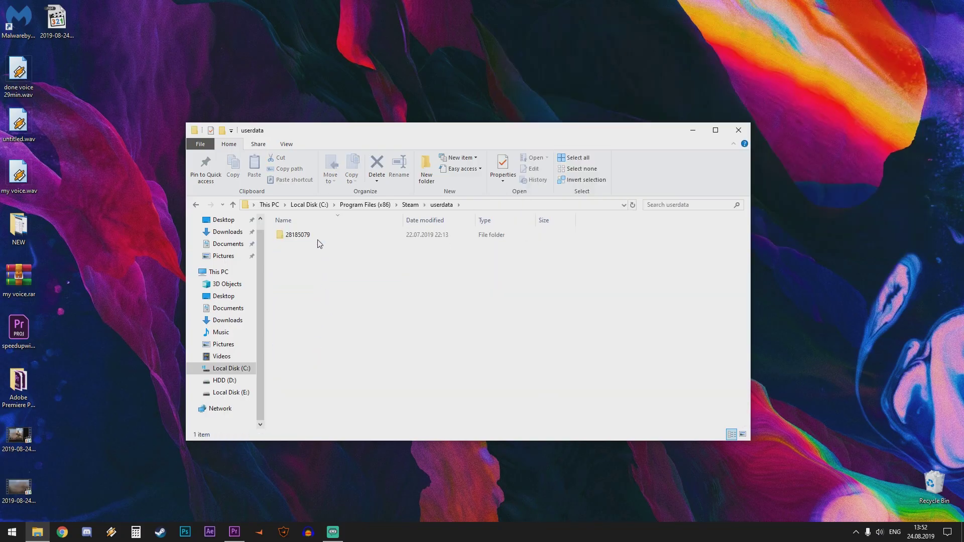
{"action": "double_click", "coordinate": [312, 236]}
{"action": "double_click", "coordinate": [308, 245]}
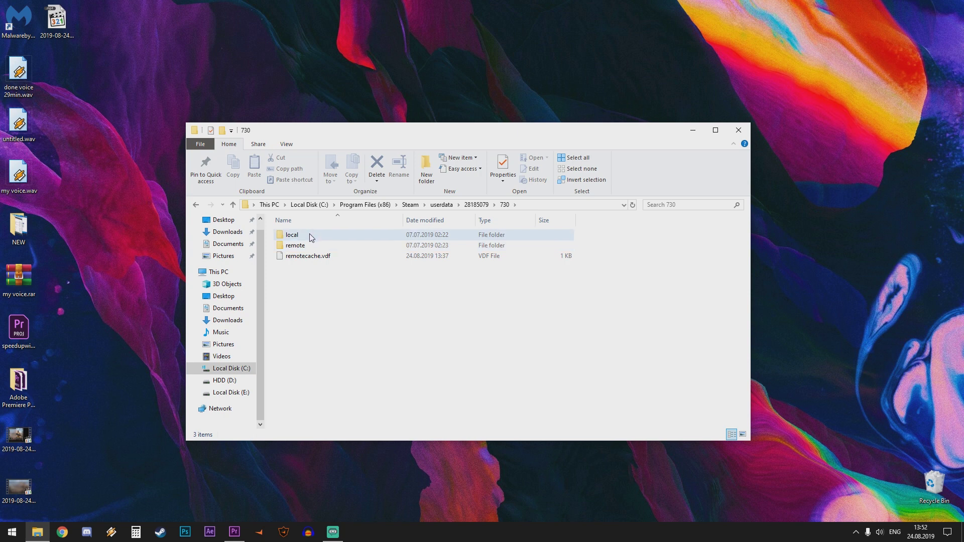
{"action": "double_click", "coordinate": [309, 238]}
{"action": "double_click", "coordinate": [308, 236]}
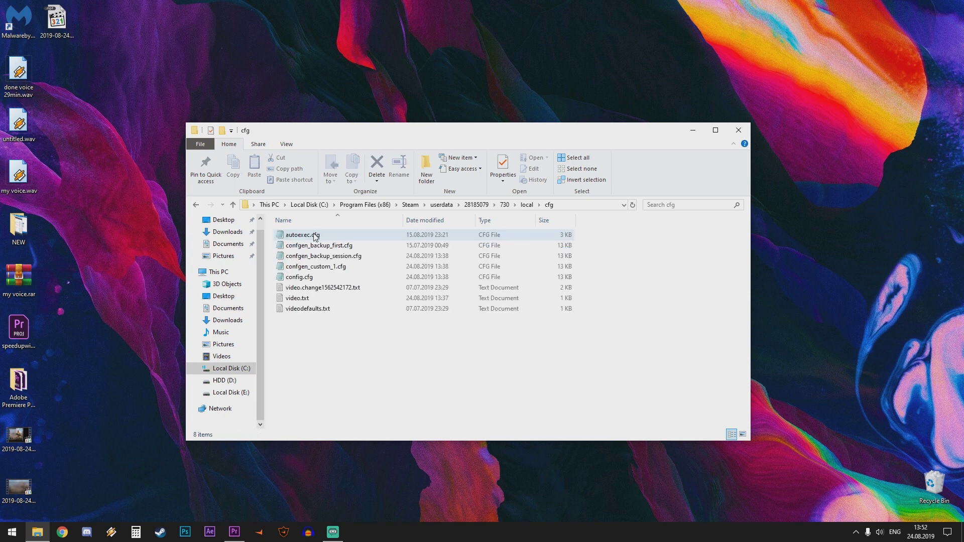
Permanently delete confgen_backup_first.cfg and confgen_backup_session.cfg from the cfg folder
{"action": "left_click", "coordinate": [349, 246]}
{"action": "left_click", "coordinate": [348, 256], "text": "ctrl"}
{"action": "key", "text": "shift+Delete"}
{"action": "key", "text": "Return"}
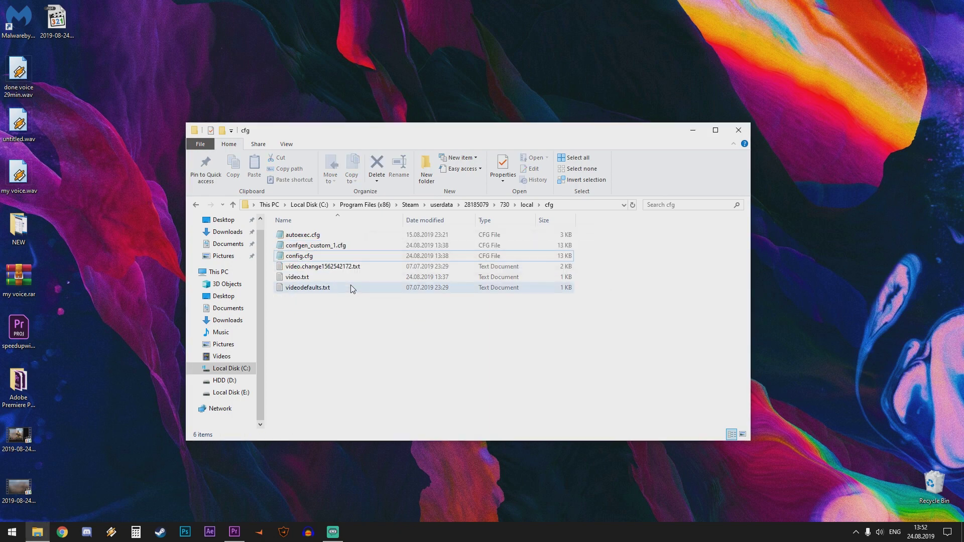
Replace the entire contents of config.cfg with the full text copied from confgen_custom_1.cfg
{"action": "right_click", "coordinate": [322, 246]}
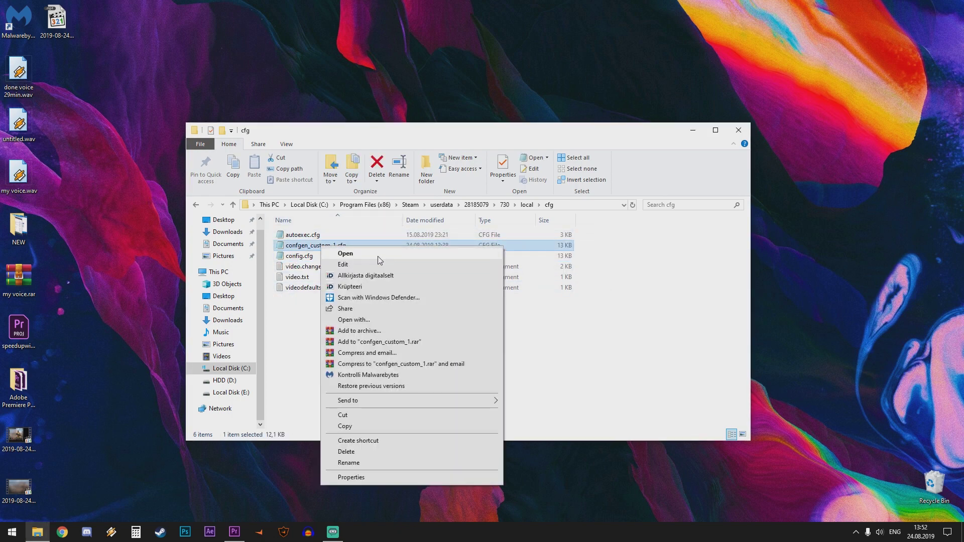
{"action": "left_click", "coordinate": [388, 264]}
{"action": "key", "text": "ctrl+a"}
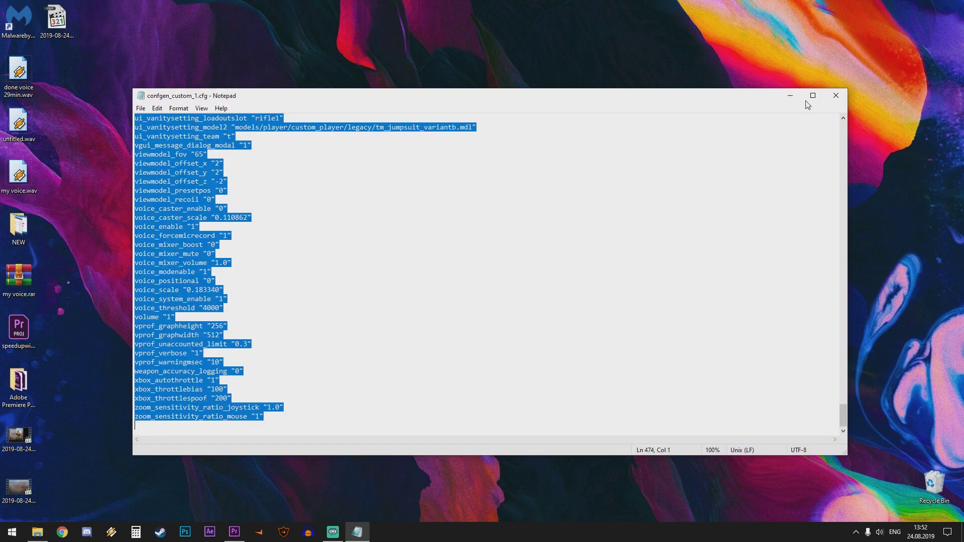
{"action": "left_click", "coordinate": [842, 99]}
{"action": "double_click", "coordinate": [318, 255]}
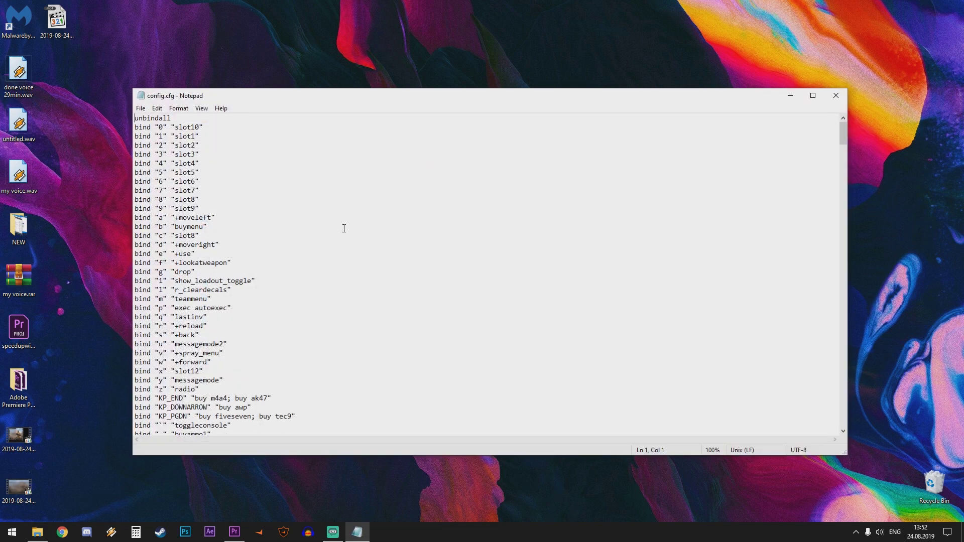
{"action": "key", "text": "ctrl+a"}
{"action": "key", "text": "ctrl+v"}
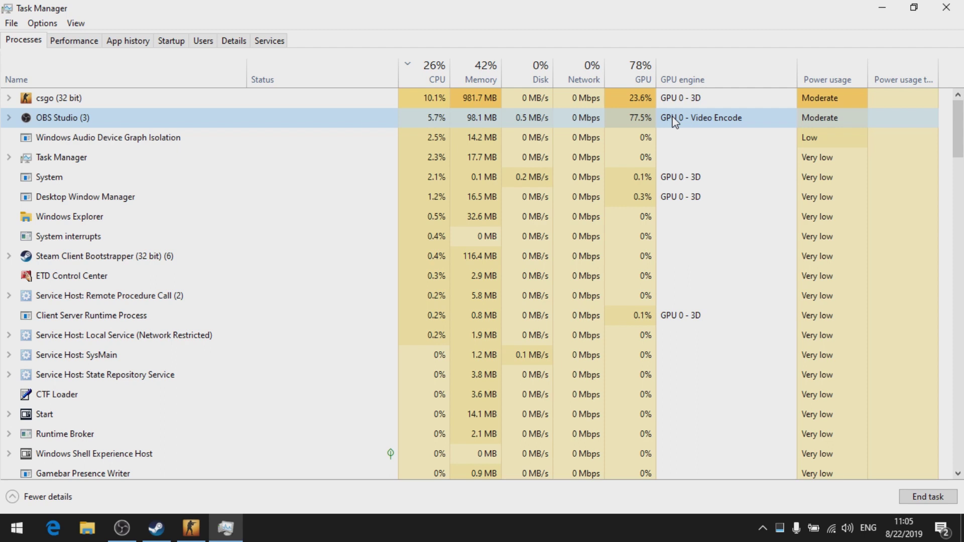
Switch to Microsoft Edge, search the web for ccleaner and open the CCleaner product page
{"action": "type", "text": "ccl"}
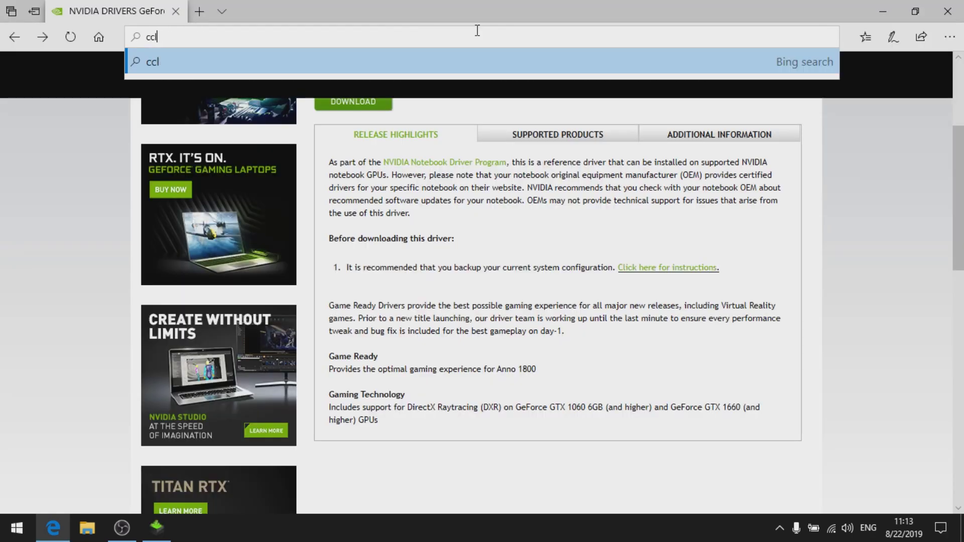
{"action": "type", "text": "eaner"}
{"action": "key", "text": "Return"}
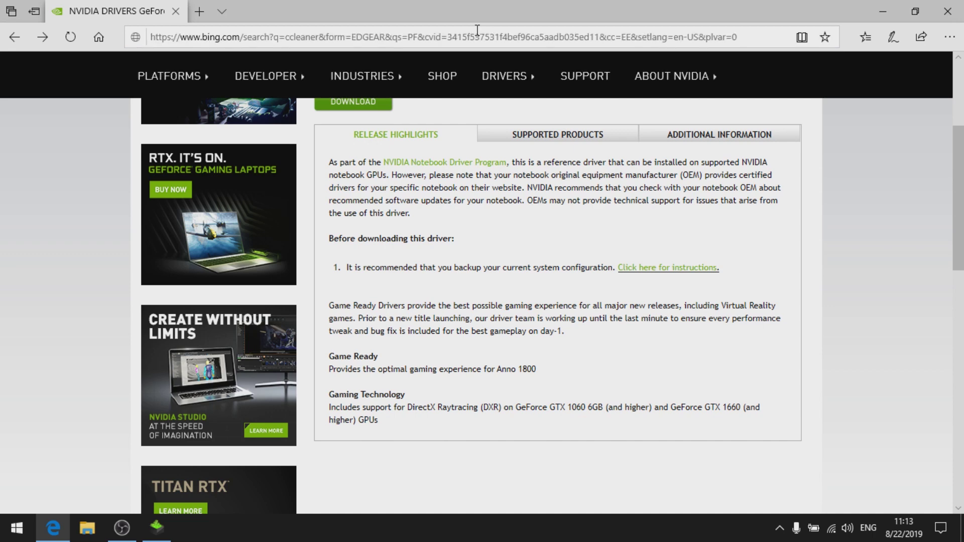
{"action": "left_click", "coordinate": [256, 194]}
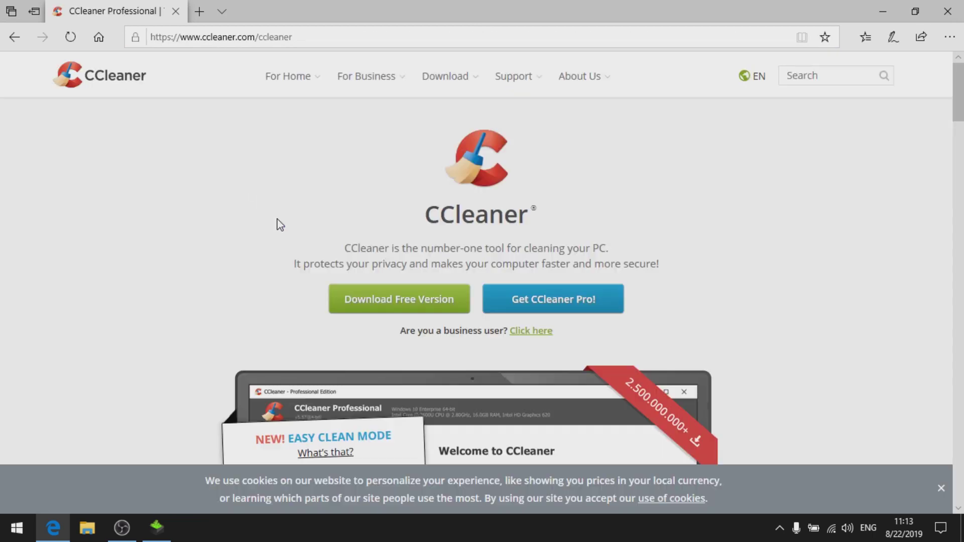
Download the free CCleaner version and install it without Google Chrome, Intelligent Cookie Scan or the 'Open CCleaner...' Recycle Bin option
{"action": "left_click", "coordinate": [396, 301]}
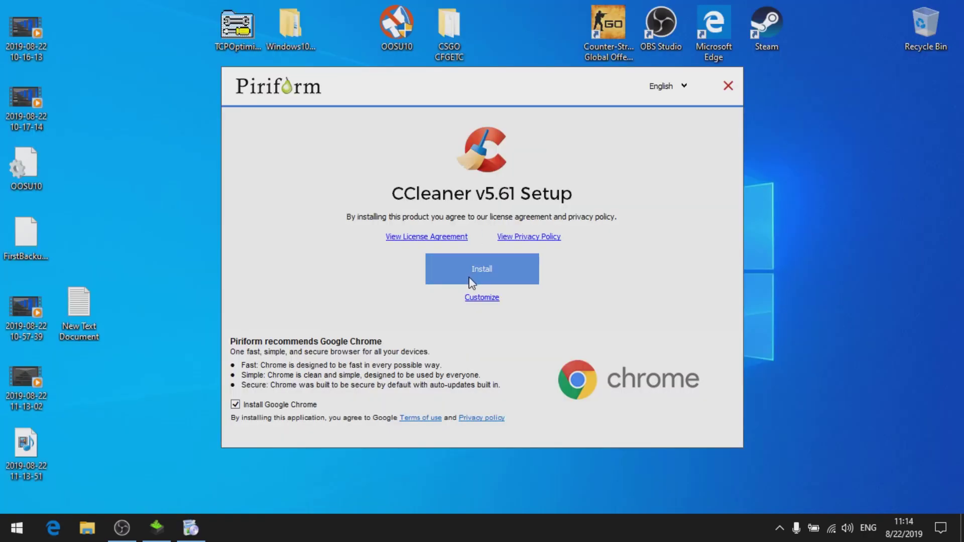
{"action": "left_click", "coordinate": [237, 404]}
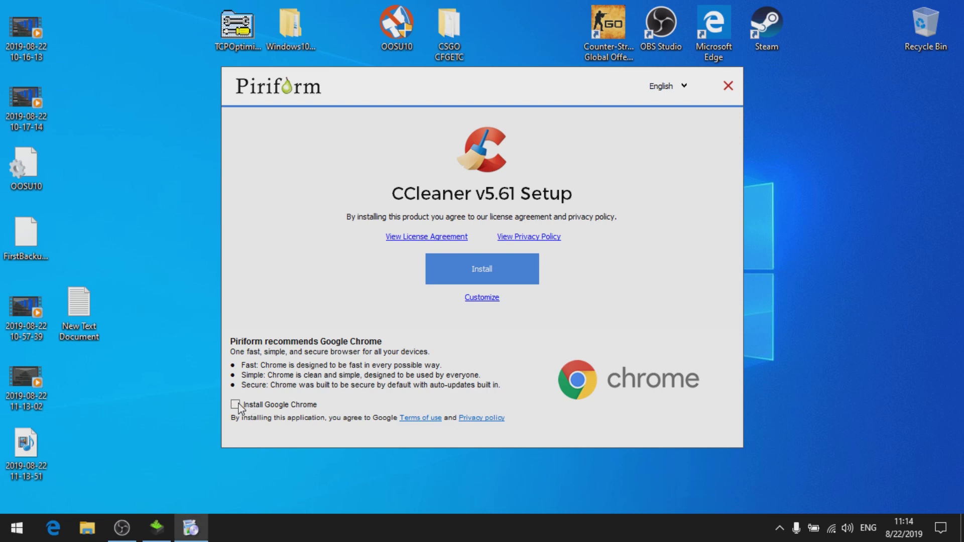
{"action": "left_click", "coordinate": [493, 299]}
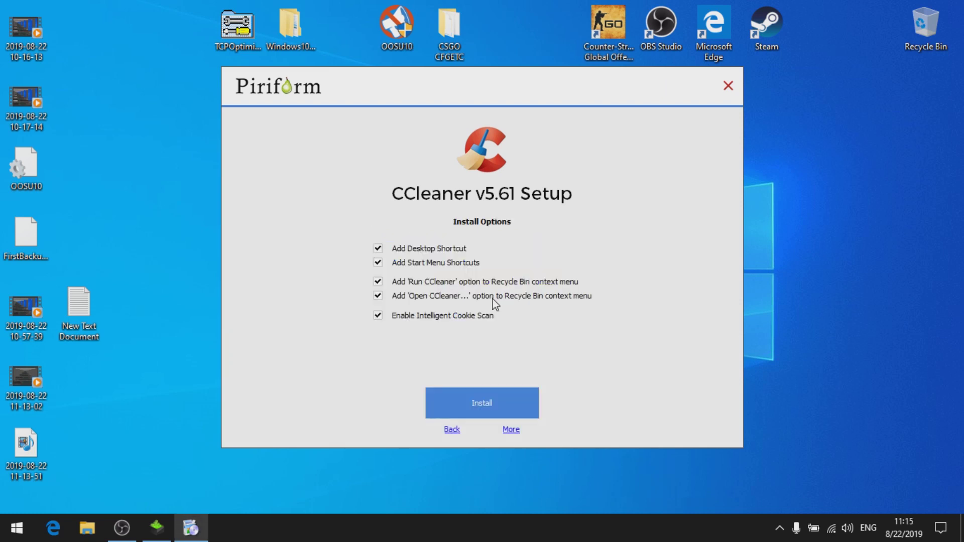
{"action": "left_click", "coordinate": [392, 316]}
{"action": "left_click", "coordinate": [394, 296]}
{"action": "left_click", "coordinate": [457, 399]}
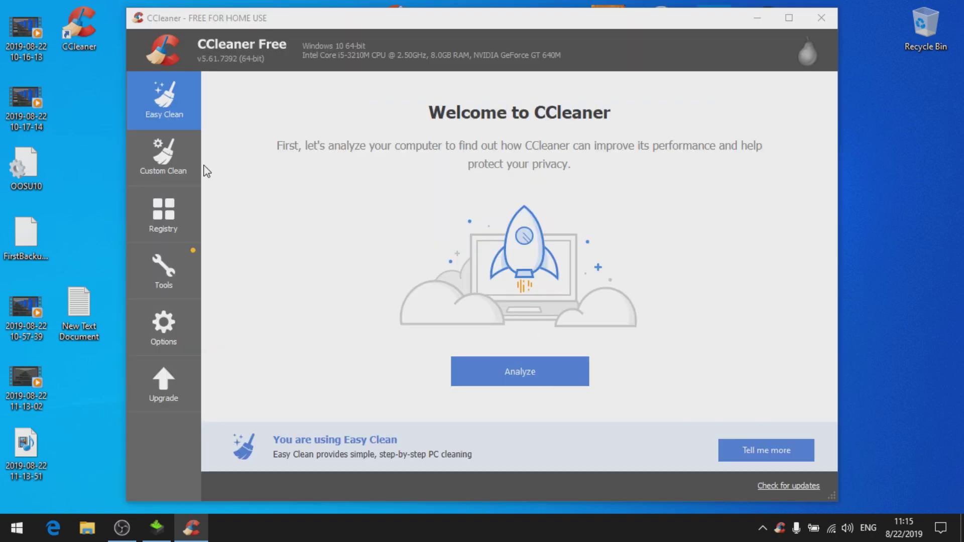
In Custom Clean, include Internet Explorer's Autocomplete Form History and Saved Passwords, accepting the warning
{"action": "left_click", "coordinate": [163, 153]}
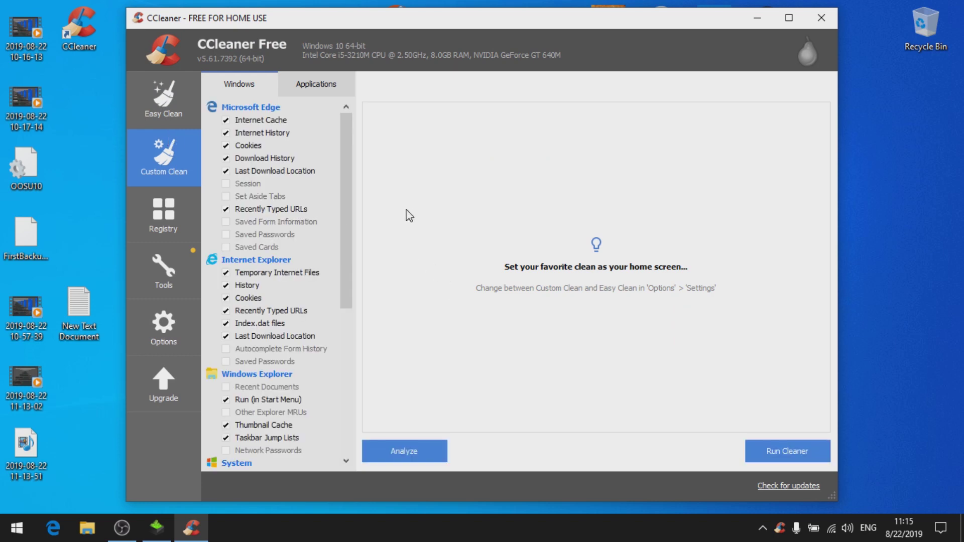
{"action": "left_click_drag", "start_coordinate": [349, 173], "coordinate": [350, 199]}
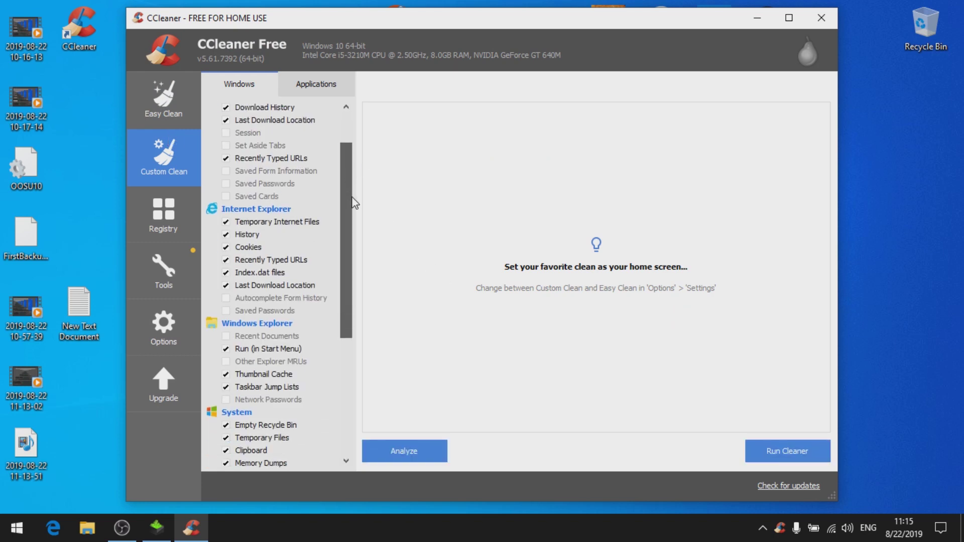
{"action": "left_click", "coordinate": [271, 297]}
{"action": "left_click", "coordinate": [226, 298]}
{"action": "left_click", "coordinate": [225, 311]}
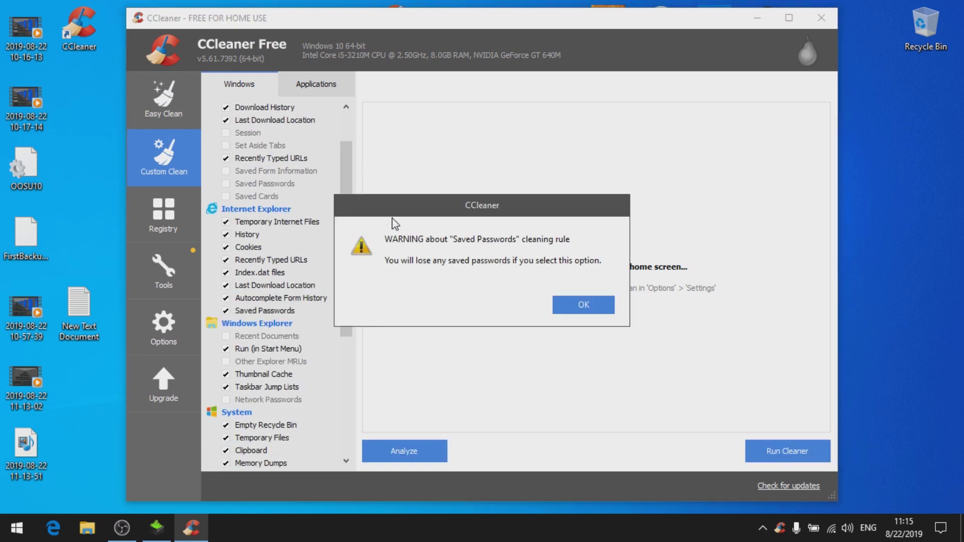
{"action": "left_click", "coordinate": [580, 307]}
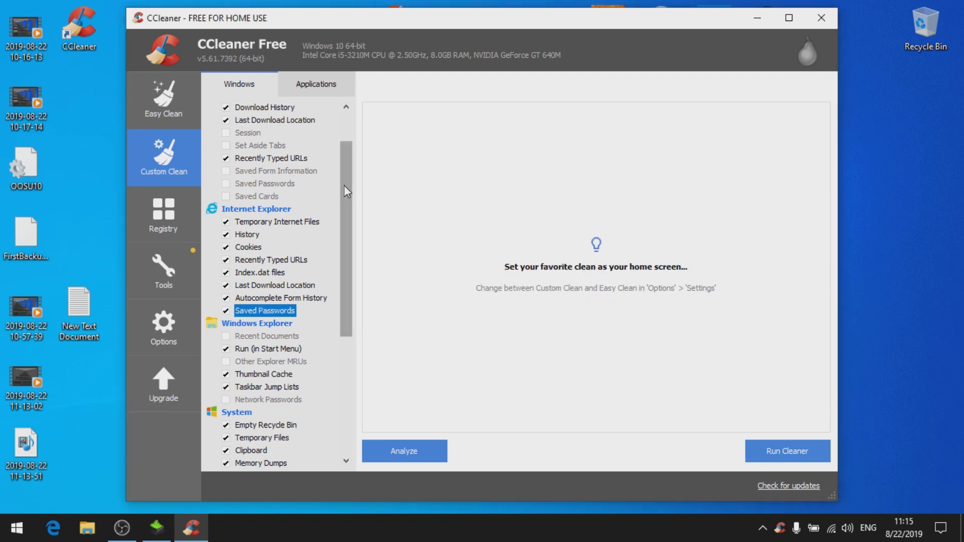
{"action": "left_click_drag", "start_coordinate": [348, 193], "coordinate": [351, 269]}
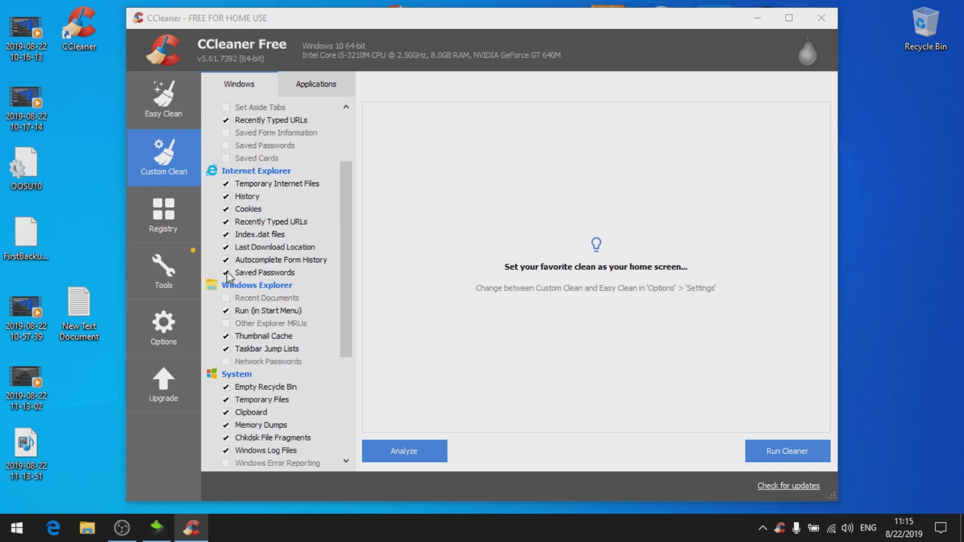
{"action": "left_click", "coordinate": [595, 311]}
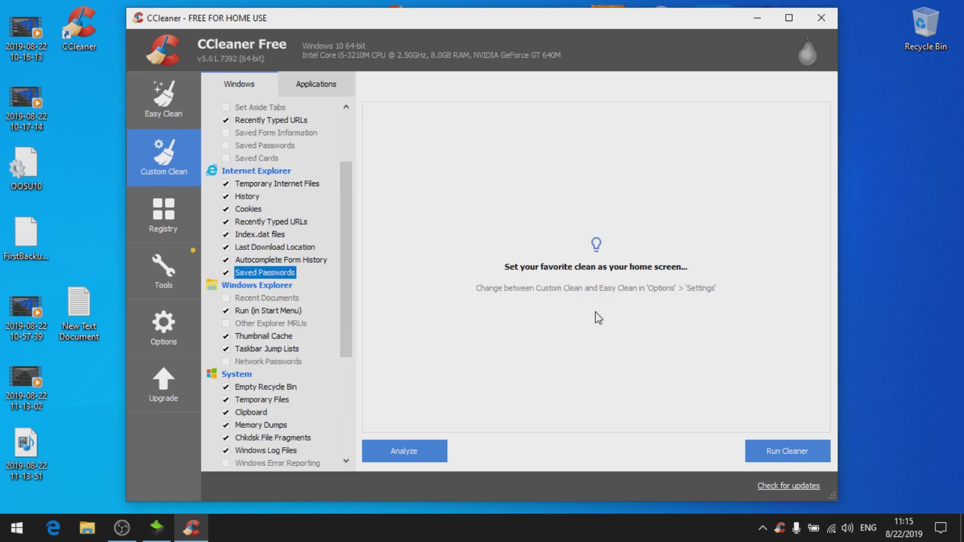
Include DNS Cache and Windows Error Reporting among the System items to clean
{"action": "left_click_drag", "start_coordinate": [345, 238], "coordinate": [340, 330]}
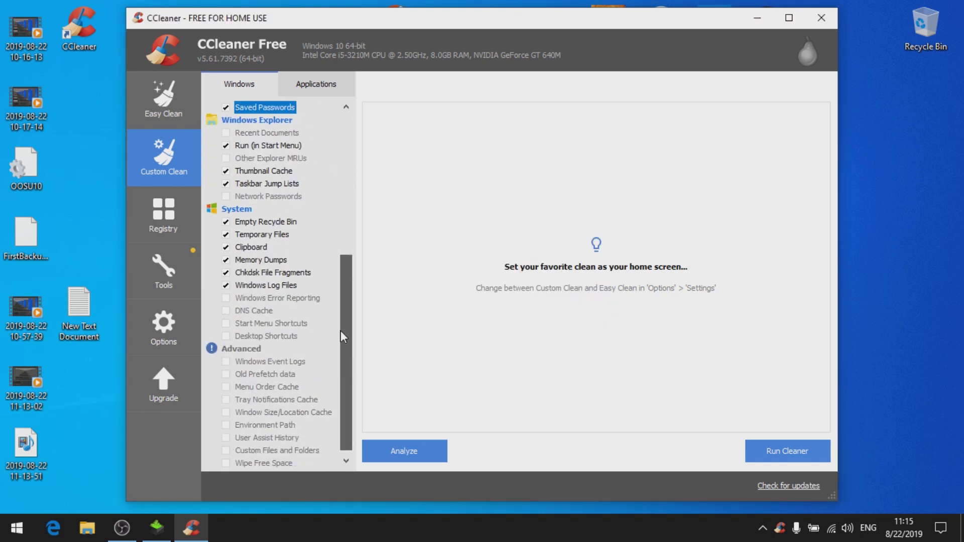
{"action": "left_click", "coordinate": [226, 312]}
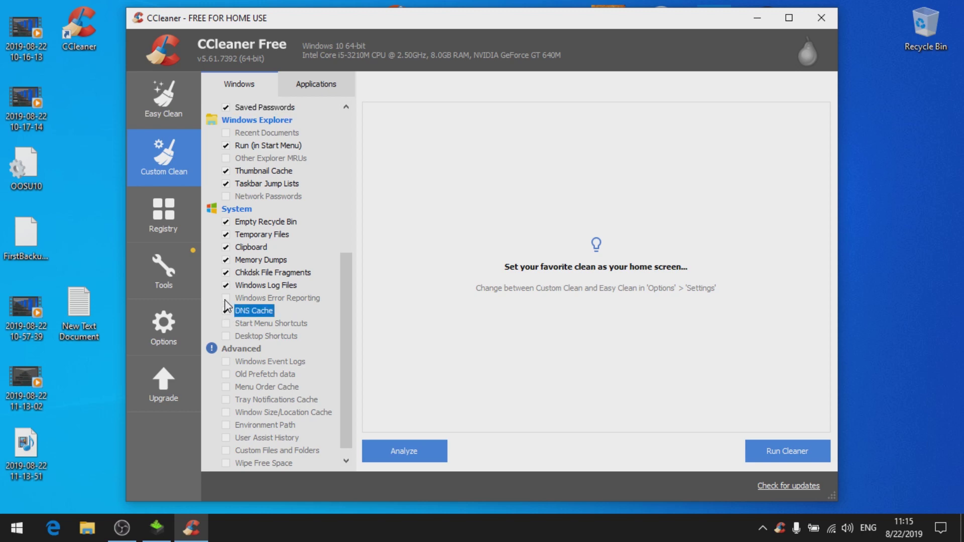
{"action": "left_click", "coordinate": [226, 300]}
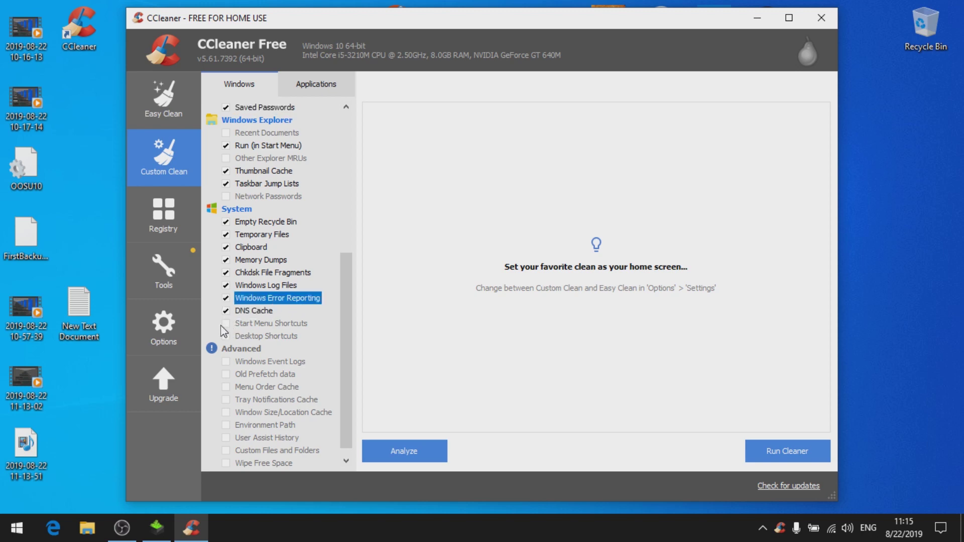
Include Windows Event Logs and Old Prefetch data among the Advanced cleaning rules, accepting both warnings
{"action": "key", "text": "Down"}
{"action": "key", "text": "Down"}
{"action": "key", "text": "Down"}
{"action": "key", "text": "Down"}
{"action": "key", "text": "Down"}
{"action": "key", "text": "space"}
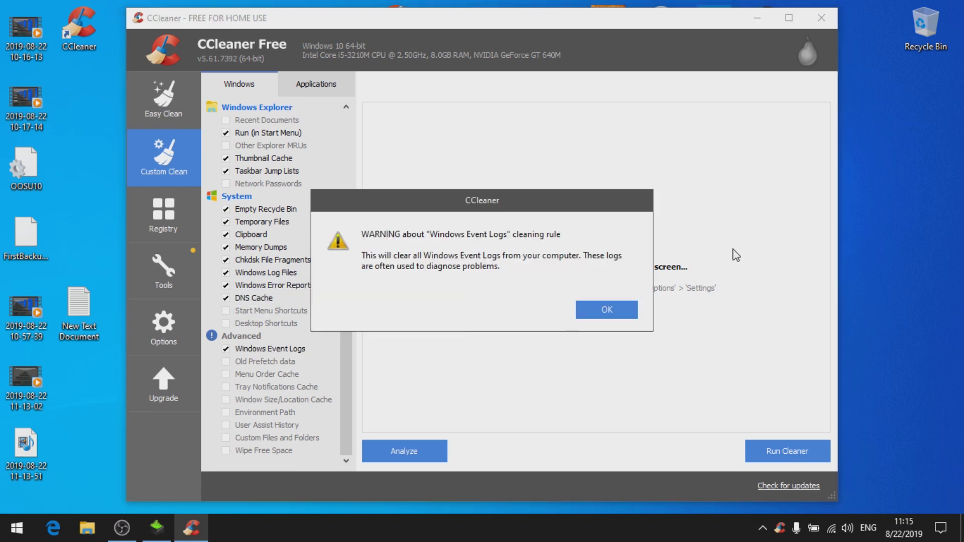
{"action": "left_click", "coordinate": [582, 310]}
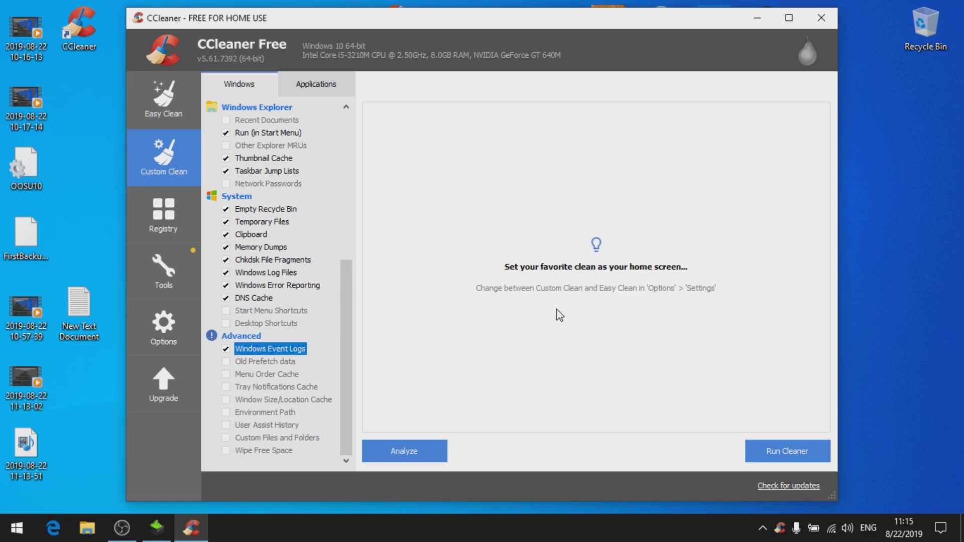
{"action": "left_click", "coordinate": [225, 362]}
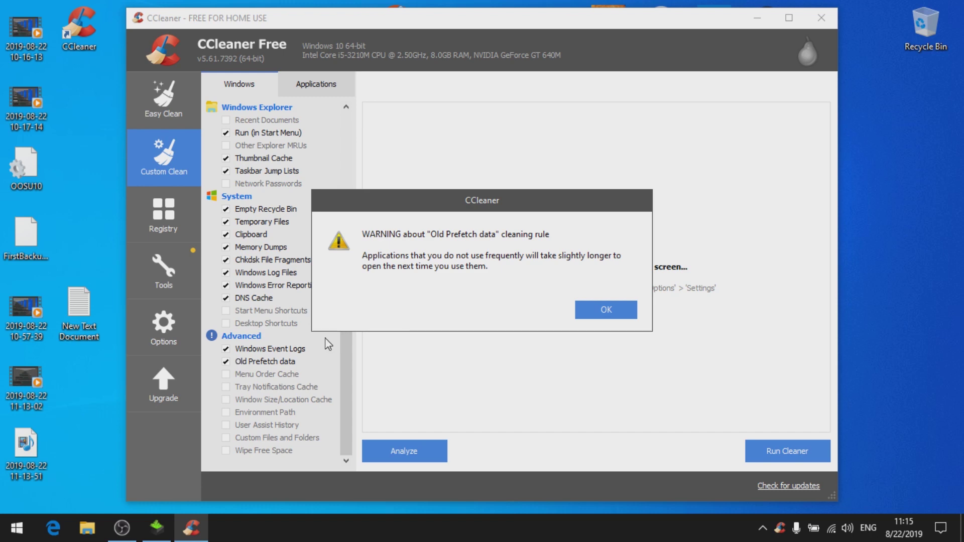
{"action": "left_click", "coordinate": [610, 310]}
Include Tray Notifications Cache, User Assist History and Window Size/Location Cache in the Advanced cleaning rules, accepting each warning
{"action": "left_click", "coordinate": [225, 386]}
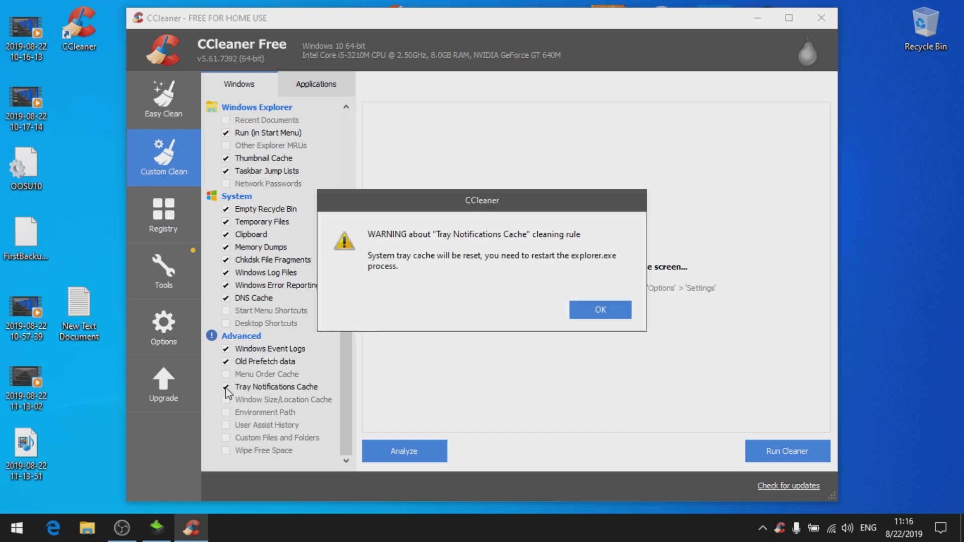
{"action": "left_click", "coordinate": [603, 311]}
{"action": "left_click", "coordinate": [225, 425]}
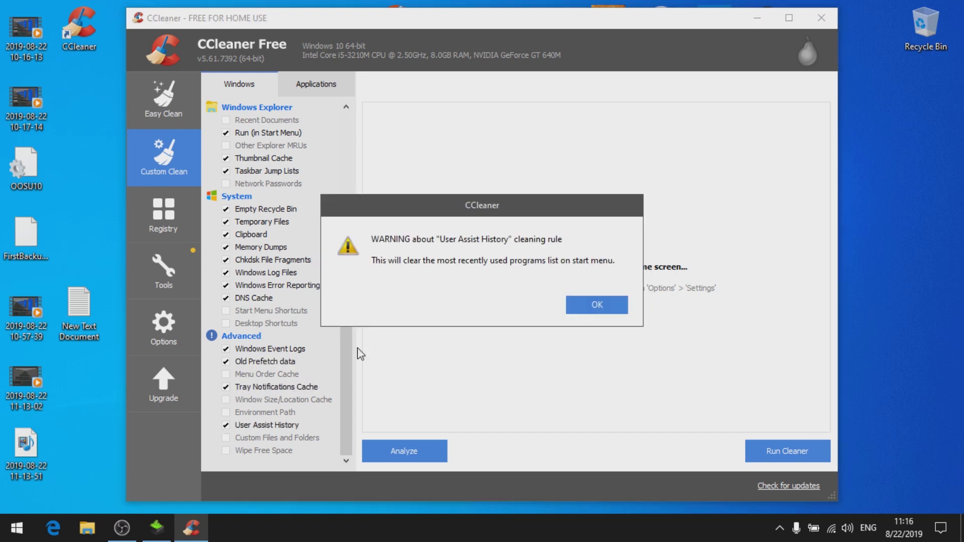
{"action": "left_click", "coordinate": [586, 306]}
{"action": "left_click", "coordinate": [226, 399]}
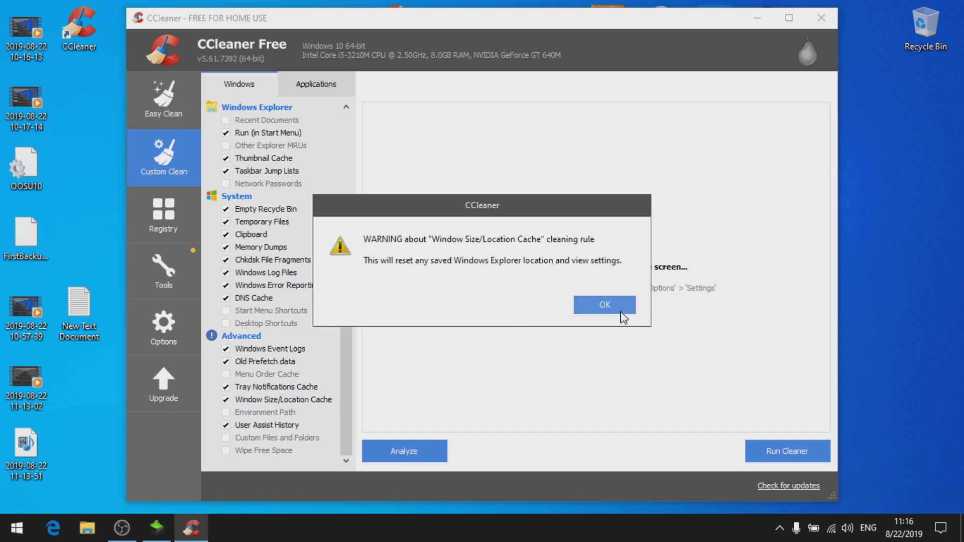
{"action": "left_click", "coordinate": [615, 311]}
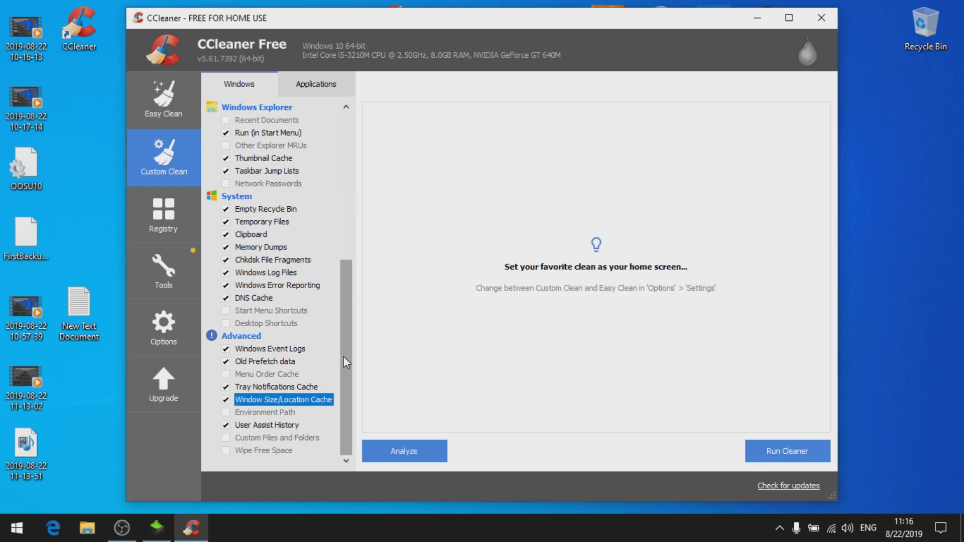
Check the cleaning rules for applications, then run the custom clean and confirm deleting the selected files
{"action": "left_click_drag", "start_coordinate": [342, 356], "coordinate": [341, 181]}
{"action": "left_click", "coordinate": [336, 91]}
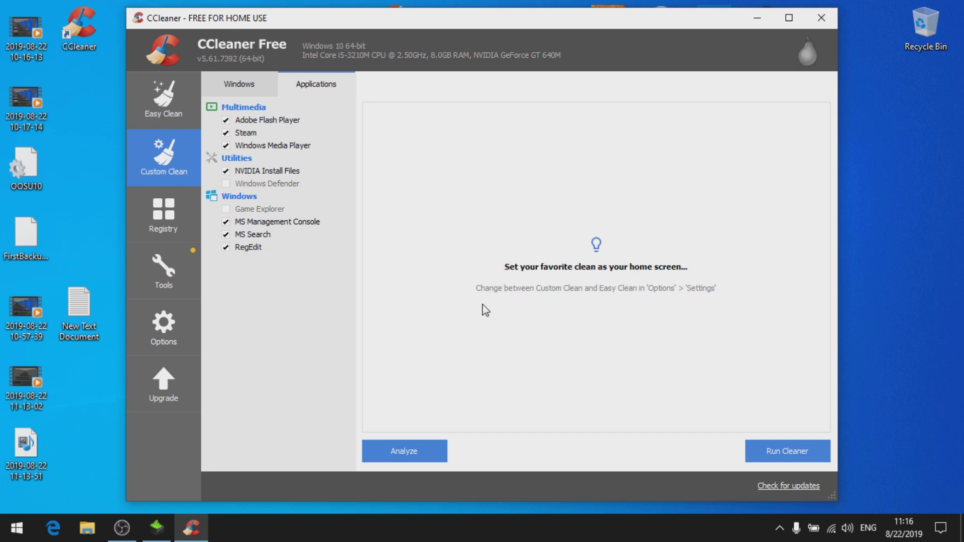
{"action": "left_click", "coordinate": [778, 451]}
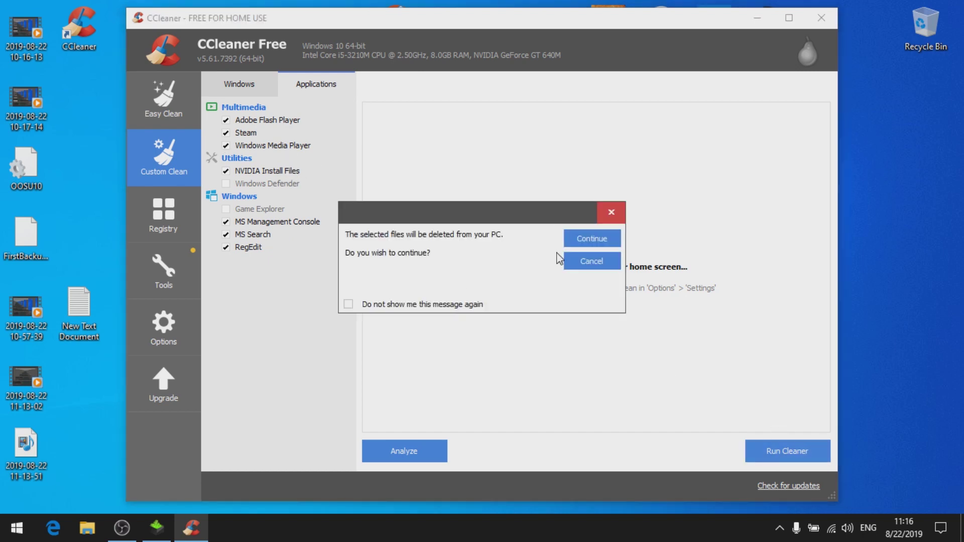
{"action": "left_click", "coordinate": [591, 239]}
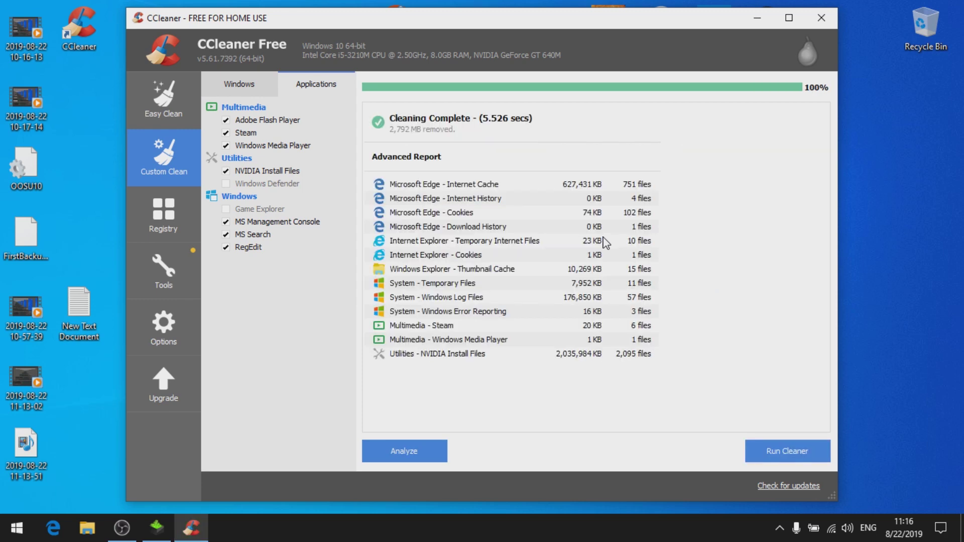
Scan the registry for issues and fix all the selected ones
{"action": "left_click", "coordinate": [164, 213]}
{"action": "left_click", "coordinate": [404, 450]}
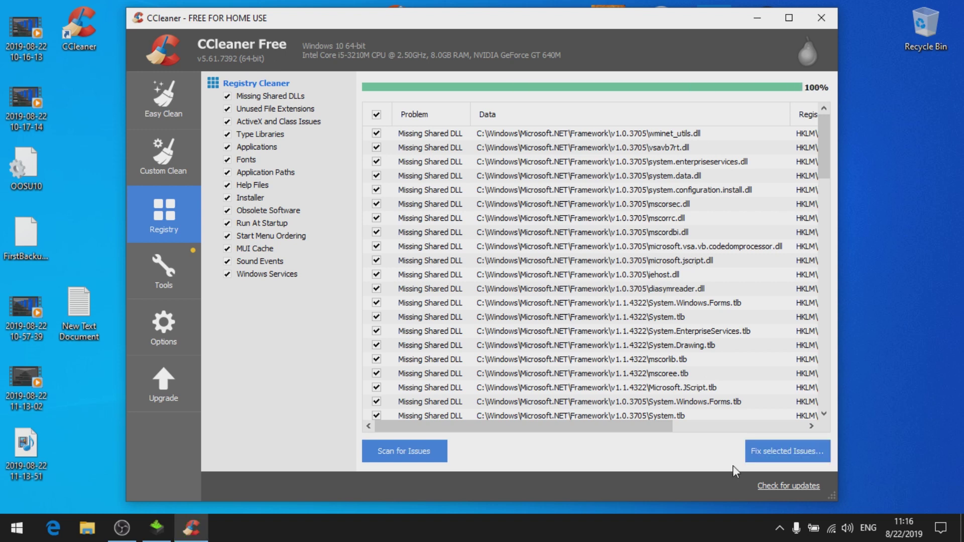
{"action": "left_click", "coordinate": [789, 452]}
{"action": "left_click", "coordinate": [522, 297]}
{"action": "left_click", "coordinate": [525, 328]}
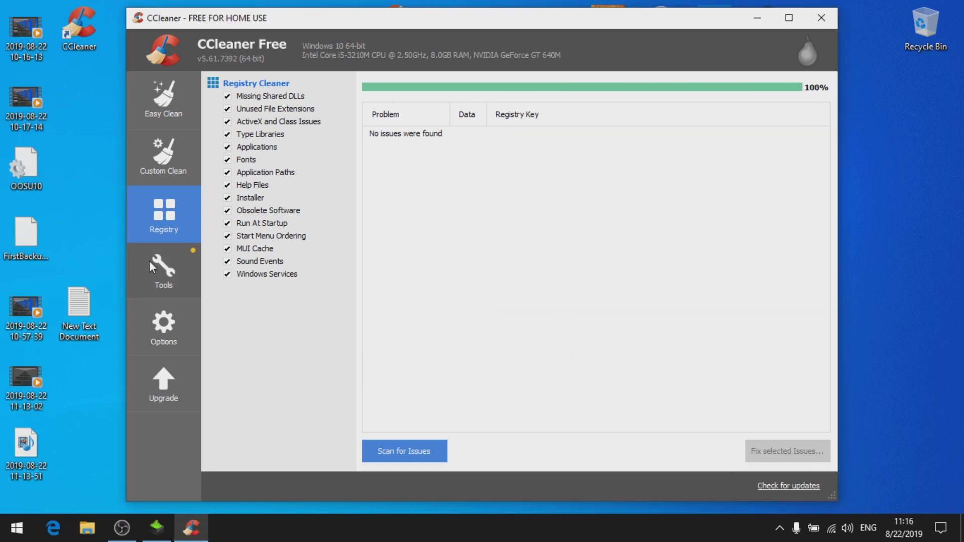
Open CCleaner's list of installed programs and uninstall Microsoft Store
{"action": "left_click", "coordinate": [171, 250]}
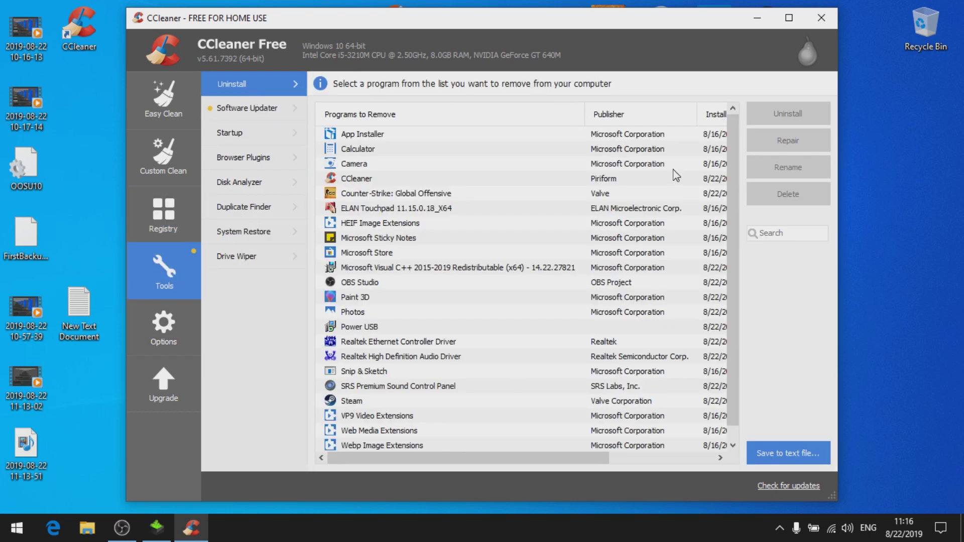
{"action": "left_click", "coordinate": [544, 147]}
{"action": "left_click", "coordinate": [550, 162]}
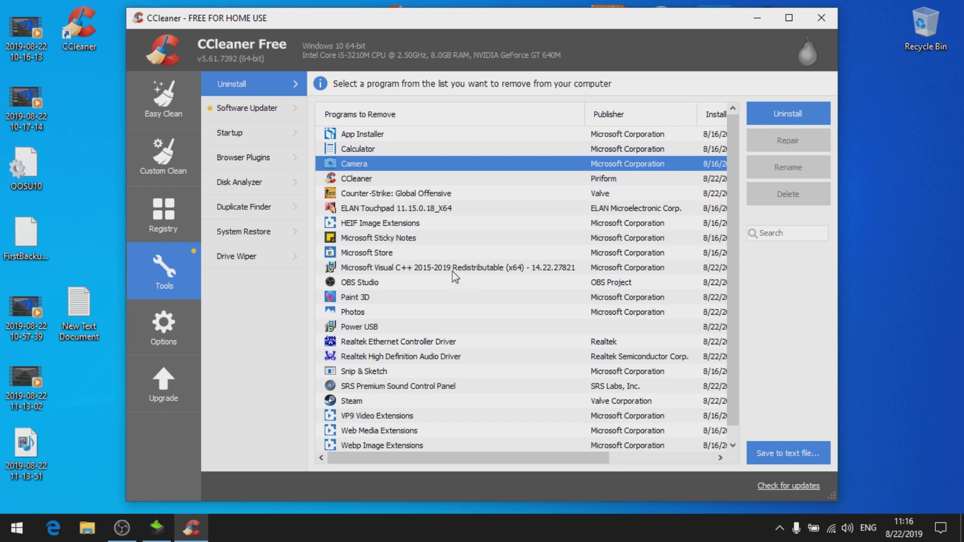
{"action": "left_click", "coordinate": [476, 253]}
{"action": "left_click", "coordinate": [787, 115]}
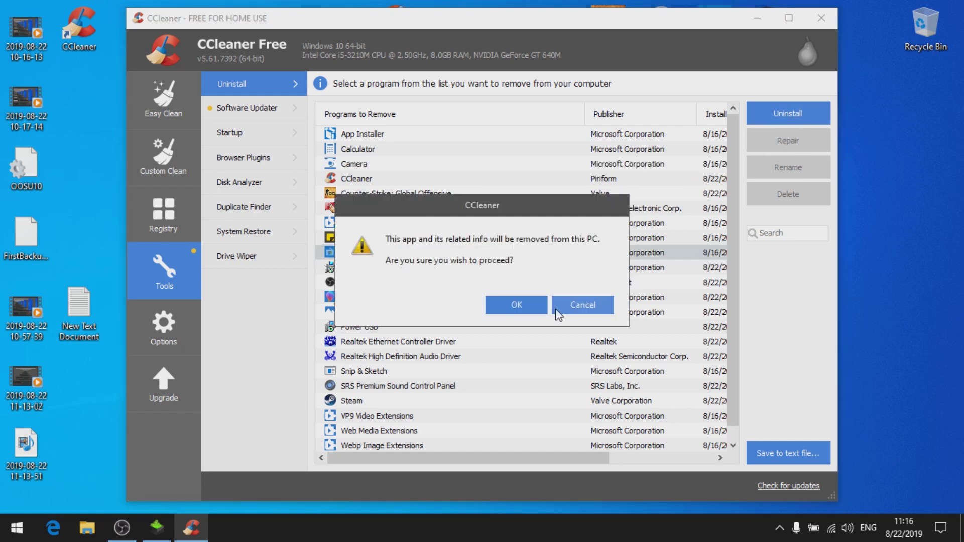
{"action": "left_click", "coordinate": [516, 305]}
Uninstall Paint 3D and Snip & Sketch, confirming each removal
{"action": "left_click", "coordinate": [542, 282]}
{"action": "left_click", "coordinate": [787, 108]}
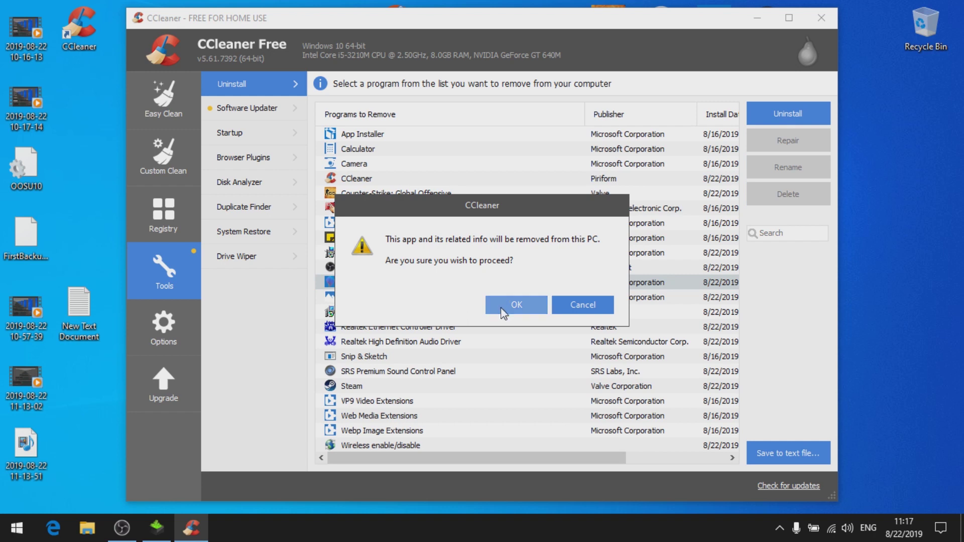
{"action": "left_click", "coordinate": [516, 304]}
{"action": "left_click", "coordinate": [504, 342]}
{"action": "left_click", "coordinate": [787, 117]}
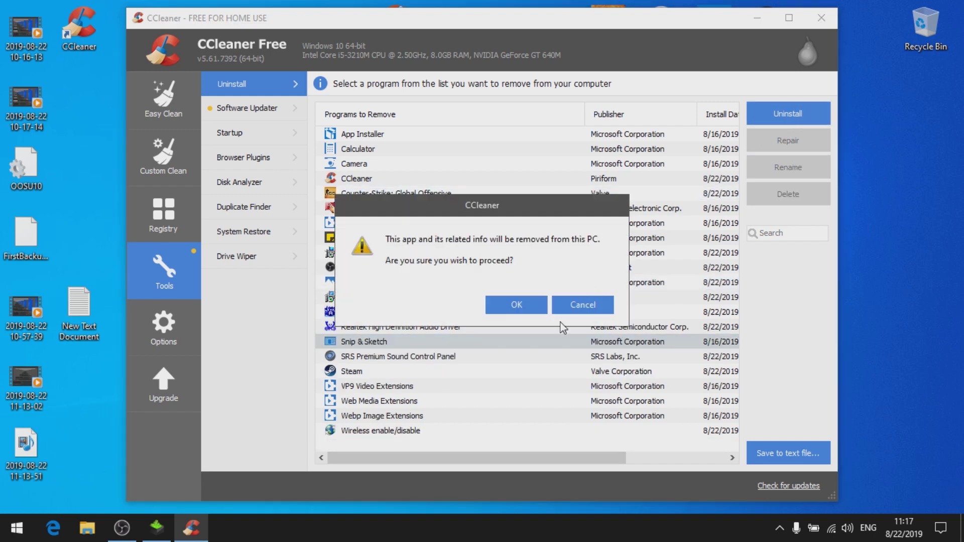
{"action": "left_click", "coordinate": [516, 304]}
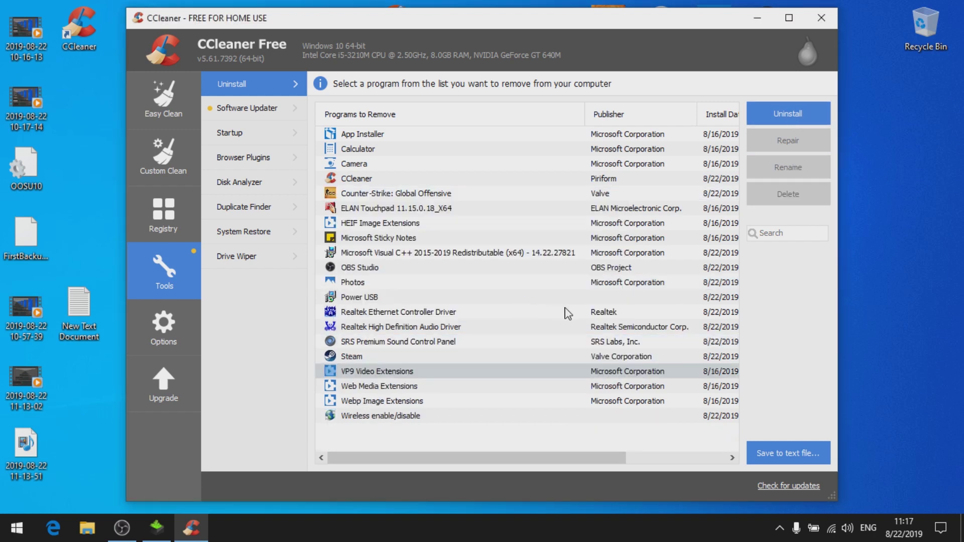
{"action": "left_click", "coordinate": [408, 375]}
{"action": "left_click", "coordinate": [408, 384]}
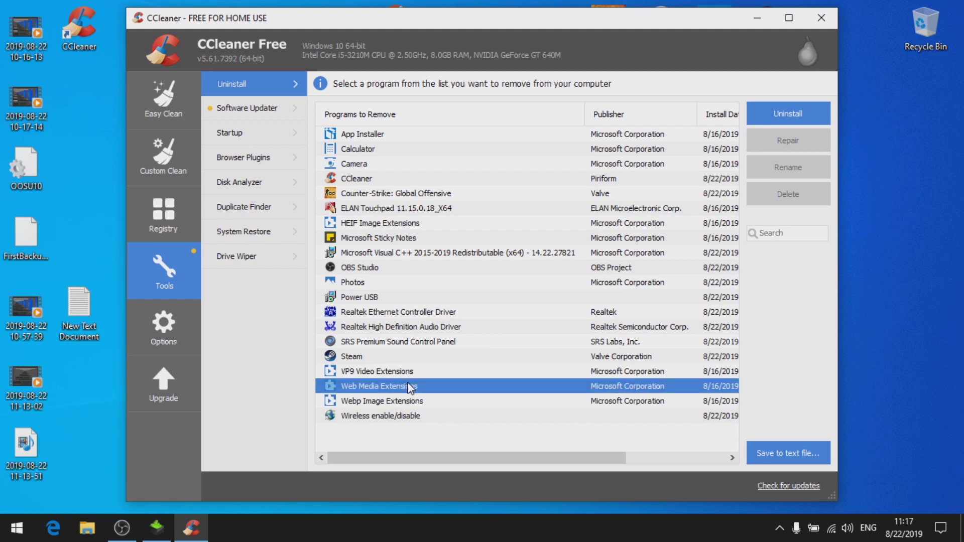
{"action": "left_click", "coordinate": [408, 401]}
{"action": "left_click", "coordinate": [408, 387]}
{"action": "left_click", "coordinate": [395, 370]}
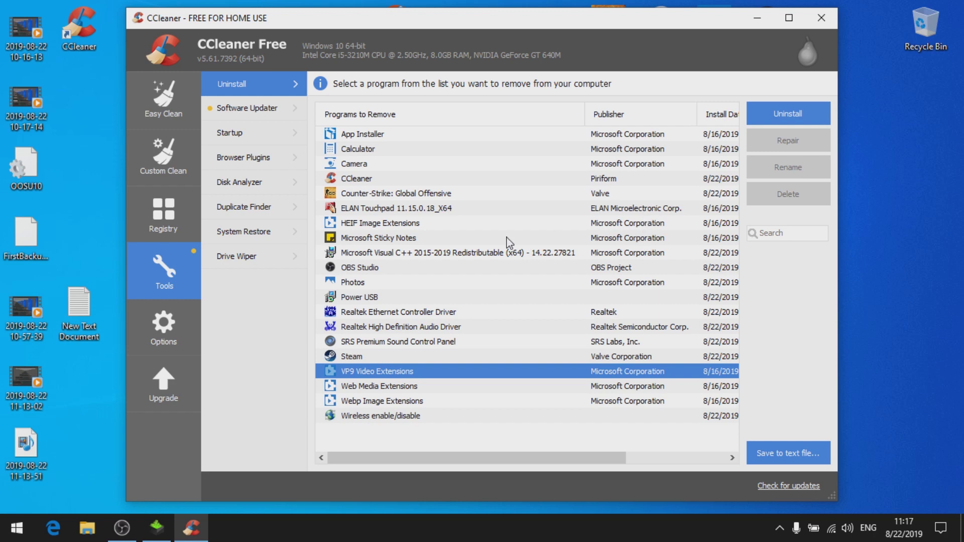
Uninstall Microsoft Sticky Notes and confirm its removal
{"action": "left_click", "coordinate": [367, 239]}
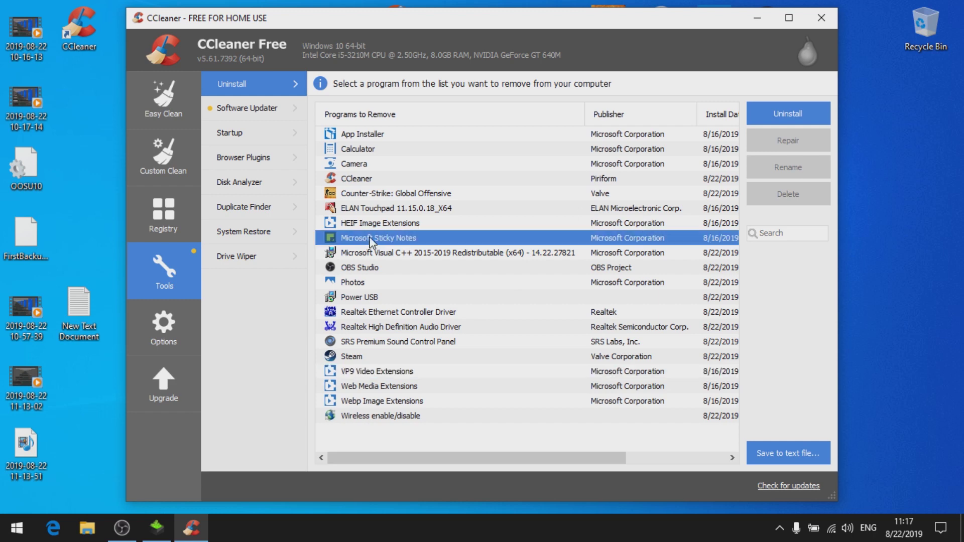
{"action": "left_click", "coordinate": [797, 115]}
{"action": "left_click", "coordinate": [541, 306]}
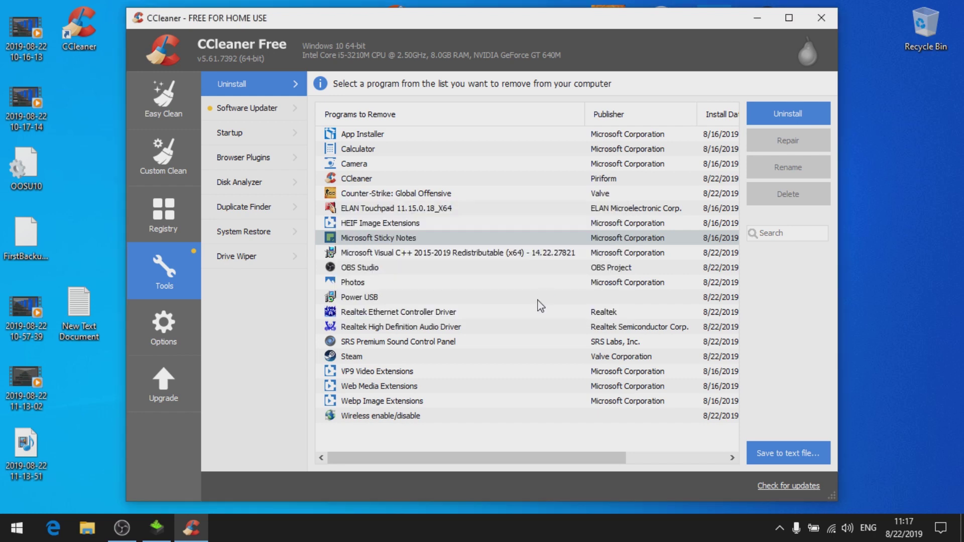
Open CCleaner's list of programs that run at Windows startup and disable the ISUSScheduler entry
{"action": "left_click", "coordinate": [264, 133]}
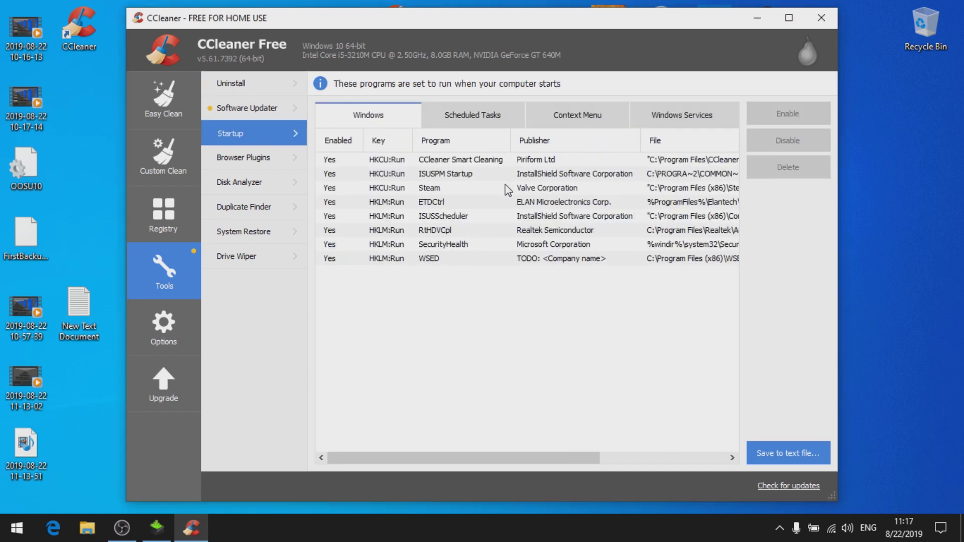
{"action": "left_click", "coordinate": [556, 221]}
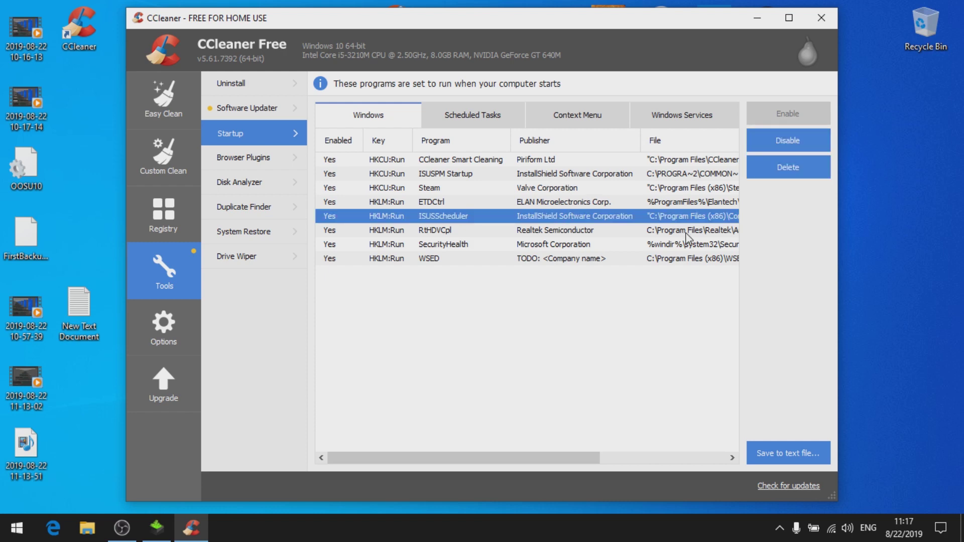
{"action": "left_click_drag", "start_coordinate": [563, 458], "coordinate": [807, 137]}
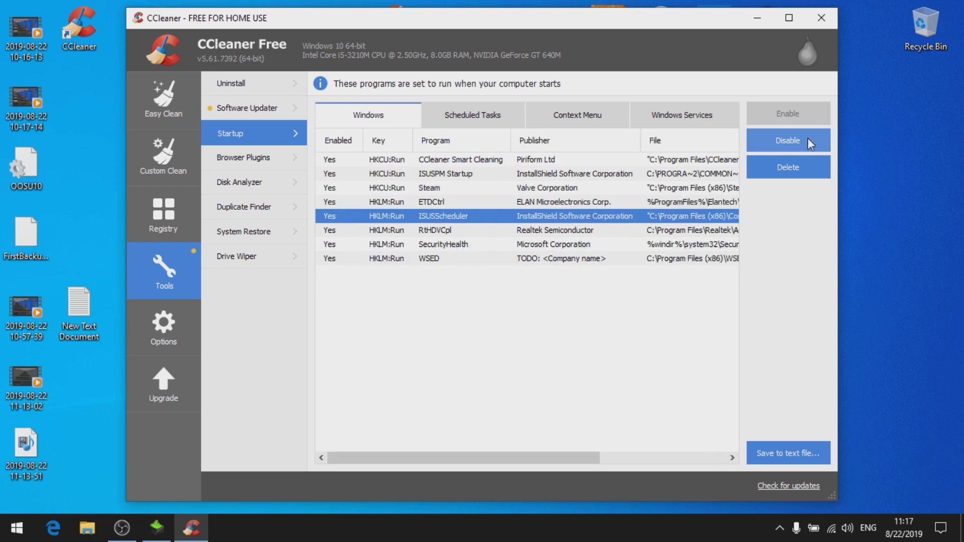
{"action": "left_click", "coordinate": [807, 140]}
{"action": "left_click", "coordinate": [551, 203]}
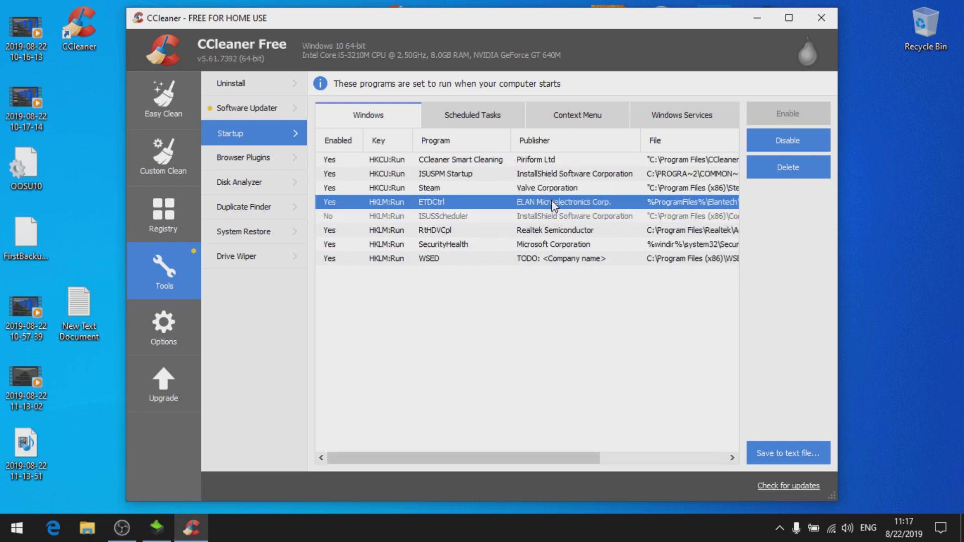
{"action": "left_click", "coordinate": [563, 160]}
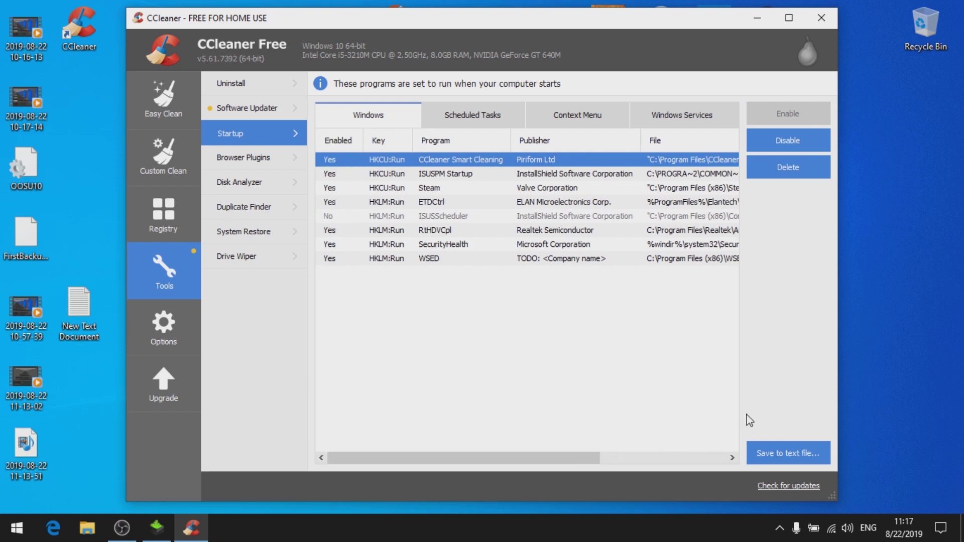
Review the scheduled tasks that run at startup, including CCleanerSkipUAC and SRS Premium Sound, and check the Windows services
{"action": "left_click", "coordinate": [478, 115]}
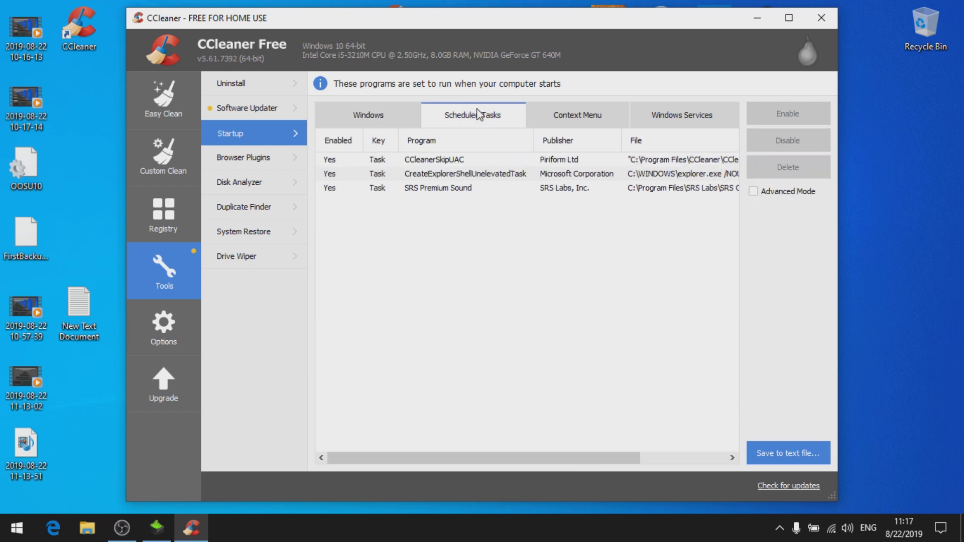
{"action": "left_click", "coordinate": [463, 177]}
{"action": "left_click", "coordinate": [460, 188]}
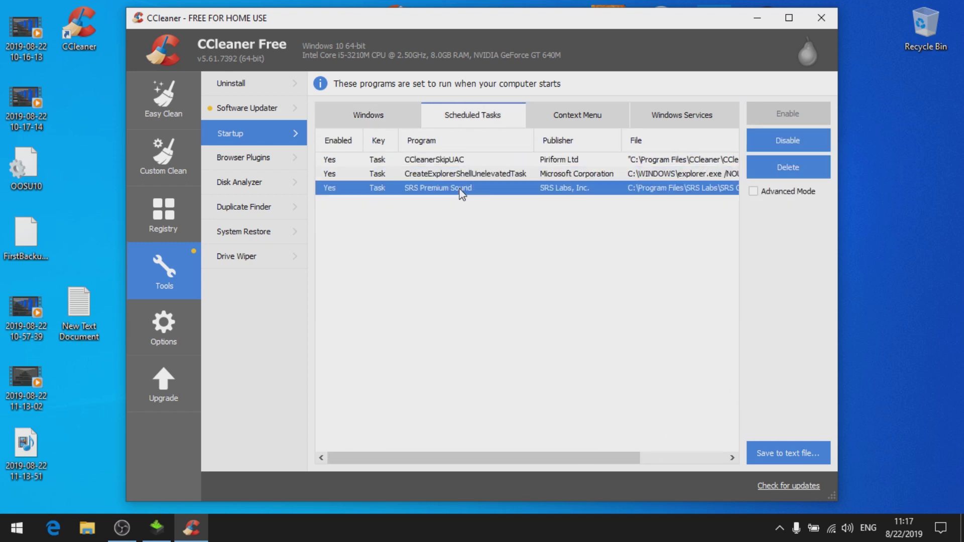
{"action": "left_click", "coordinate": [465, 161]}
{"action": "left_click", "coordinate": [466, 176]}
{"action": "left_click", "coordinate": [465, 188]}
{"action": "left_click", "coordinate": [439, 162]}
{"action": "left_click", "coordinate": [449, 173]}
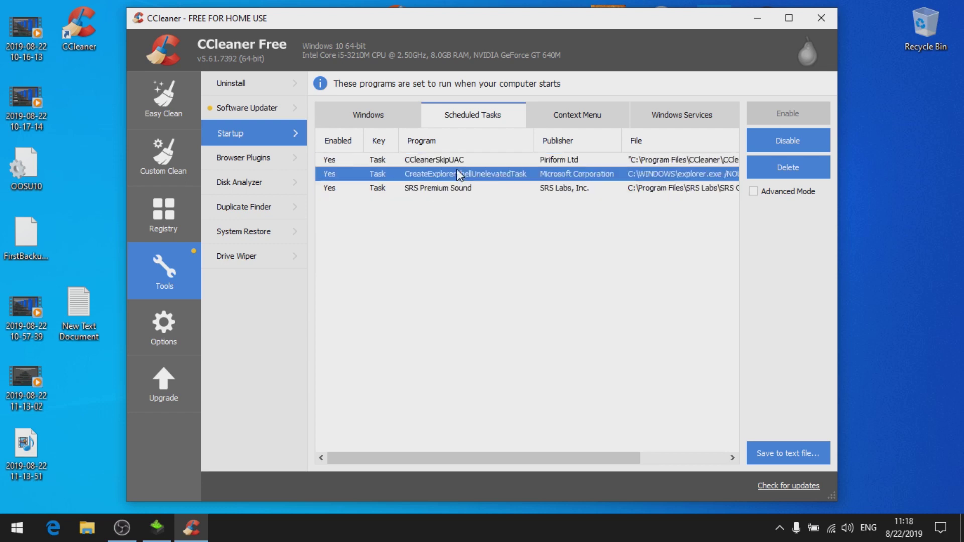
{"action": "left_click_drag", "start_coordinate": [524, 459], "coordinate": [472, 367]}
{"action": "left_click", "coordinate": [682, 114]}
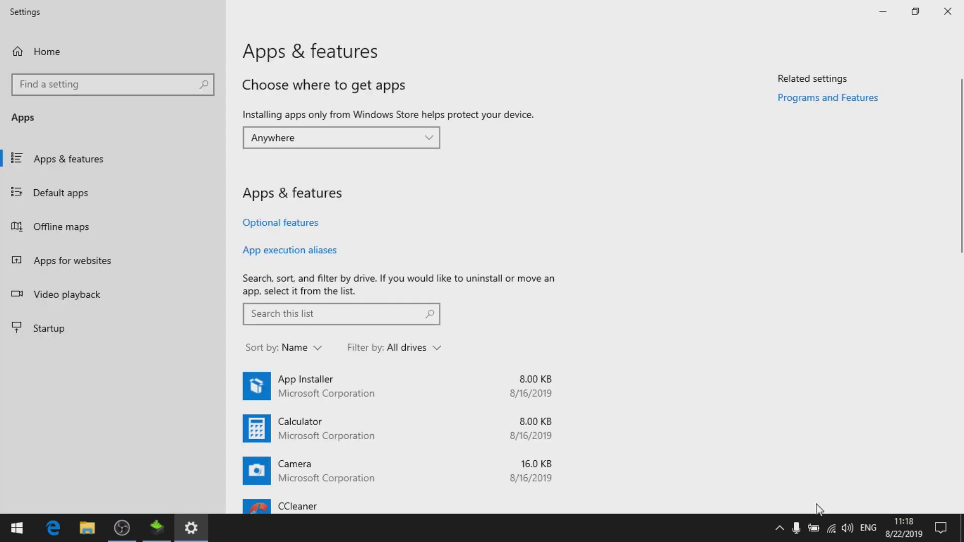
Switch to Windows Settings and uninstall CCleaner from Apps & features, completing its uninstall wizard
{"action": "left_click", "coordinate": [778, 530]}
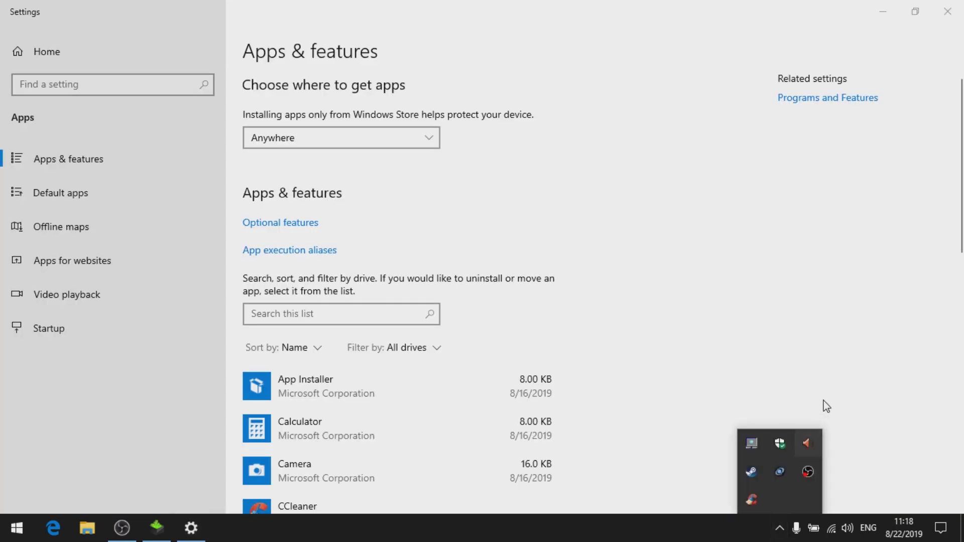
{"action": "right_click", "coordinate": [751, 496]}
{"action": "left_click", "coordinate": [796, 484]}
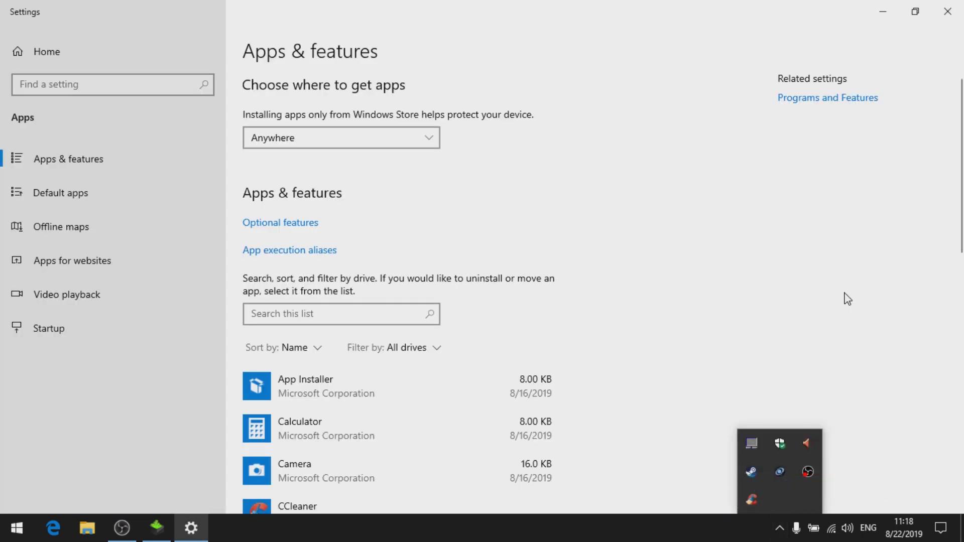
{"action": "scroll", "coordinate": [962, 201], "scroll_direction": "down", "scroll_amount": 6}
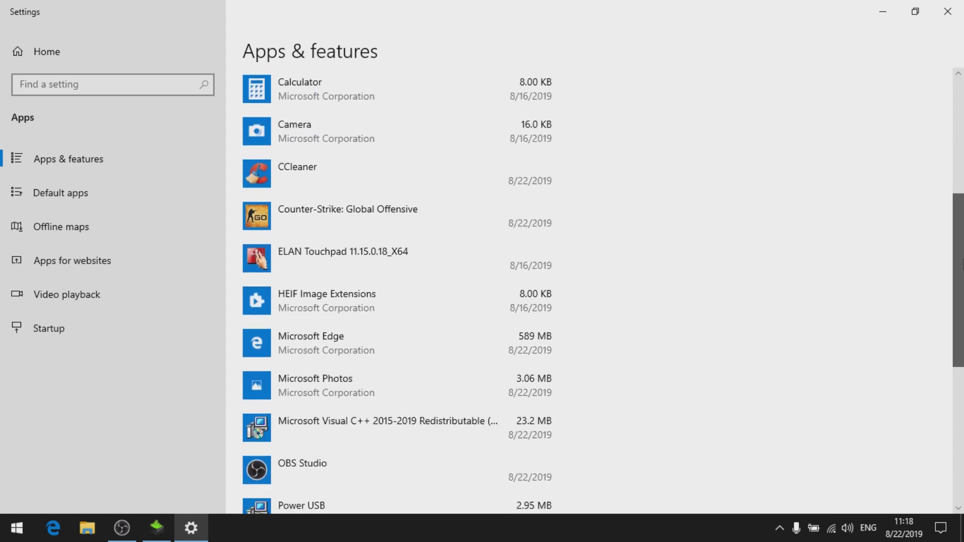
{"action": "left_click", "coordinate": [448, 166]}
{"action": "left_click", "coordinate": [521, 240]}
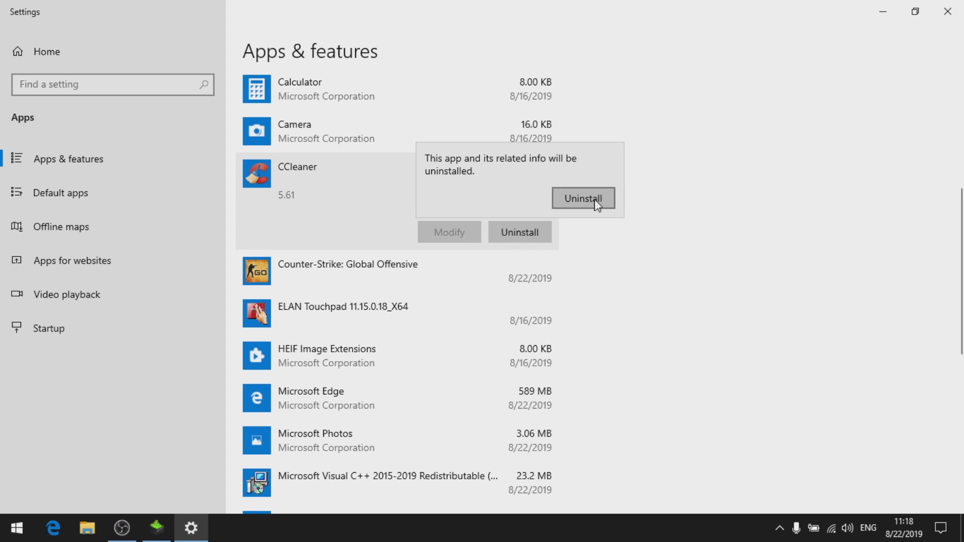
{"action": "left_click", "coordinate": [594, 199]}
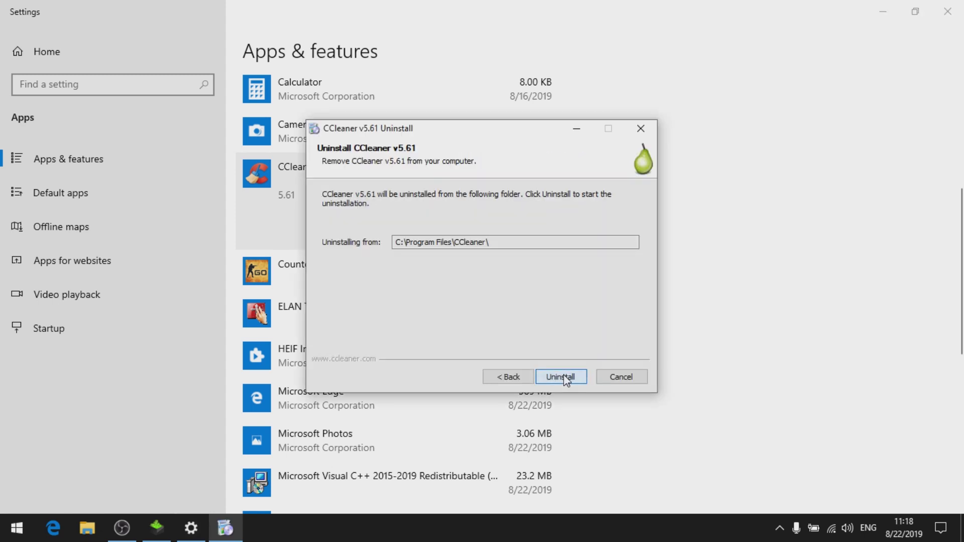
{"action": "left_click", "coordinate": [564, 376]}
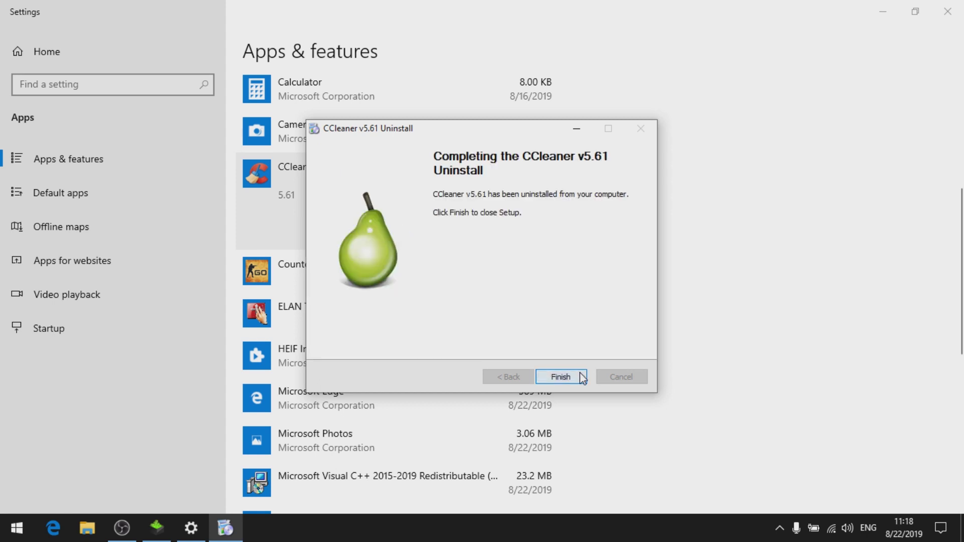
{"action": "left_click", "coordinate": [567, 374]}
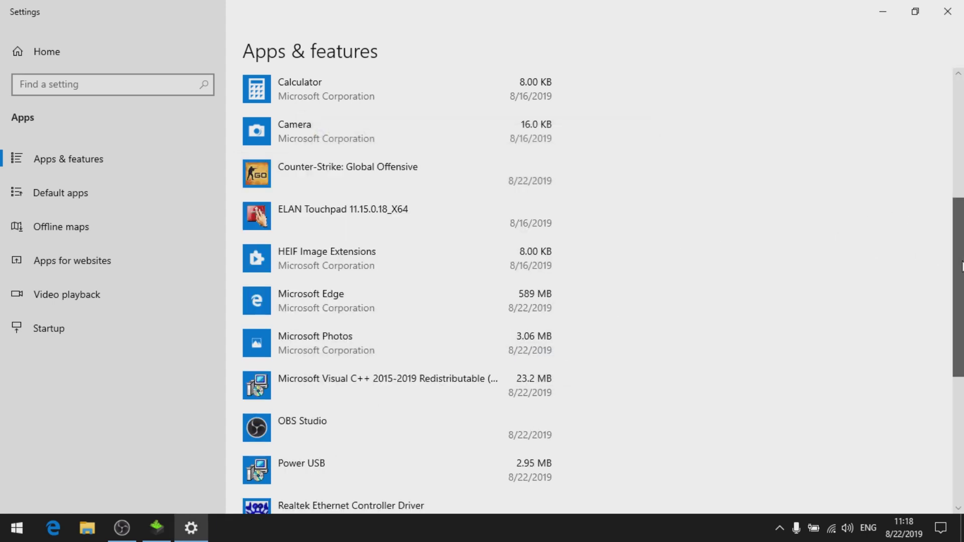
{"action": "scroll", "coordinate": [962, 261], "scroll_direction": "down", "scroll_amount": 5}
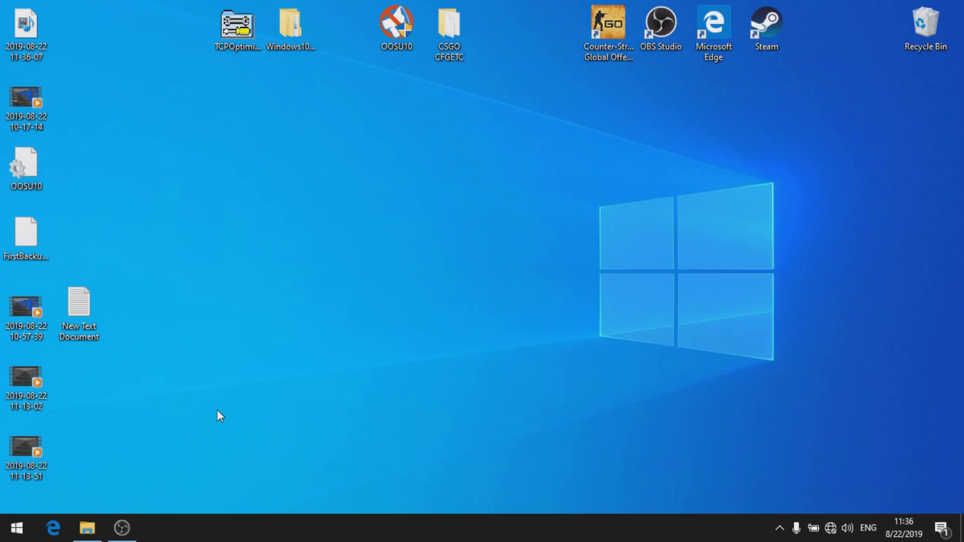
Switch to File Explorer and open the properties of Local Disk (C:)
{"action": "left_click", "coordinate": [86, 528]}
{"action": "left_click", "coordinate": [244, 309]}
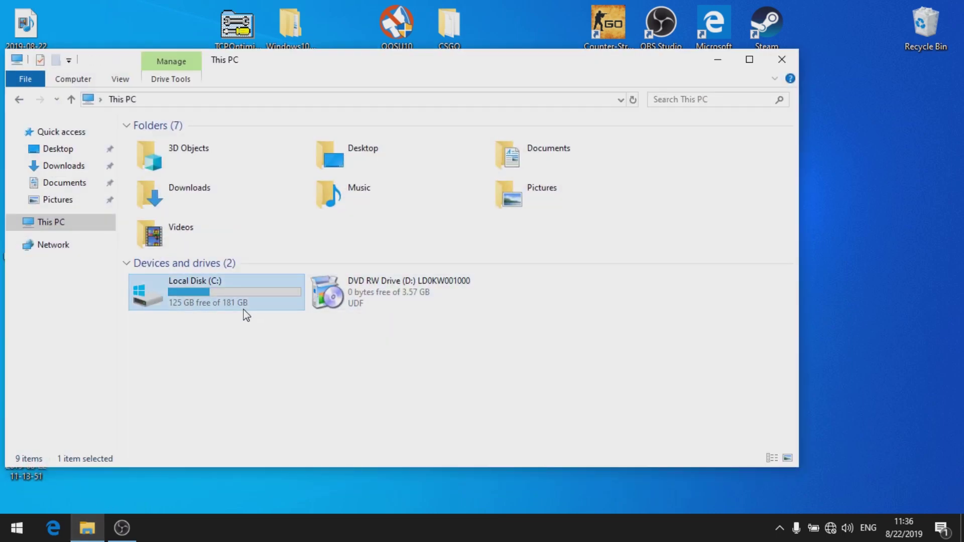
{"action": "left_click", "coordinate": [508, 347]}
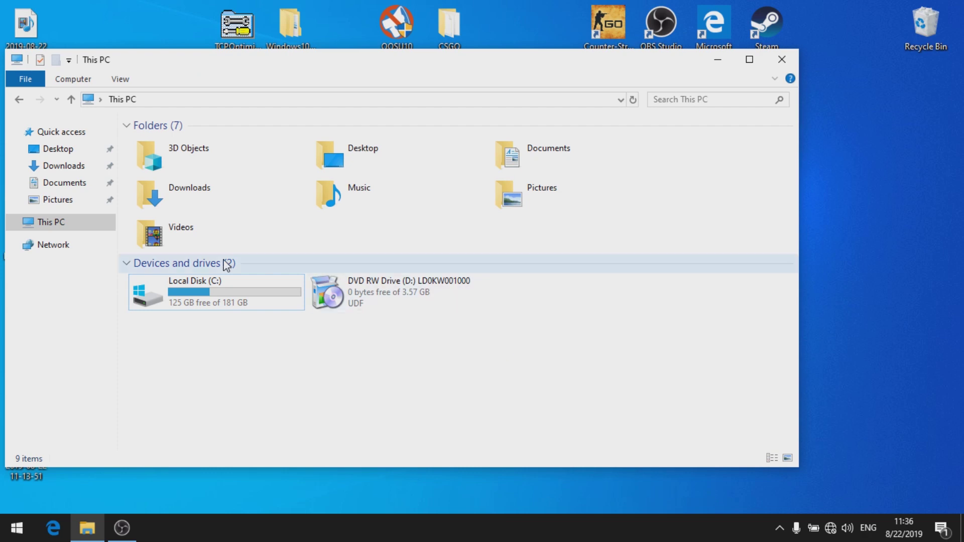
{"action": "right_click", "coordinate": [218, 293]}
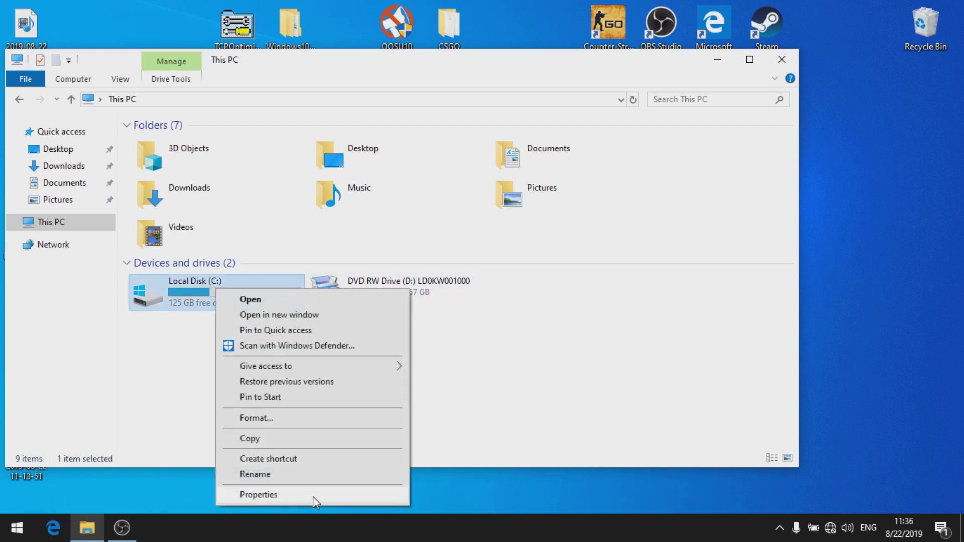
{"action": "left_click", "coordinate": [313, 495]}
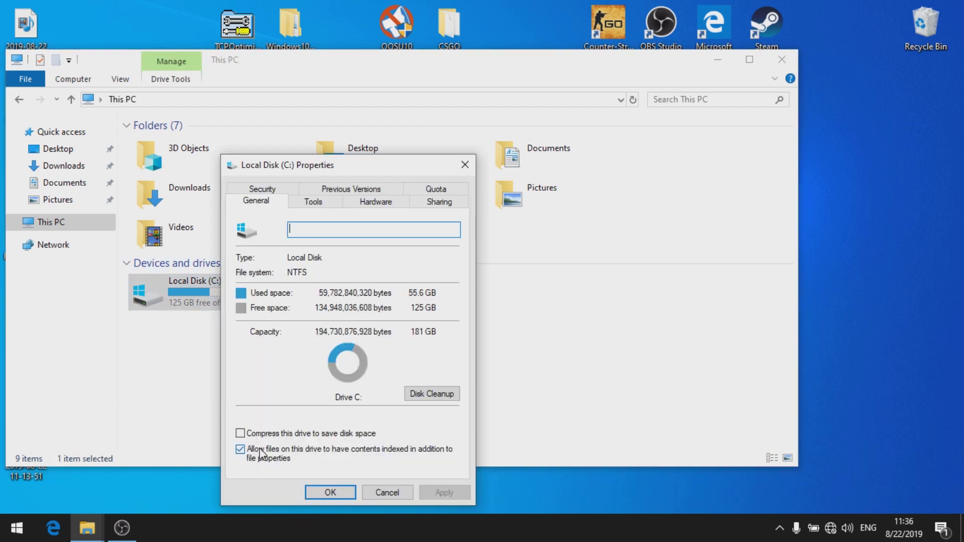
Disable content indexing for drive C:, its subfolders and files, granting administrator permission and ignoring all attribute errors
{"action": "left_click", "coordinate": [241, 450]}
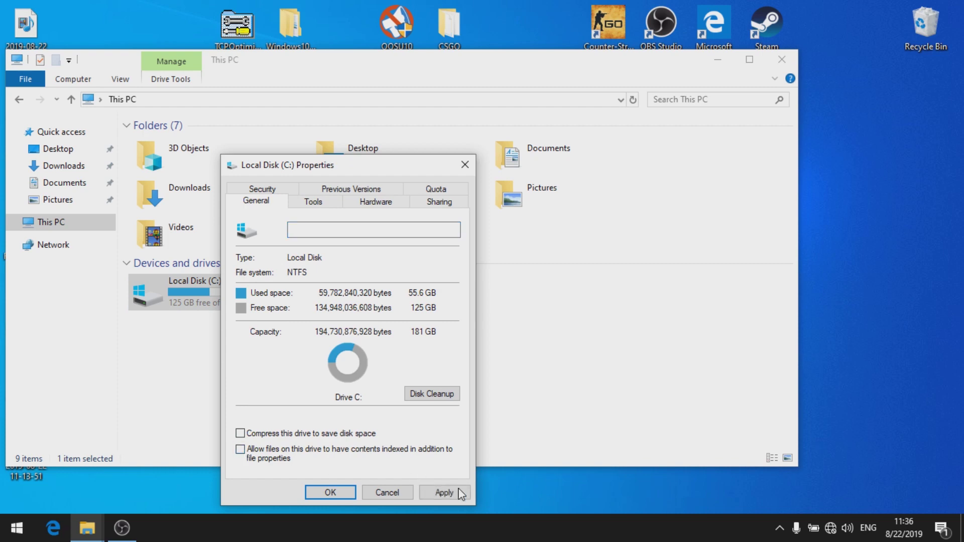
{"action": "left_click", "coordinate": [459, 494]}
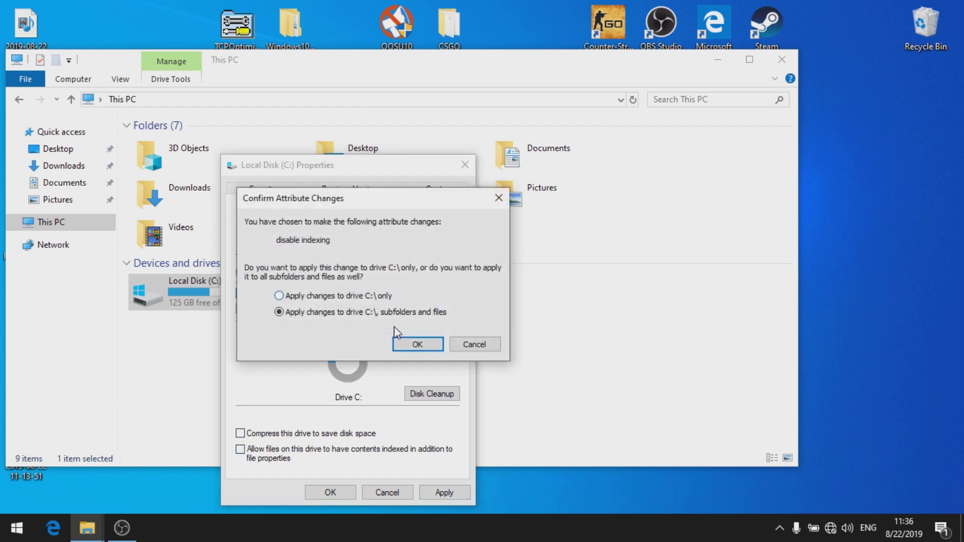
{"action": "left_click", "coordinate": [422, 345]}
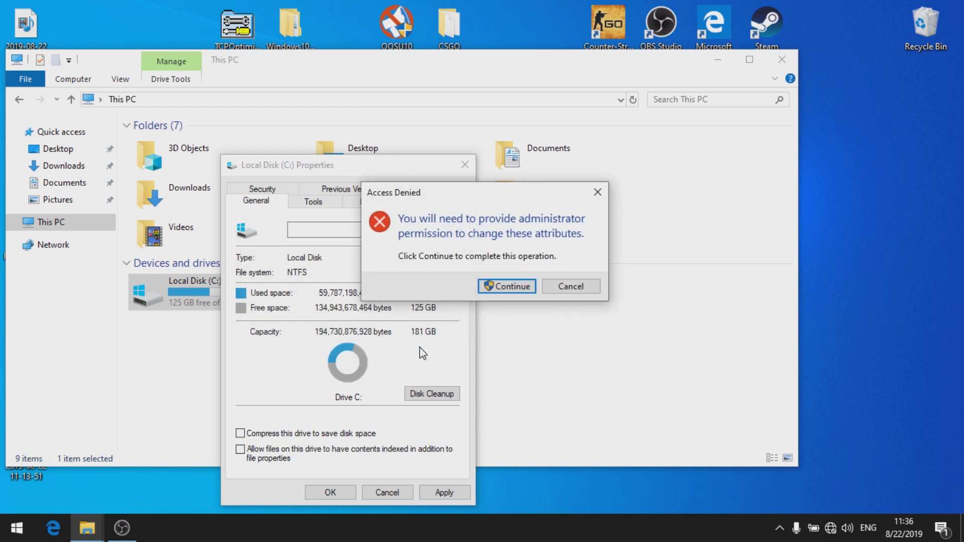
{"action": "left_click", "coordinate": [504, 291]}
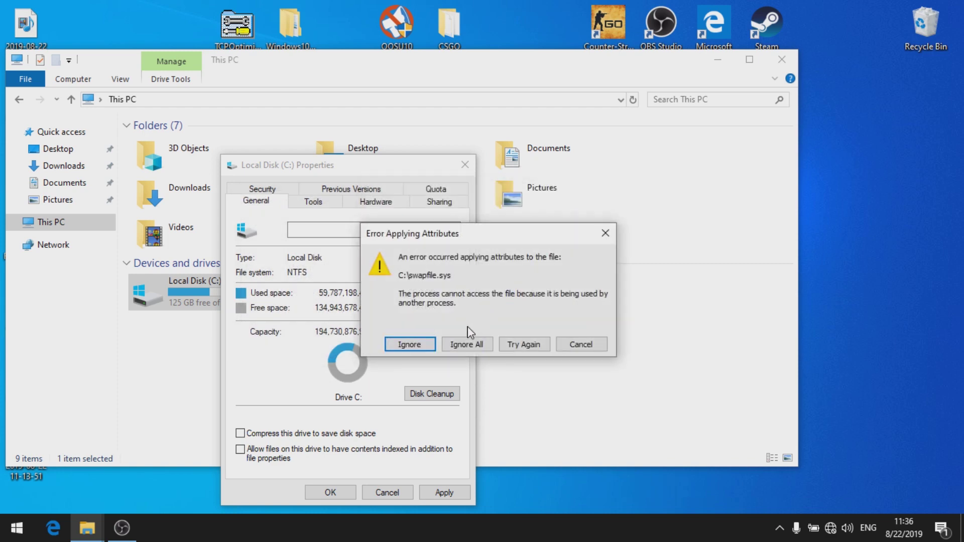
{"action": "left_click", "coordinate": [477, 343]}
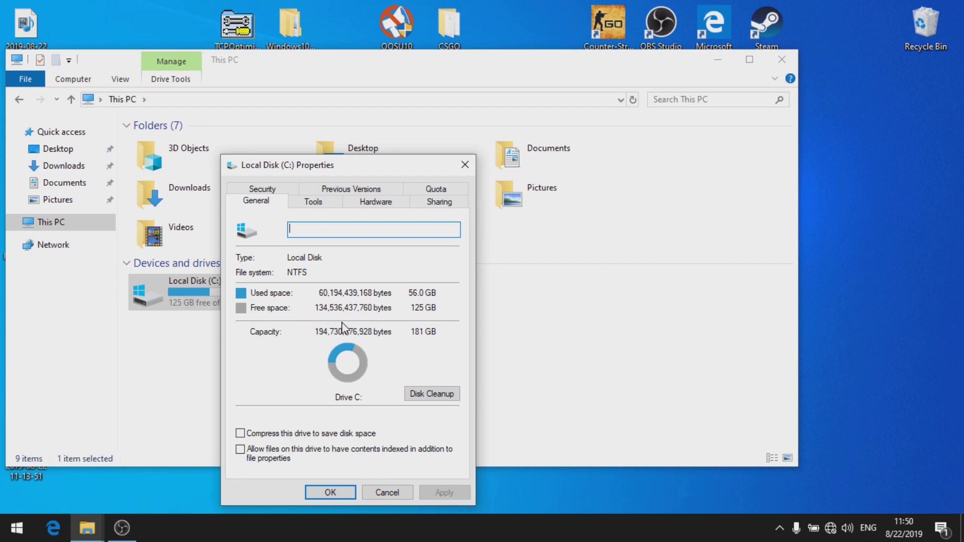
Open Optimize Drives from the C: drive's properties
{"action": "left_click", "coordinate": [312, 201]}
{"action": "left_click", "coordinate": [422, 333]}
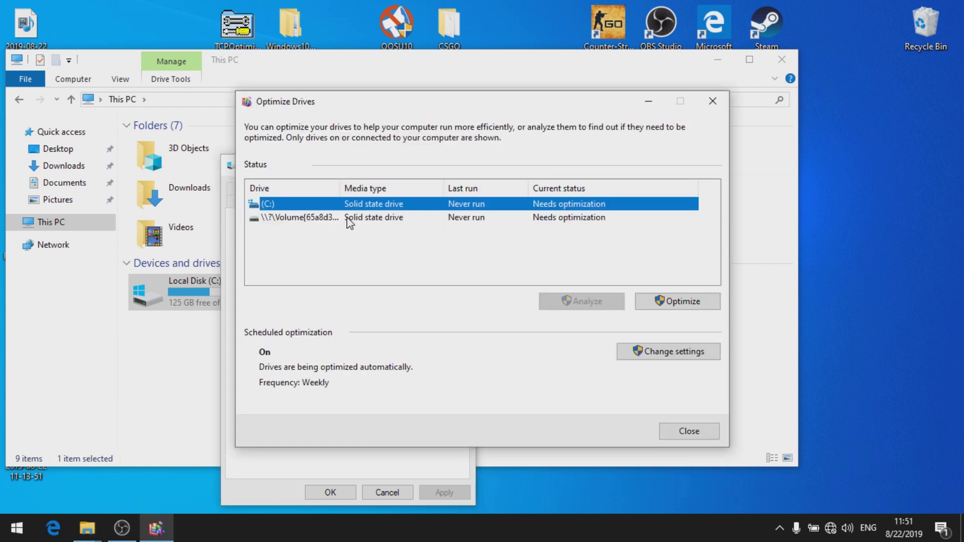